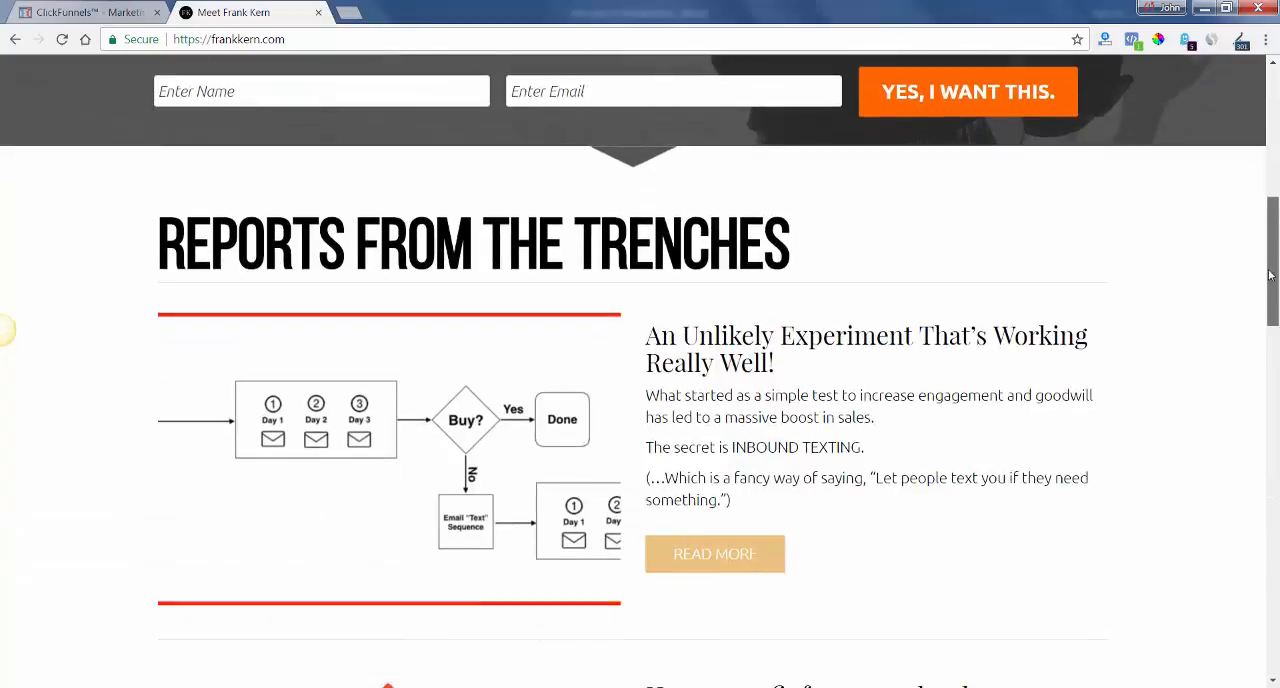
{"action": "scroll", "coordinate": [1273, 160], "scroll_direction": "up", "scroll_amount": 10}
{"action": "scroll", "coordinate": [1273, 152], "scroll_direction": "up", "scroll_amount": 1}
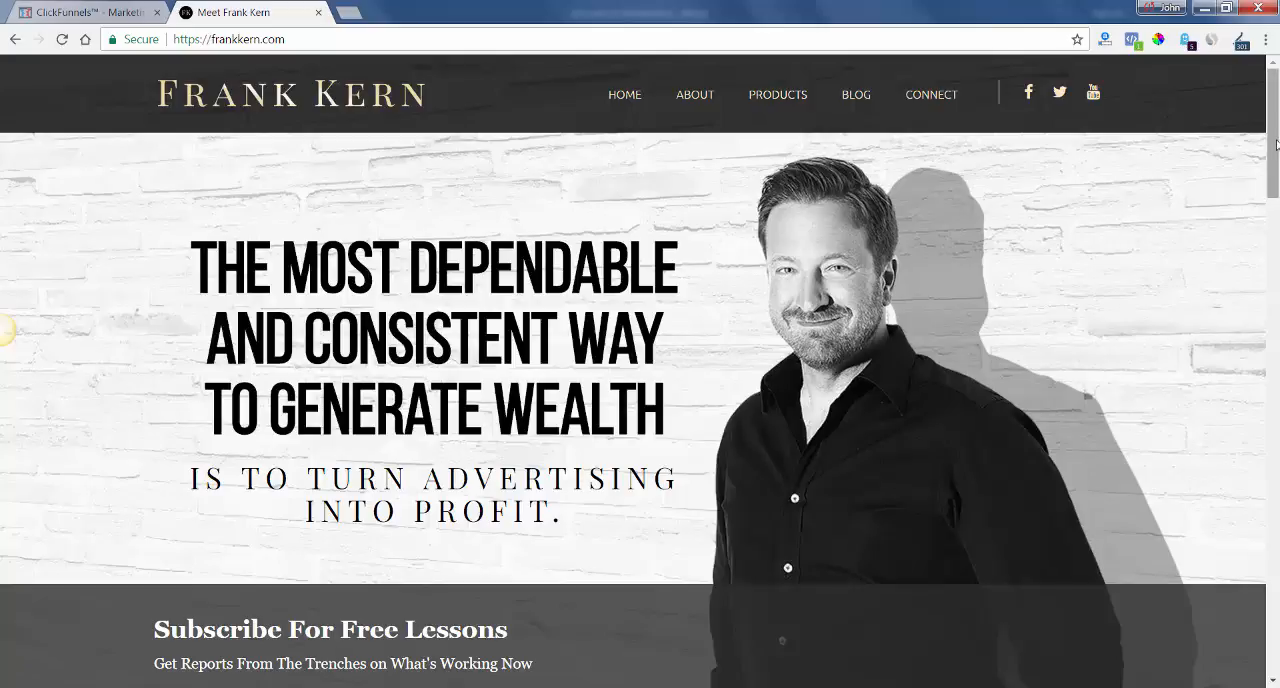
{"action": "left_click_drag", "start_coordinate": [1274, 167], "coordinate": [1273, 112]}
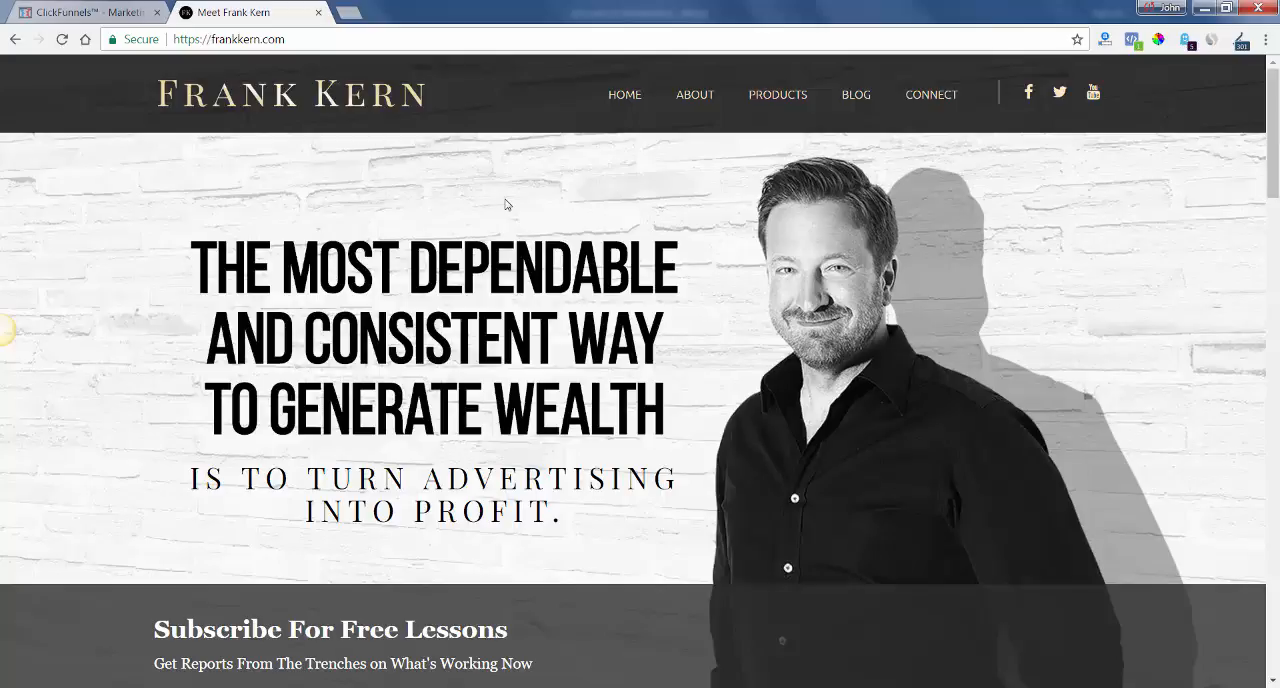
{"action": "mouse_move", "coordinate": [1276, 130]}
{"action": "left_mouse_down"}
{"action": "mouse_move", "coordinate": [1266, 312]}
{"action": "mouse_move", "coordinate": [1266, 122]}
{"action": "left_mouse_up"}
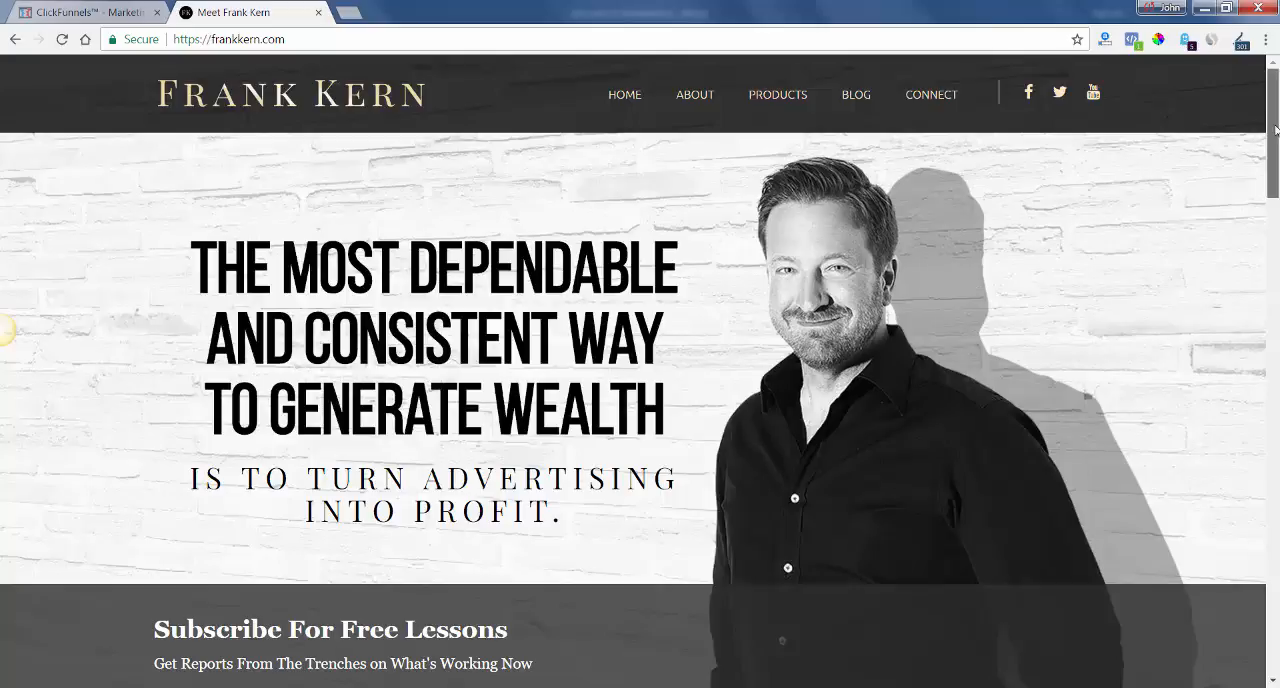
{"action": "mouse_move", "coordinate": [1275, 130]}
{"action": "left_mouse_down"}
{"action": "mouse_move", "coordinate": [1275, 193]}
{"action": "mouse_move", "coordinate": [1277, 117]}
{"action": "left_mouse_up"}
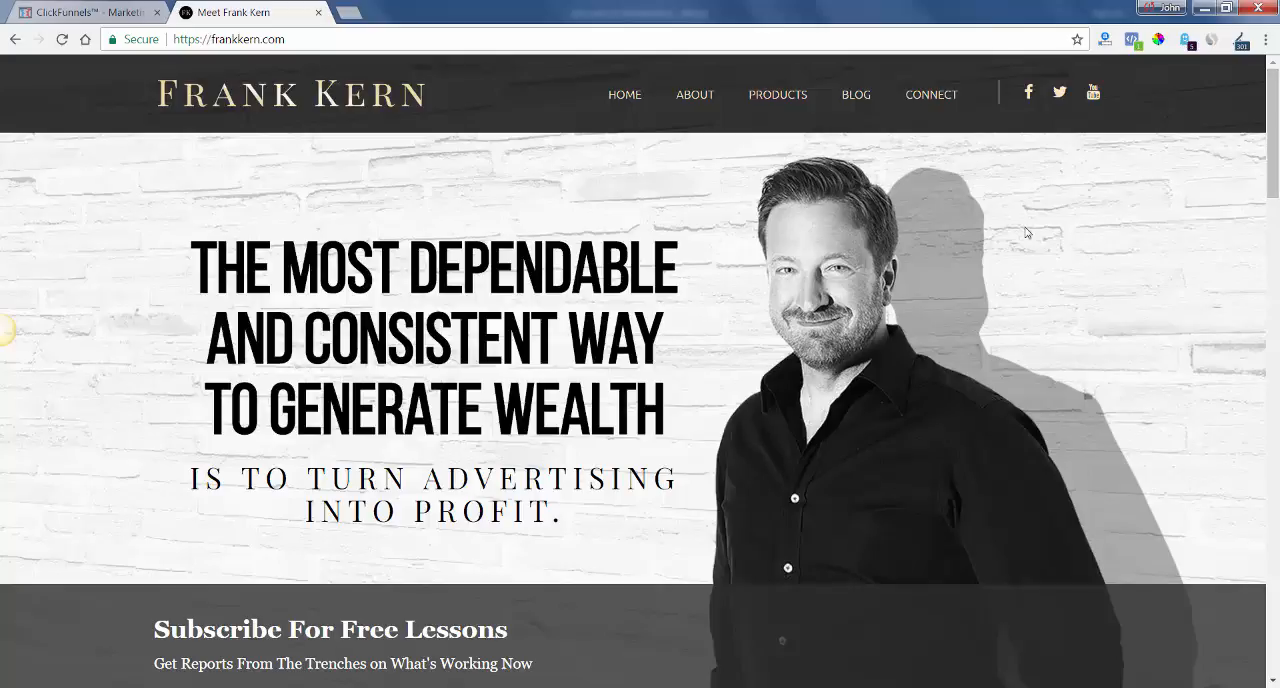
Switch to ClickFunnels and open the funnel's Optin page in the page editor.
{"action": "left_click", "coordinate": [107, 12]}
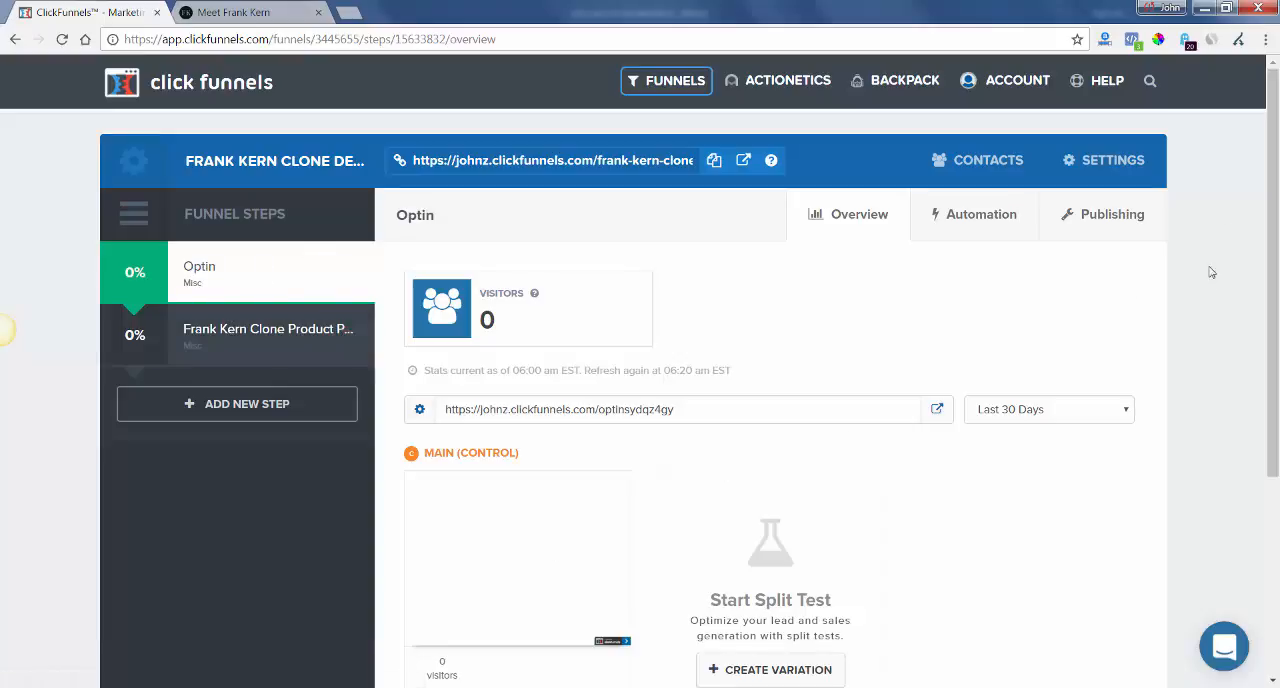
{"action": "scroll", "coordinate": [1266, 212], "scroll_direction": "down", "scroll_amount": 1}
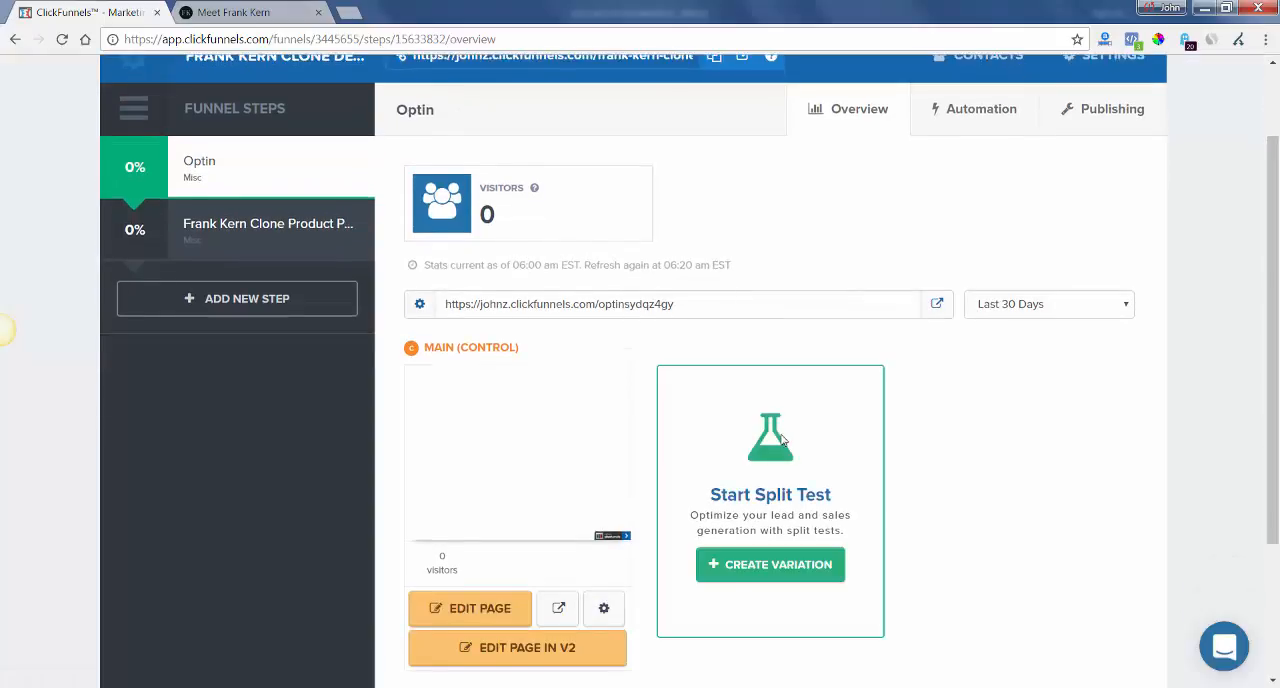
{"action": "left_click", "coordinate": [501, 611]}
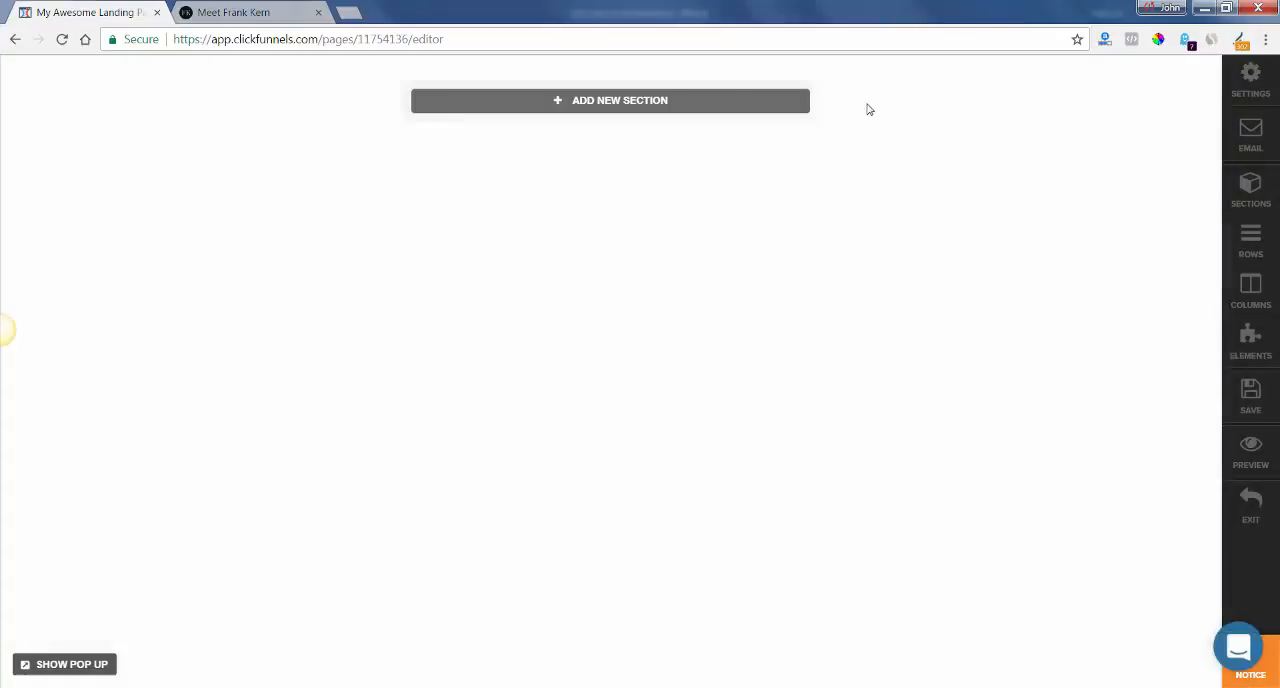
Add a new section to the blank page and set its width to Full Page.
{"action": "left_click", "coordinate": [779, 106]}
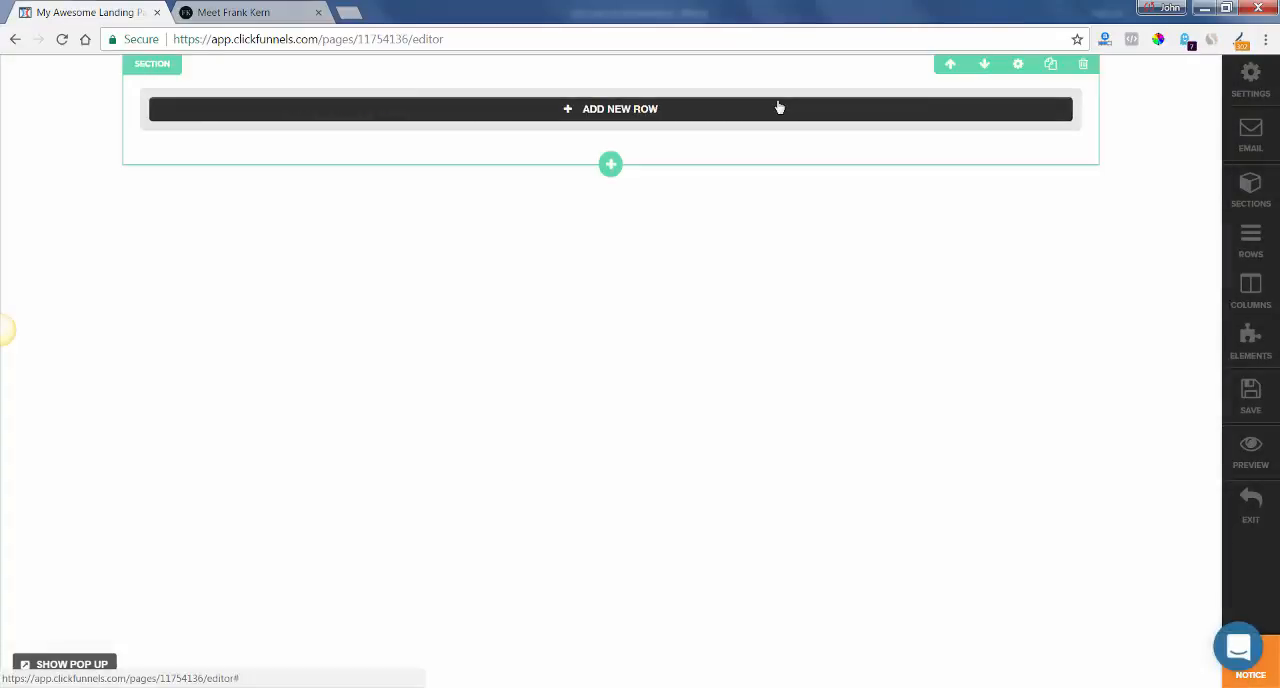
{"action": "left_click", "coordinate": [1017, 63]}
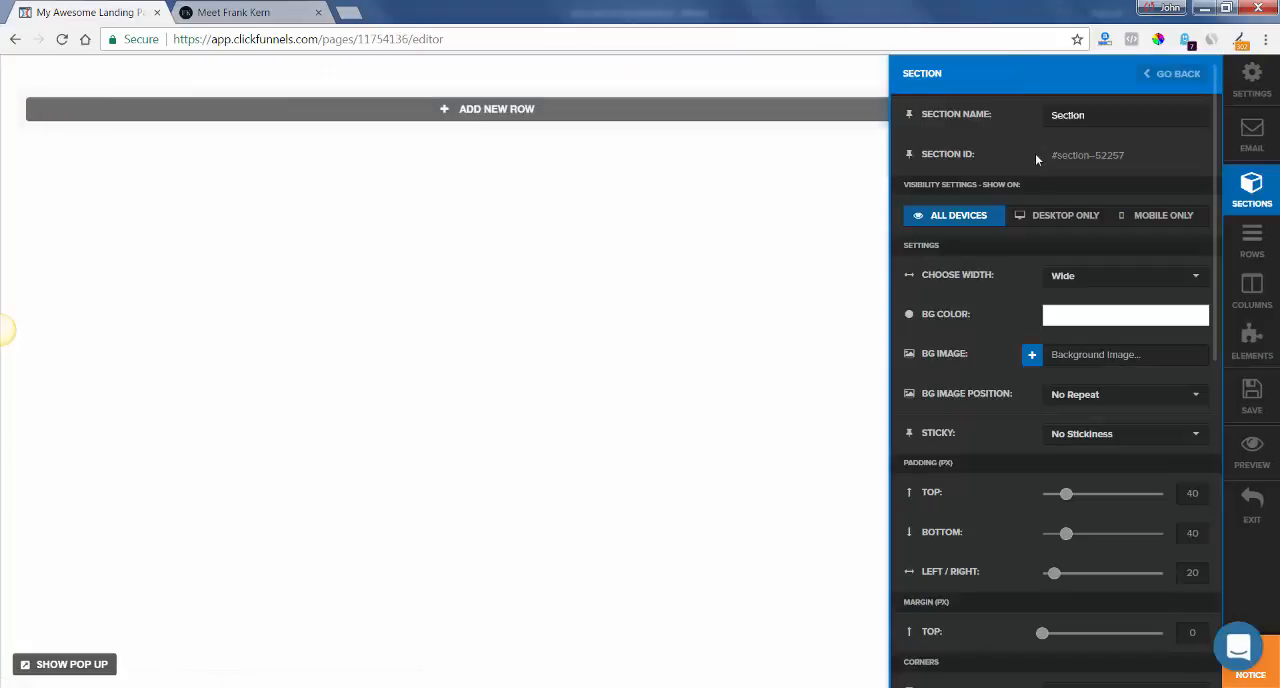
{"action": "left_click", "coordinate": [1097, 278]}
{"action": "left_click", "coordinate": [1087, 300]}
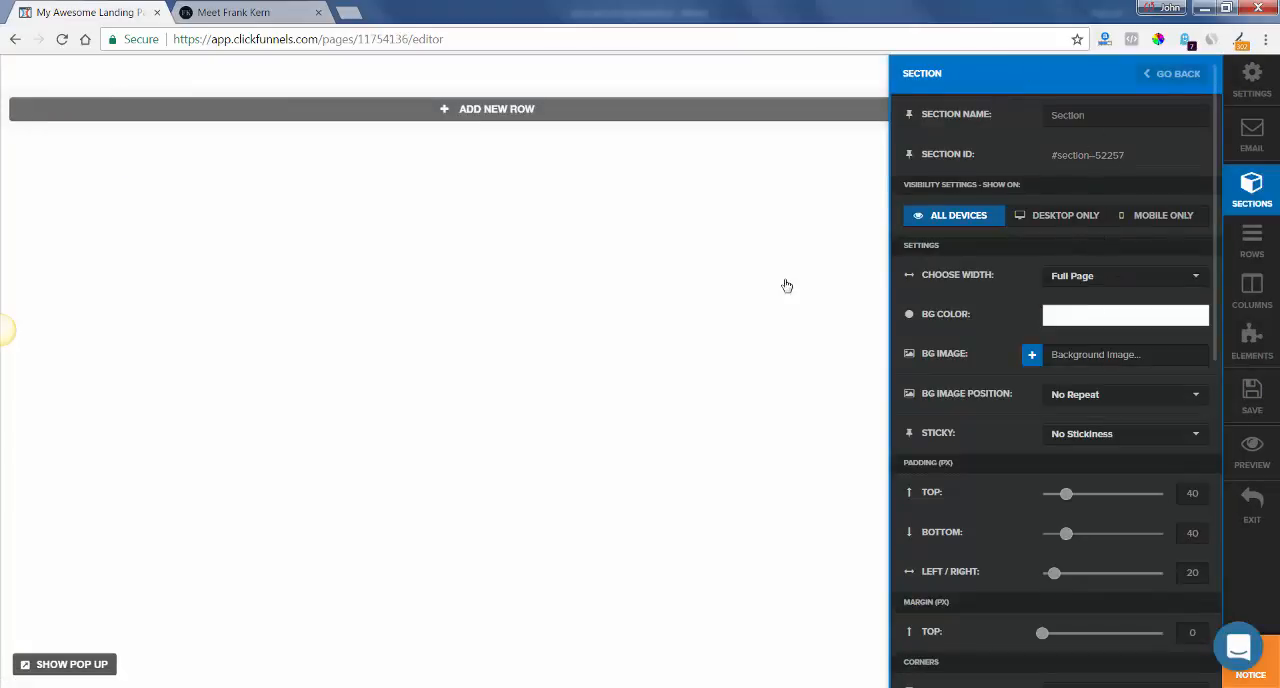
{"action": "left_click", "coordinate": [786, 283]}
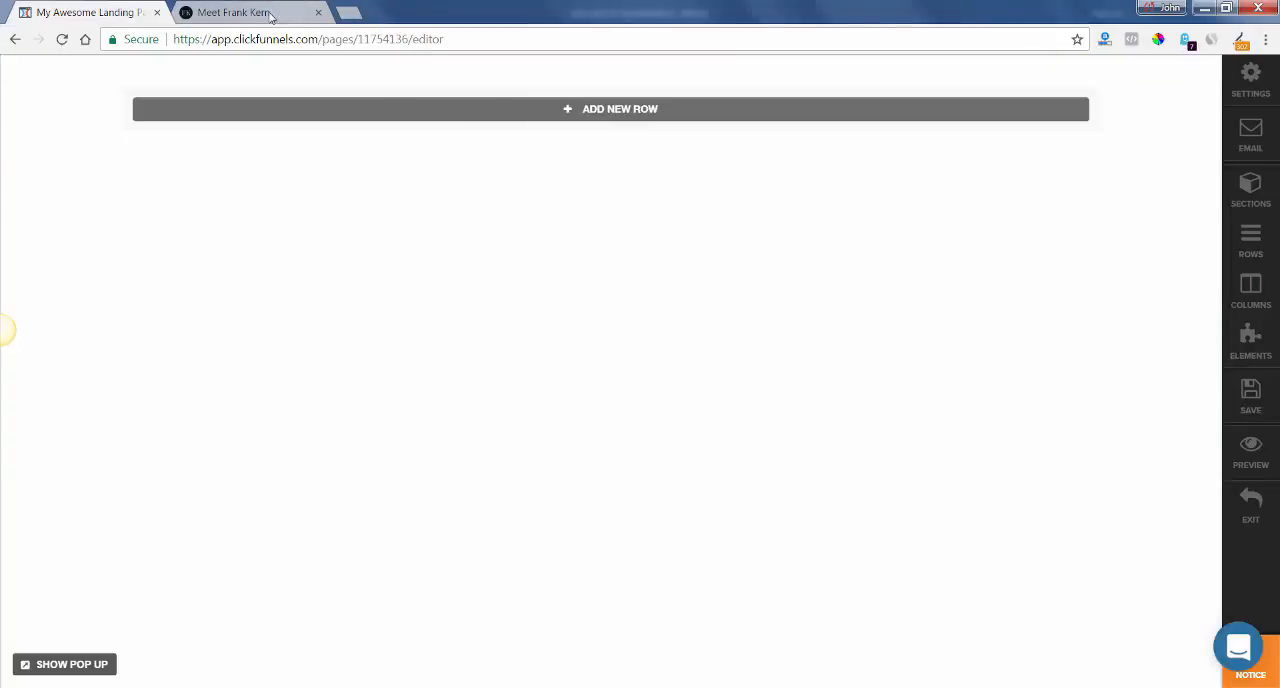
Check the layout of the frankkern.com home page and duplicate the empty full-page section three times in the ClickFunnels editor.
{"action": "left_click", "coordinate": [300, 14]}
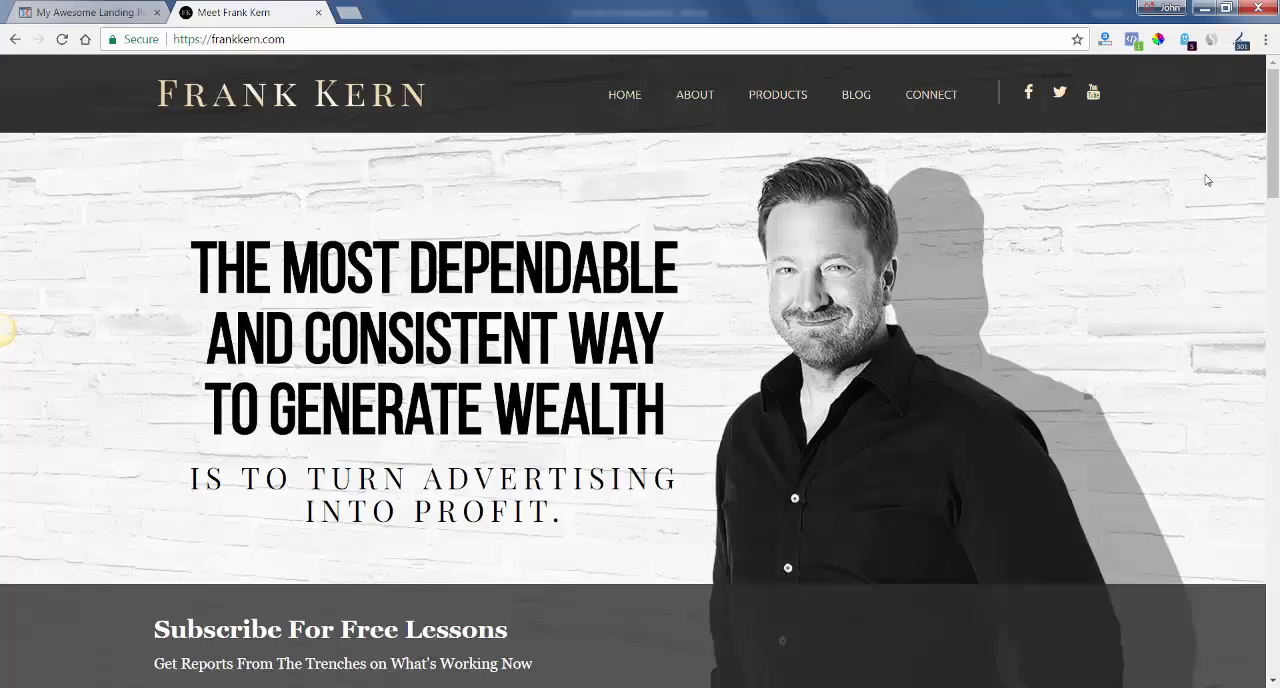
{"action": "mouse_move", "coordinate": [1276, 124]}
{"action": "left_mouse_down"}
{"action": "mouse_move", "coordinate": [1276, 283]}
{"action": "mouse_move", "coordinate": [1277, 106]}
{"action": "left_mouse_up"}
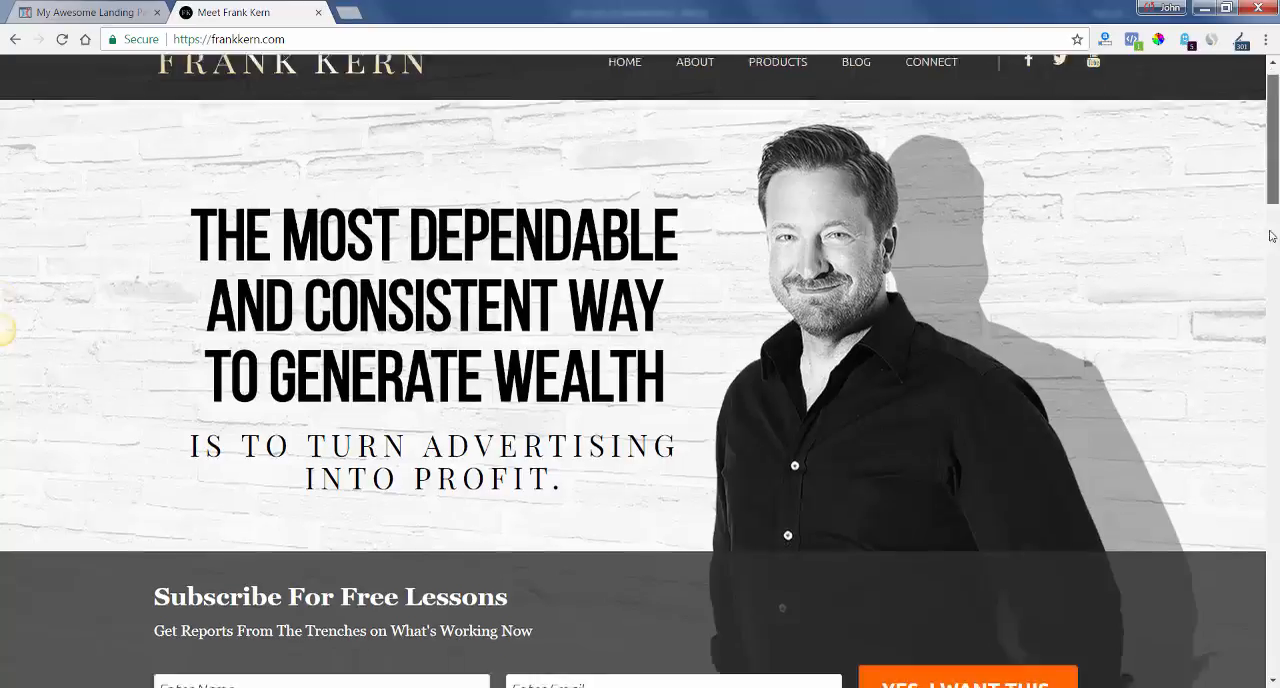
{"action": "left_click_drag", "start_coordinate": [1267, 184], "coordinate": [1273, 250]}
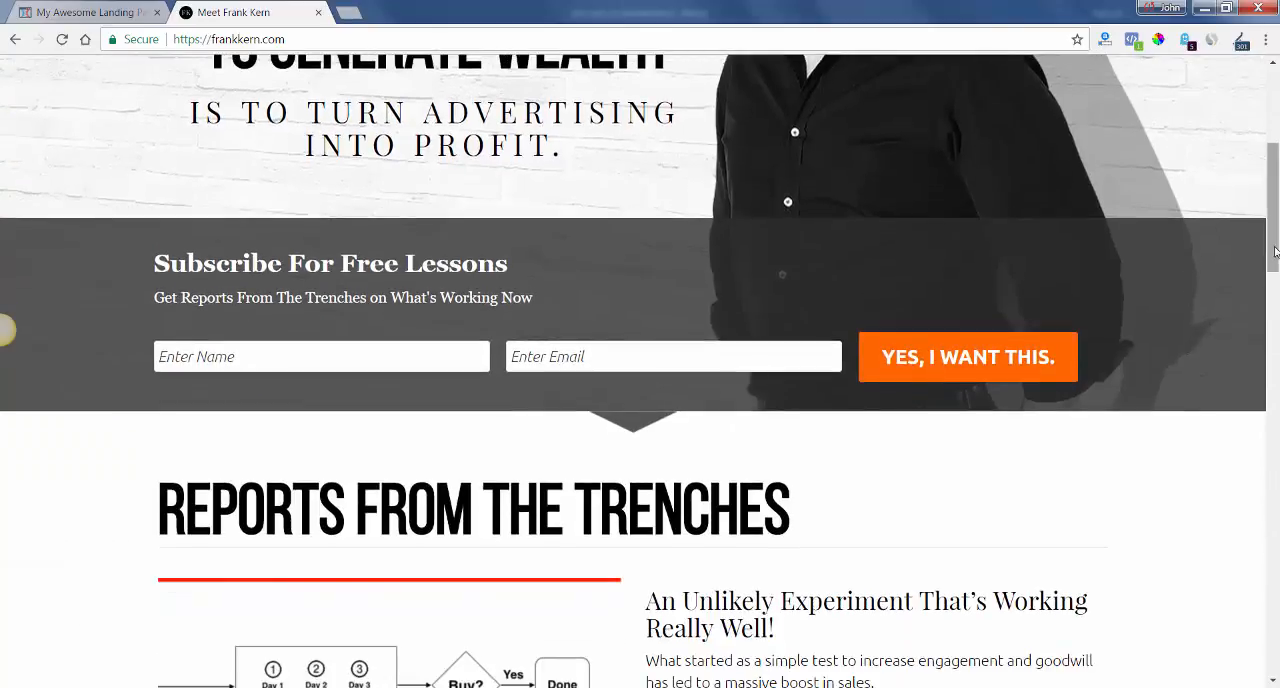
{"action": "scroll", "coordinate": [1273, 237], "scroll_direction": "up", "scroll_amount": 4}
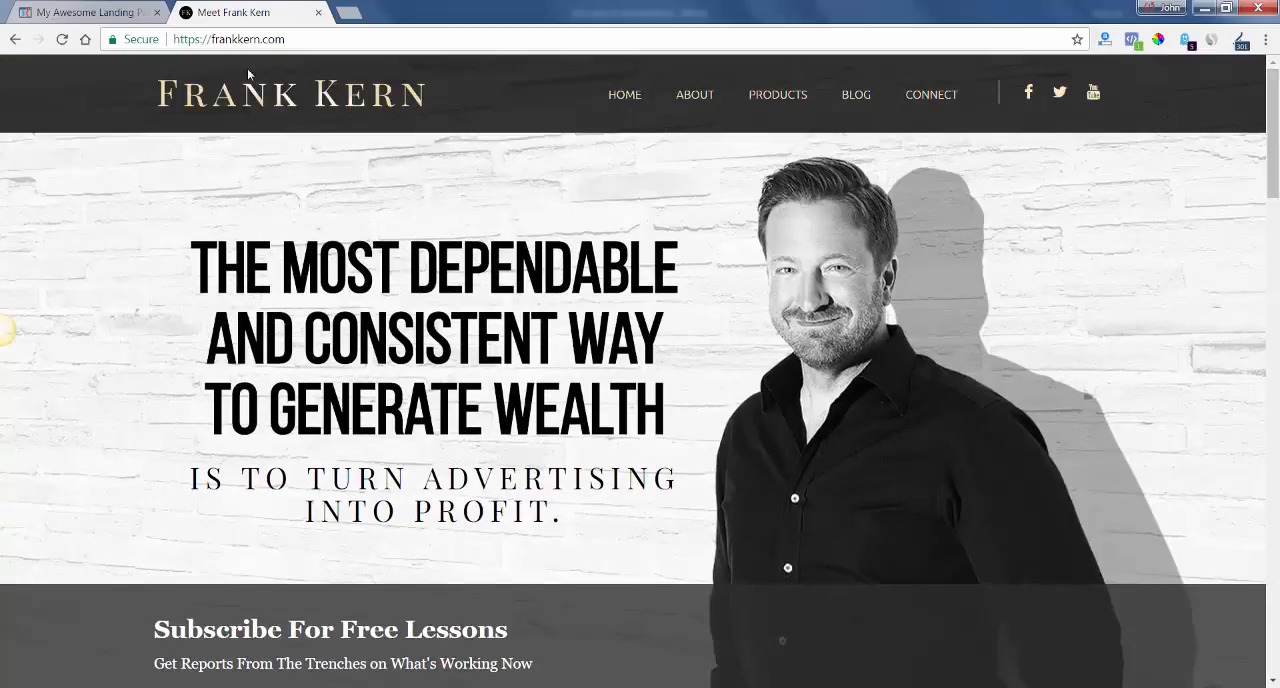
{"action": "left_click", "coordinate": [110, 13]}
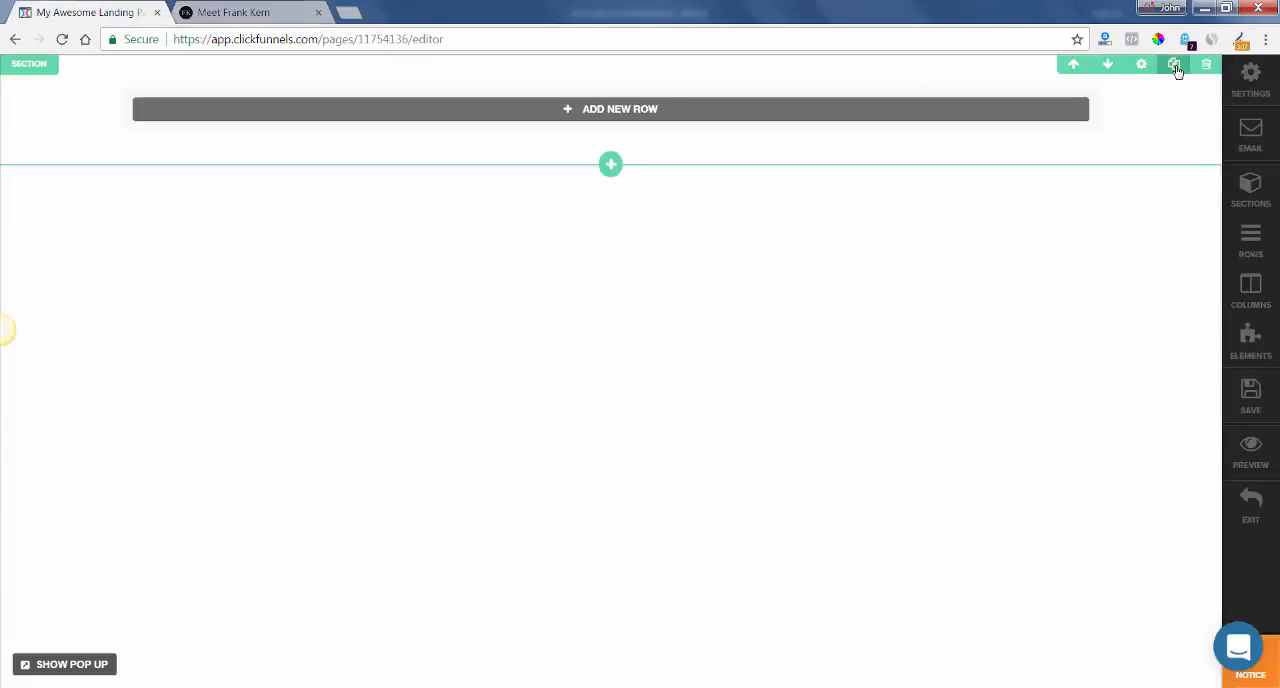
{"action": "left_click", "coordinate": [1175, 66]}
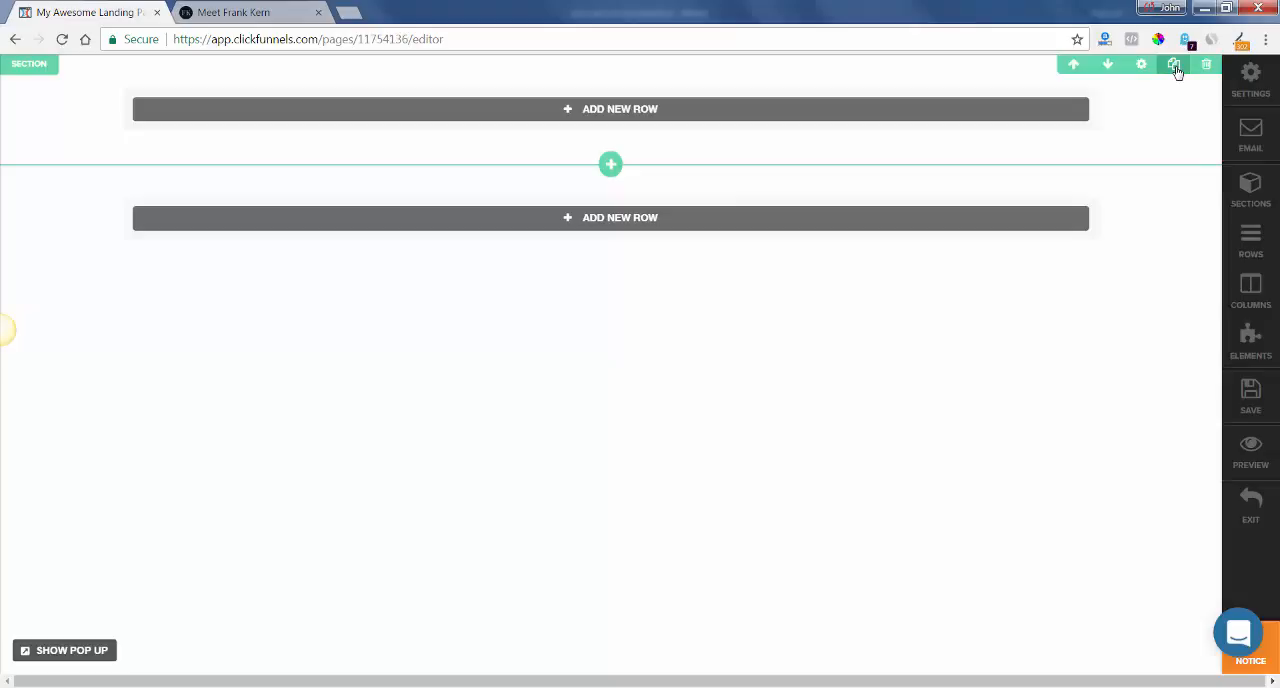
{"action": "left_click", "coordinate": [1175, 66]}
{"action": "left_click", "coordinate": [1175, 66]}
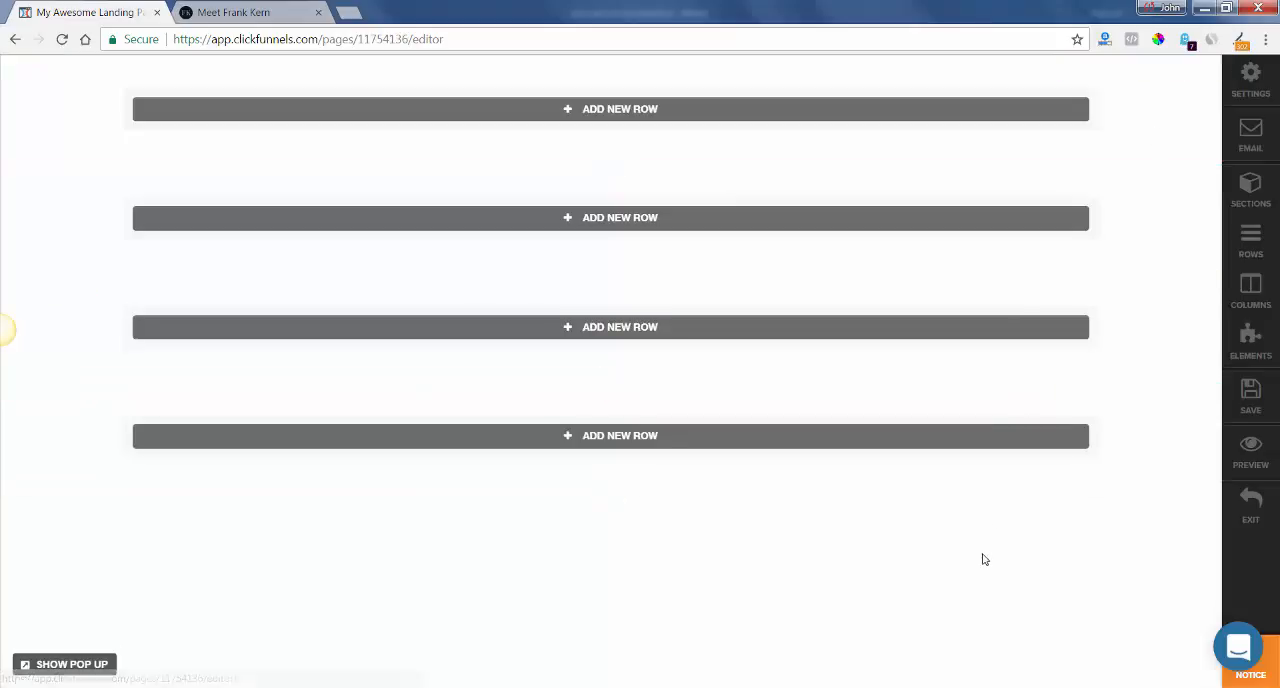
{"action": "left_click", "coordinate": [240, 12]}
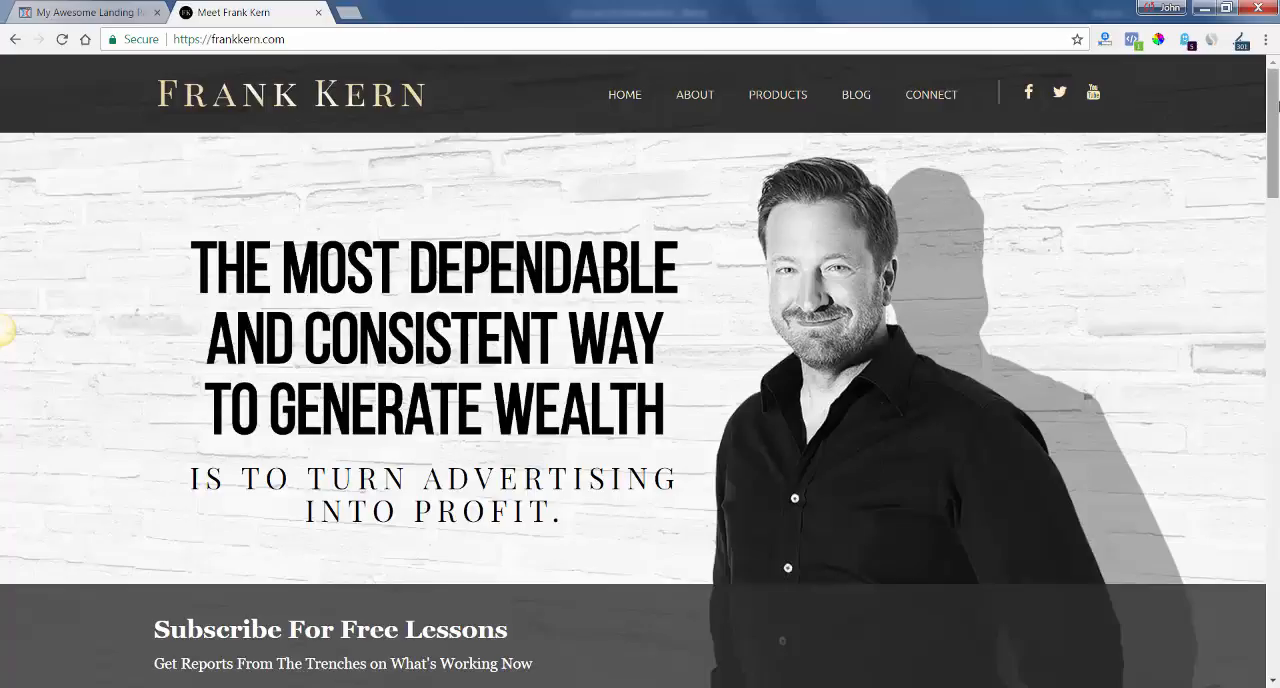
{"action": "scroll", "coordinate": [1278, 106], "scroll_direction": "down", "scroll_amount": 1}
{"action": "scroll", "coordinate": [1278, 106], "scroll_direction": "up", "scroll_amount": 1}
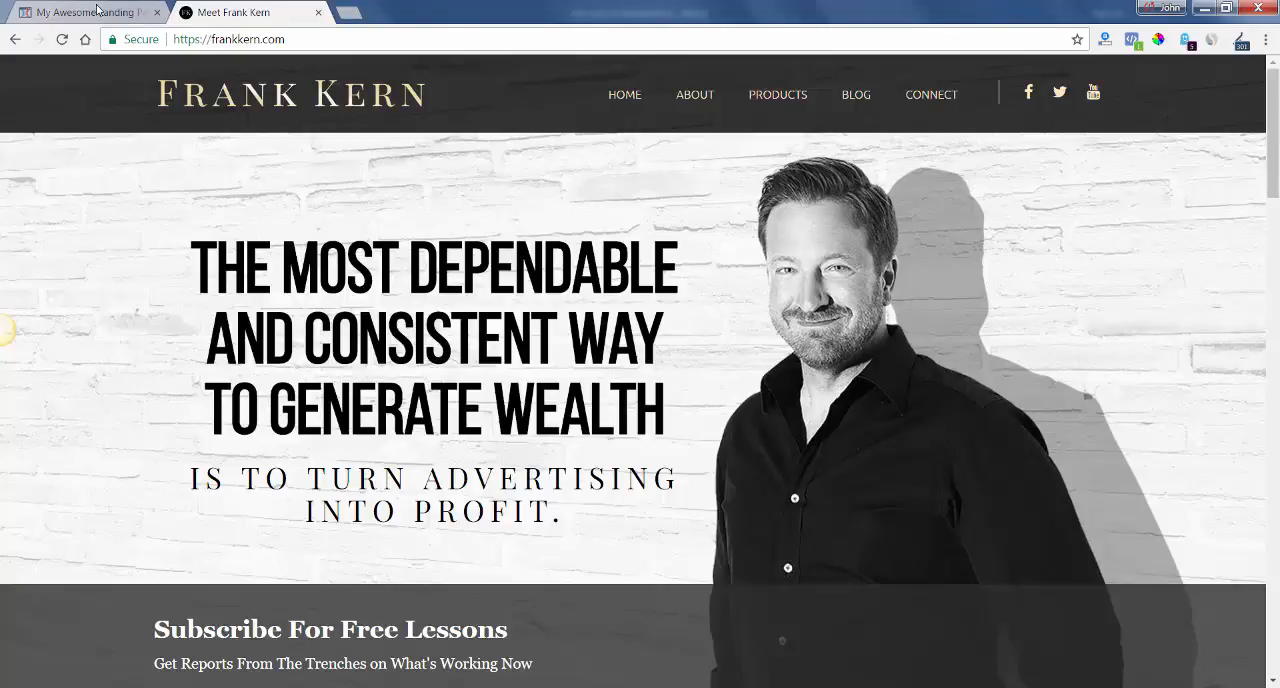
{"action": "right_click", "coordinate": [979, 220]}
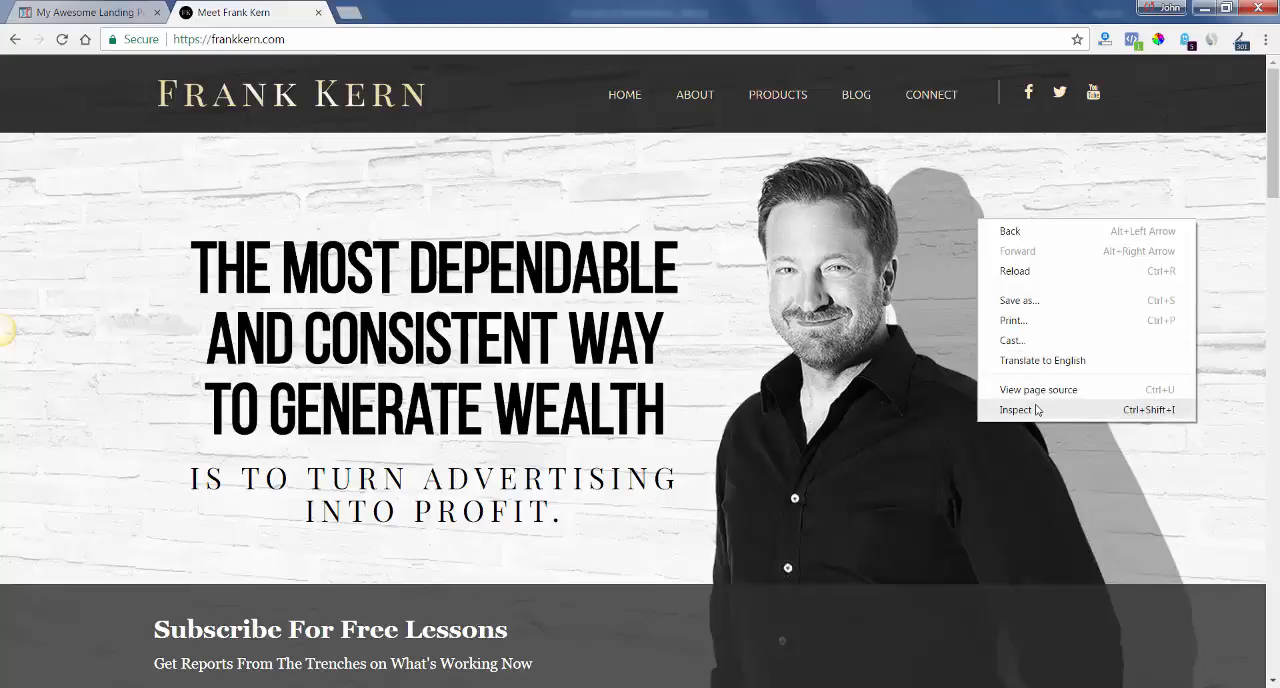
{"action": "left_click", "coordinate": [962, 275]}
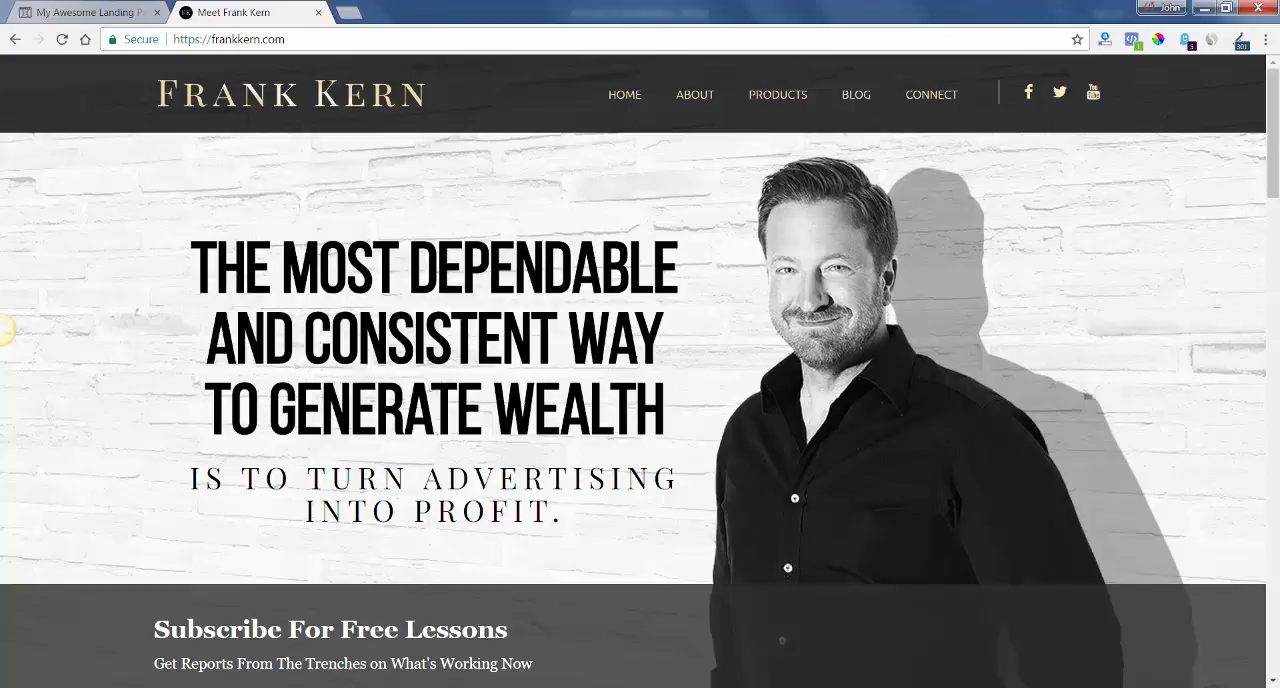
{"action": "left_click", "coordinate": [677, 687]}
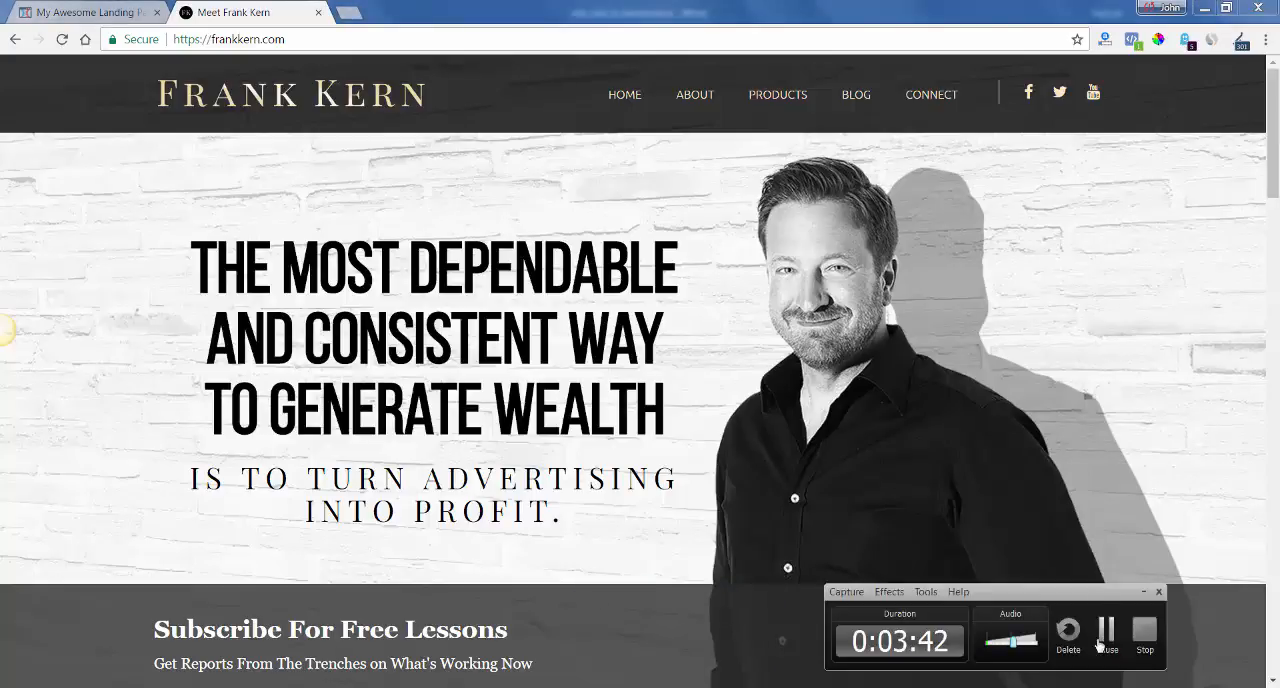
{"action": "left_click", "coordinate": [1104, 634]}
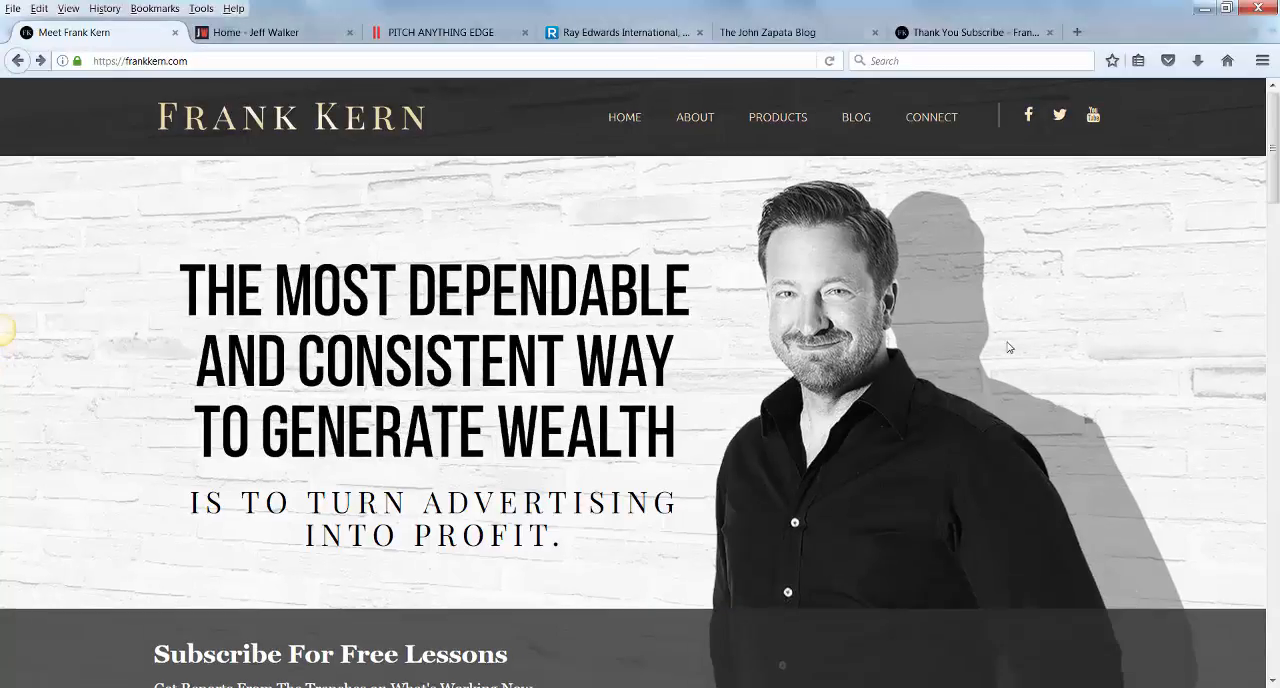
View the frankkern.com banner's background image in Firefox, copy the image URL, and return to the home page.
{"action": "right_click", "coordinate": [1025, 337]}
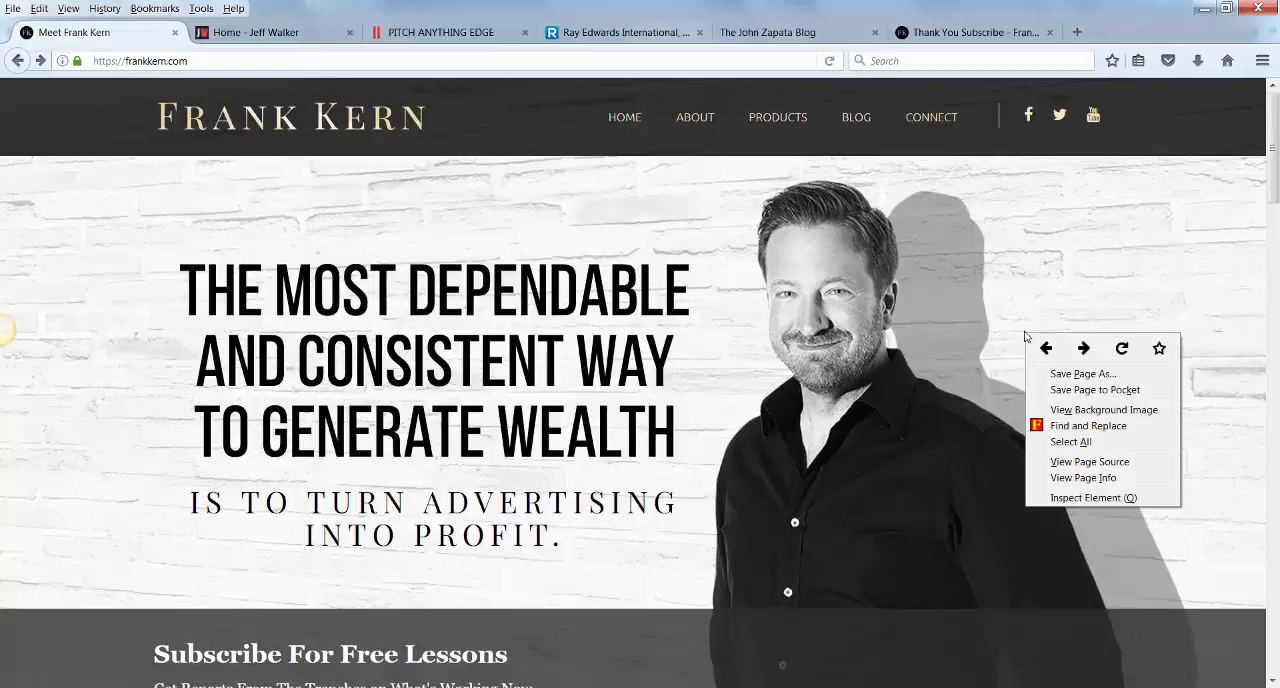
{"action": "left_click", "coordinate": [1103, 412]}
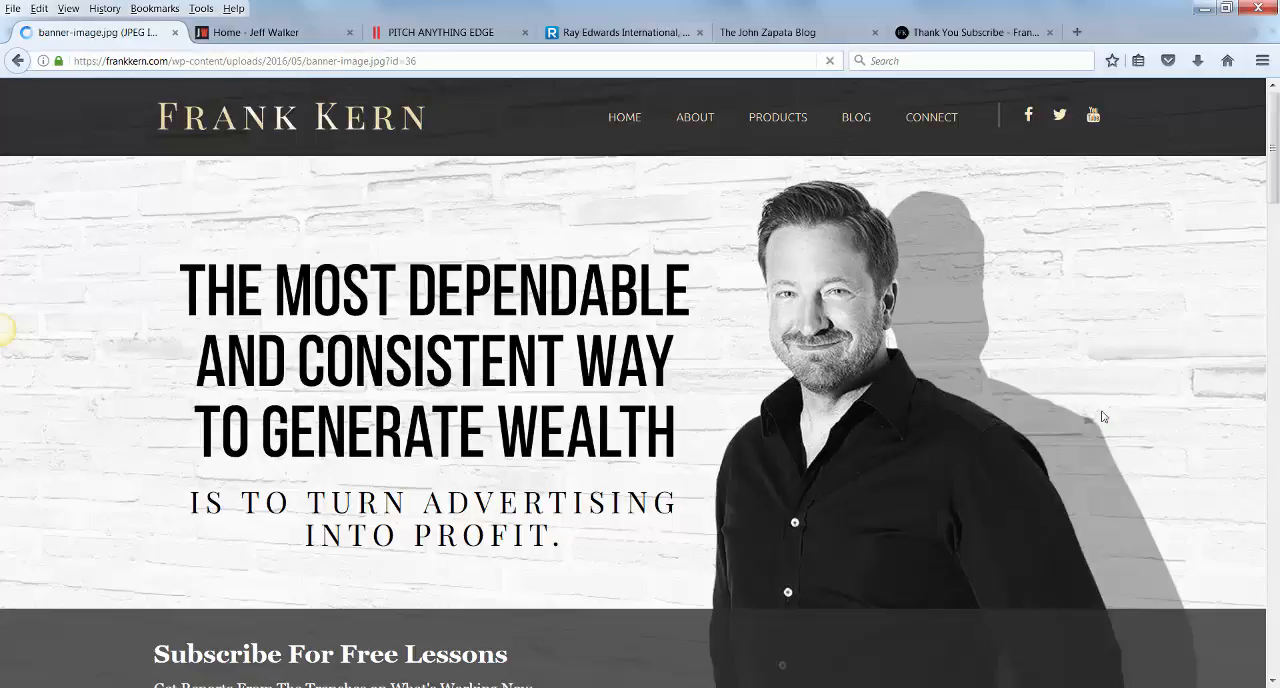
{"action": "left_click", "coordinate": [426, 62]}
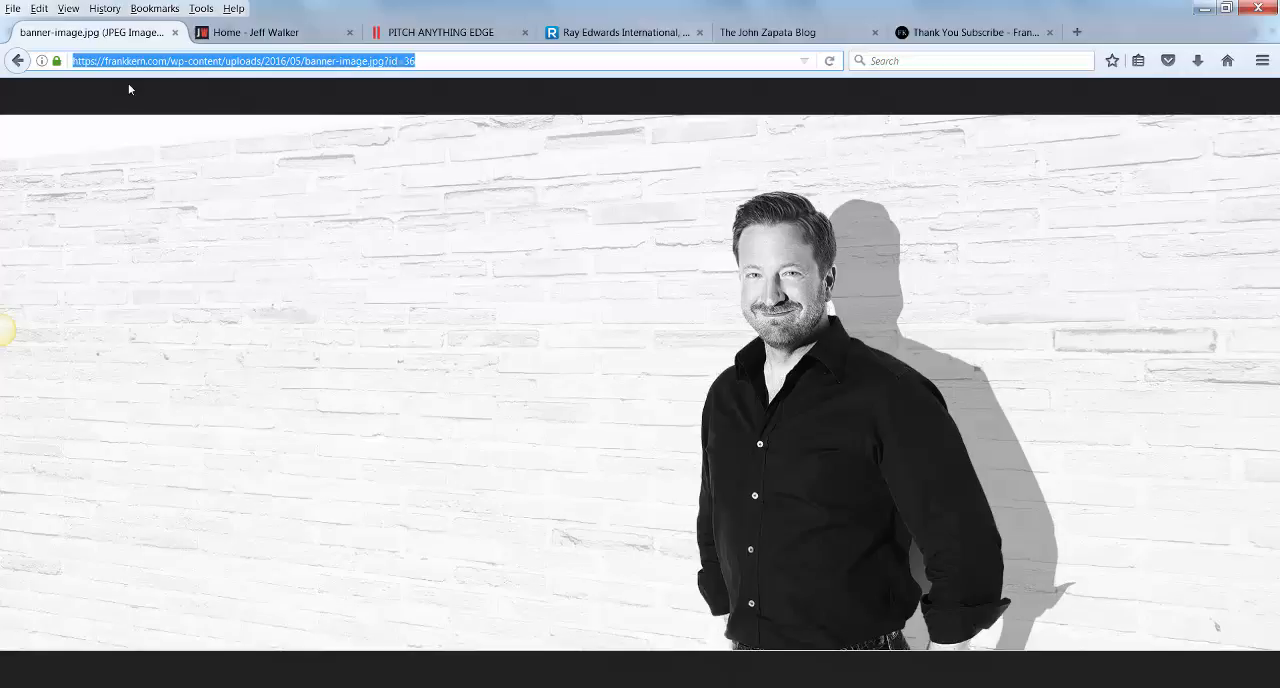
{"action": "left_click", "coordinate": [19, 61]}
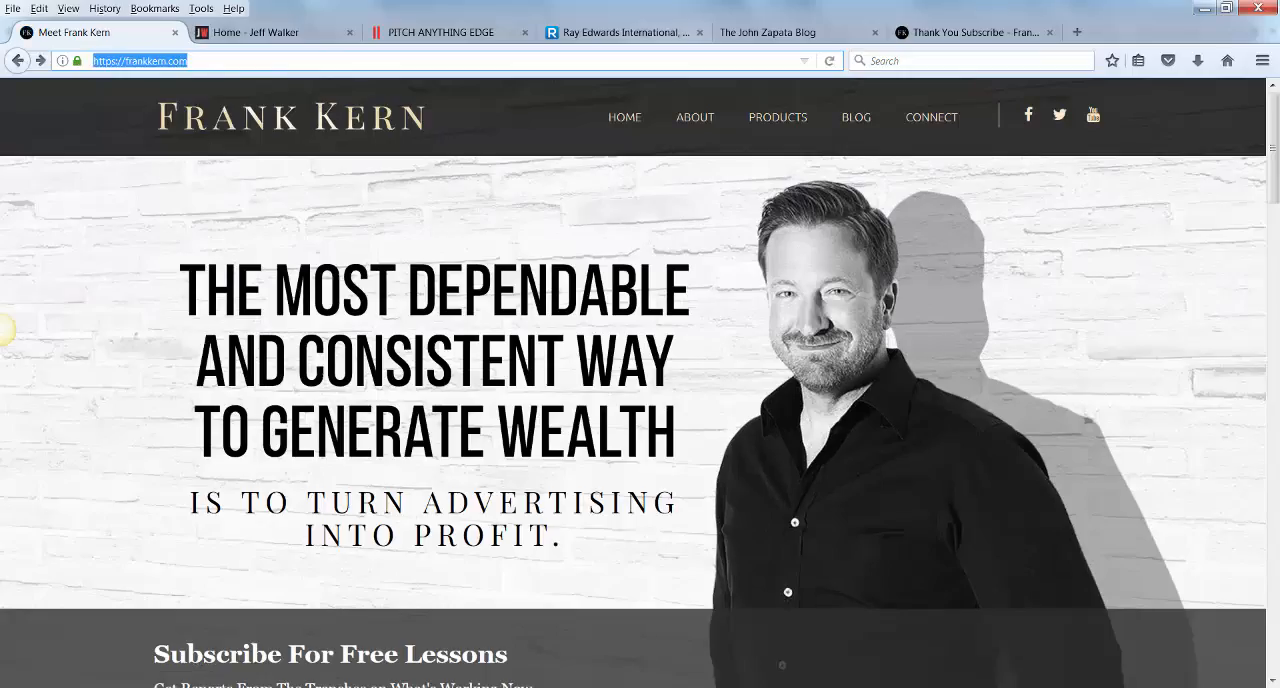
Switch to the ClickFunnels page editor and set the page's background image to the copied banner-image.jpg URL.
{"action": "mouse_move", "coordinate": [376, 686]}
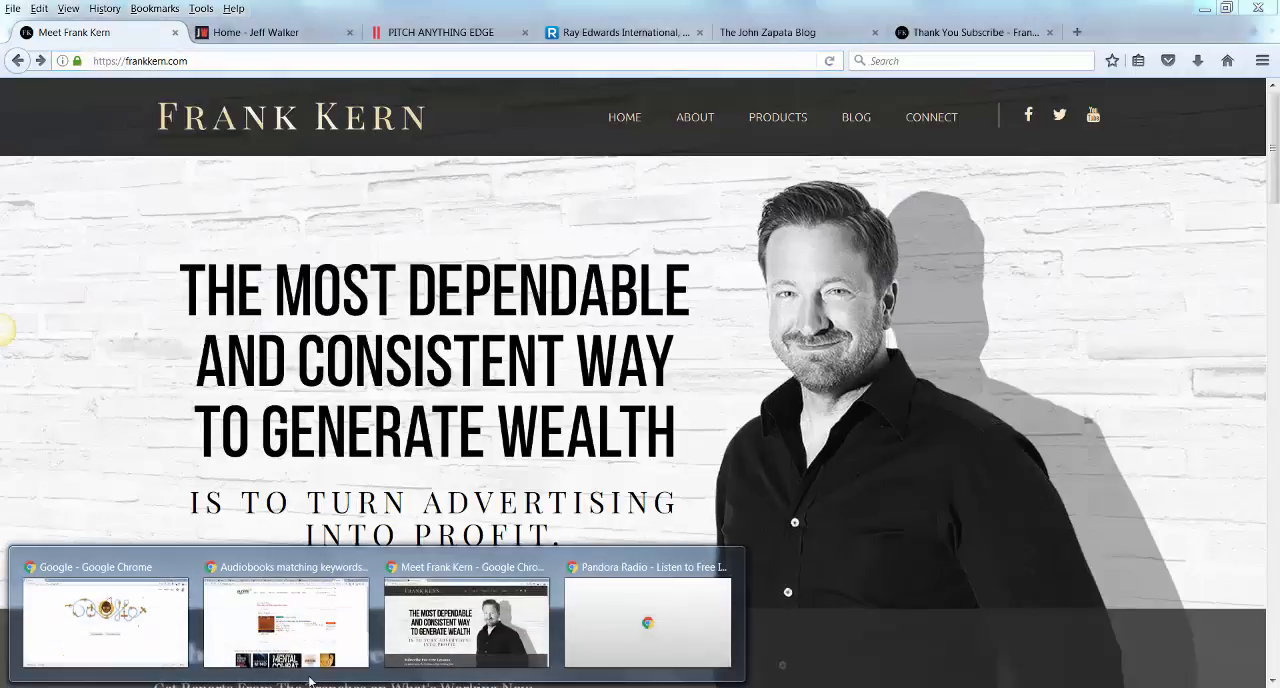
{"action": "left_click", "coordinate": [427, 632]}
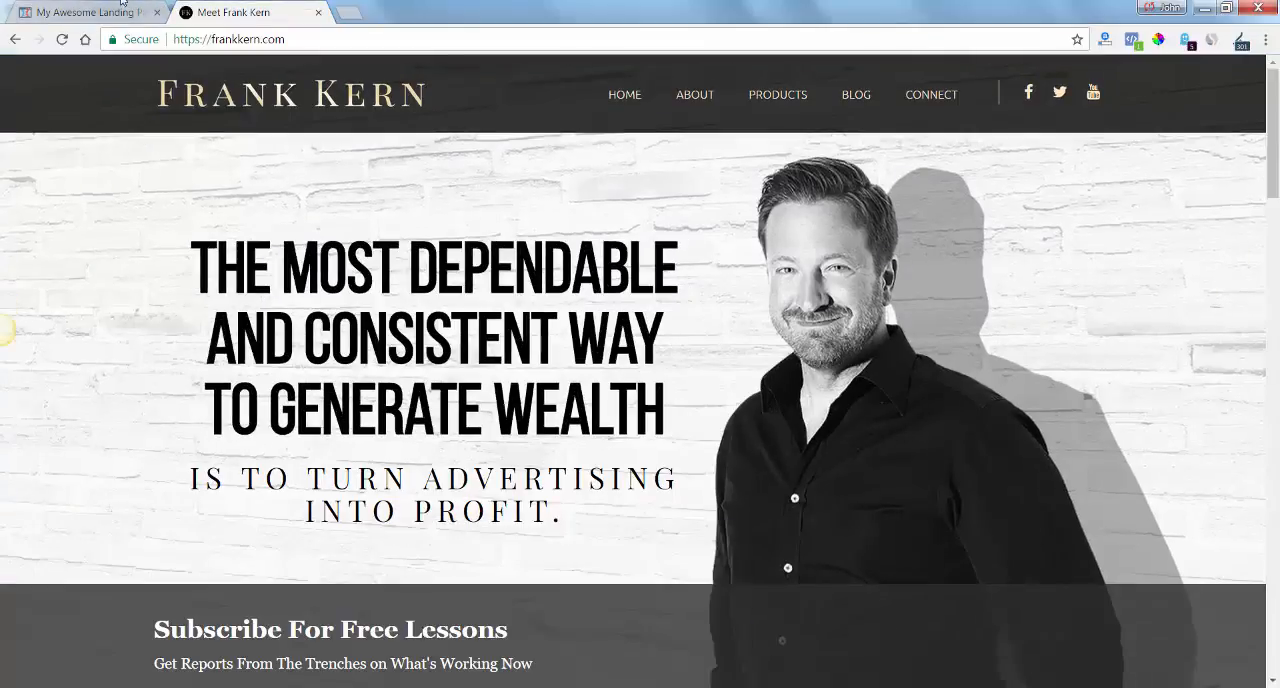
{"action": "left_click", "coordinate": [120, 12]}
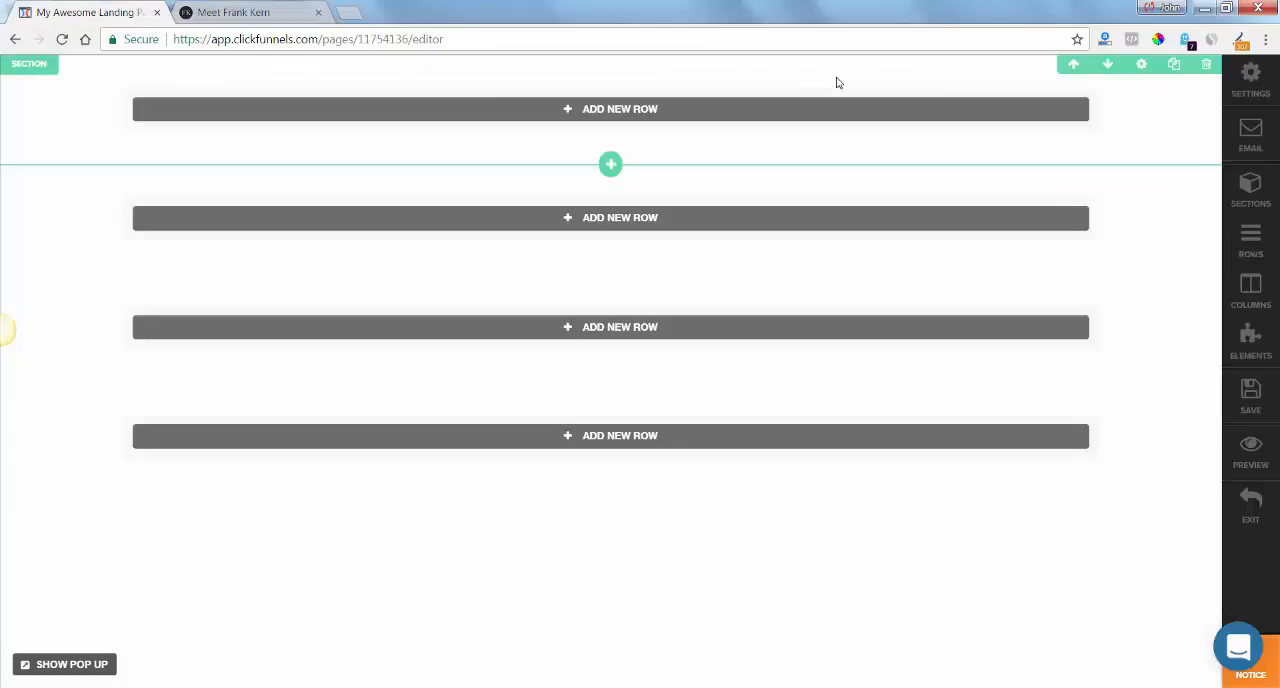
{"action": "left_click", "coordinate": [1251, 78]}
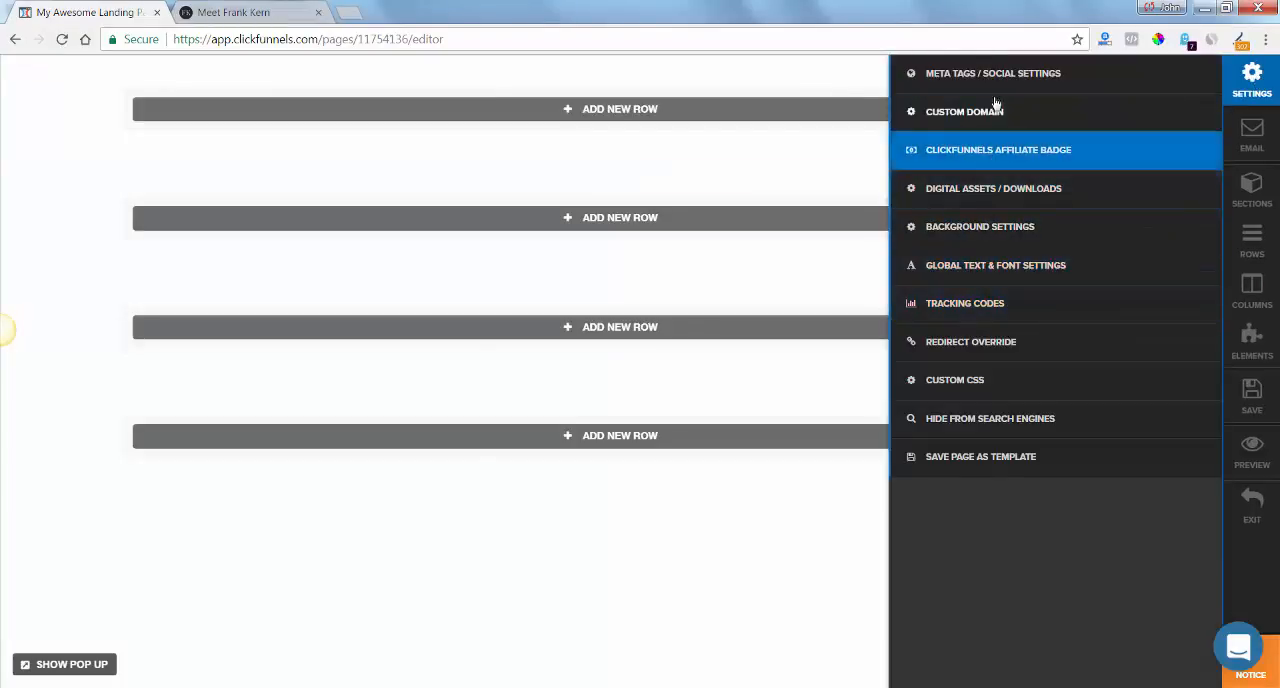
{"action": "left_click", "coordinate": [1000, 232]}
{"action": "left_click", "coordinate": [1102, 155]}
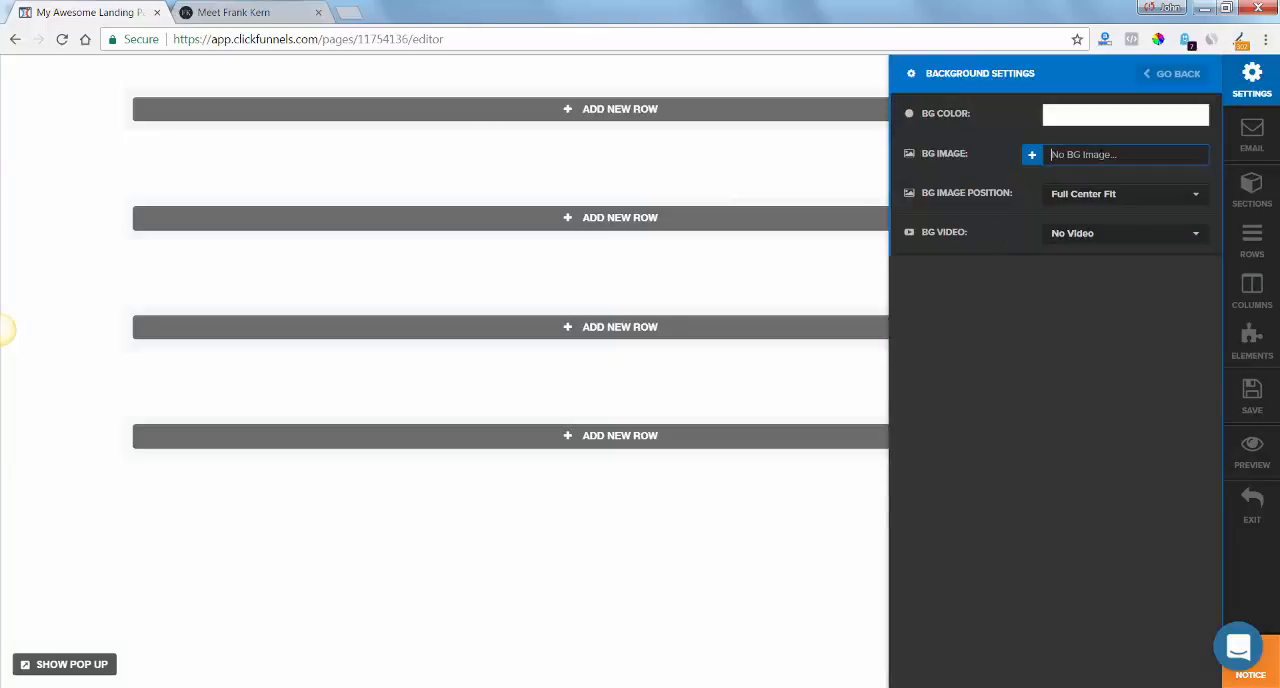
{"action": "key", "text": "ctrl+v"}
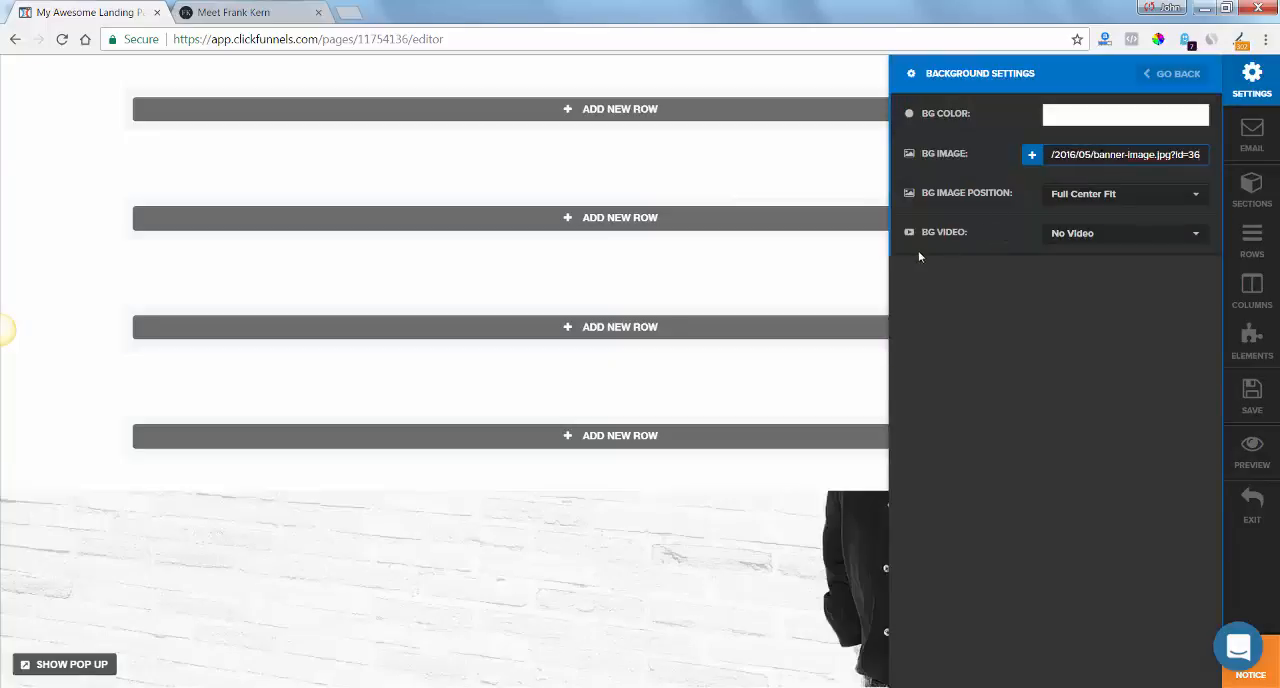
{"action": "left_click", "coordinate": [1076, 117]}
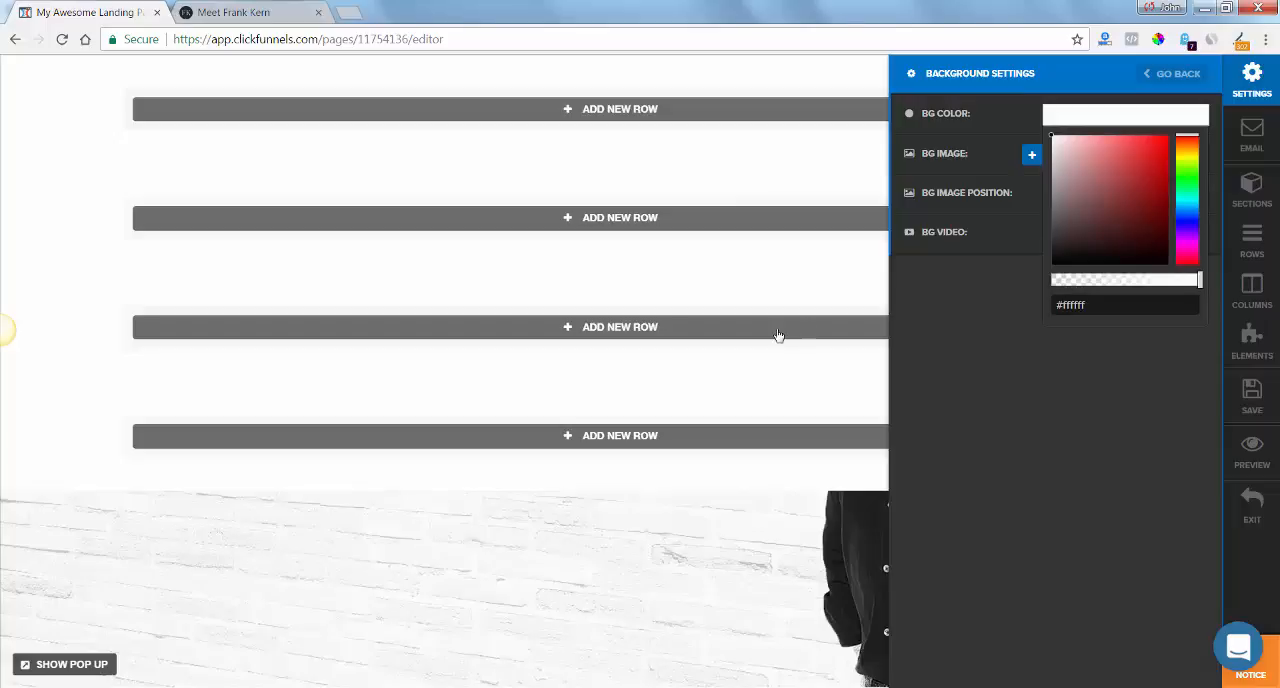
{"action": "left_click", "coordinate": [684, 575]}
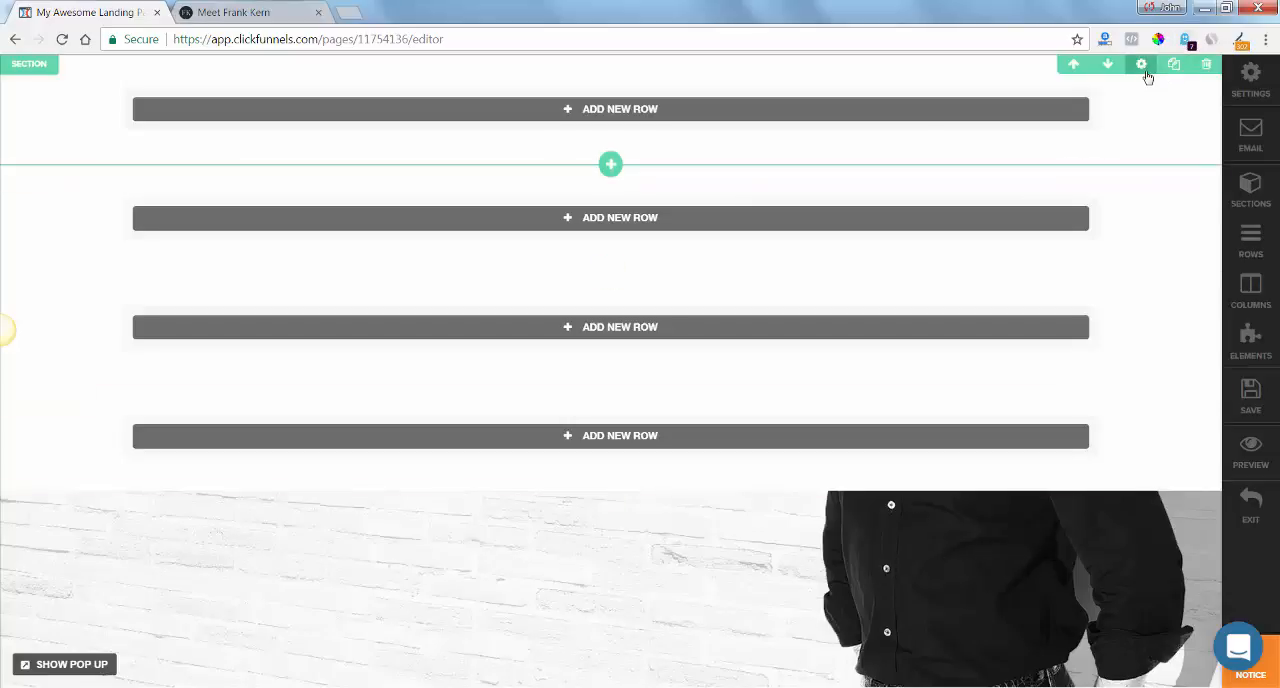
Set the first section's top and bottom padding to 0.
{"action": "left_click", "coordinate": [1141, 64]}
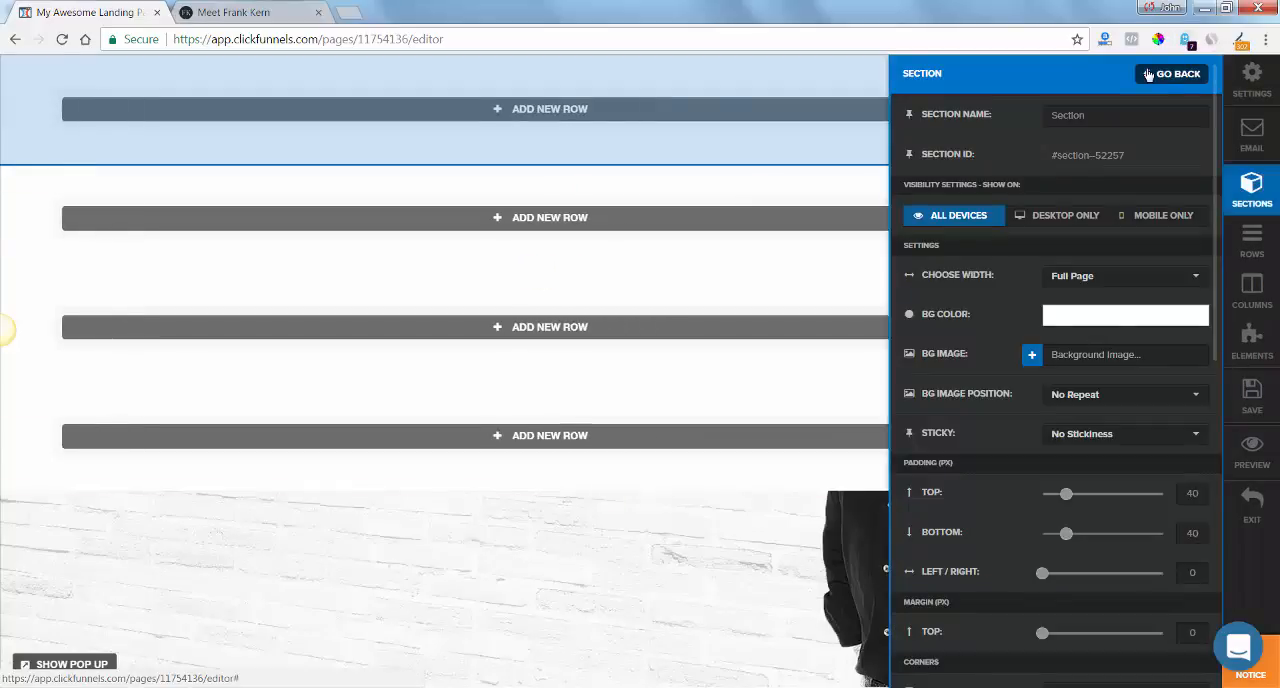
{"action": "left_click_drag", "start_coordinate": [1064, 500], "coordinate": [1040, 497]}
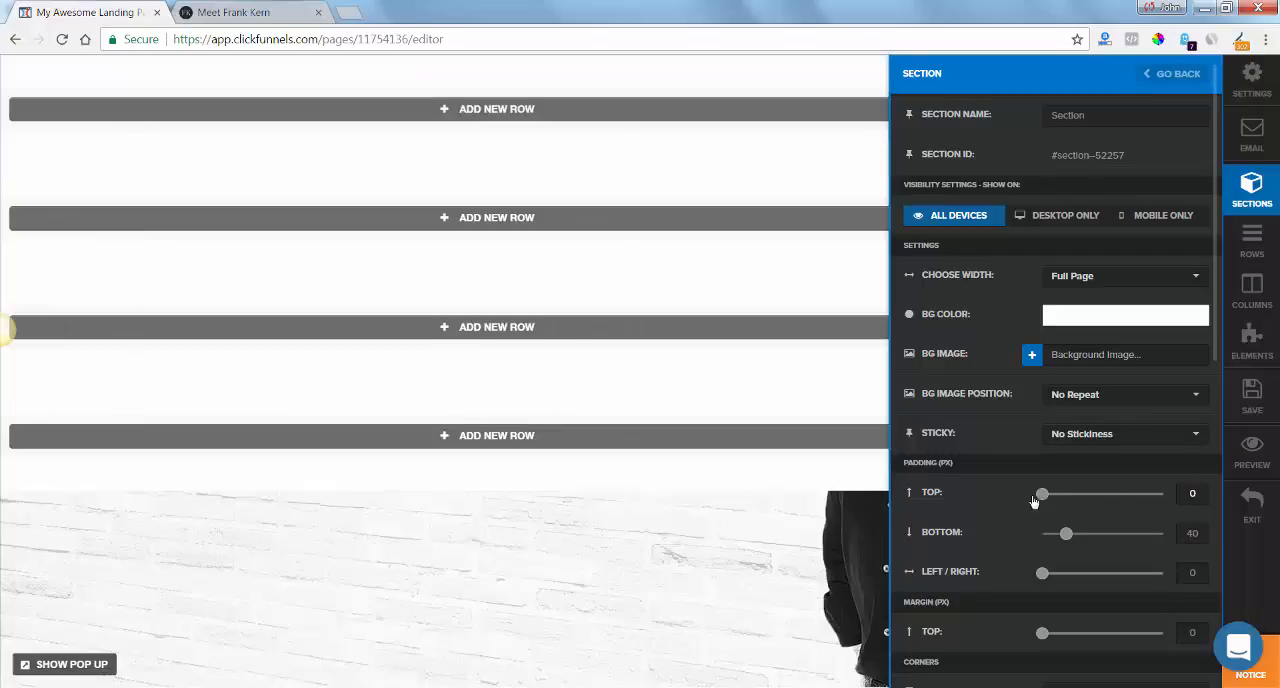
{"action": "left_click_drag", "start_coordinate": [1068, 536], "coordinate": [1018, 536]}
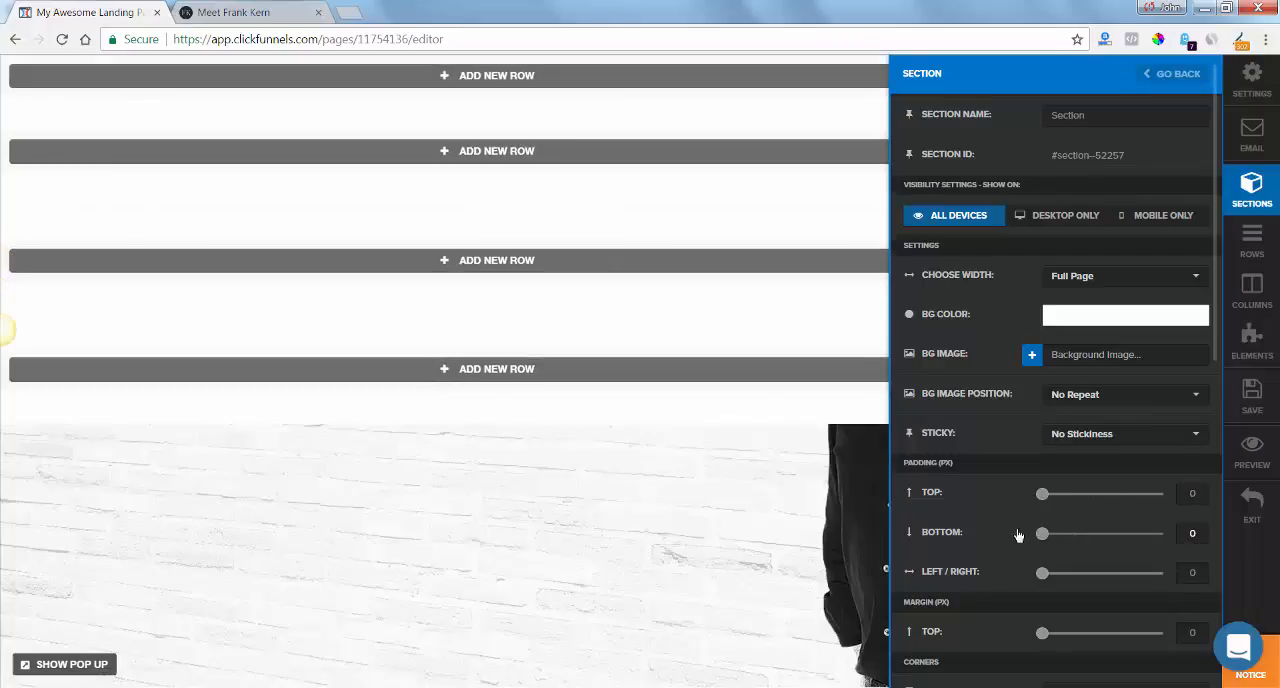
Set the first section's background color to semi-transparent black, rgba(0, 0, 0, 0.74).
{"action": "left_click", "coordinate": [1069, 324]}
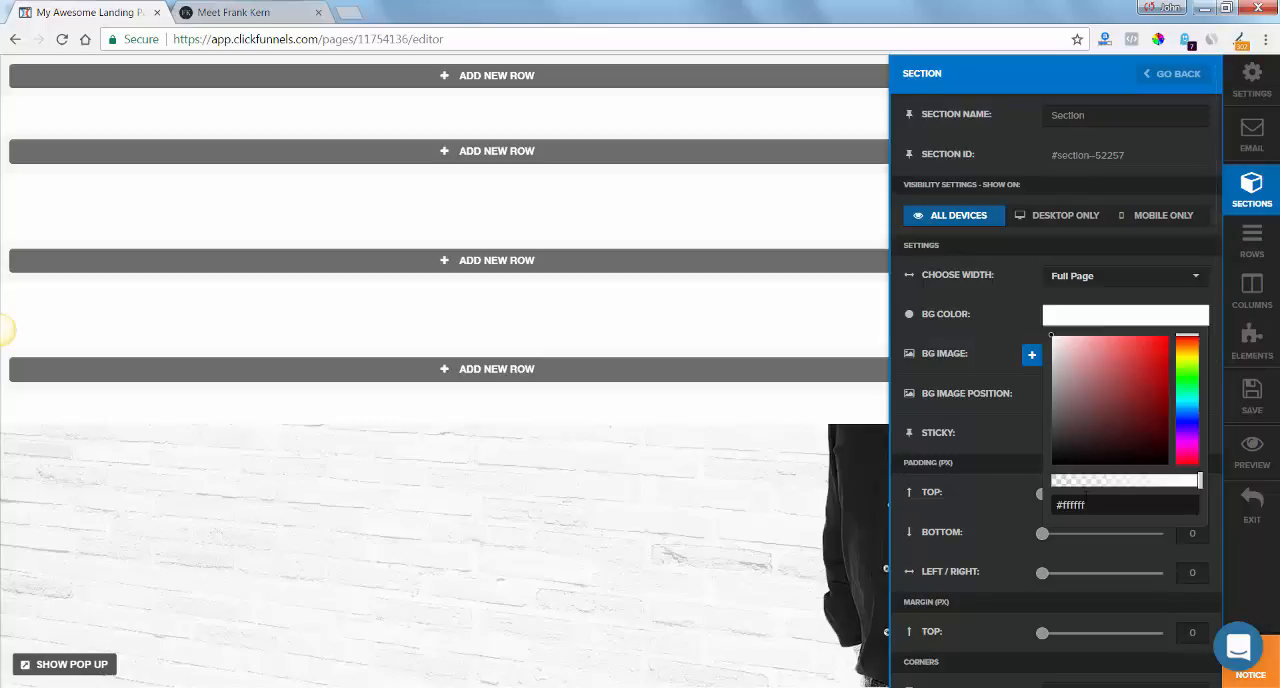
{"action": "left_click_drag", "start_coordinate": [1060, 463], "coordinate": [1057, 471]}
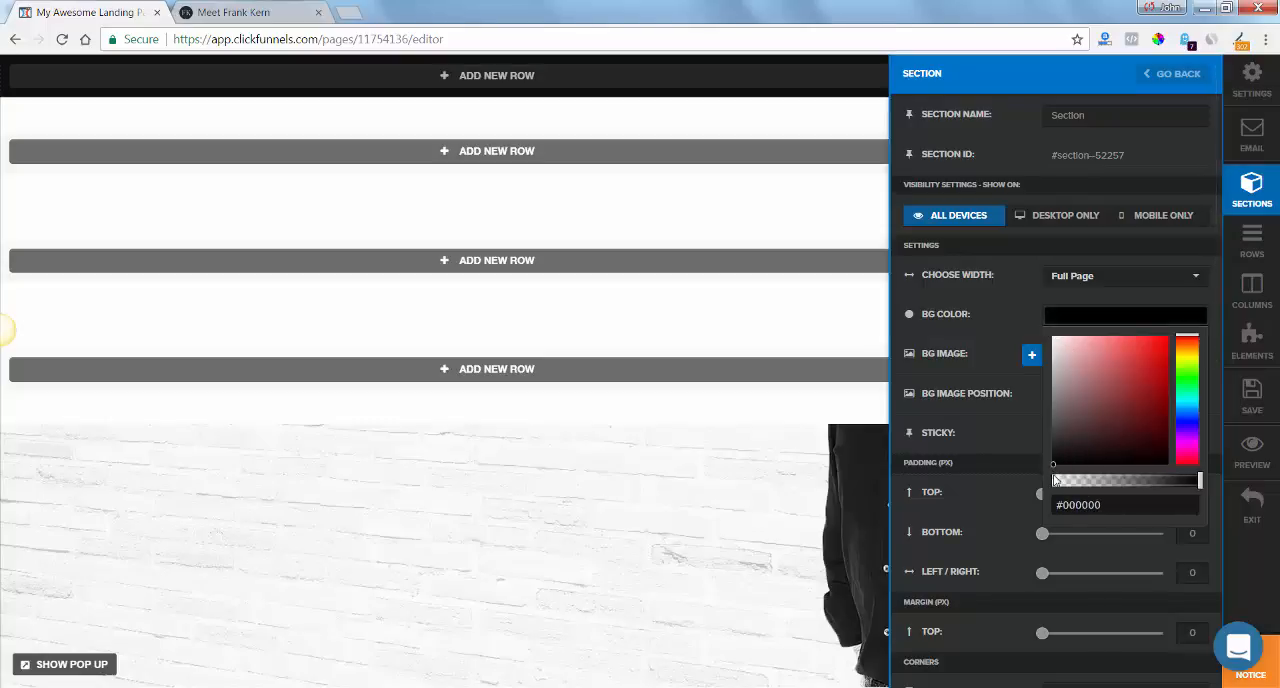
{"action": "left_click", "coordinate": [1162, 481]}
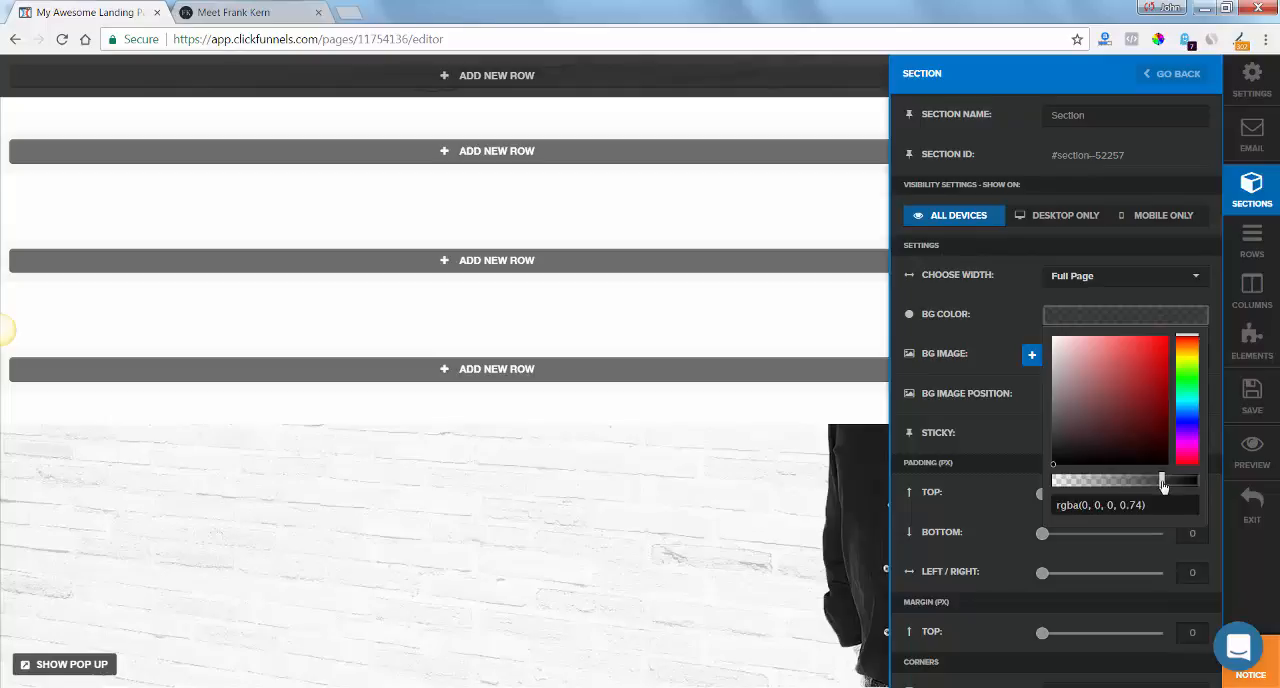
{"action": "left_click", "coordinate": [657, 482]}
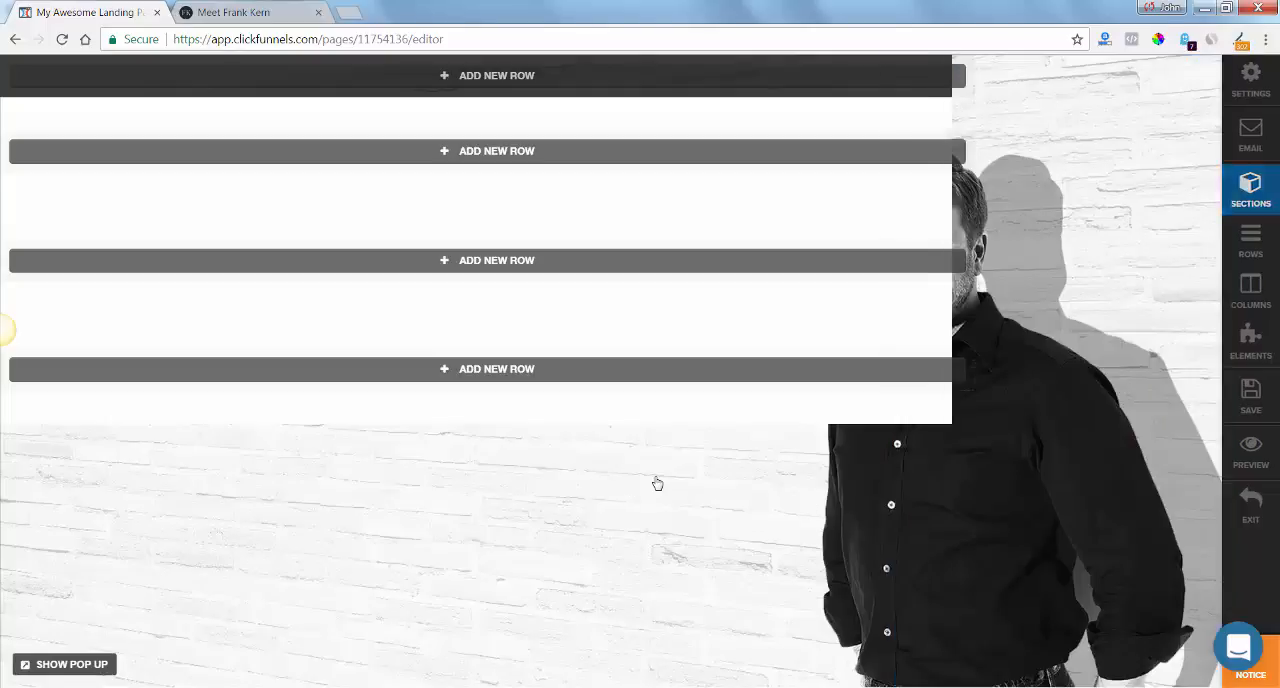
Check the header layout on the frankkern.com home page and add a 5 Column Block row to the dark first section.
{"action": "key", "text": "alt+Tab"}
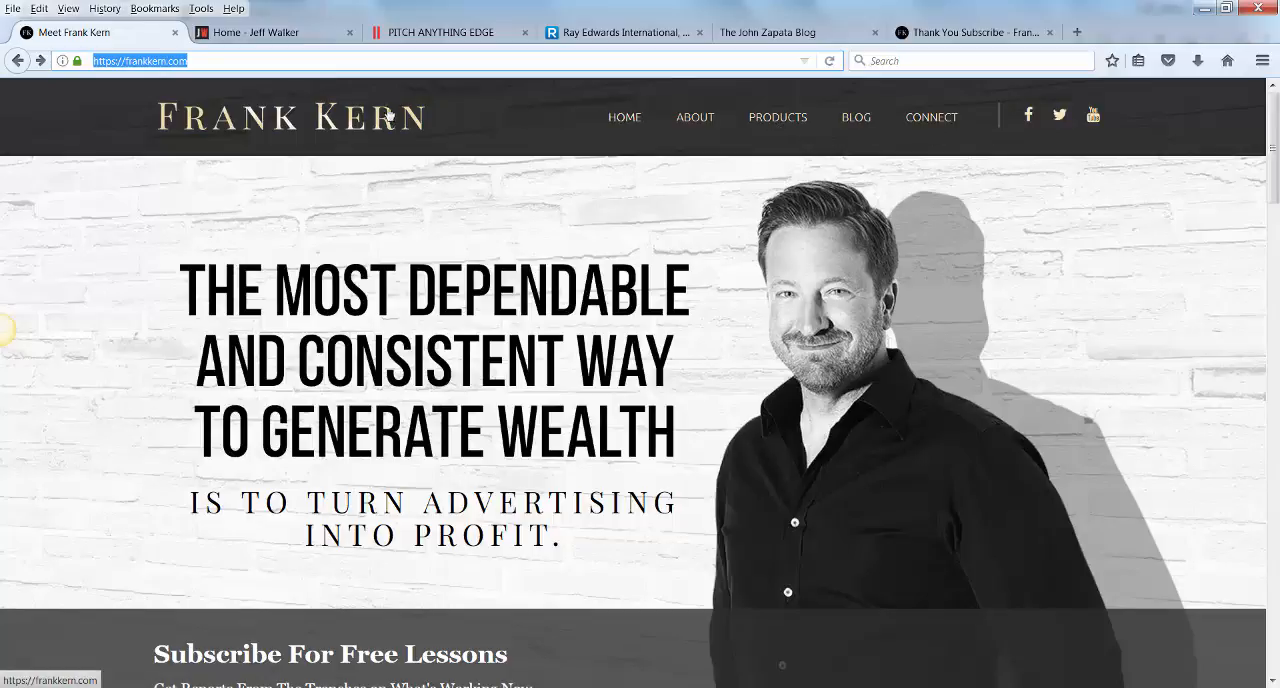
{"action": "key", "text": "alt+Tab"}
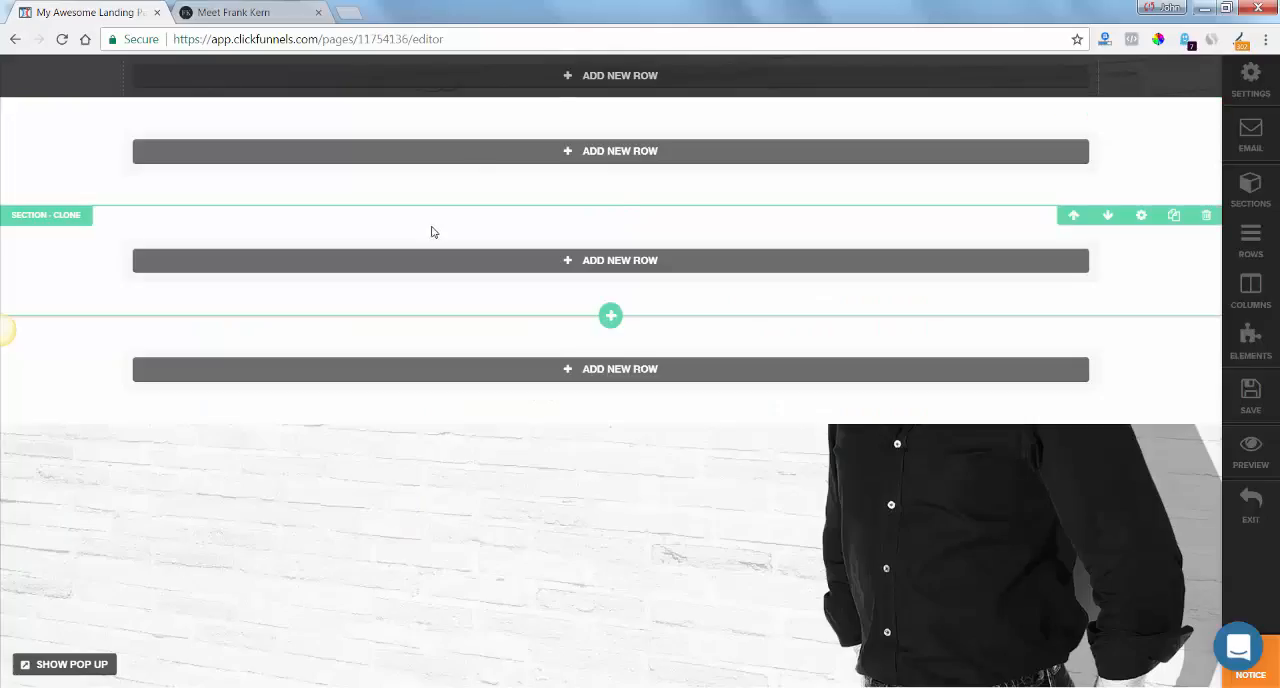
{"action": "left_click", "coordinate": [740, 80]}
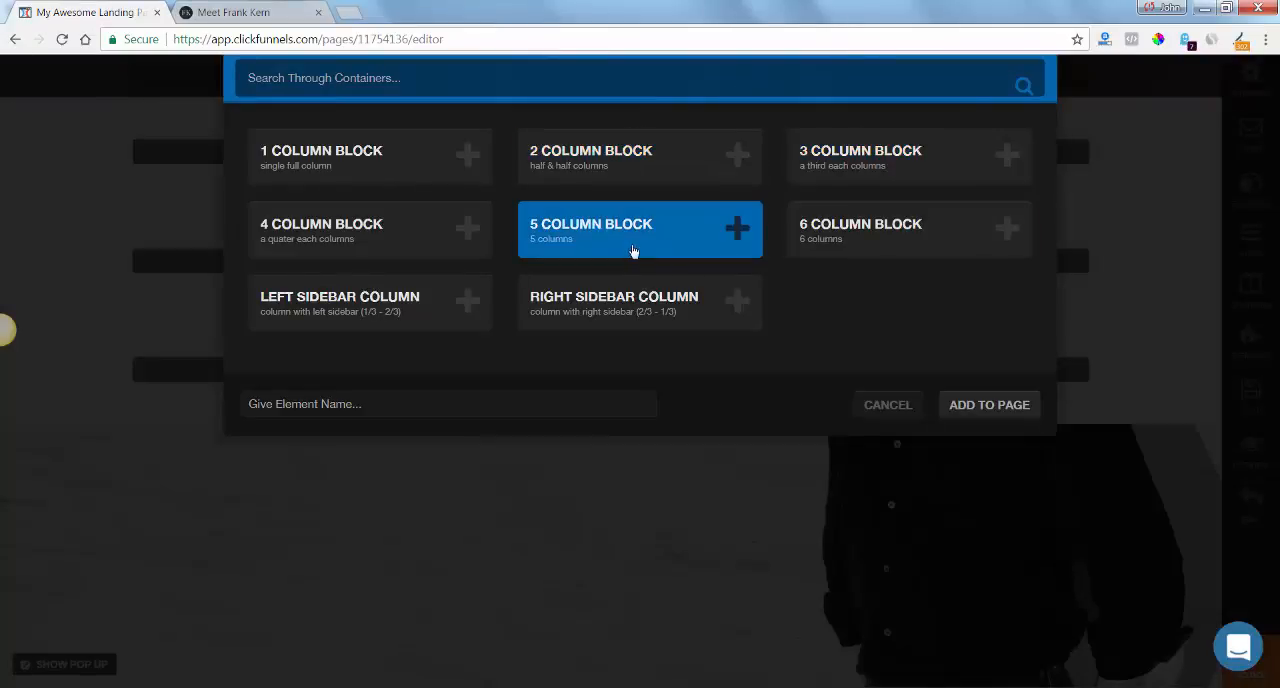
{"action": "left_click", "coordinate": [978, 407]}
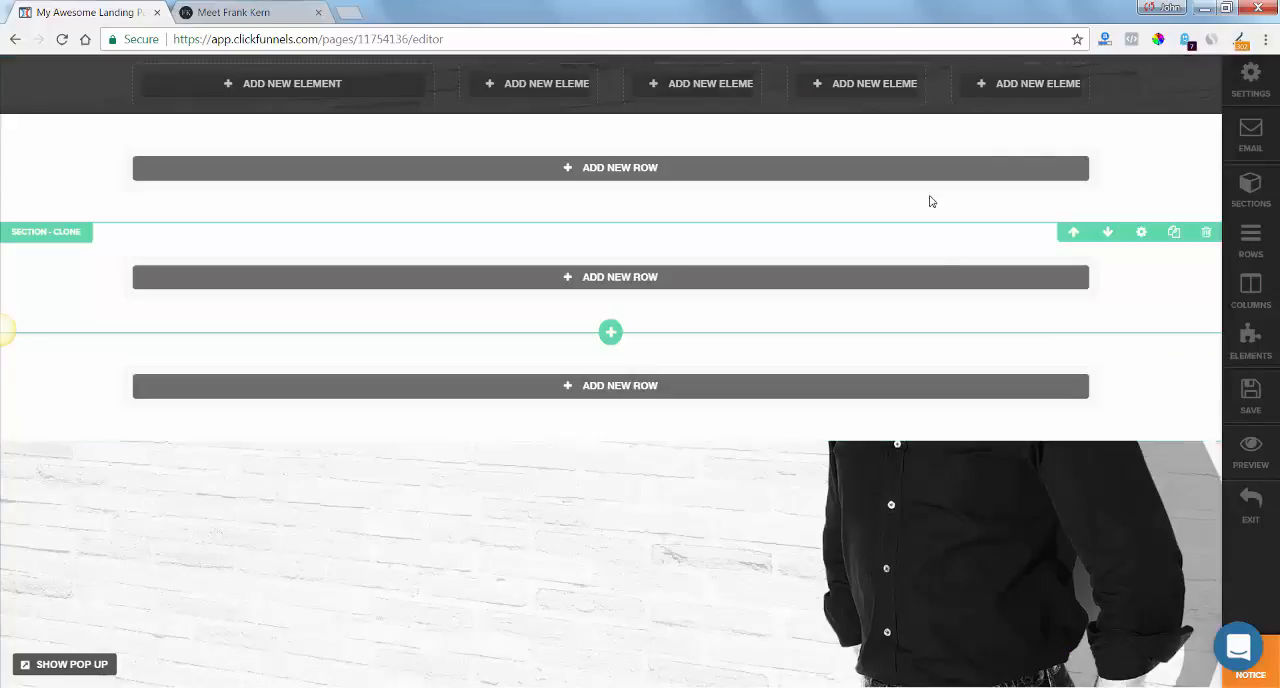
Add a Single Image element to each of the last three columns of the header row.
{"action": "left_click", "coordinate": [1006, 83]}
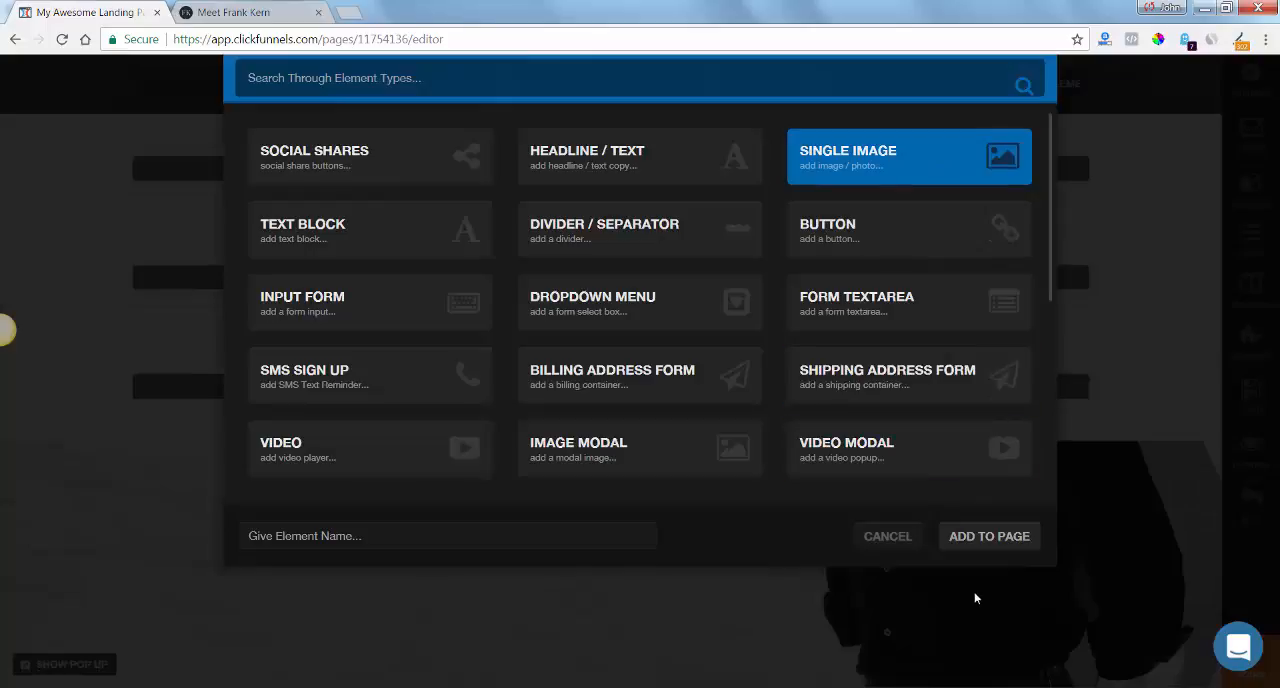
{"action": "left_click", "coordinate": [992, 540]}
{"action": "left_click", "coordinate": [852, 86]}
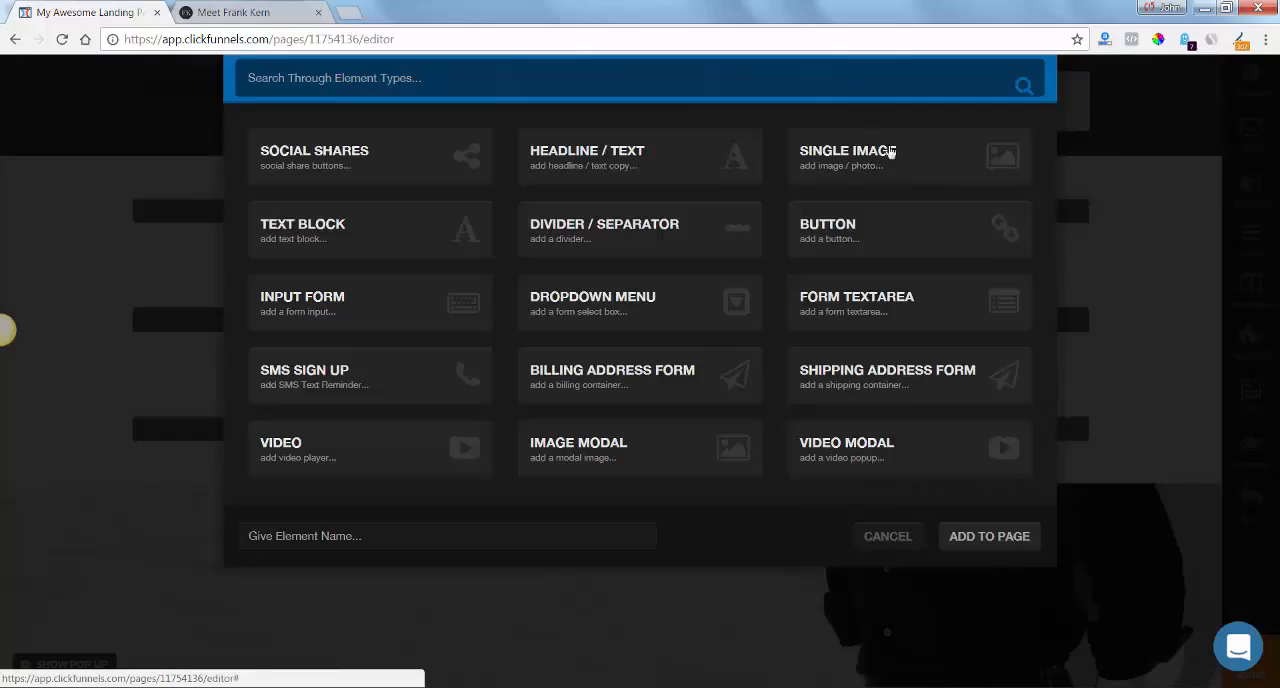
{"action": "left_click", "coordinate": [963, 174]}
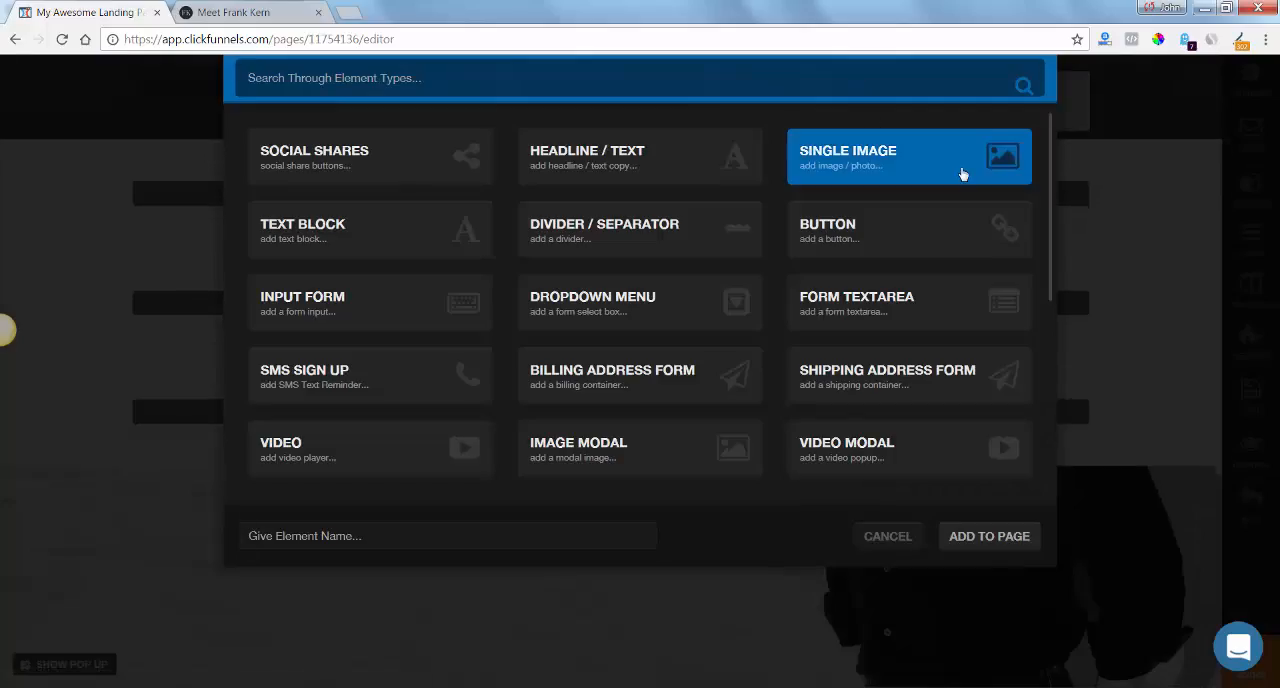
{"action": "left_click", "coordinate": [990, 537]}
{"action": "left_click", "coordinate": [726, 92]}
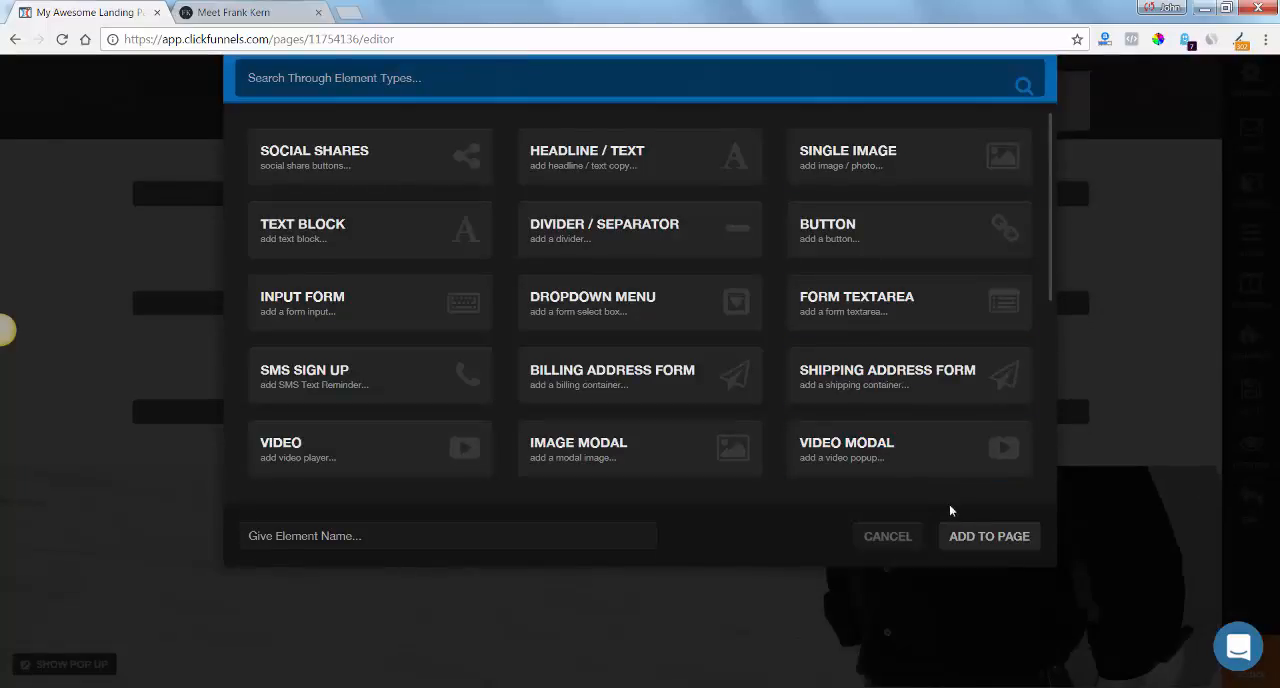
{"action": "left_click", "coordinate": [920, 177]}
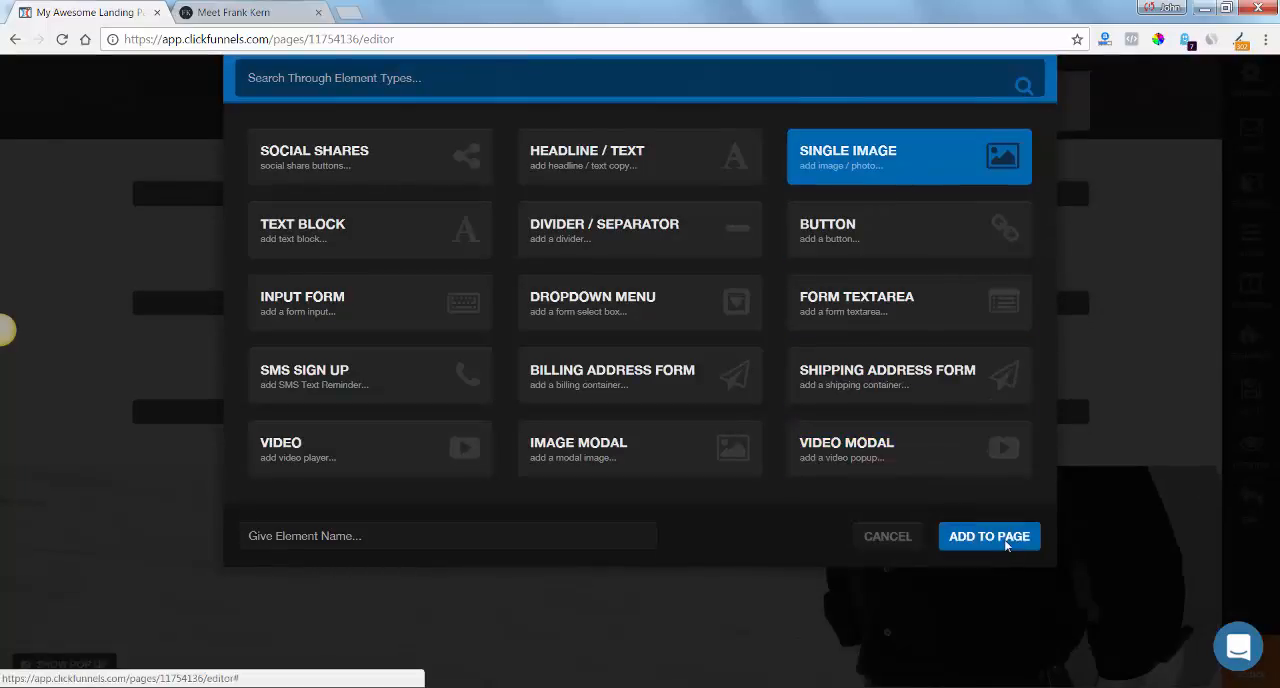
{"action": "left_click", "coordinate": [989, 536]}
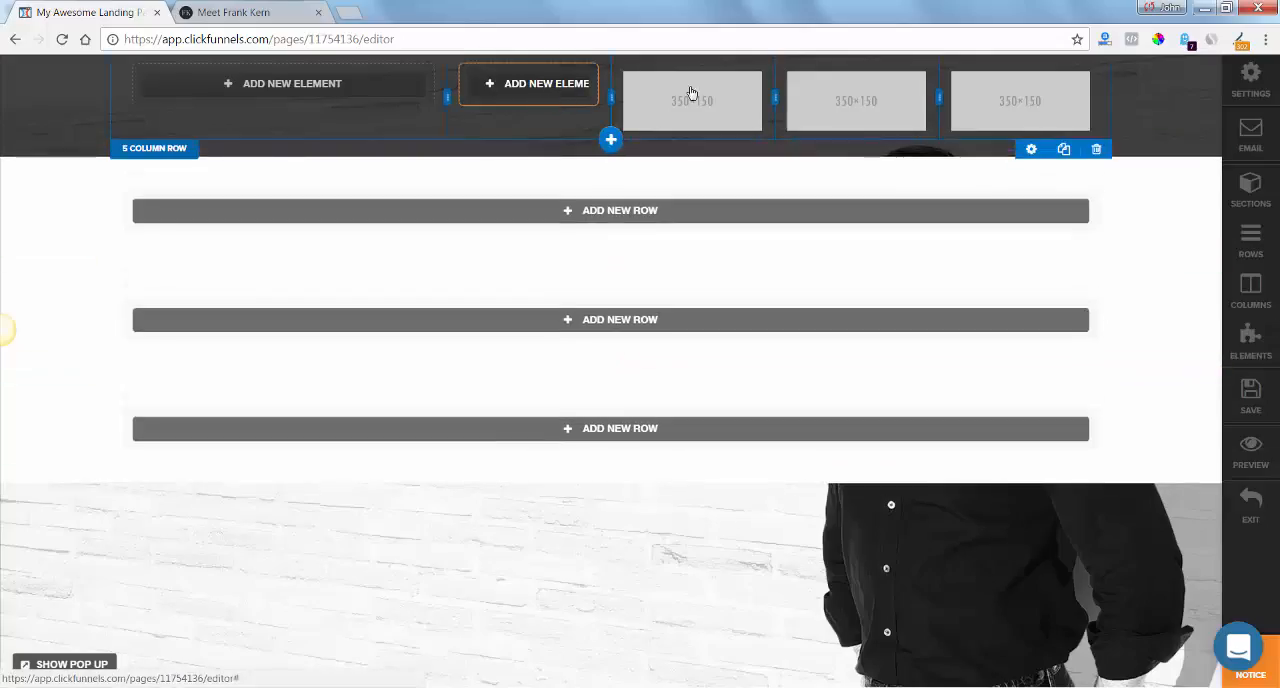
Resize the header columns so the three image columns are equally narrow, the second is the widest, and the first is slightly narrower.
{"action": "left_click_drag", "start_coordinate": [941, 96], "coordinate": [1030, 96]}
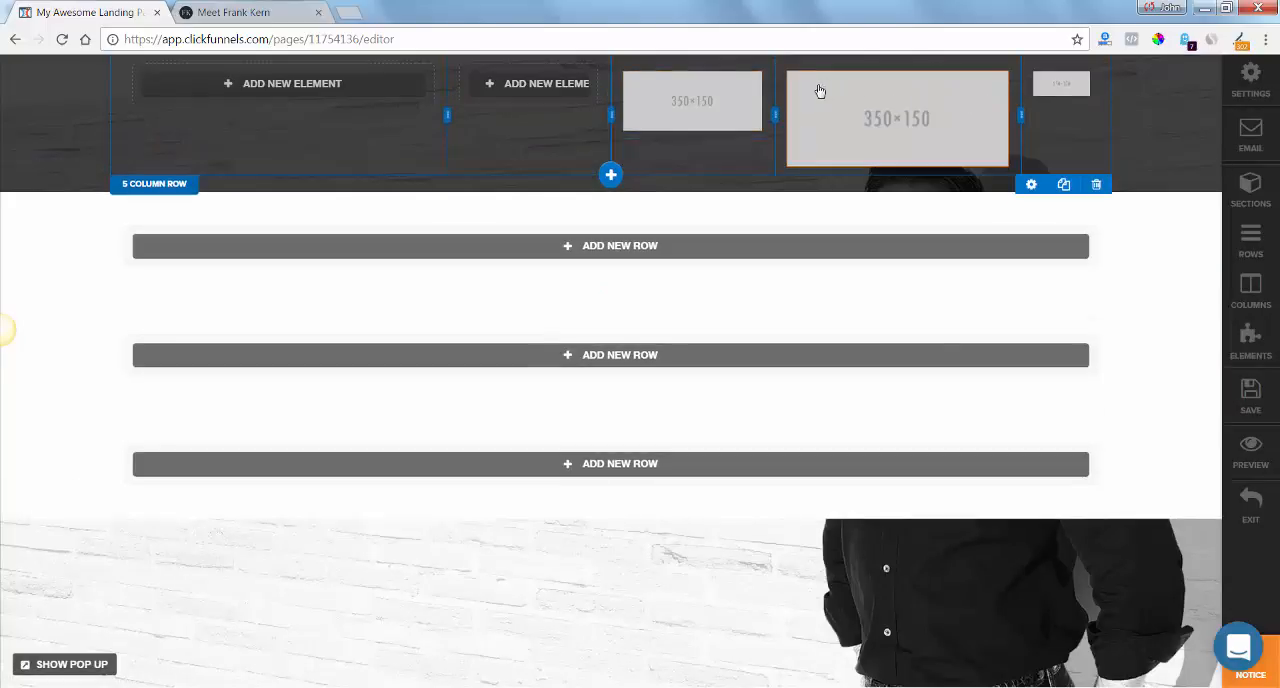
{"action": "left_click_drag", "start_coordinate": [787, 110], "coordinate": [934, 107]}
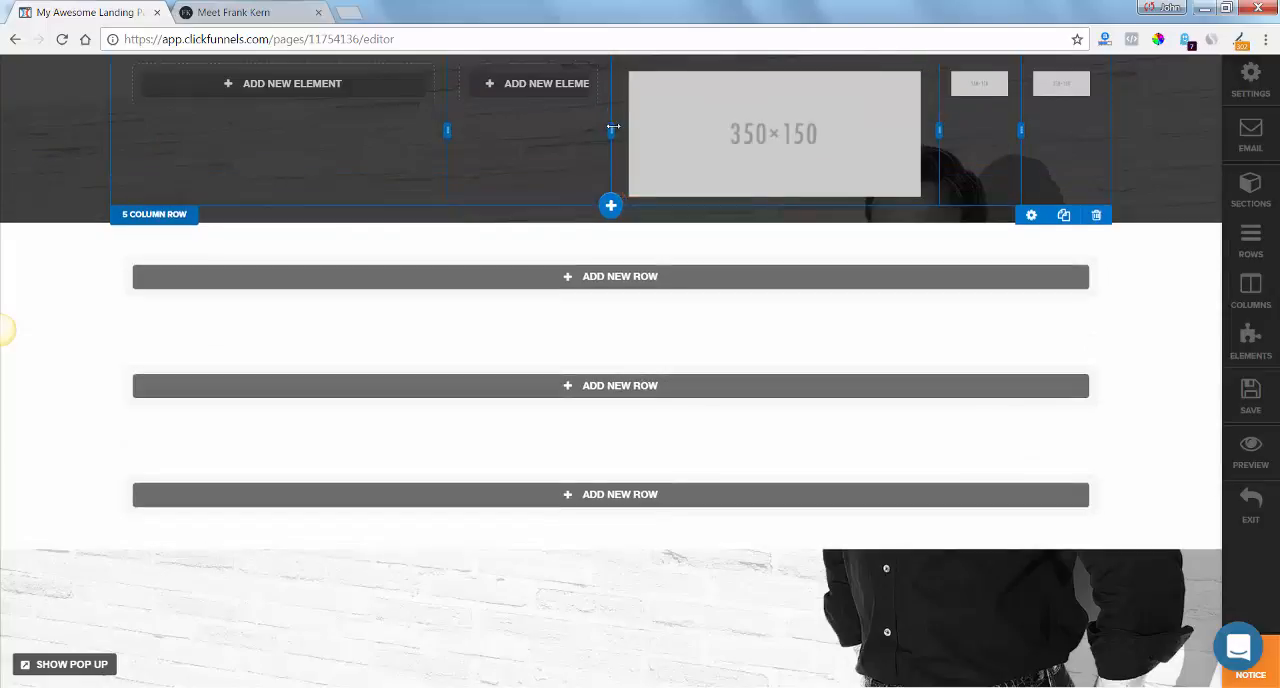
{"action": "left_click_drag", "start_coordinate": [613, 127], "coordinate": [861, 114]}
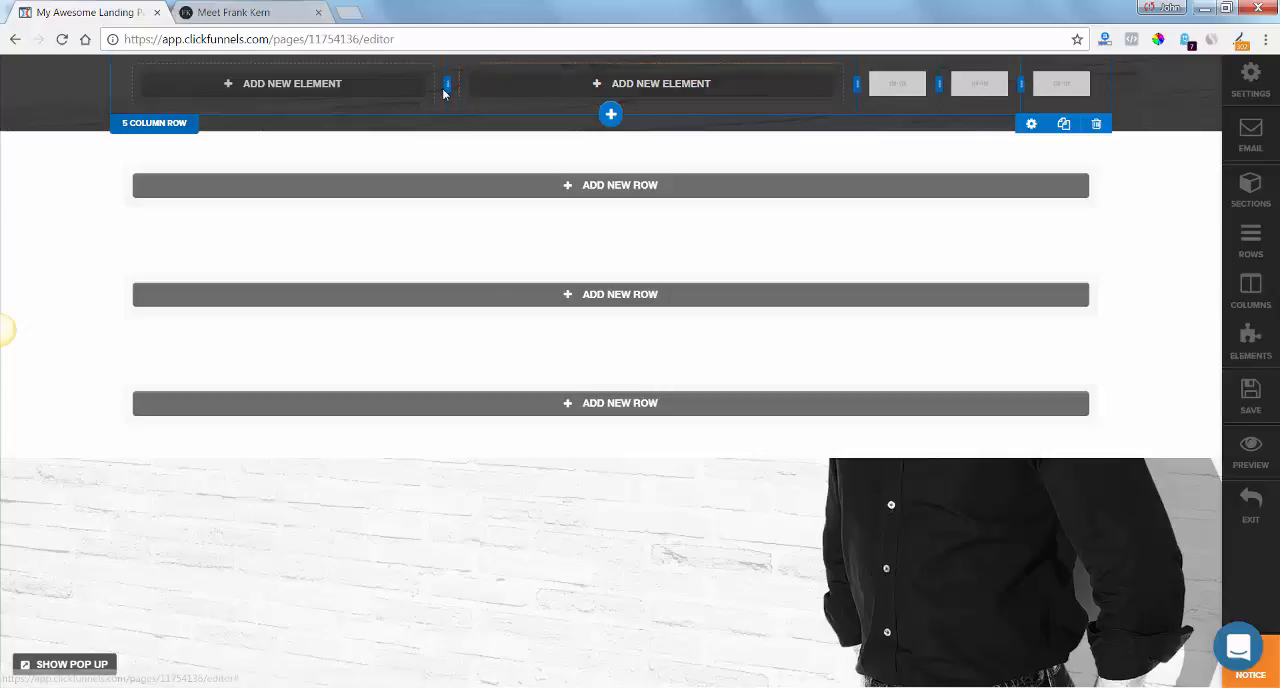
{"action": "left_click_drag", "start_coordinate": [400, 93], "coordinate": [394, 91]}
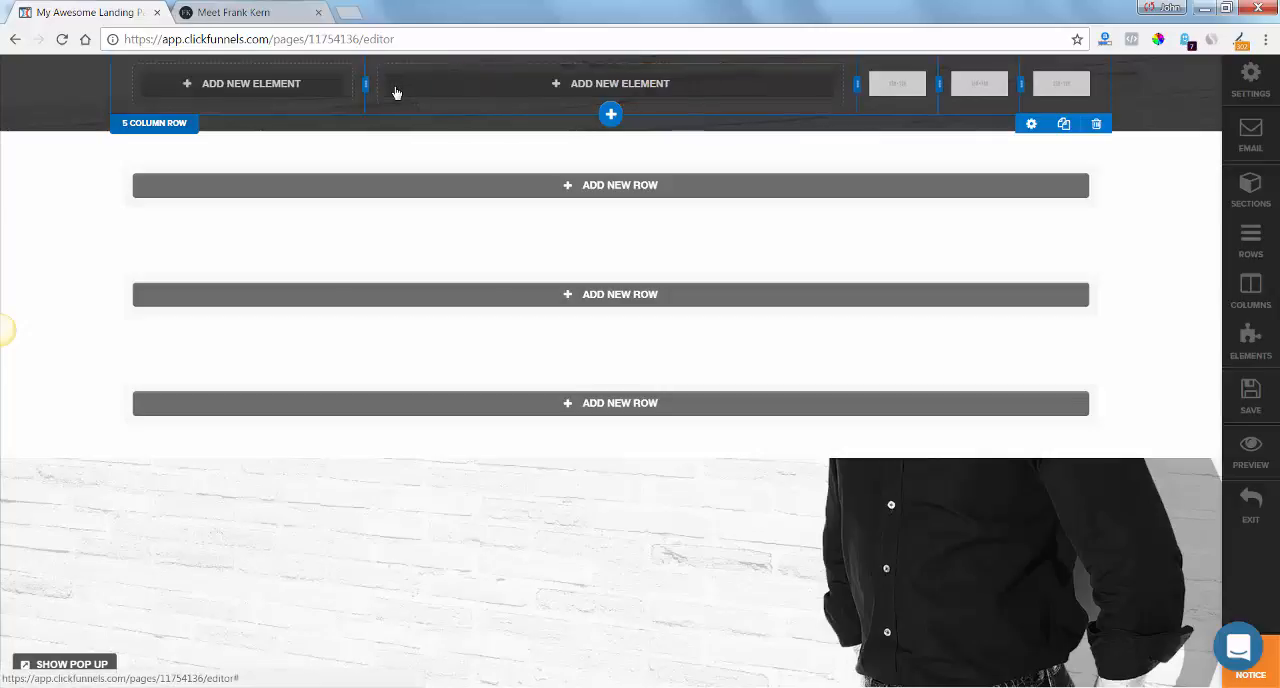
Add a Headline / Text element to the header's first column and replace its placeholder text with "FRANK KERN".
{"action": "left_click", "coordinate": [263, 87]}
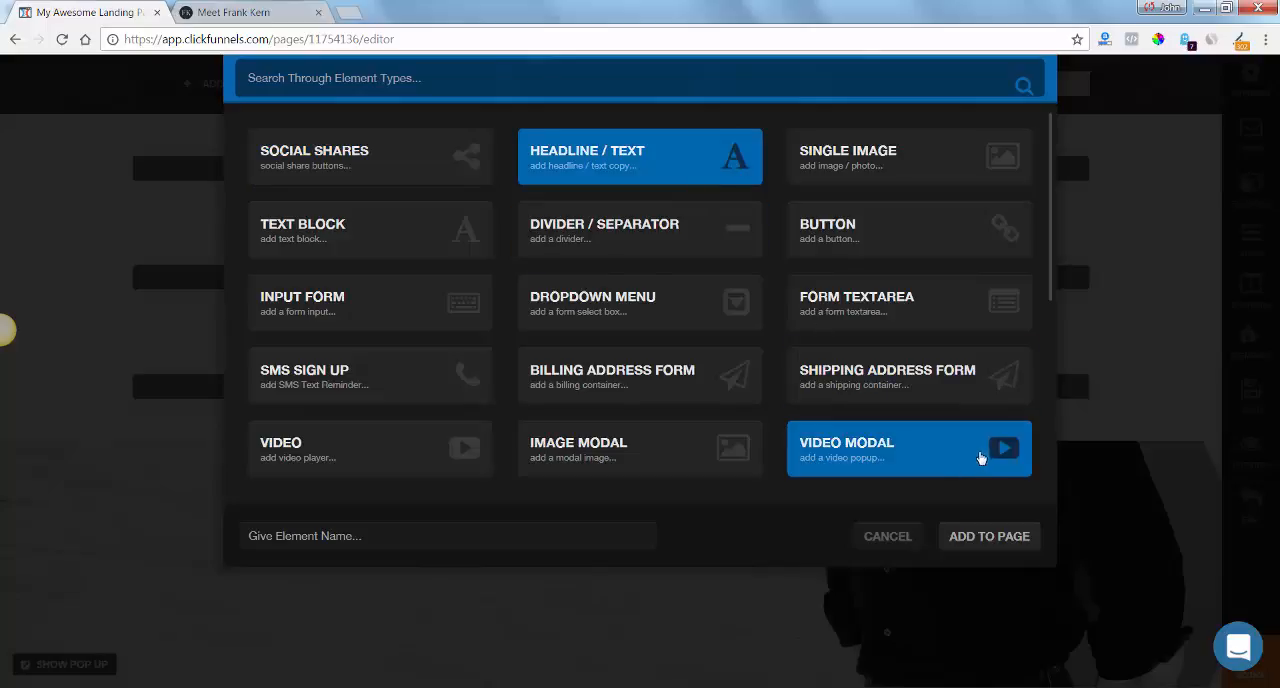
{"action": "left_click", "coordinate": [992, 537]}
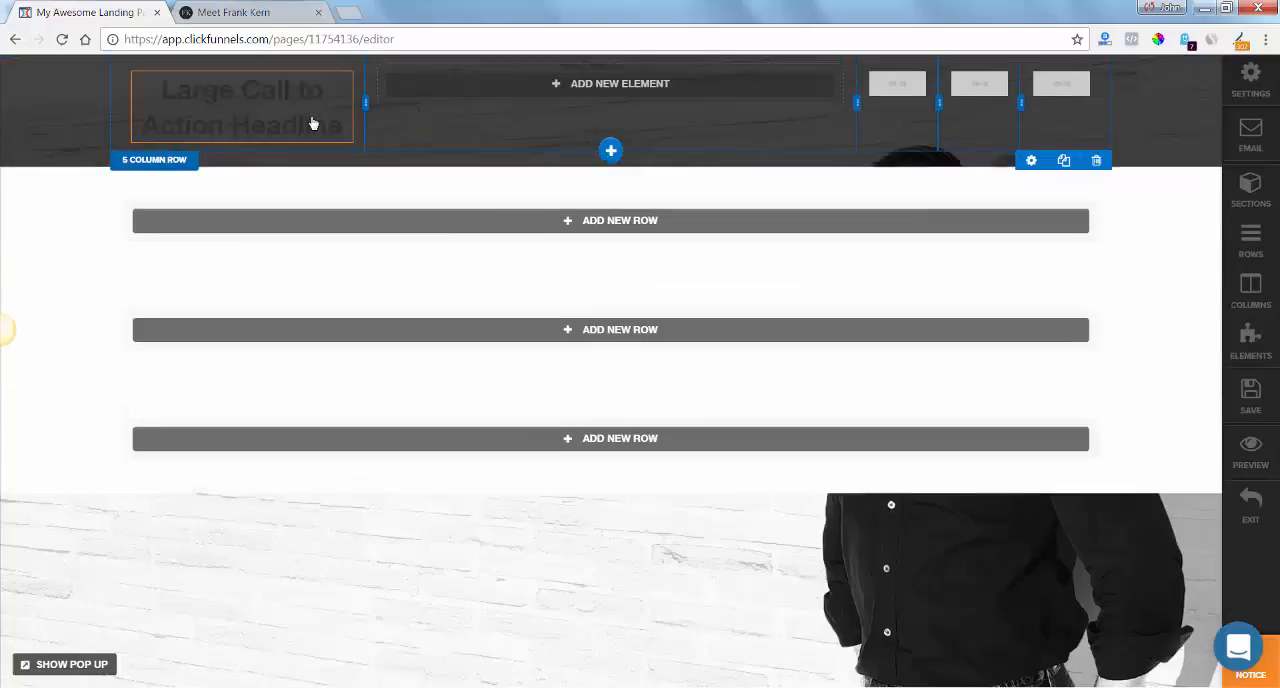
{"action": "left_click", "coordinate": [330, 126]}
{"action": "left_click_drag", "start_coordinate": [341, 129], "coordinate": [162, 90]}
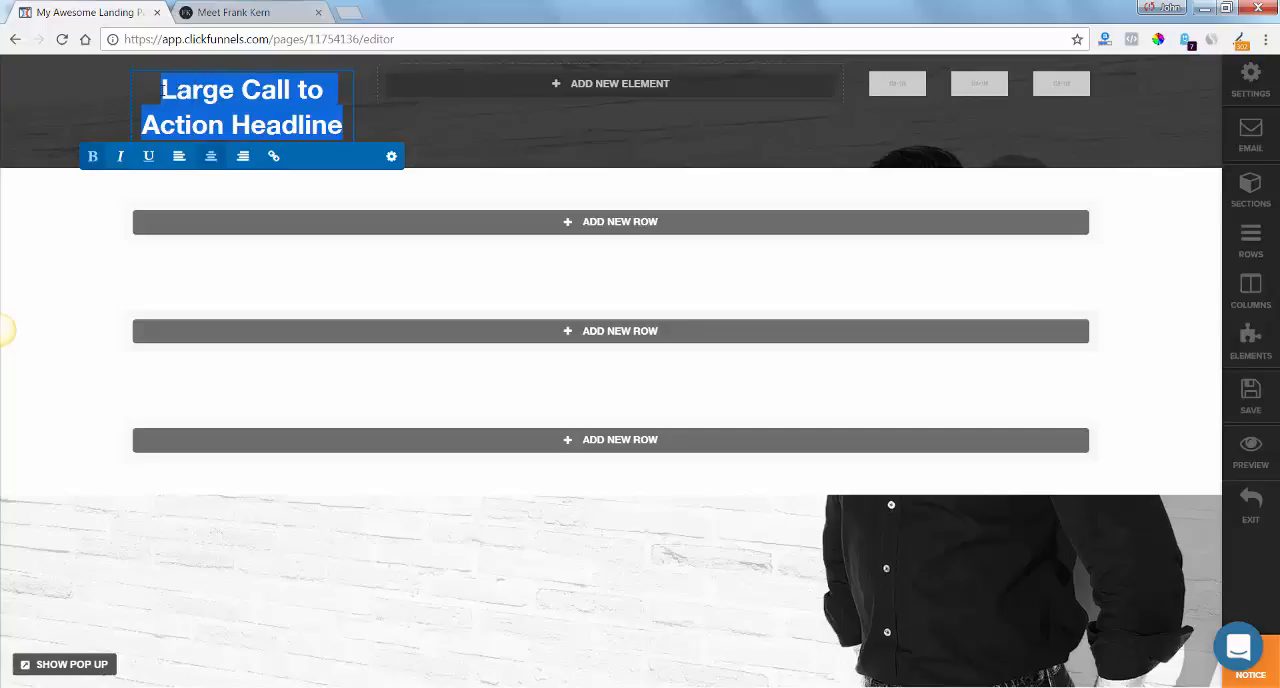
{"action": "type", "text": "F"}
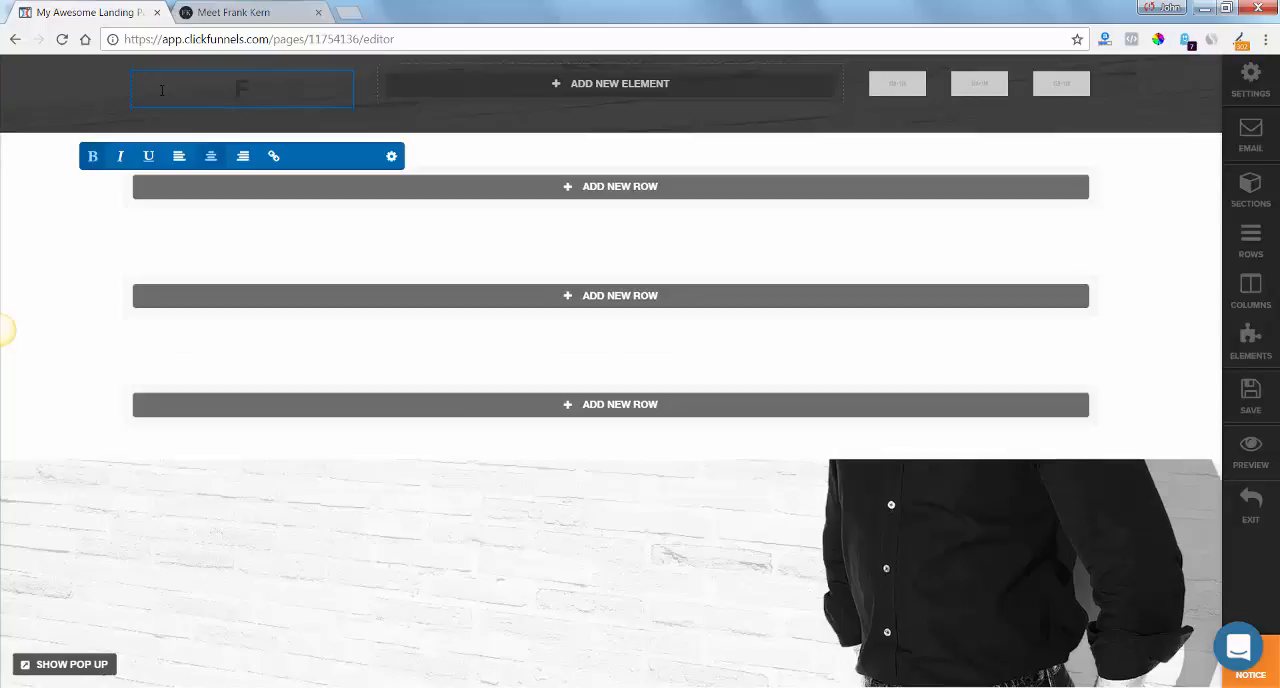
{"action": "type", "text": "RANK Kern"}
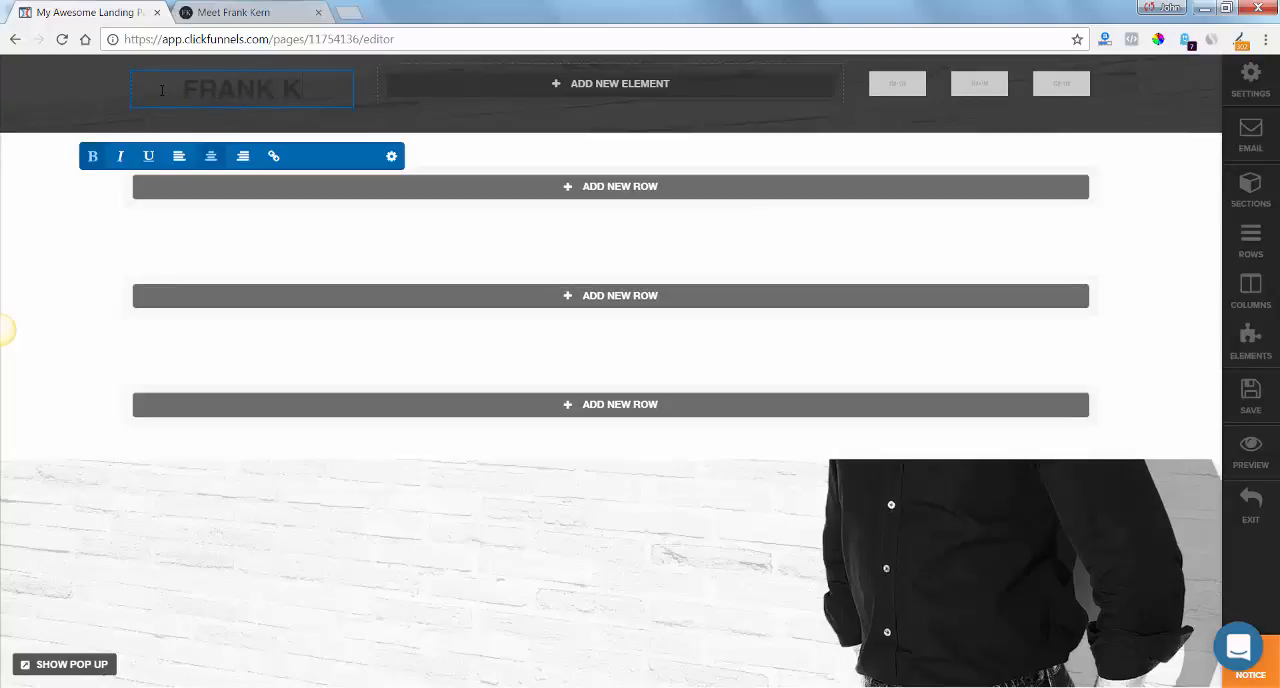
{"action": "key", "text": "BackSpace"}
{"action": "key", "text": "BackSpace"}
{"action": "key", "text": "BackSpace"}
{"action": "type", "text": "ERN"}
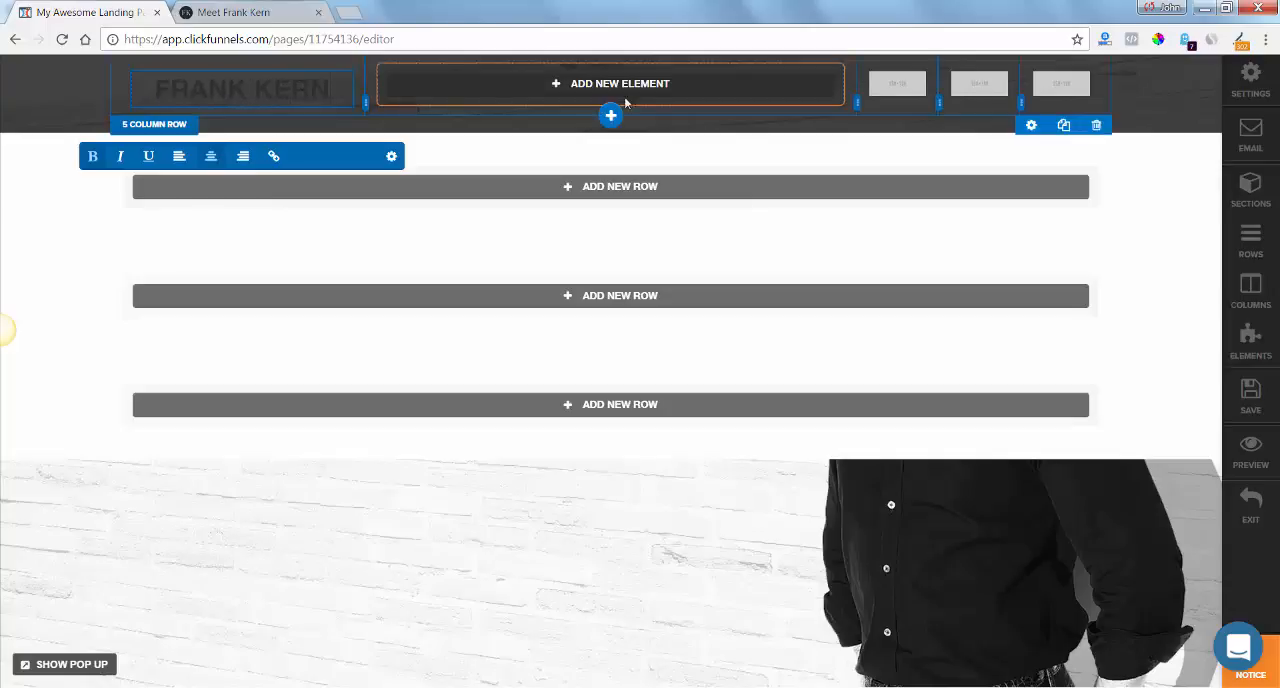
Add a Navigation element to the header row's second column.
{"action": "left_click", "coordinate": [686, 94]}
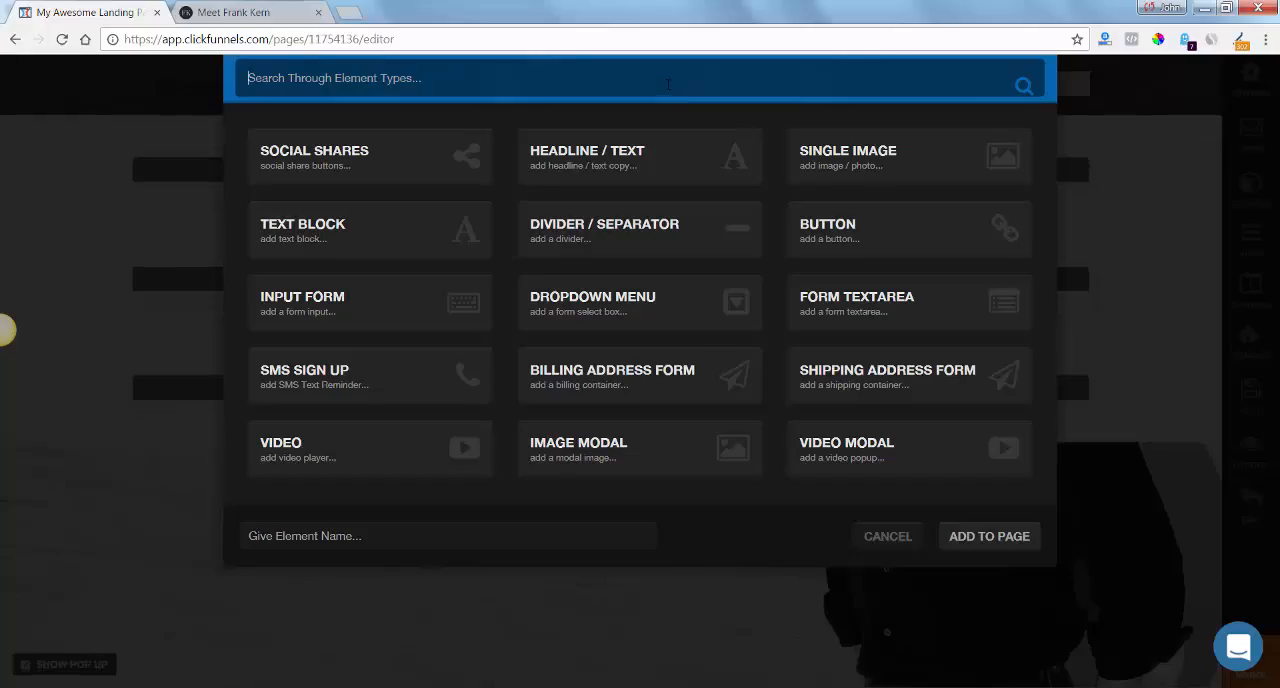
{"action": "type", "text": "na"}
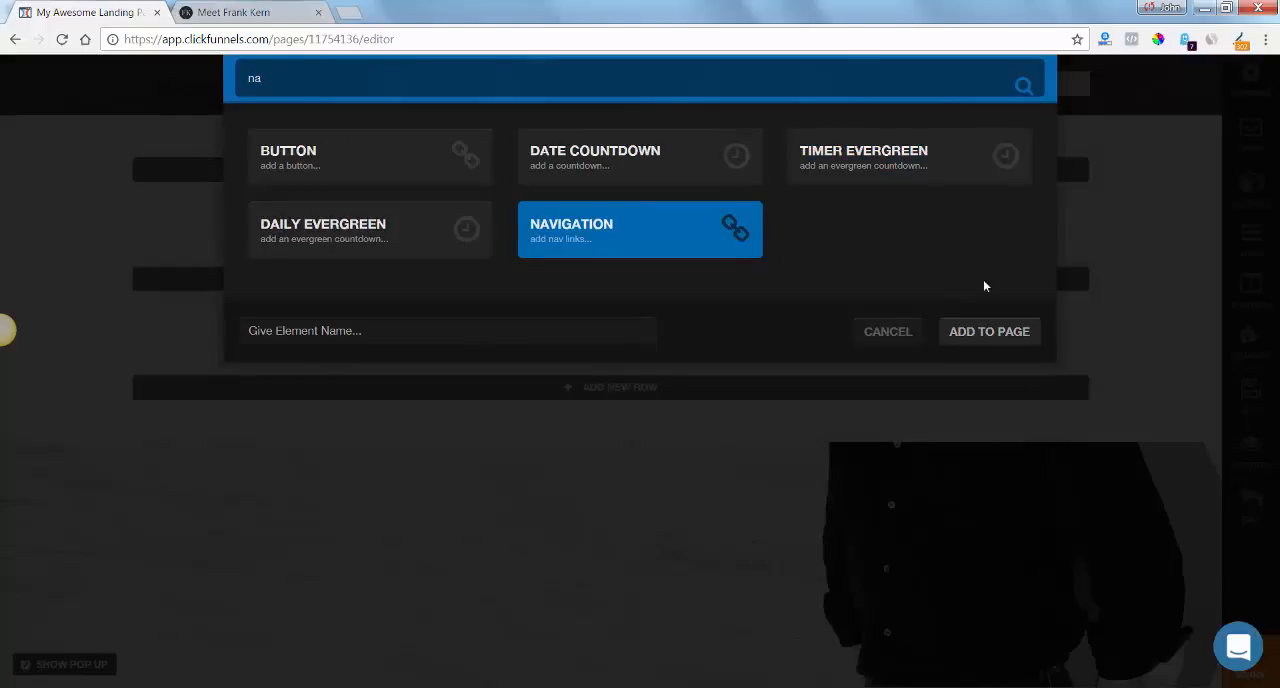
{"action": "left_click", "coordinate": [988, 334]}
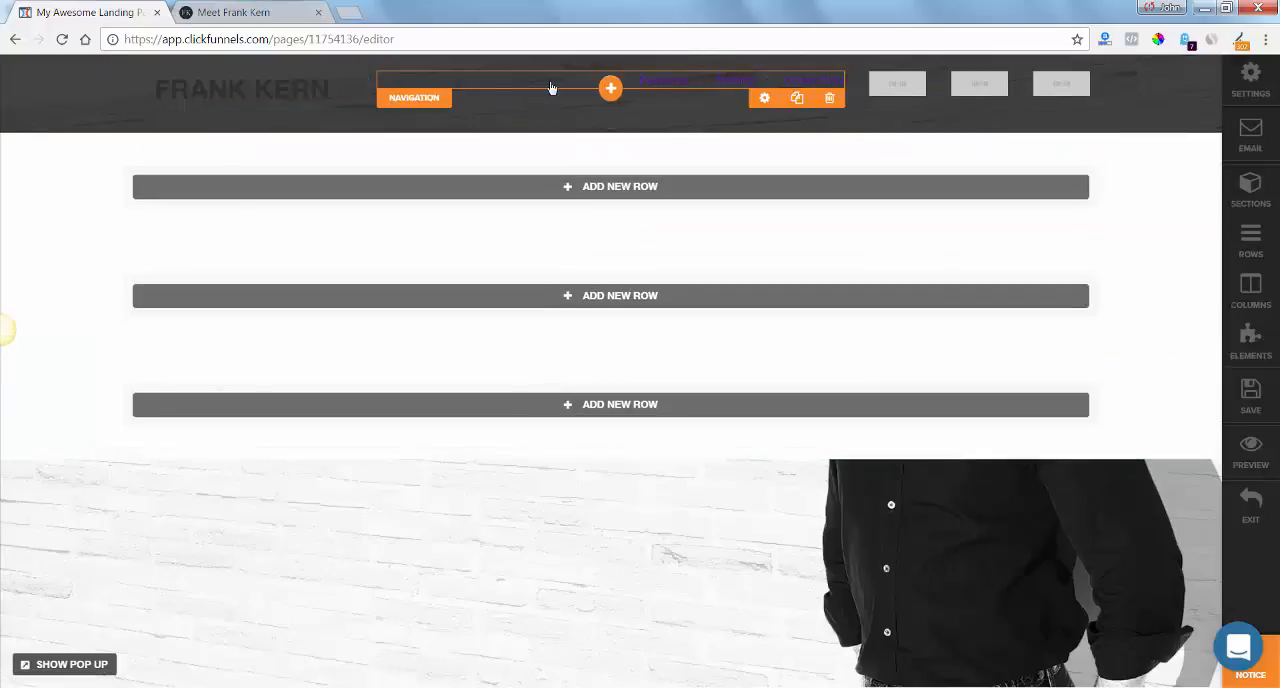
Check the menu labels on frankkern.com and set the navigation element's first three link texts to HOME, ABOUT and PRODUCT.
{"action": "left_click", "coordinate": [256, 11]}
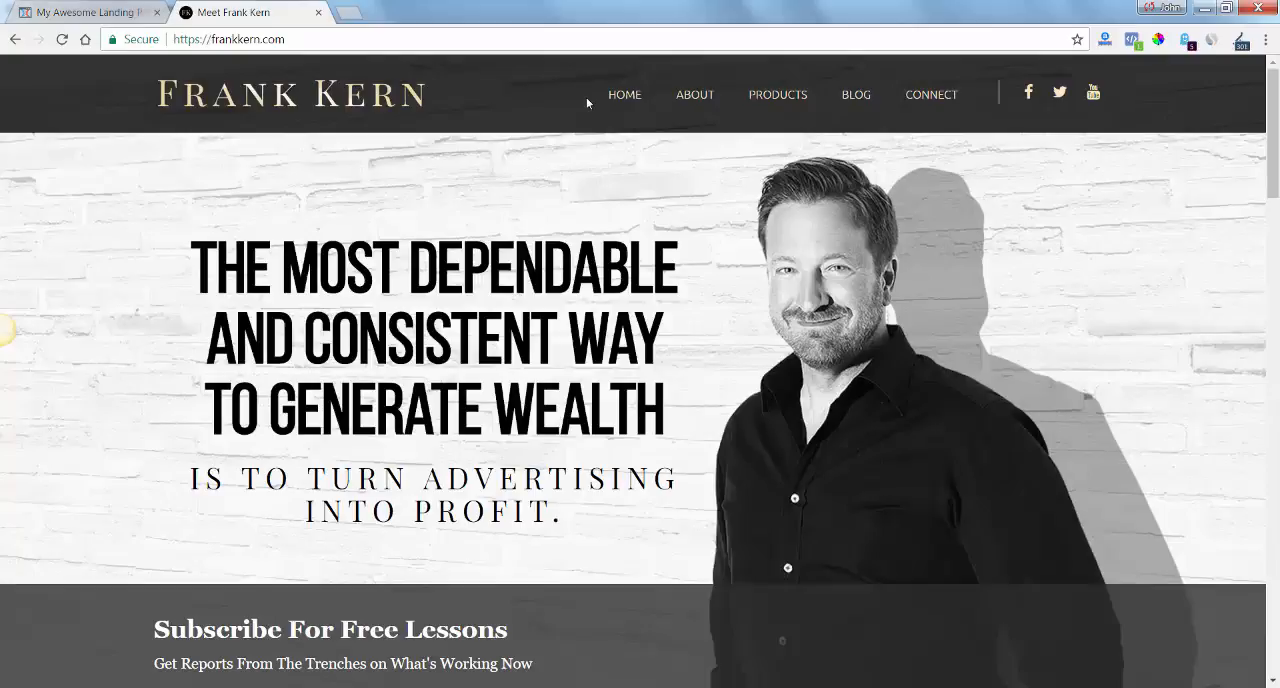
{"action": "left_click", "coordinate": [120, 14]}
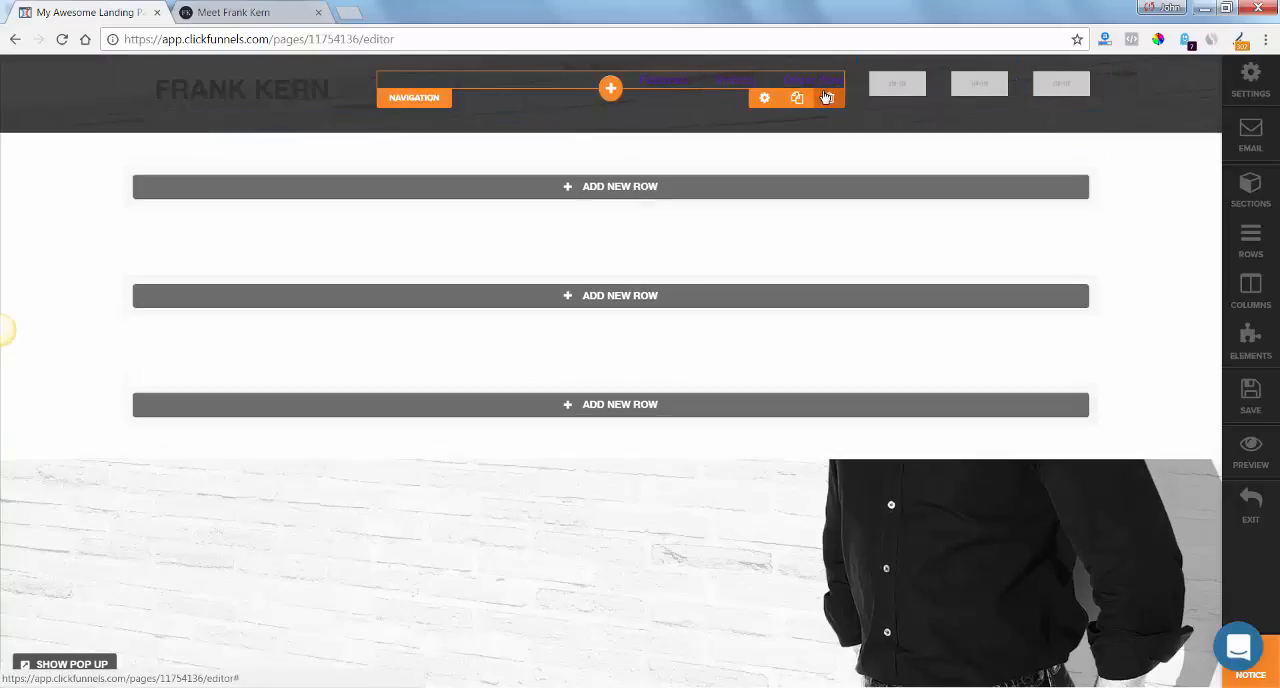
{"action": "left_click", "coordinate": [764, 98]}
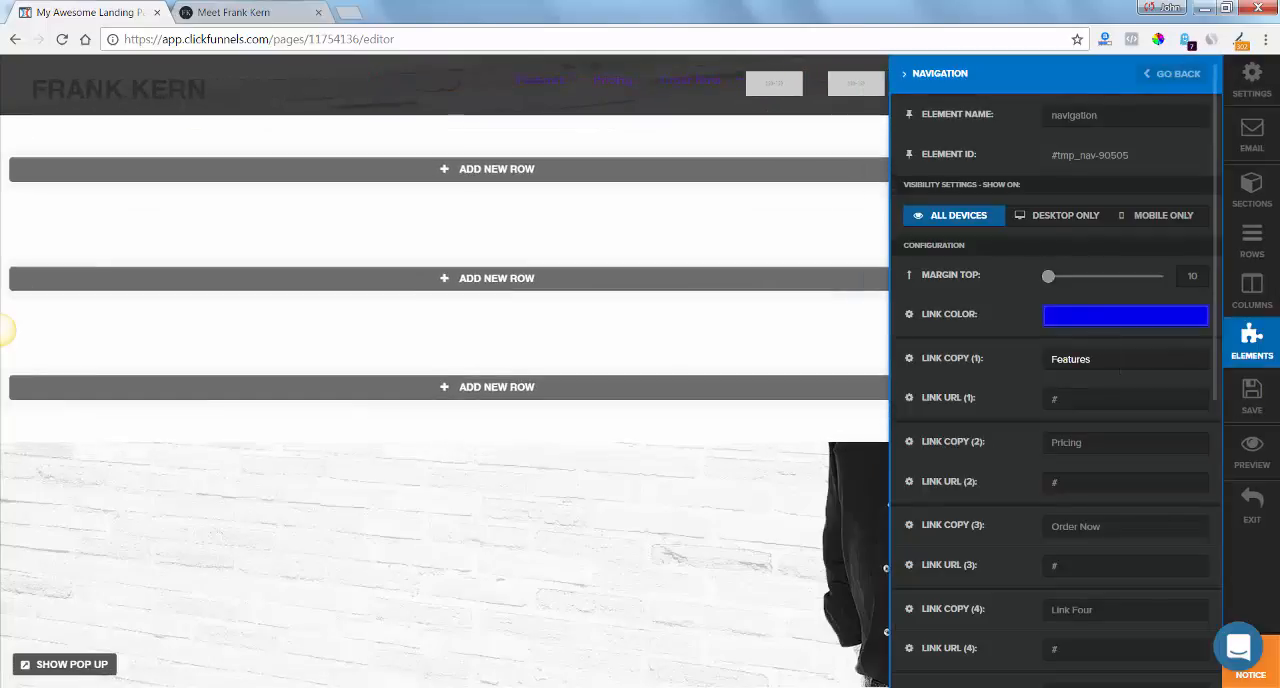
{"action": "left_click_drag", "start_coordinate": [1130, 359], "coordinate": [975, 360]}
{"action": "type", "text": "HOME"}
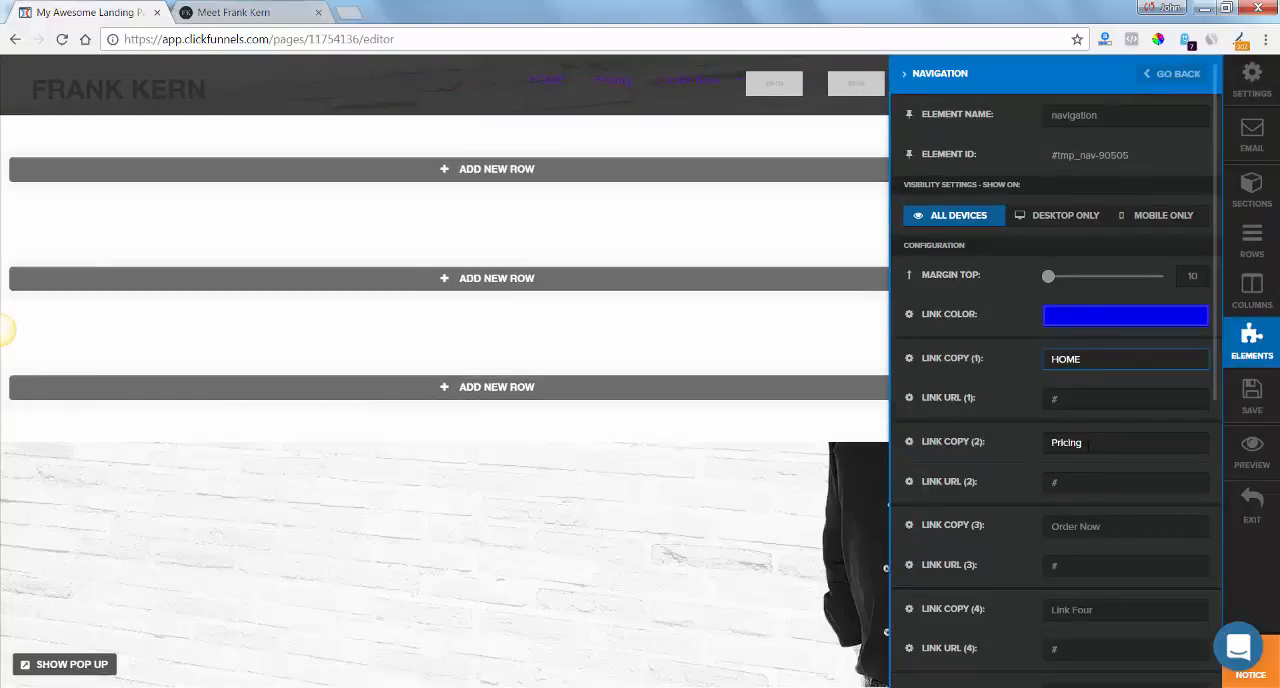
{"action": "left_click_drag", "start_coordinate": [1120, 442], "coordinate": [1001, 436]}
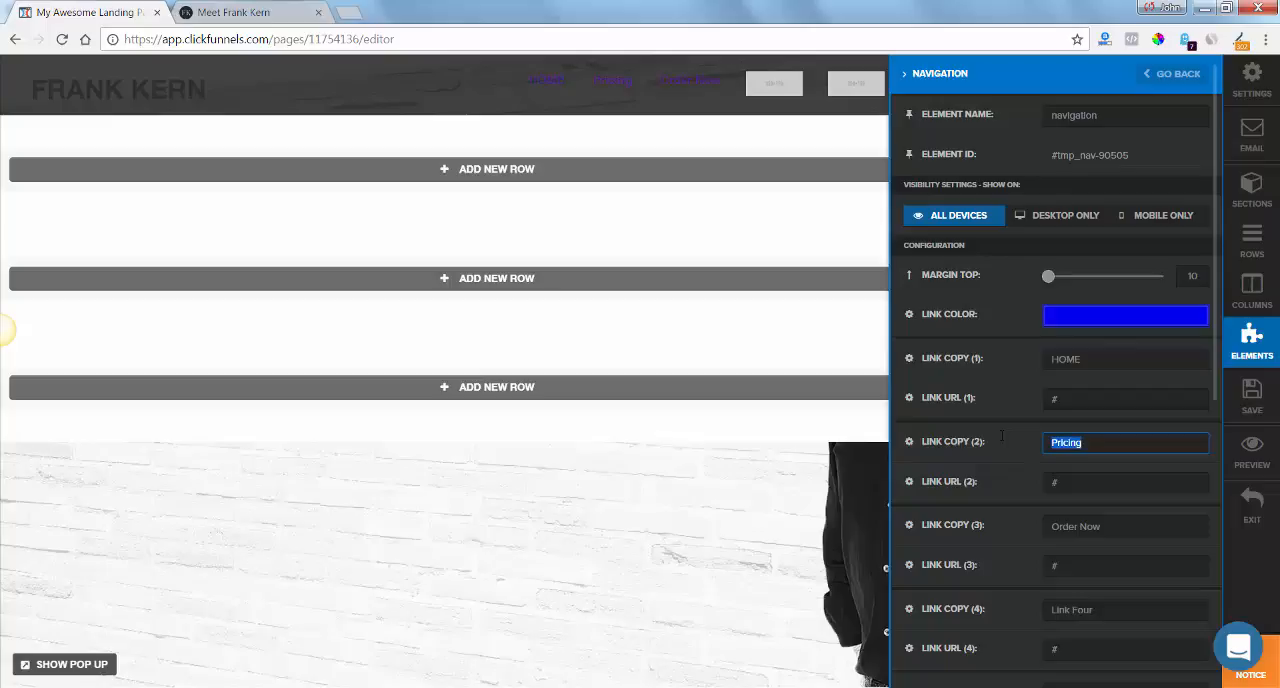
{"action": "type", "text": "ABOUT"}
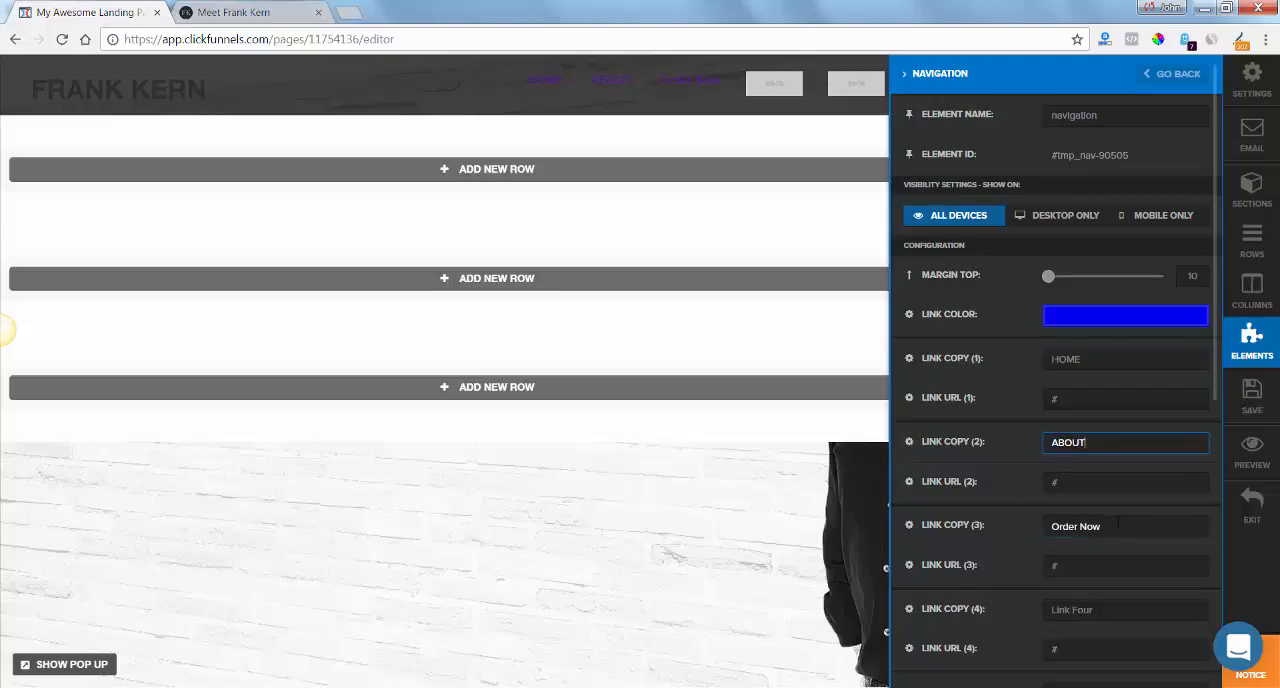
{"action": "left_click_drag", "start_coordinate": [1112, 517], "coordinate": [962, 516]}
{"action": "type", "text": "PRODUCT"}
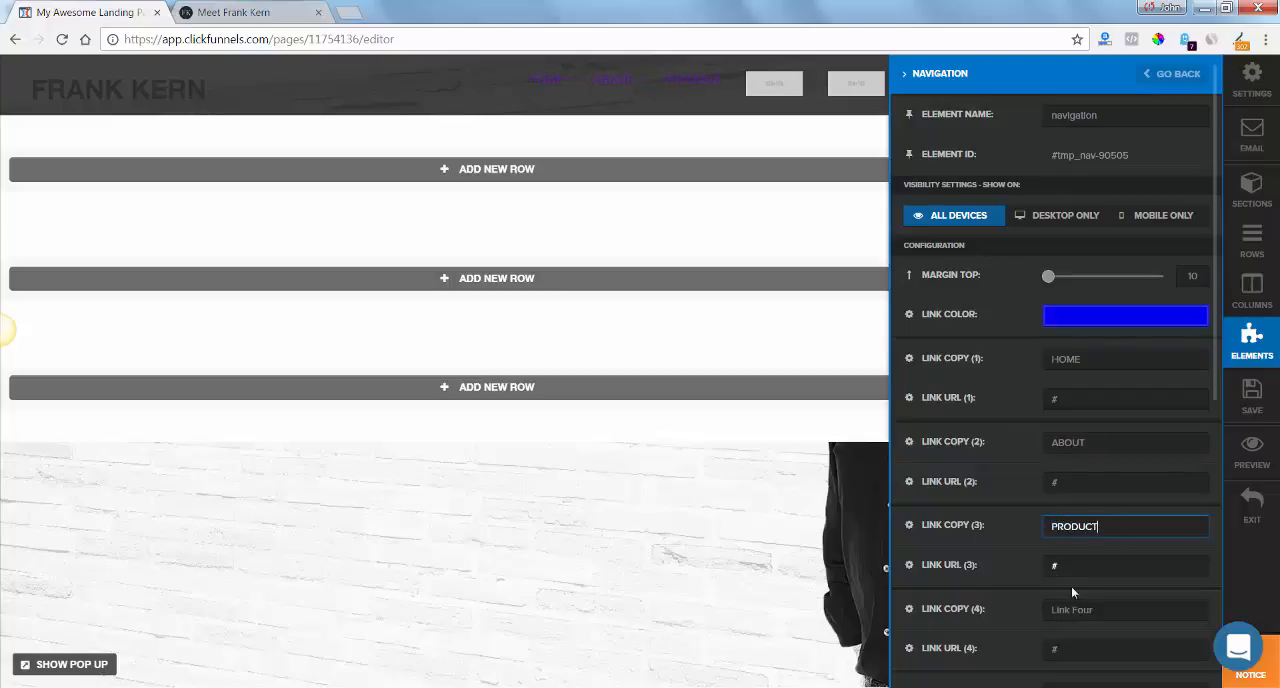
Set the navigation element's fourth and fifth link texts to BLOG and CONNECT, and close its settings.
{"action": "left_click_drag", "start_coordinate": [1110, 609], "coordinate": [1007, 598]}
{"action": "type", "text": "B"}
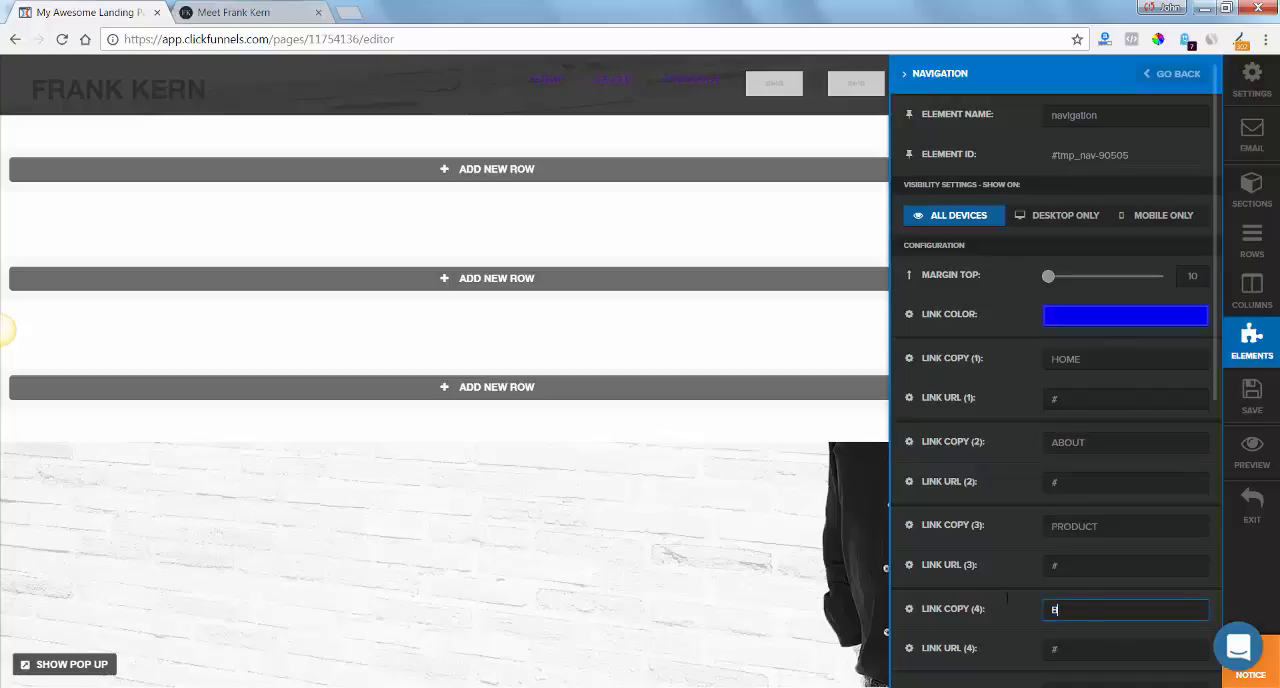
{"action": "type", "text": "LOG"}
{"action": "scroll", "coordinate": [1191, 443], "scroll_direction": "down", "scroll_amount": 3}
{"action": "left_click_drag", "start_coordinate": [1191, 443], "coordinate": [944, 443]}
{"action": "type", "text": "CONNECT"}
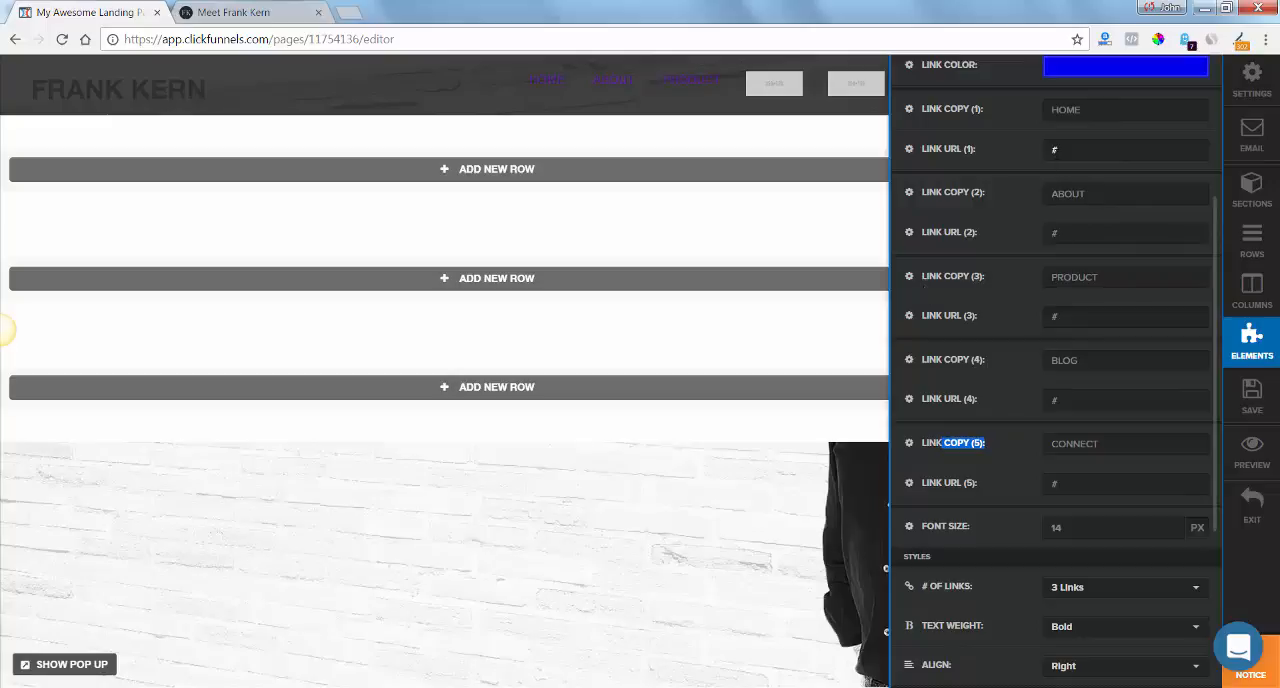
{"action": "left_click", "coordinate": [701, 469]}
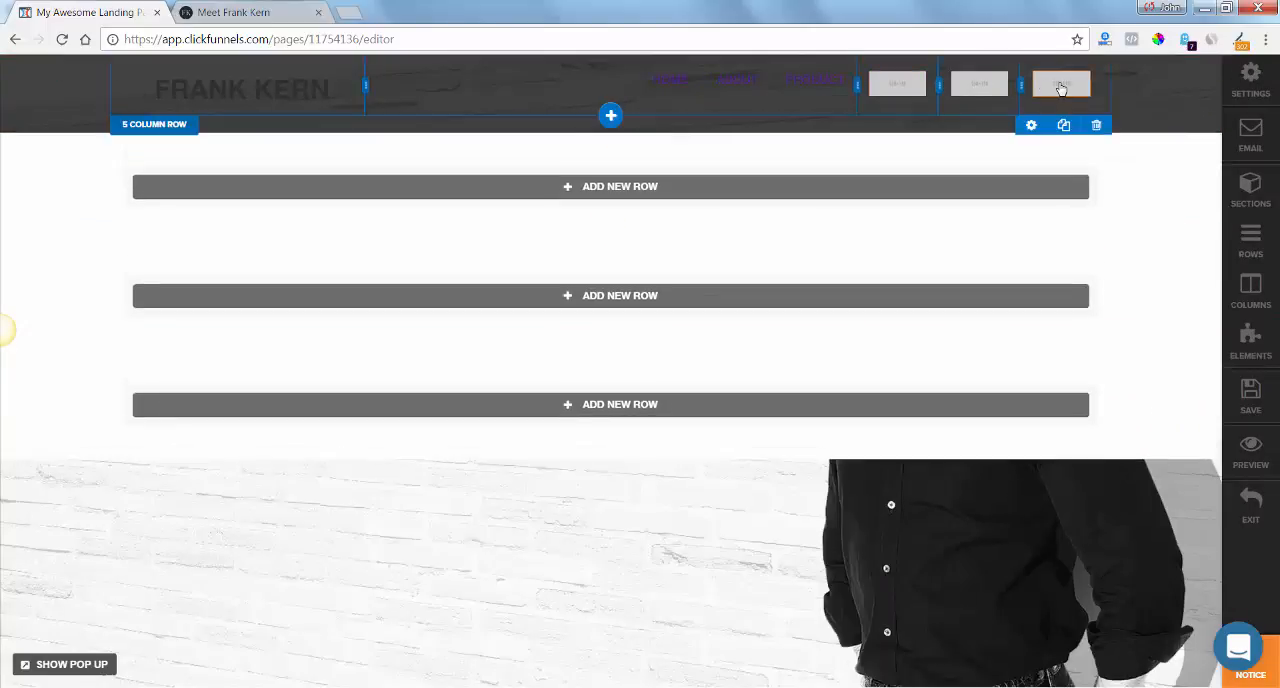
Sample the cream colour #F8E9BA from the BLOG menu link on frankkern.com with the colour picker extension.
{"action": "left_click", "coordinate": [256, 12]}
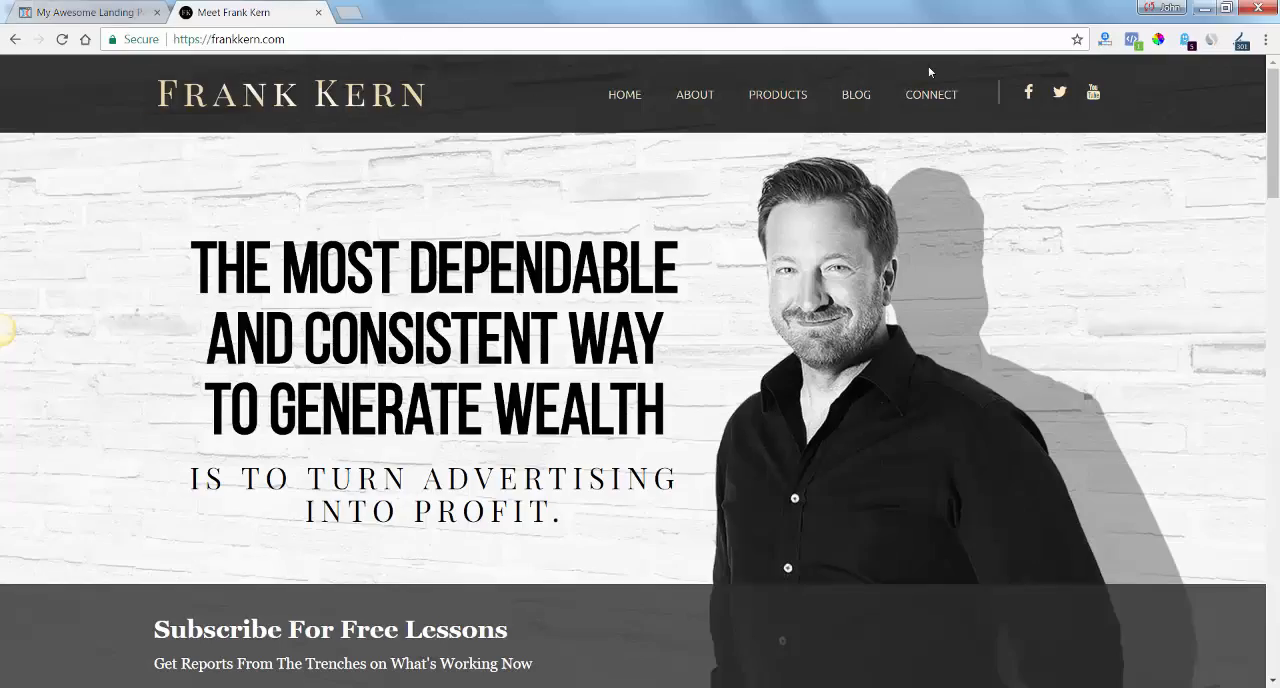
{"action": "left_click", "coordinate": [1158, 40]}
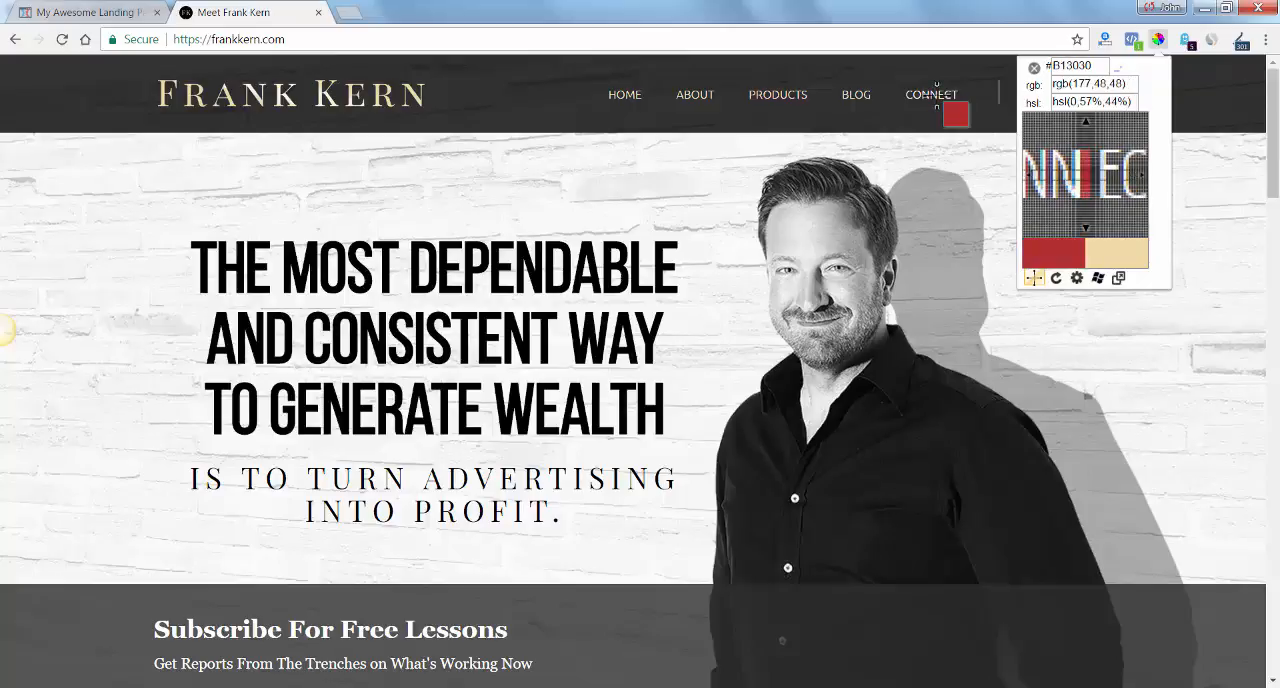
{"action": "left_click", "coordinate": [857, 93]}
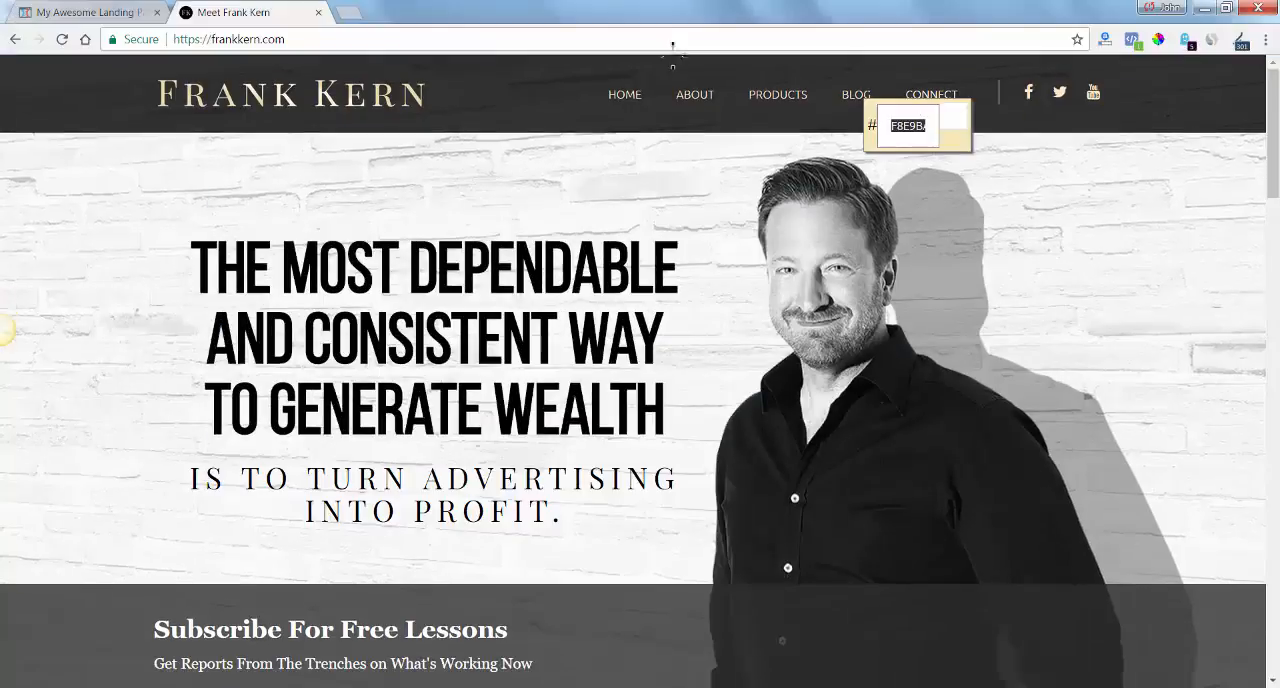
Return to the ClickFunnels editor and set the navigation element's link color to the sampled #f8e9ba.
{"action": "left_click", "coordinate": [78, 13]}
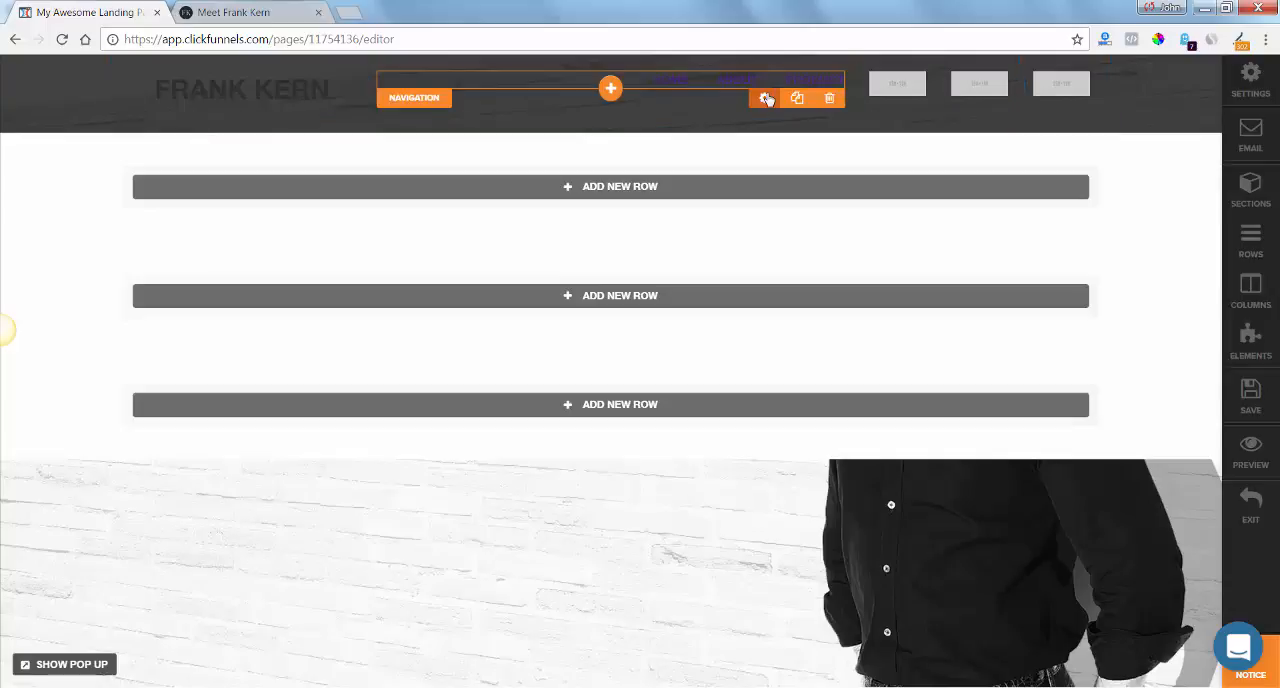
{"action": "left_click", "coordinate": [766, 99]}
{"action": "left_click", "coordinate": [1176, 318]}
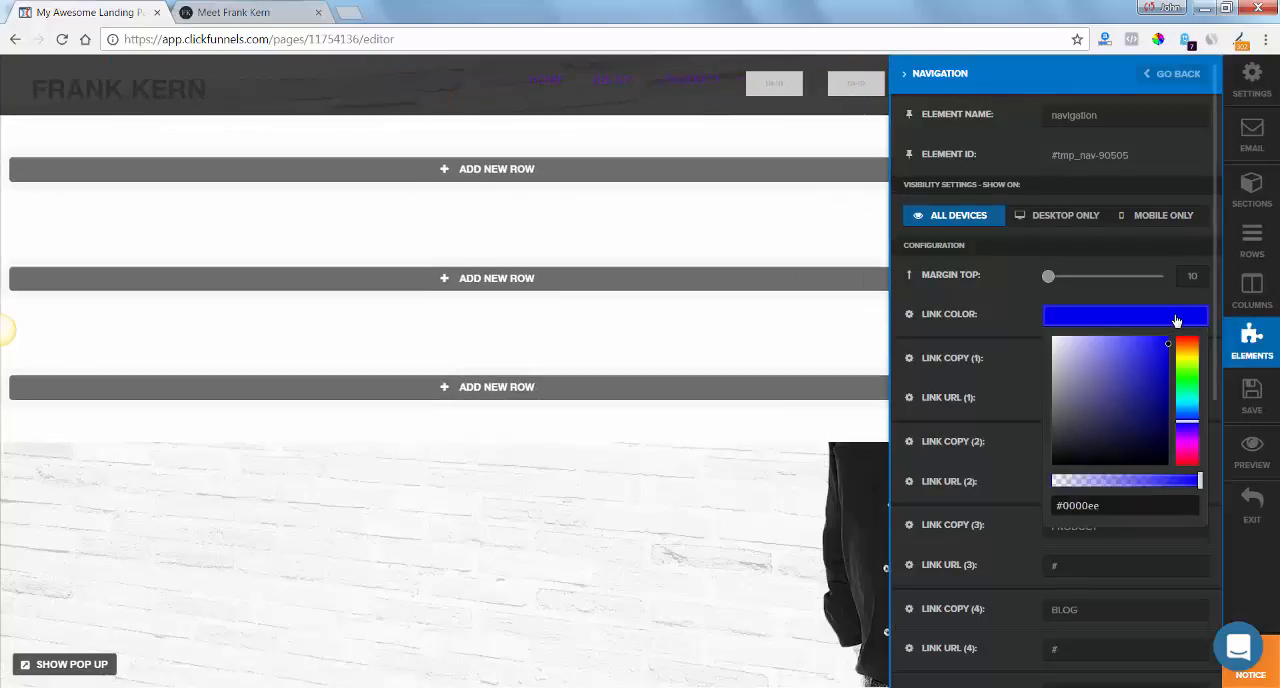
{"action": "left_click", "coordinate": [1080, 506]}
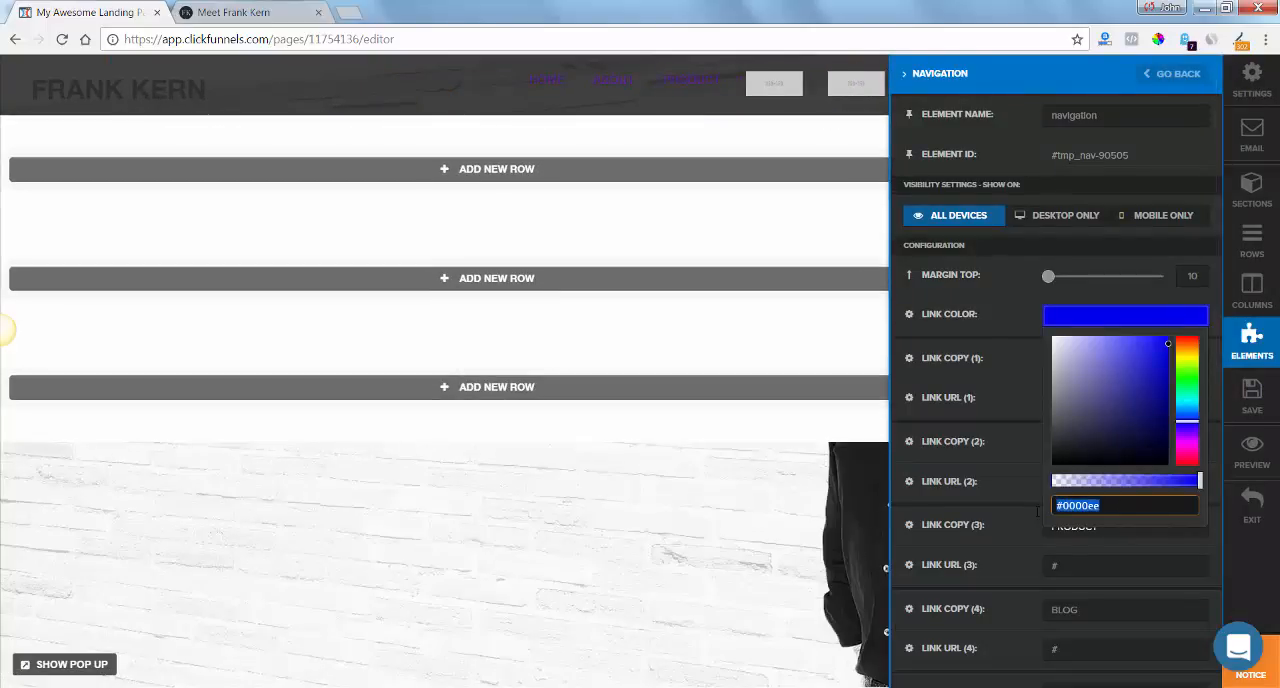
{"action": "type", "text": "#f8e9ba"}
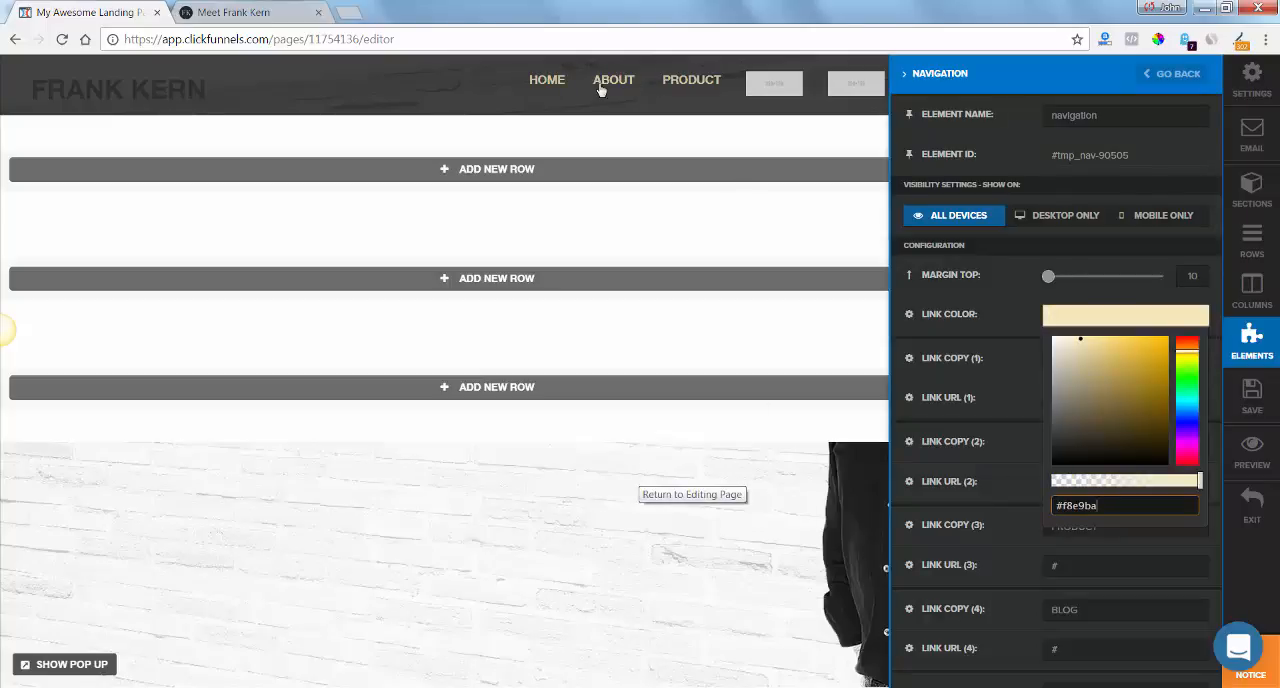
{"action": "left_click", "coordinate": [1019, 403]}
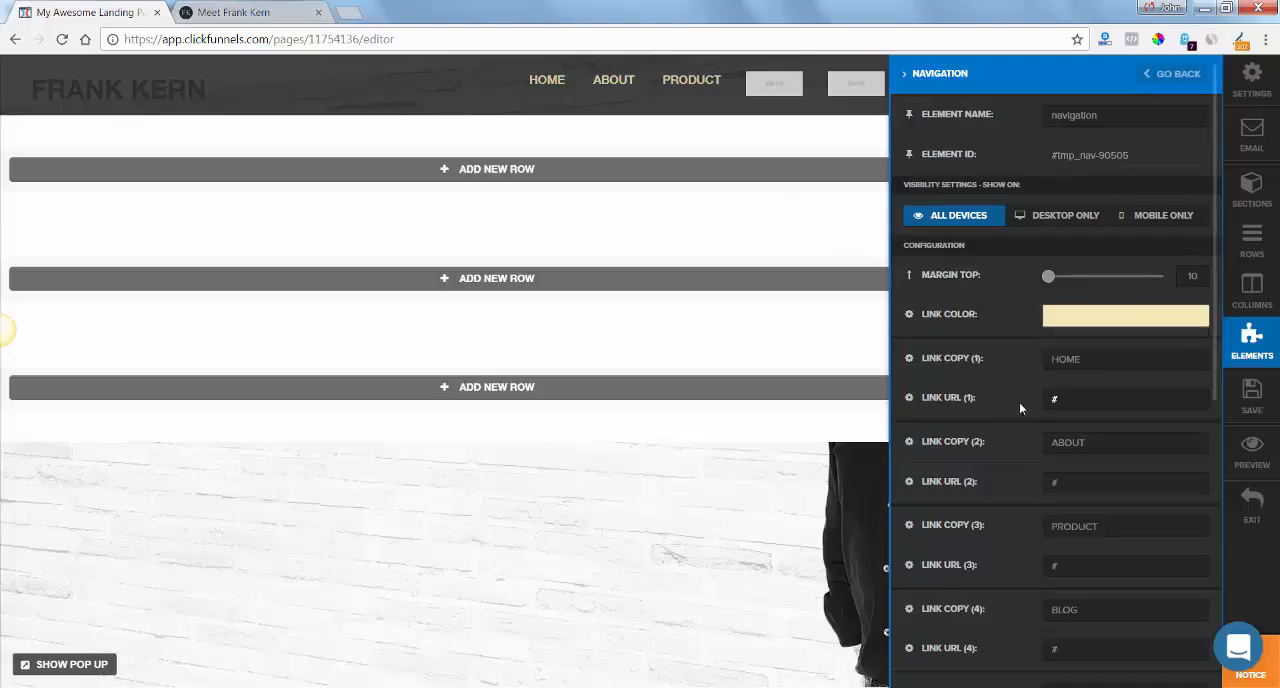
Set the navigation element to 5 Links with Normal text weight and close its settings.
{"action": "left_click_drag", "start_coordinate": [1216, 312], "coordinate": [1226, 548]}
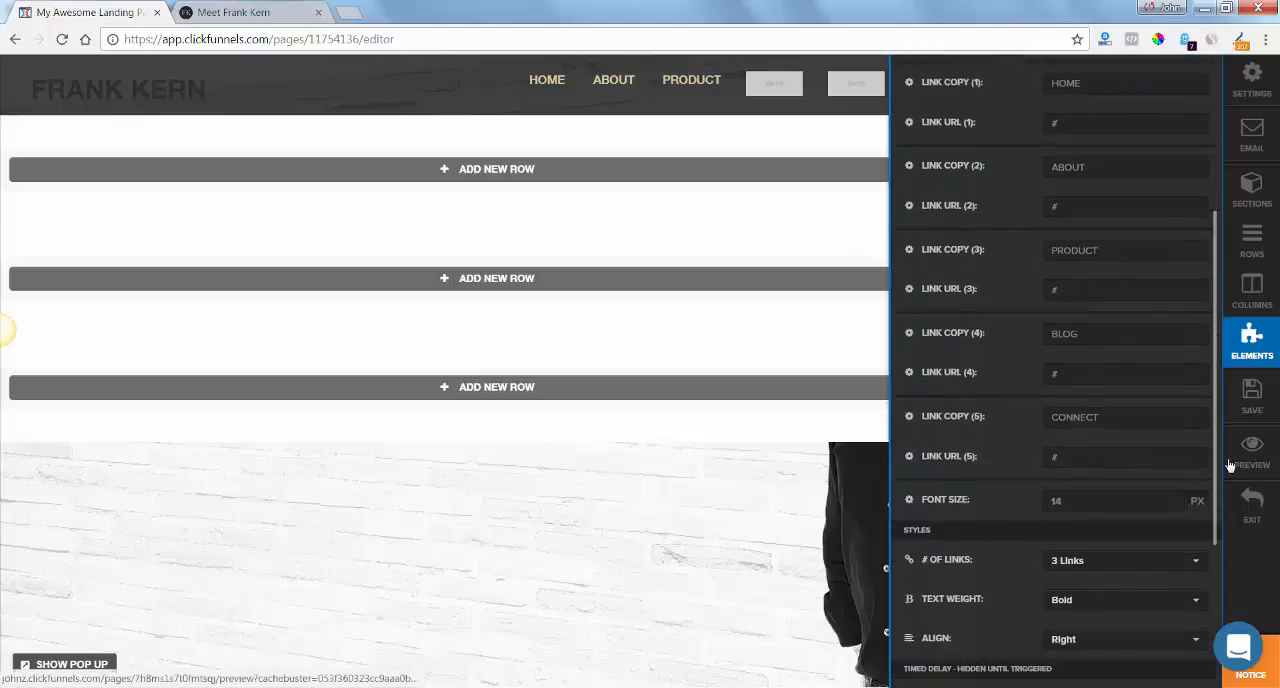
{"action": "left_click", "coordinate": [1115, 559]}
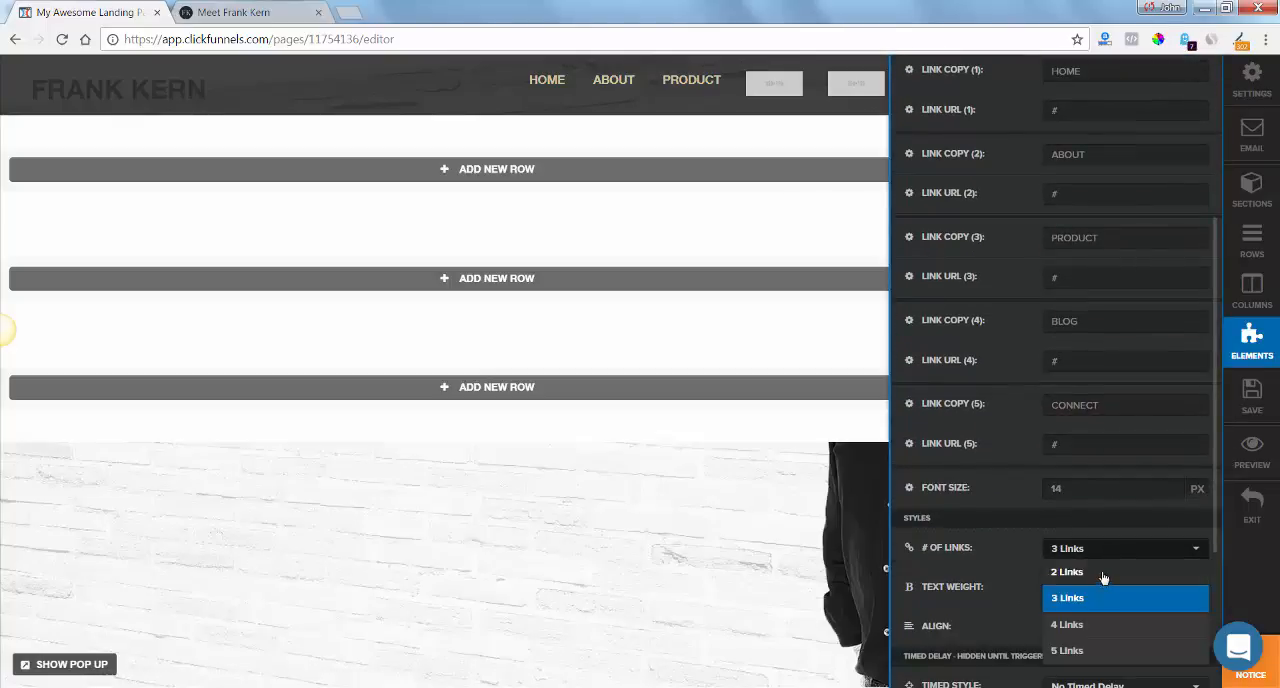
{"action": "left_click", "coordinate": [1100, 650]}
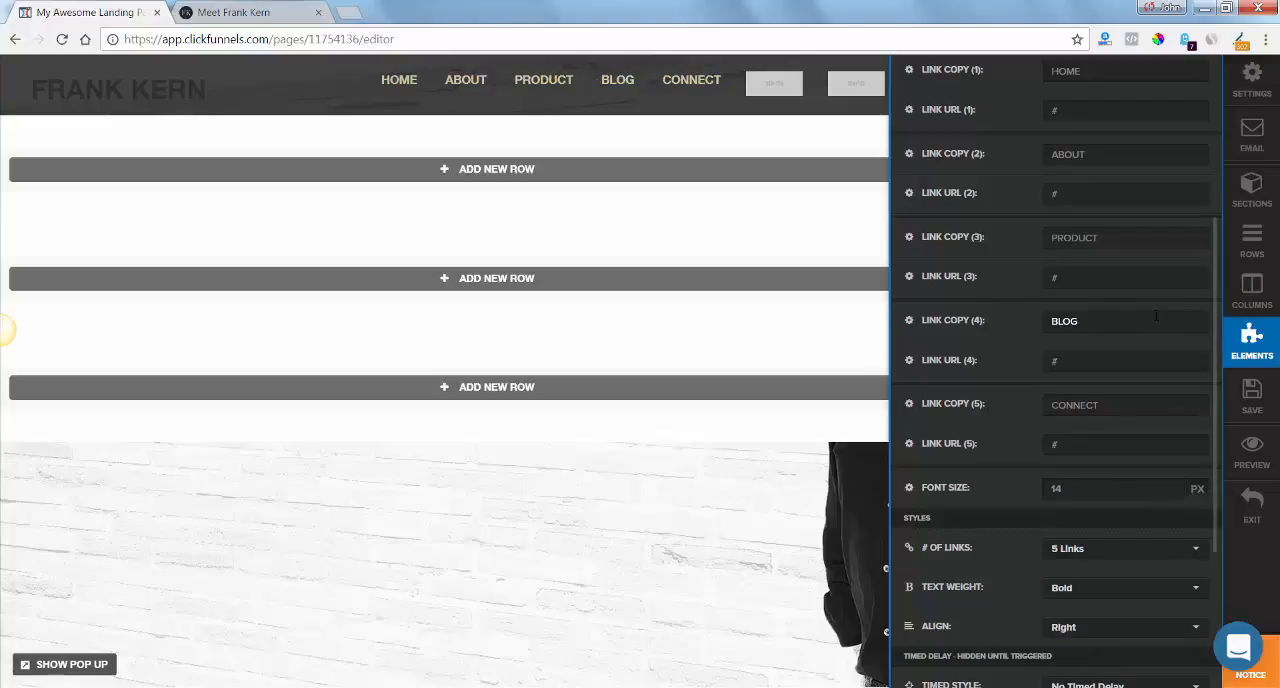
{"action": "mouse_move", "coordinate": [1230, 312]}
{"action": "left_mouse_down"}
{"action": "mouse_move", "coordinate": [1212, 166]}
{"action": "mouse_move", "coordinate": [1230, 313]}
{"action": "left_mouse_up"}
{"action": "scroll", "coordinate": [1186, 469], "scroll_direction": "down", "scroll_amount": 3}
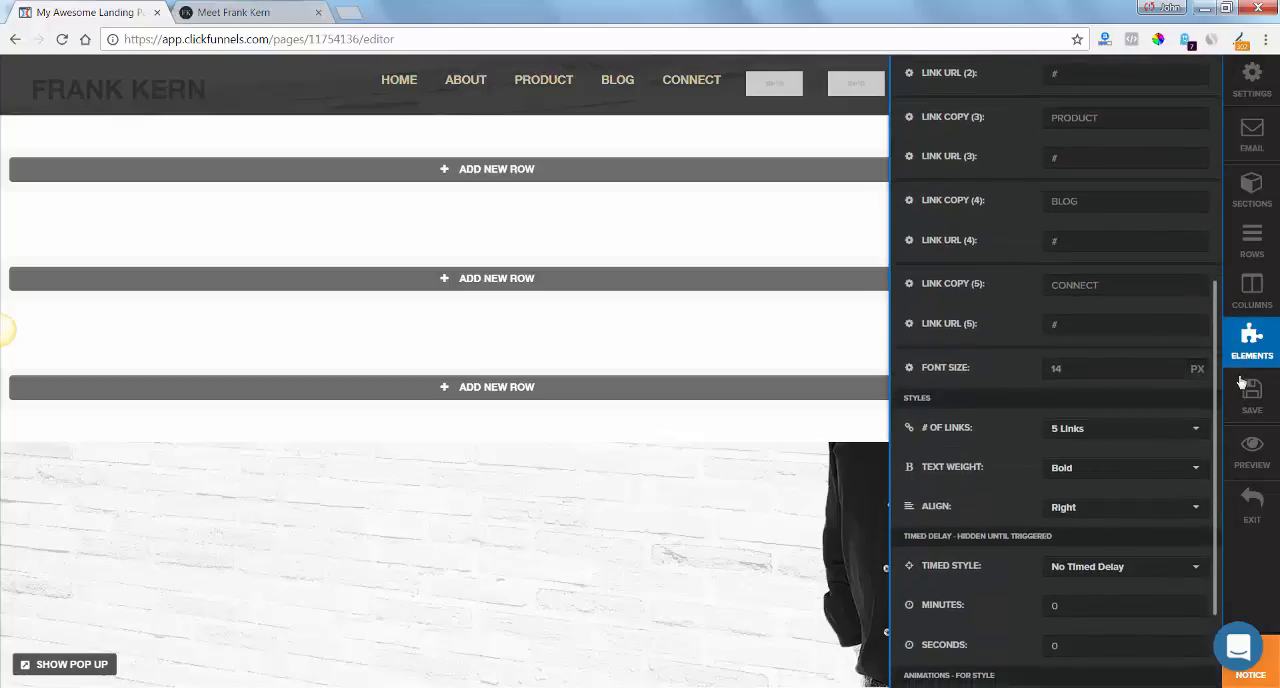
{"action": "left_click", "coordinate": [1186, 469]}
{"action": "left_click", "coordinate": [1079, 494]}
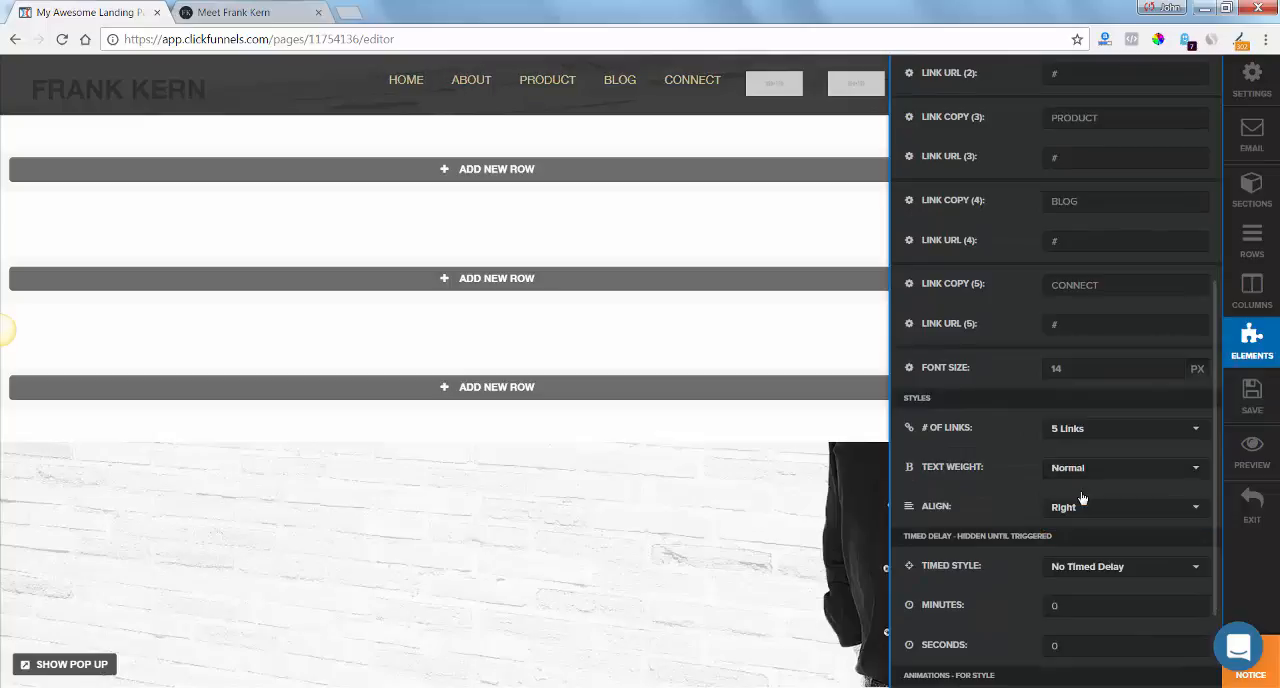
{"action": "left_click", "coordinate": [677, 489]}
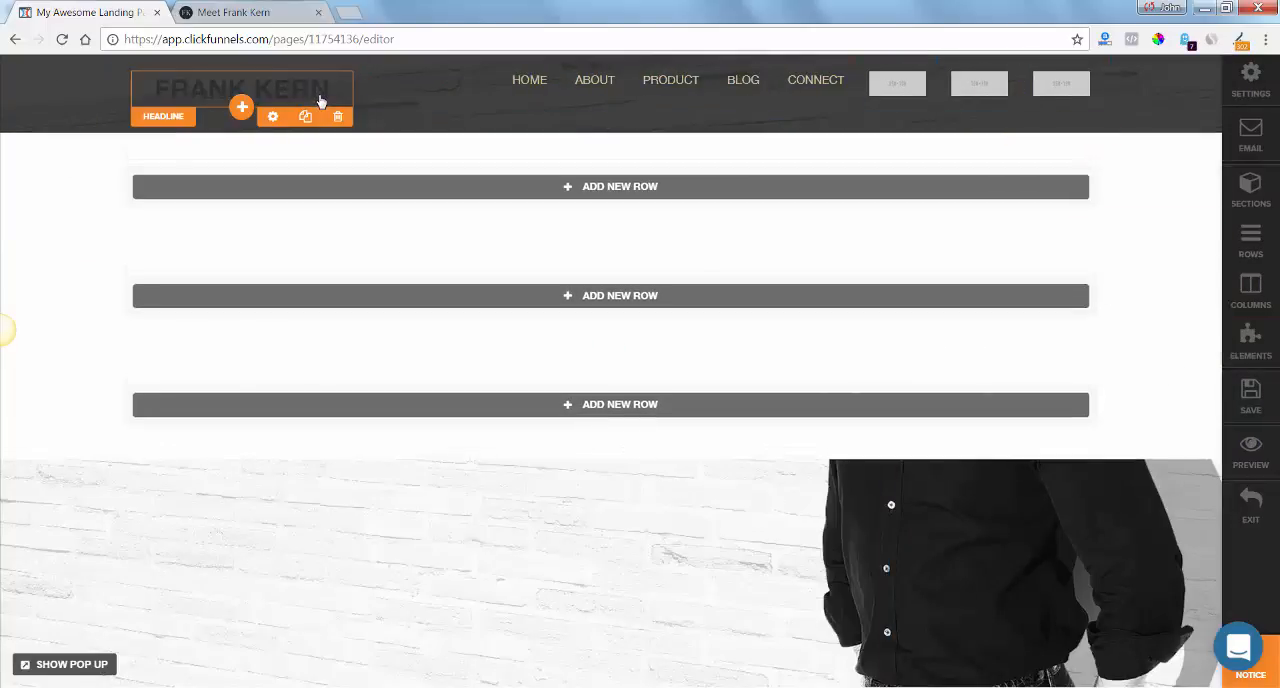
Set the bold color of the header's FRANK KERN headline to #f8e9ba.
{"action": "left_click", "coordinate": [320, 100]}
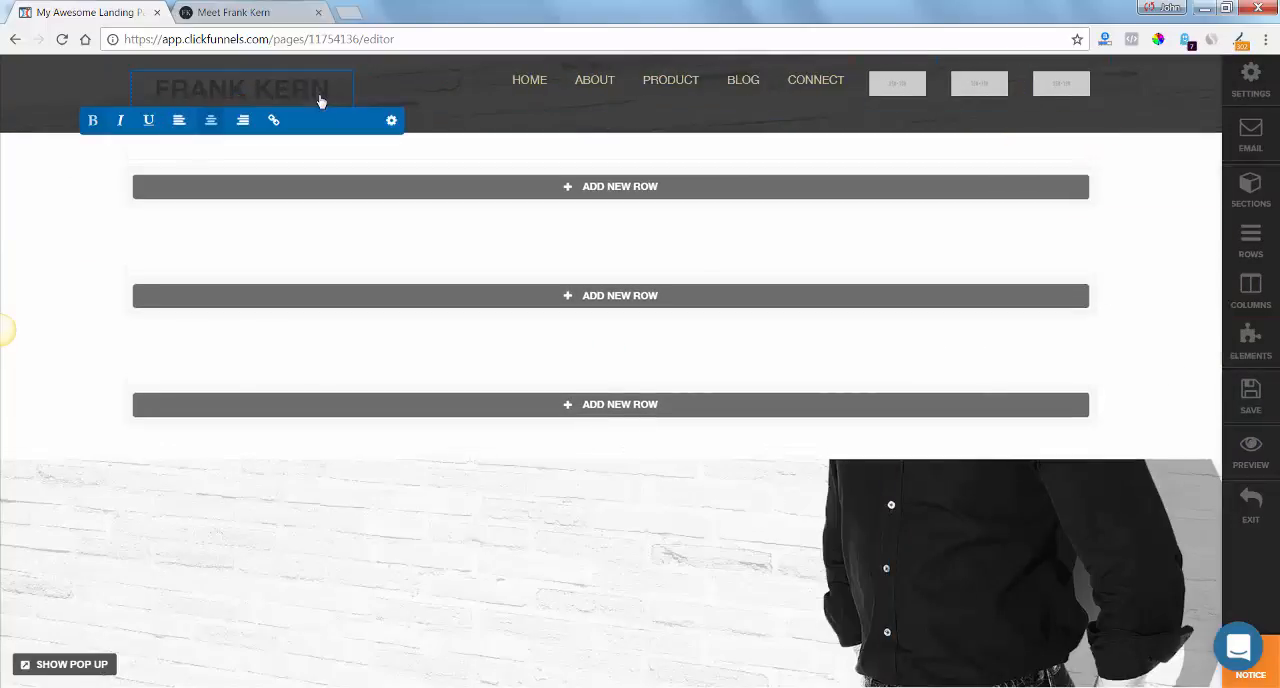
{"action": "left_click", "coordinate": [392, 121]}
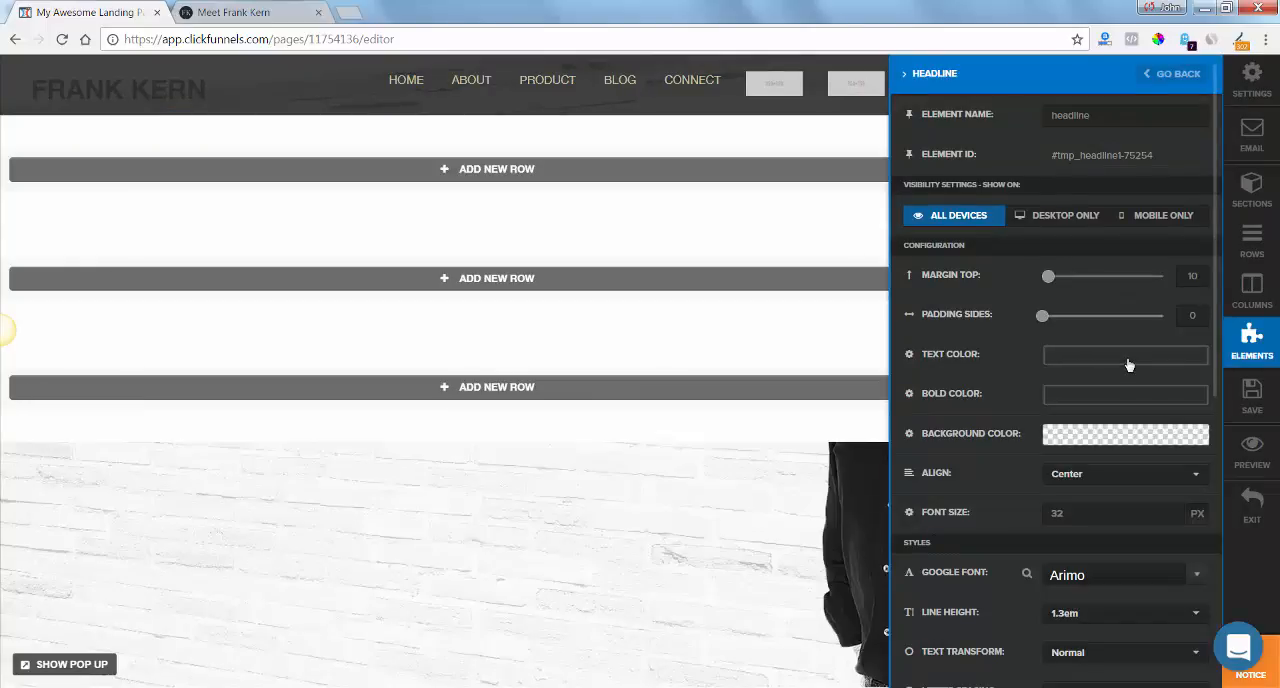
{"action": "left_click", "coordinate": [1128, 397]}
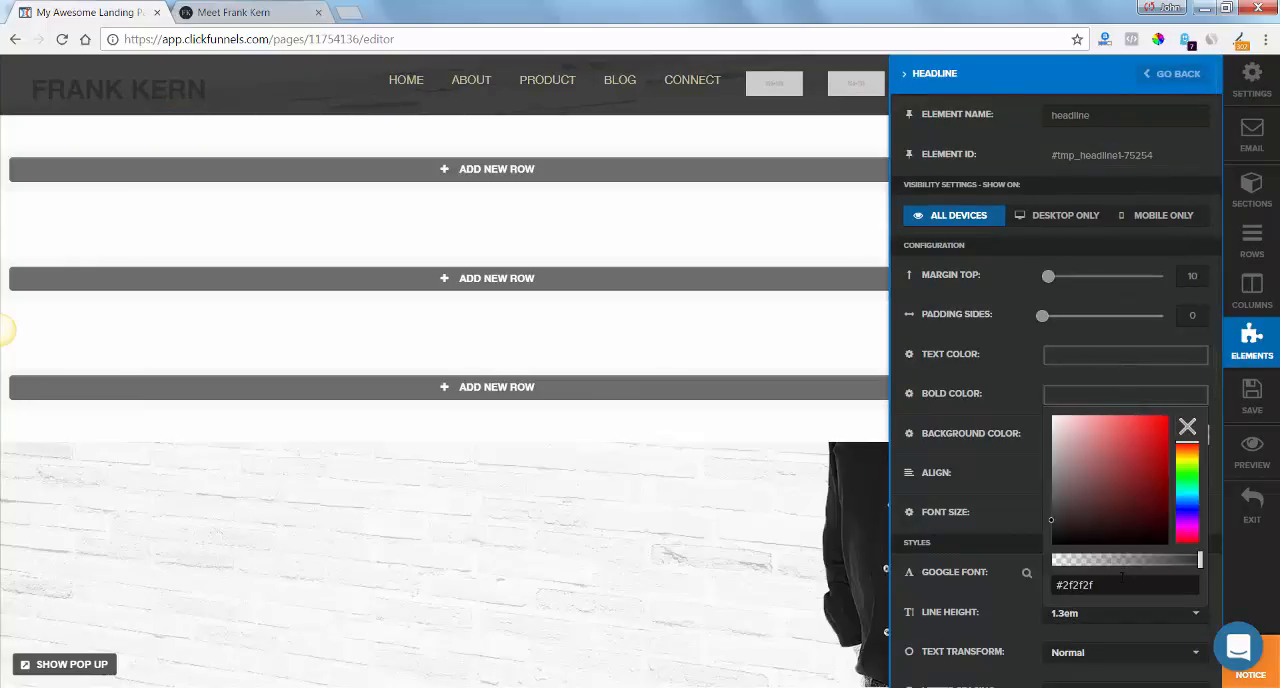
{"action": "left_click_drag", "start_coordinate": [1096, 585], "coordinate": [1021, 585]}
{"action": "type", "text": "#f8e9ba"}
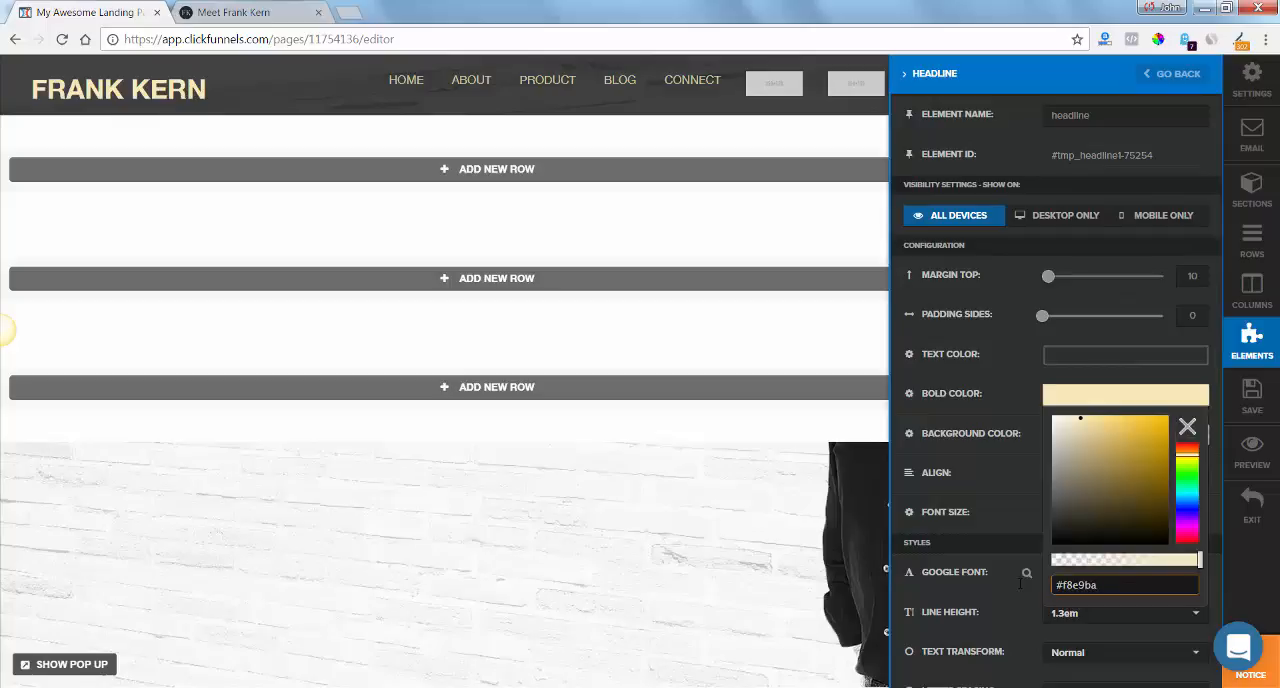
{"action": "left_click", "coordinate": [1005, 388]}
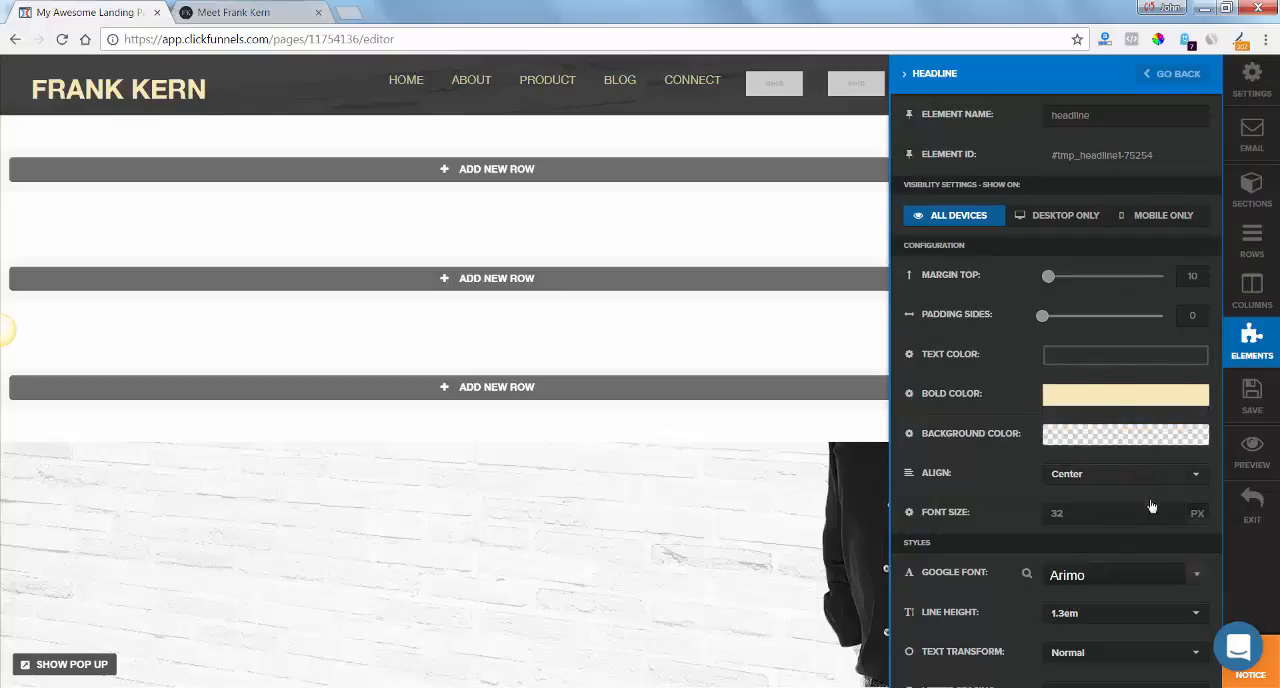
Set the Google font of the header's FRANK KERN headline to Average.
{"action": "left_click", "coordinate": [1154, 580]}
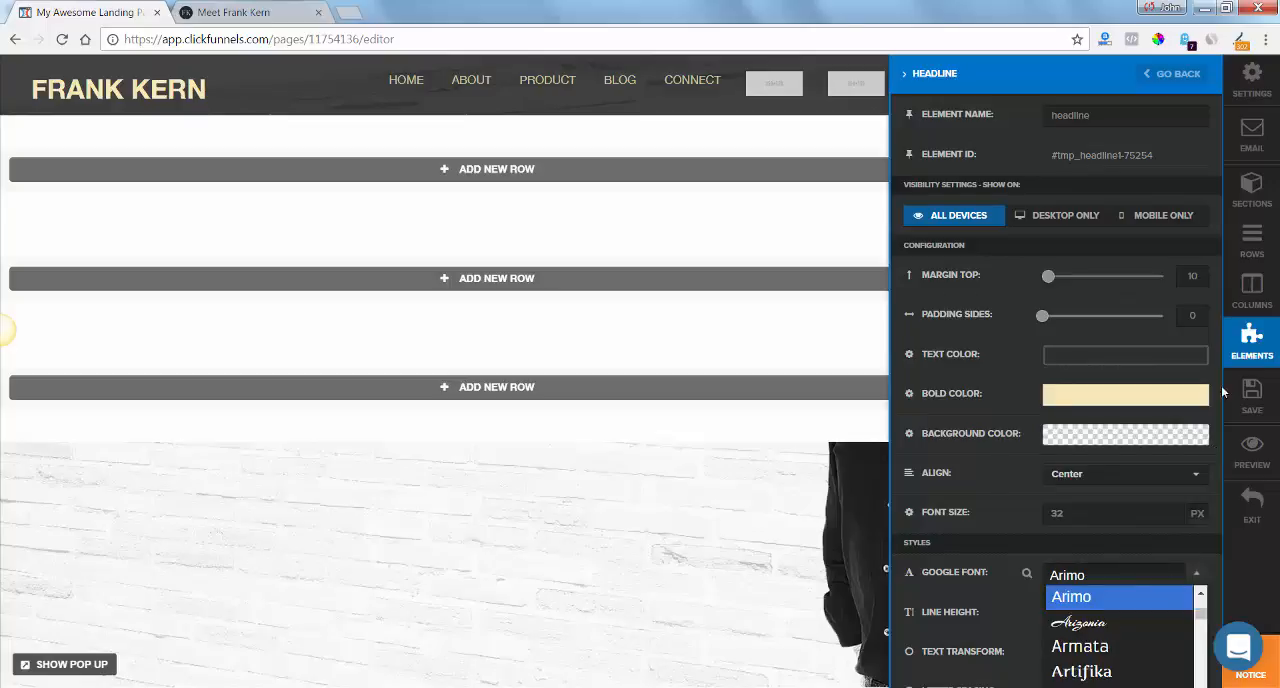
{"action": "left_click_drag", "start_coordinate": [1218, 326], "coordinate": [1225, 460]}
{"action": "left_click", "coordinate": [1200, 476]}
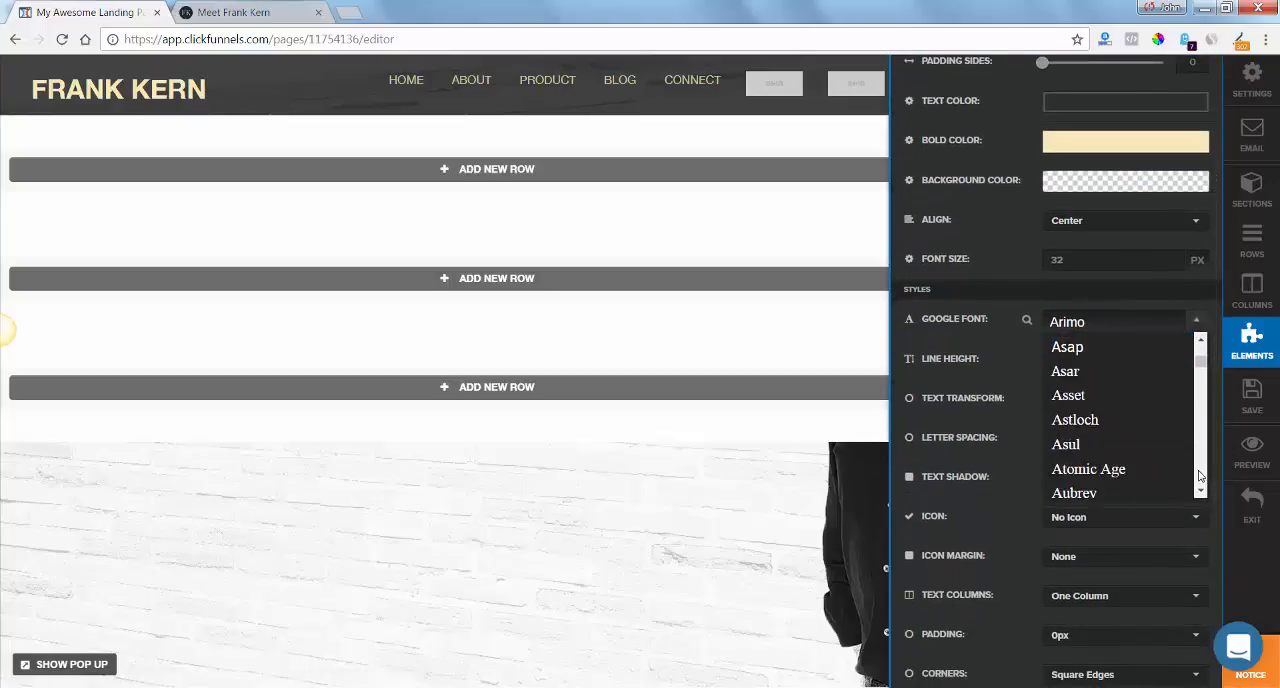
{"action": "scroll", "coordinate": [1200, 476], "scroll_direction": "down", "scroll_amount": 3}
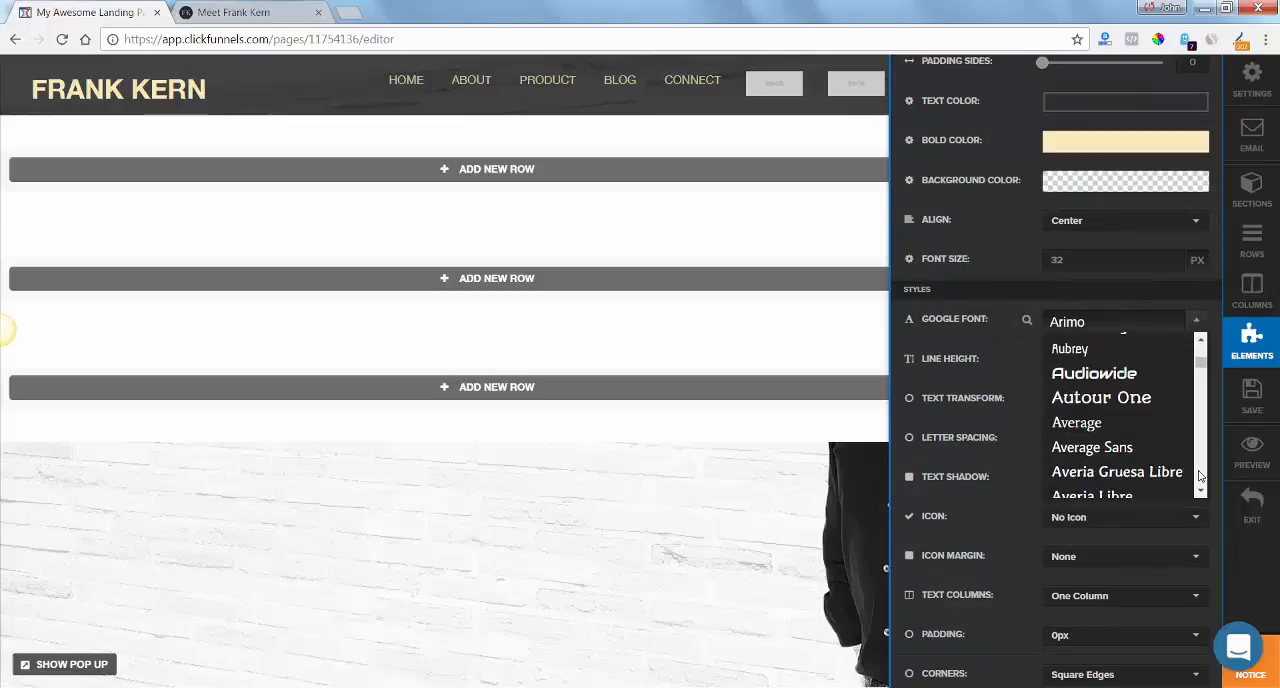
{"action": "left_click", "coordinate": [1141, 437]}
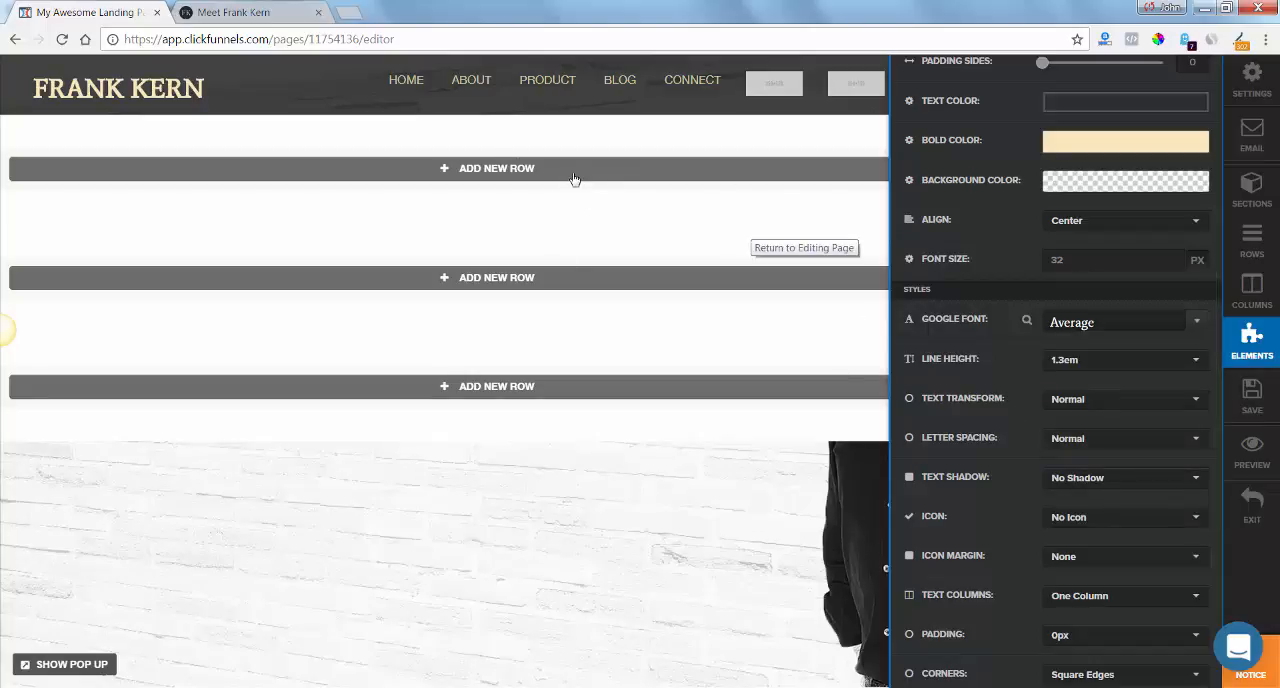
Compare the headline with the one on frankkern.com, set its top margin to 0 in the editor and close its settings.
{"action": "left_click", "coordinate": [252, 12]}
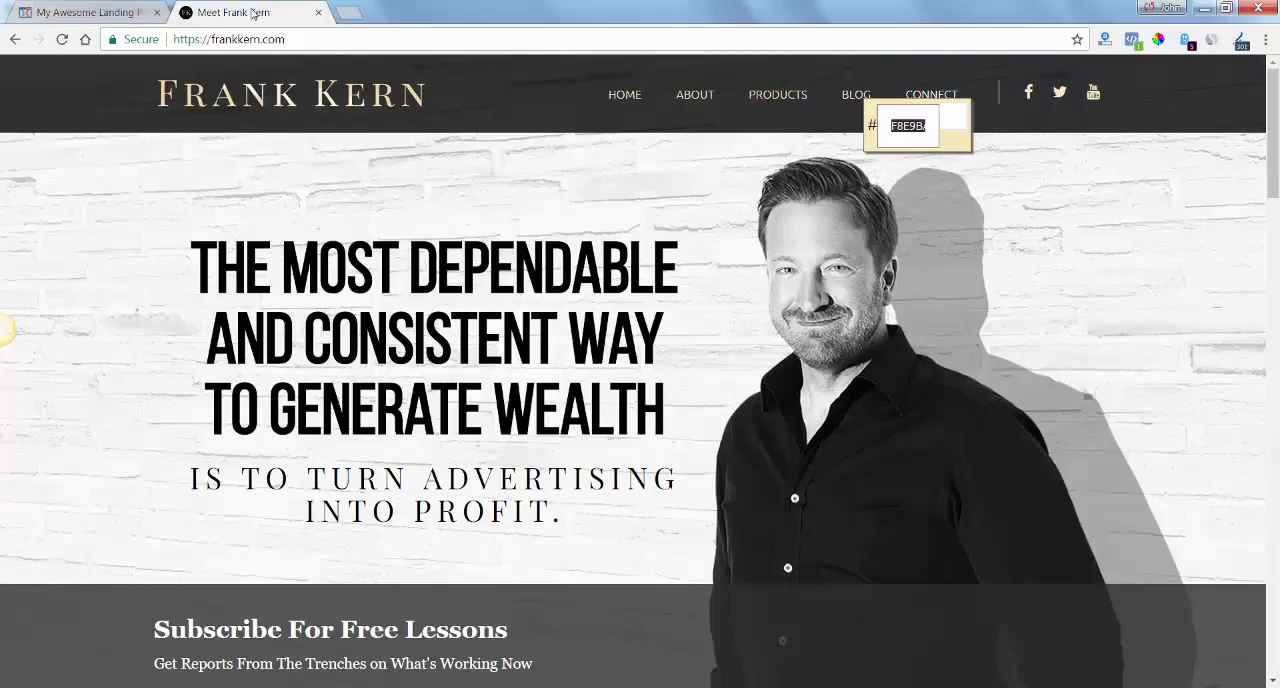
{"action": "left_click", "coordinate": [112, 12]}
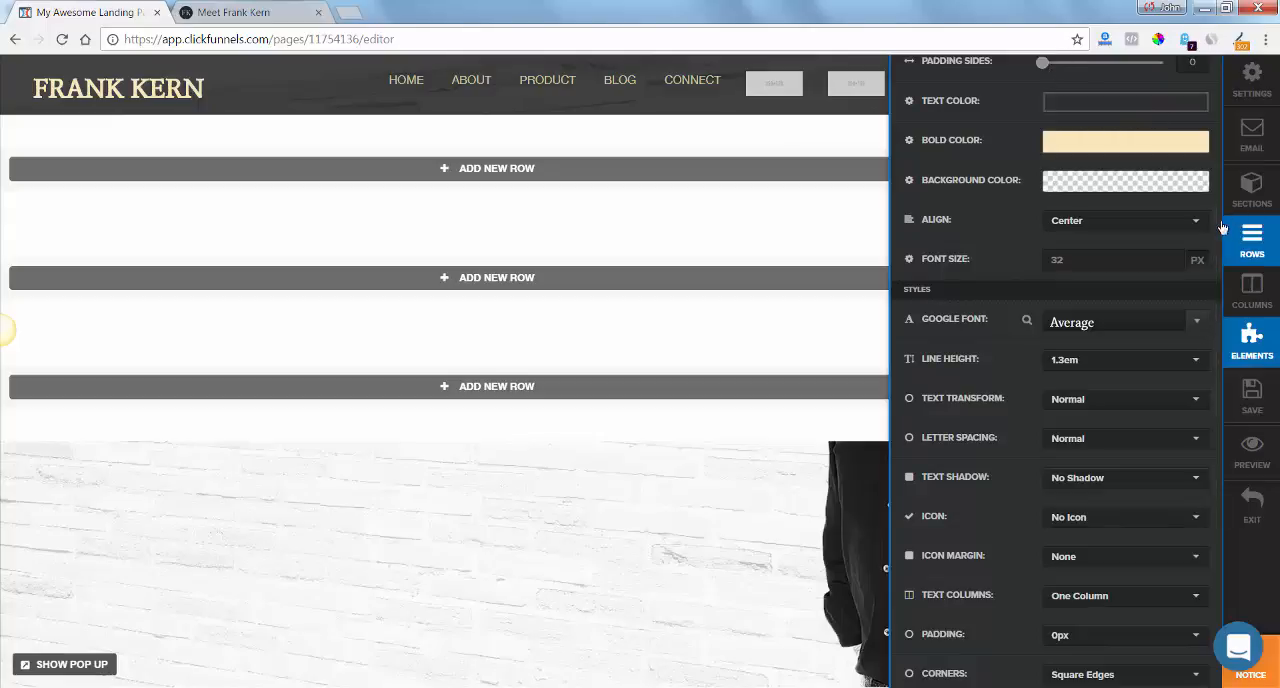
{"action": "scroll", "coordinate": [1212, 170], "scroll_direction": "up", "scroll_amount": 1}
{"action": "scroll", "coordinate": [1212, 170], "scroll_direction": "up", "scroll_amount": 3}
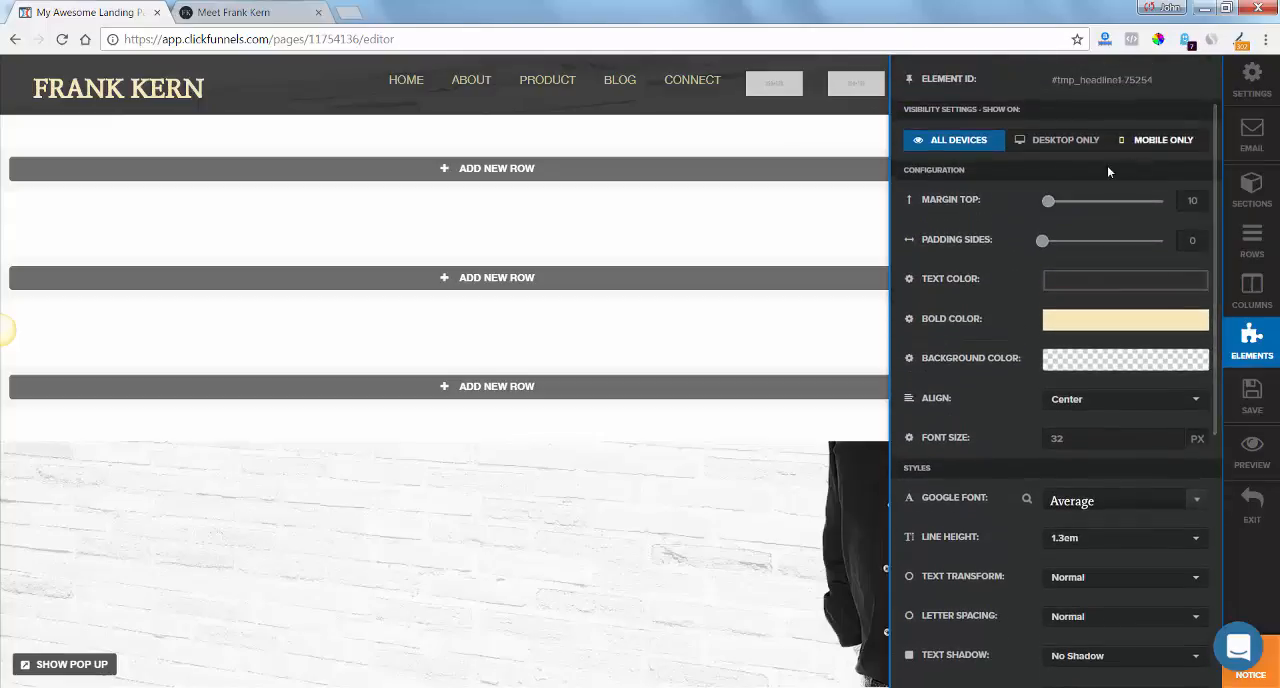
{"action": "left_click_drag", "start_coordinate": [1050, 205], "coordinate": [1017, 205]}
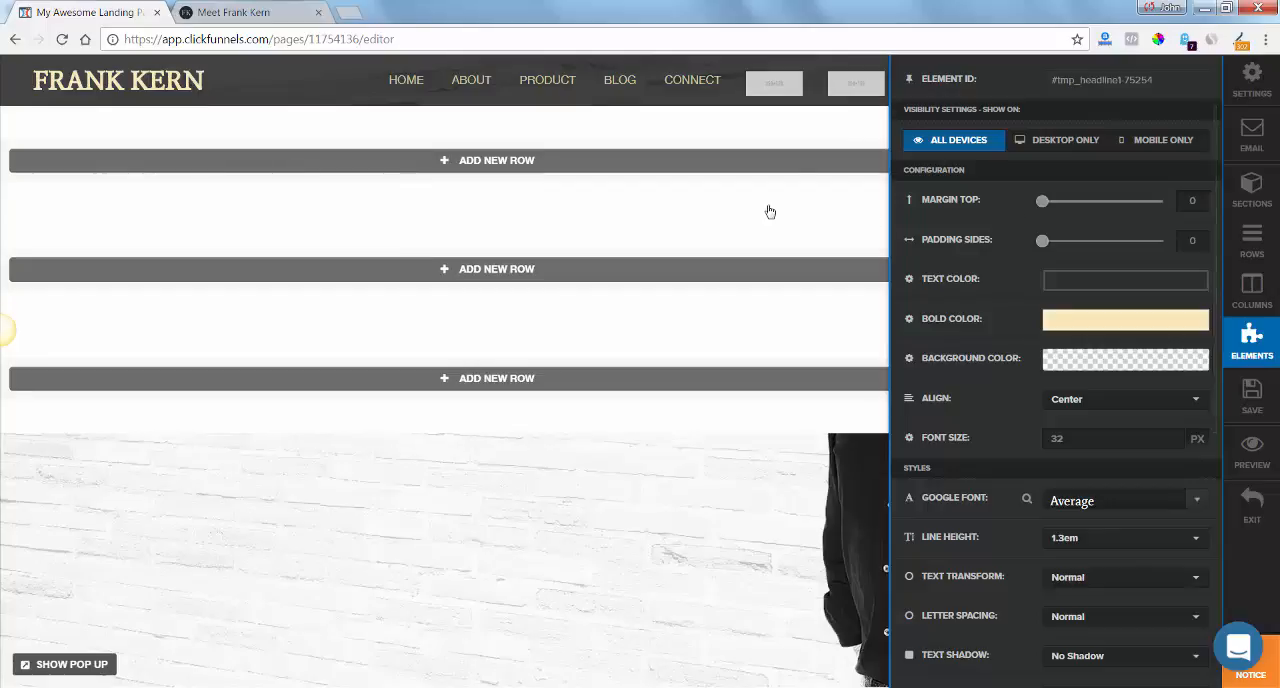
{"action": "left_click", "coordinate": [814, 126]}
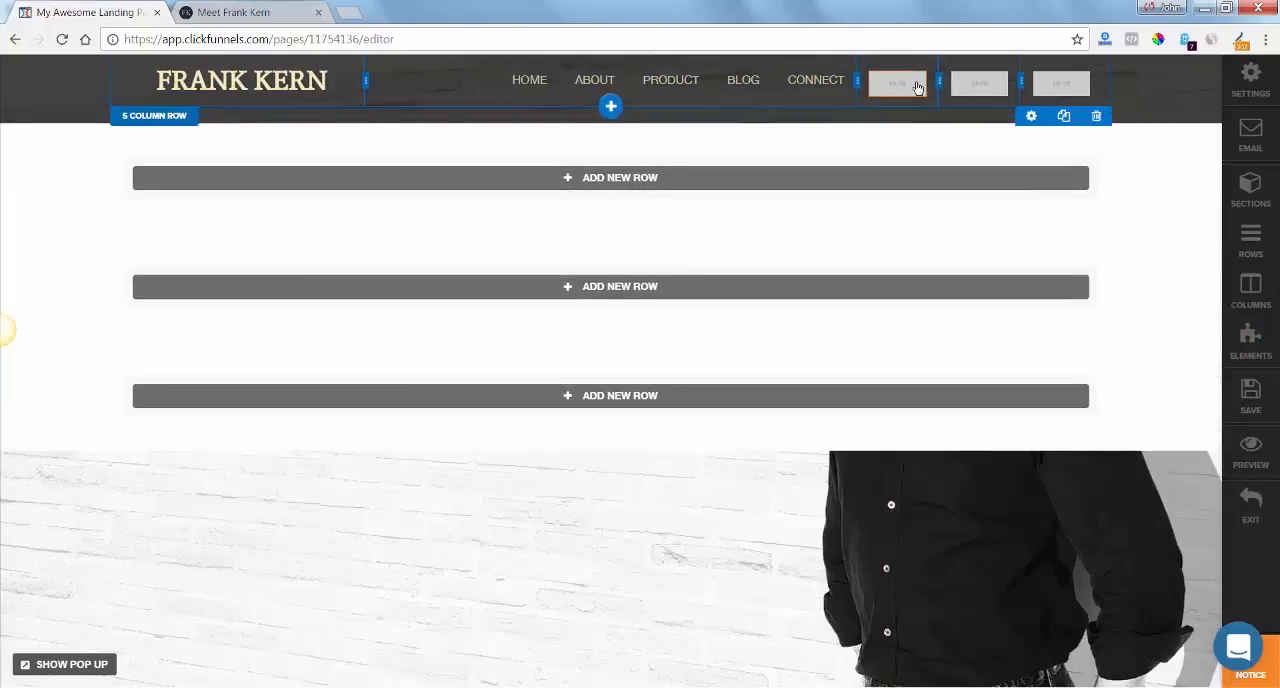
Replace the first placeholder image in the header with the Facebook icon from the uploaded images.
{"action": "mouse_move", "coordinate": [907, 97]}
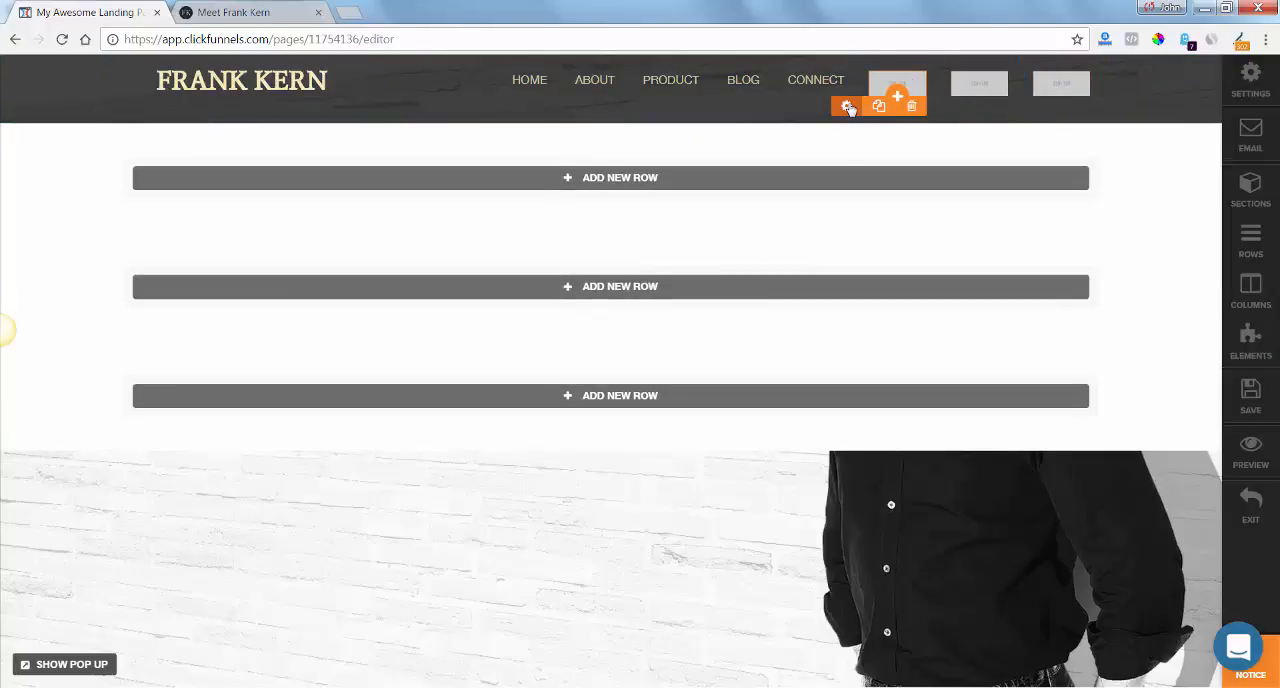
{"action": "left_click", "coordinate": [847, 106]}
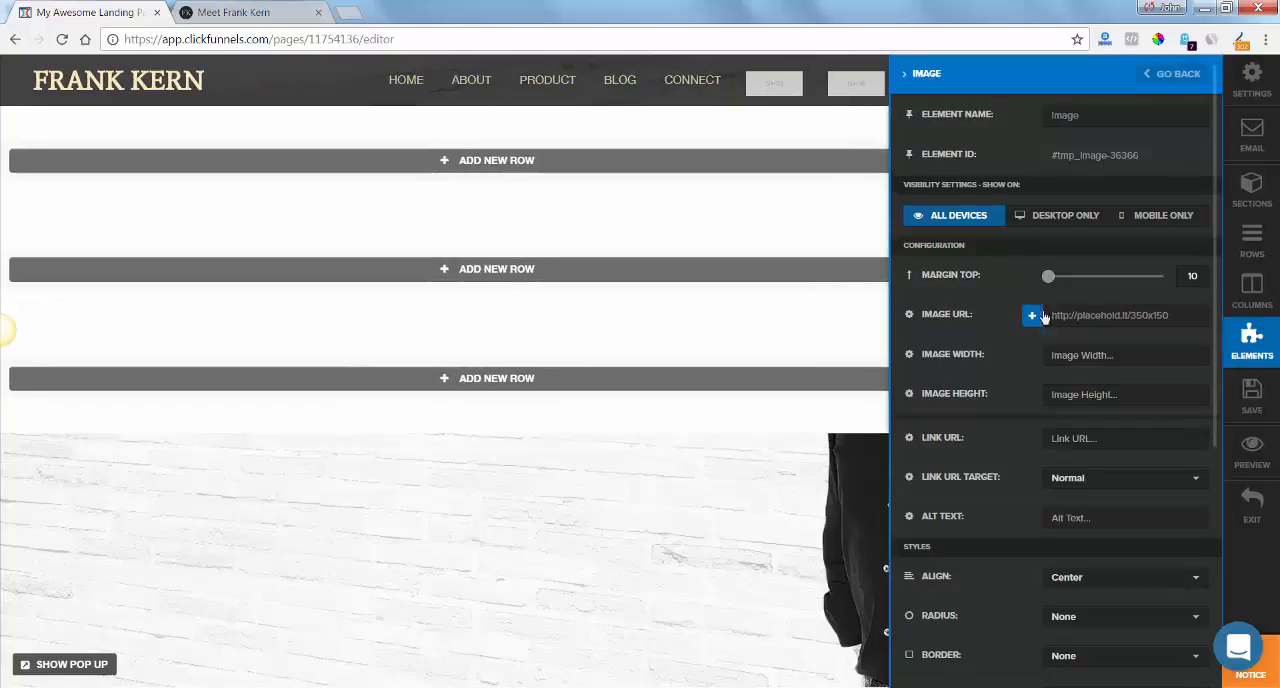
{"action": "left_click", "coordinate": [1032, 318]}
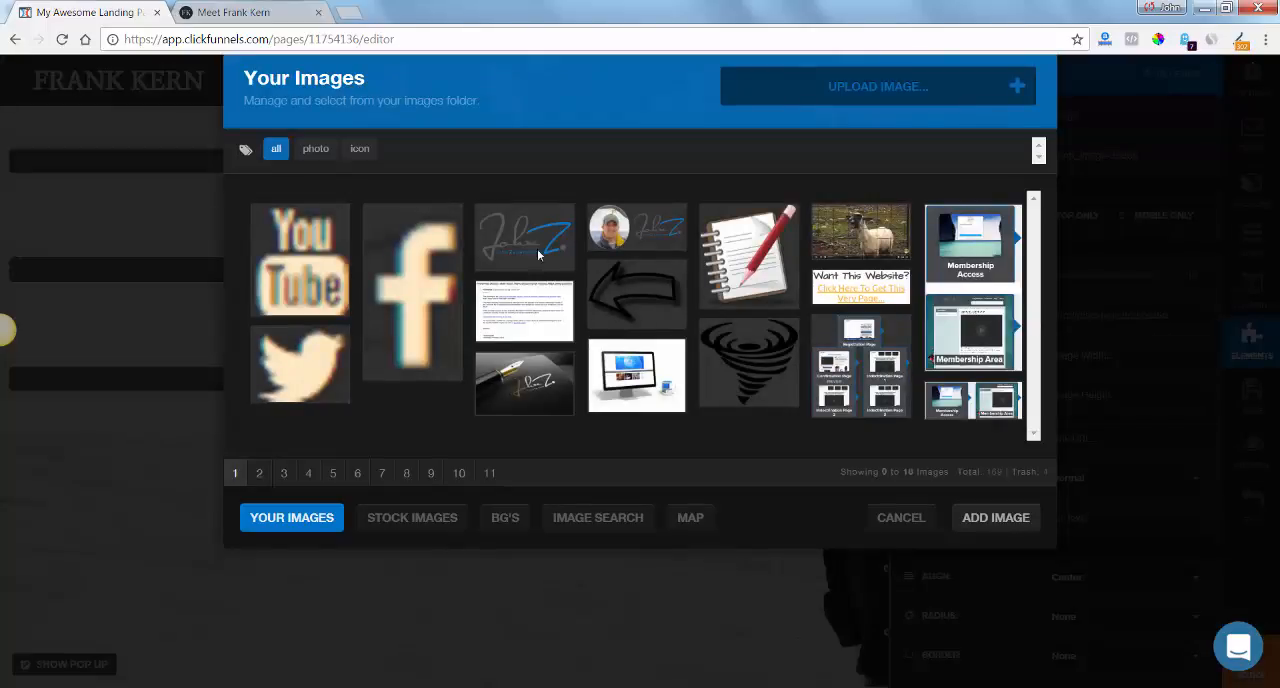
{"action": "left_click", "coordinate": [417, 286]}
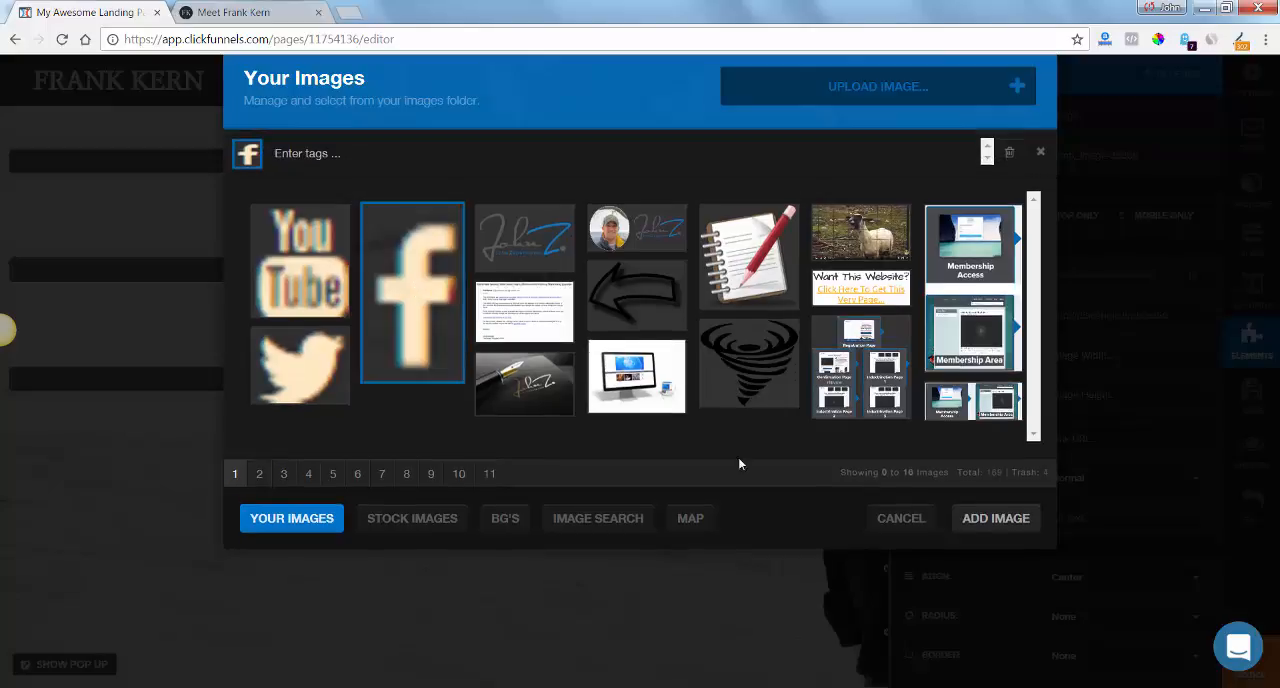
{"action": "left_click", "coordinate": [996, 519]}
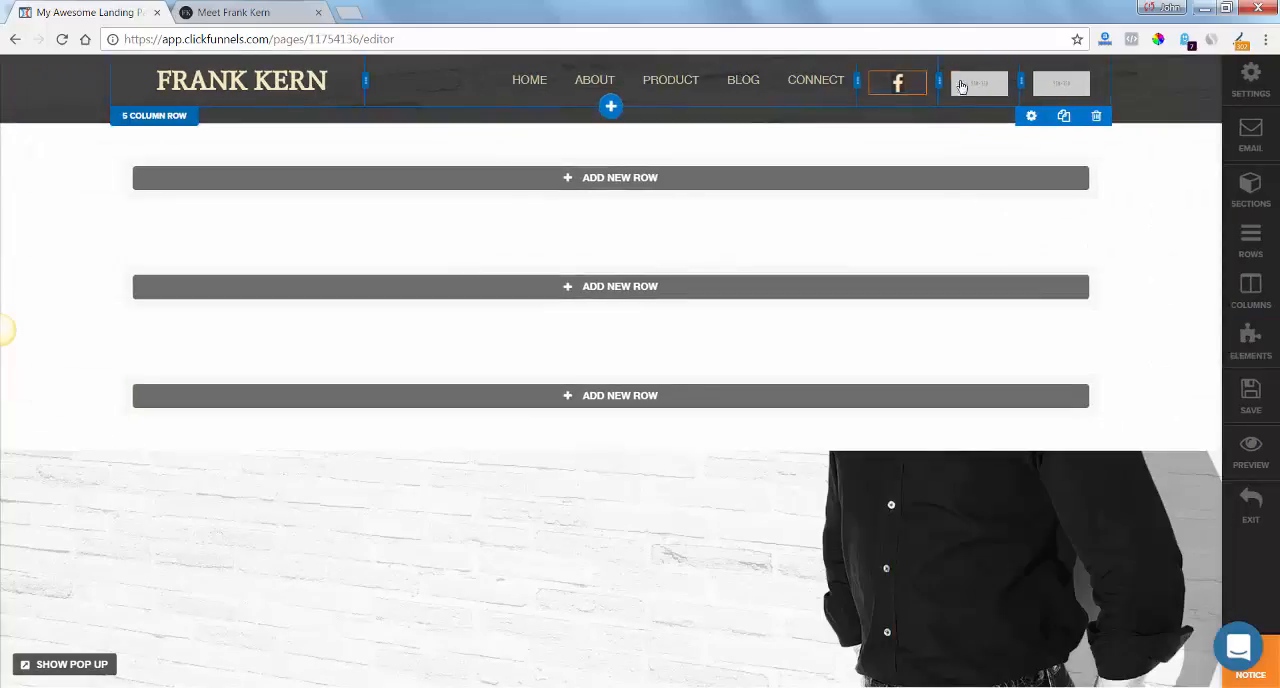
Replace the header's second placeholder image with the Twitter bird icon from the uploaded images.
{"action": "left_click", "coordinate": [987, 92]}
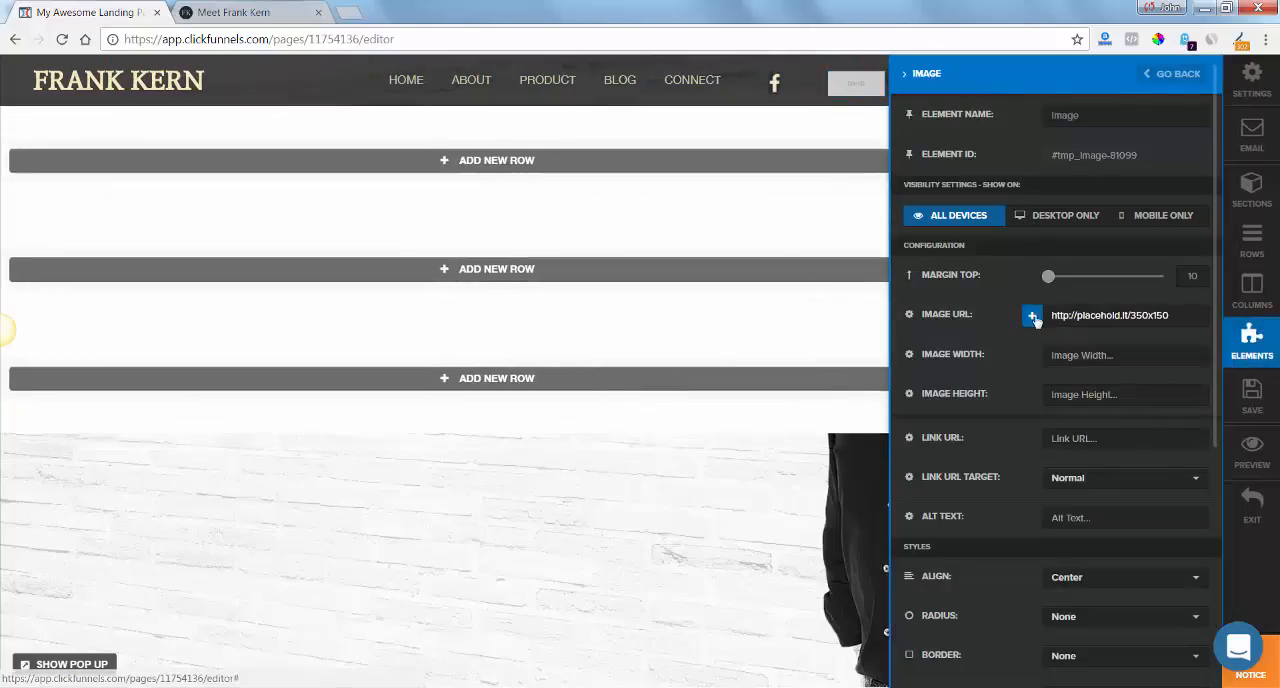
{"action": "left_click", "coordinate": [1032, 315]}
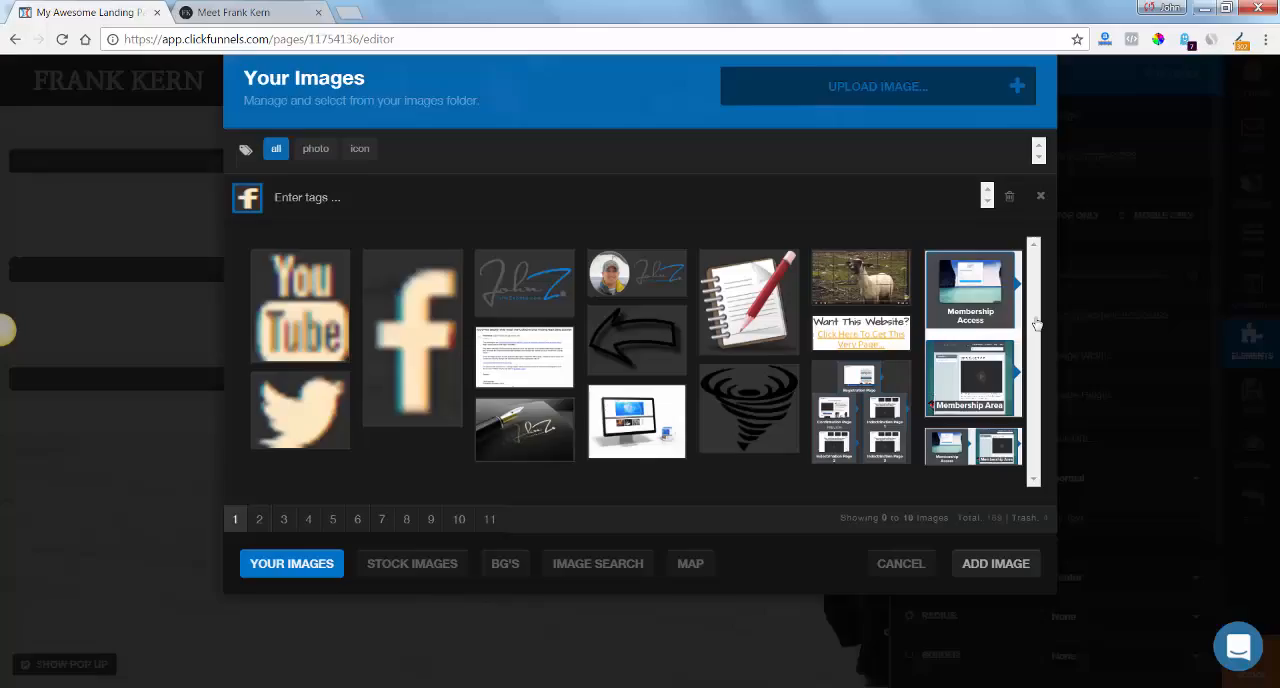
{"action": "left_click", "coordinate": [316, 398]}
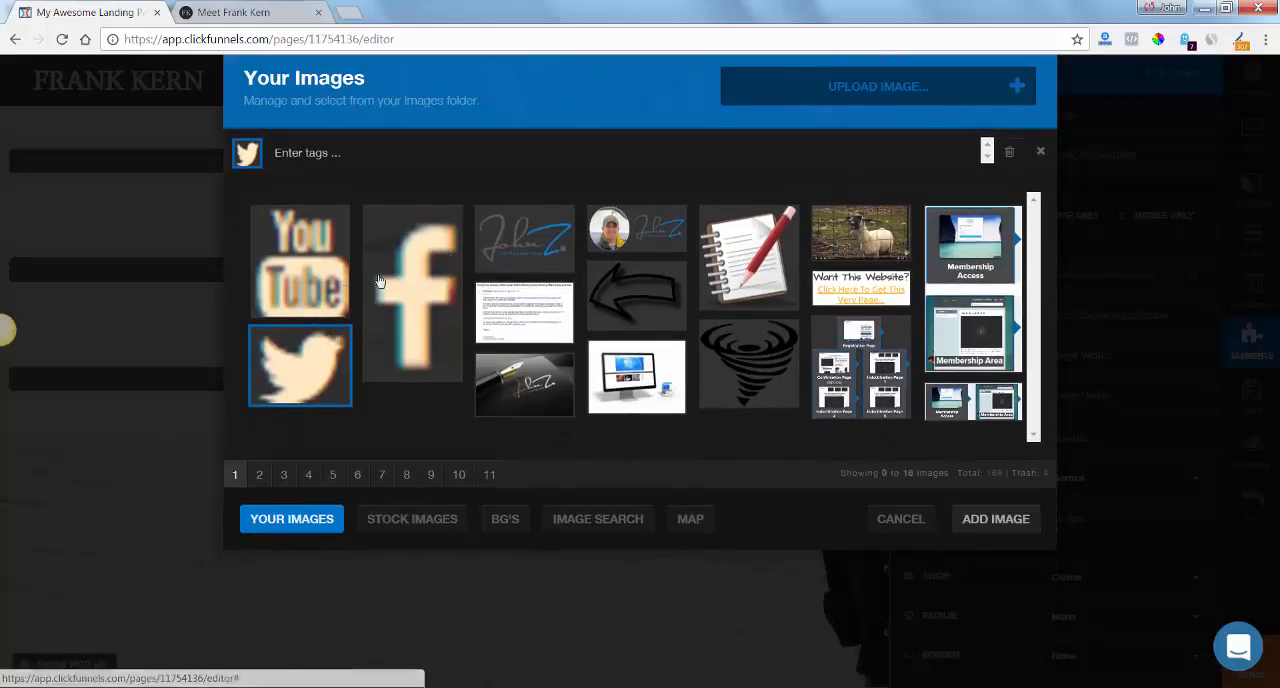
{"action": "left_click", "coordinate": [1016, 521]}
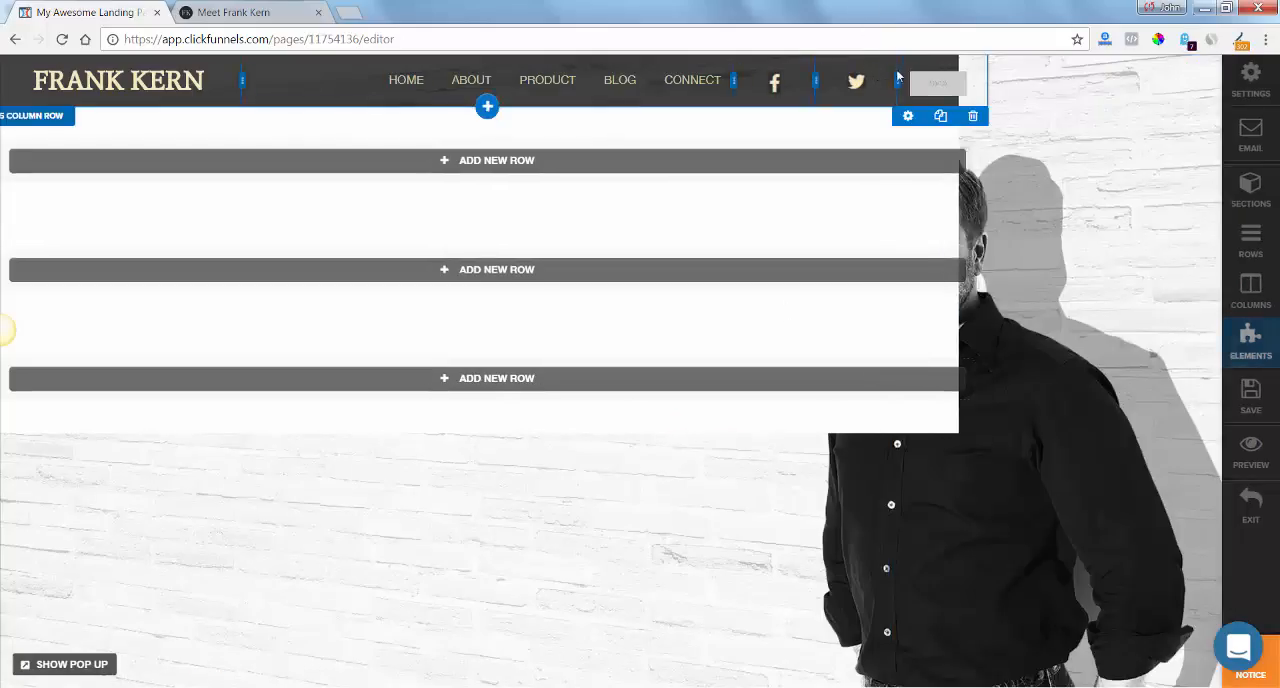
Replace the header's third placeholder image with the YouTube icon from the uploaded images and save the page.
{"action": "left_click", "coordinate": [1046, 87]}
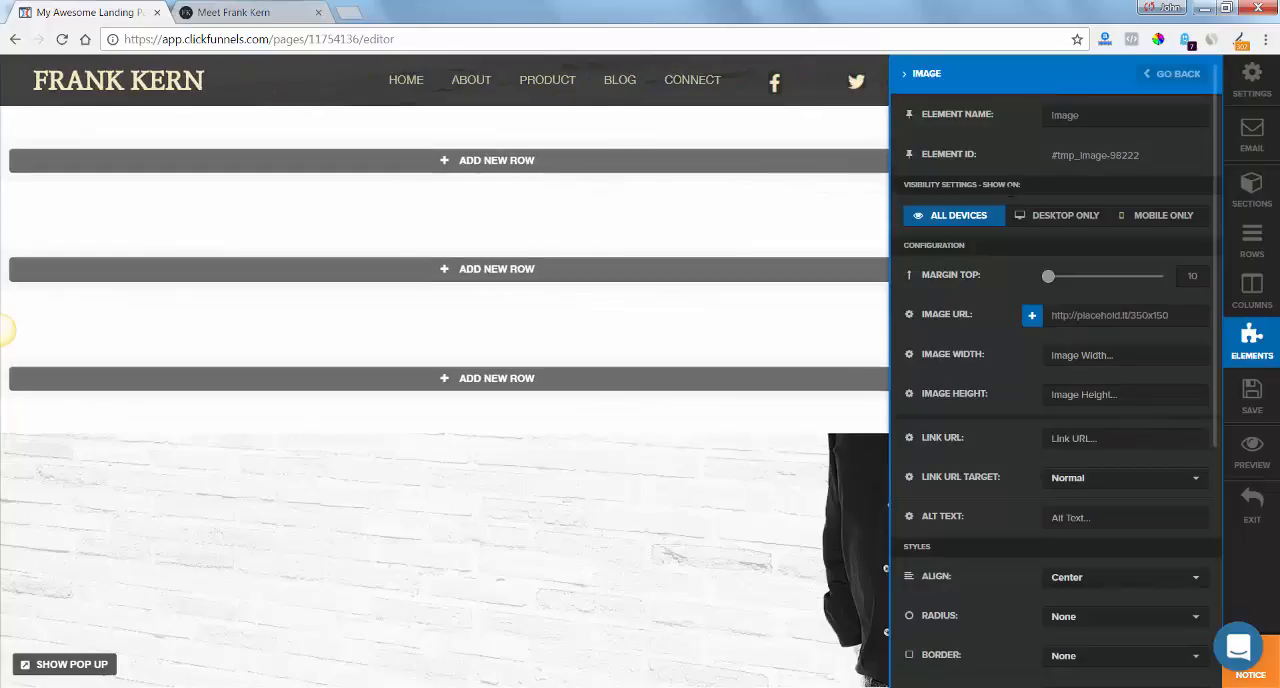
{"action": "left_click", "coordinate": [1032, 315]}
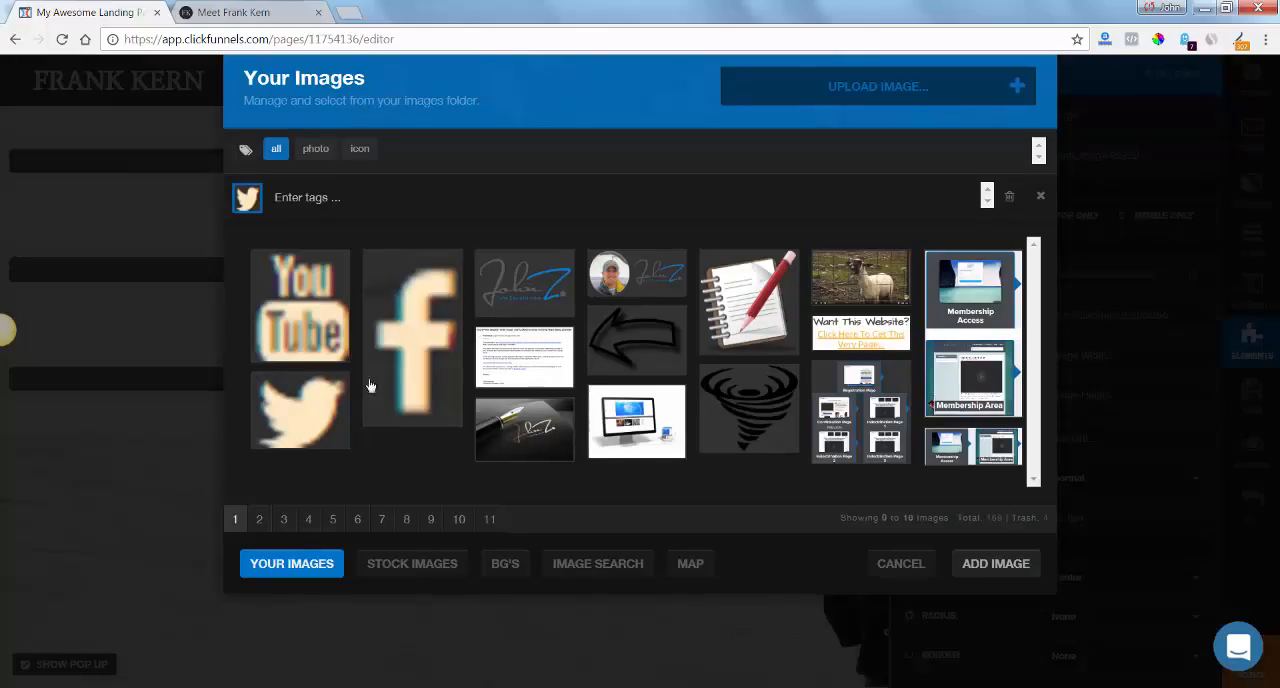
{"action": "left_click", "coordinate": [296, 340]}
{"action": "left_click", "coordinate": [996, 519]}
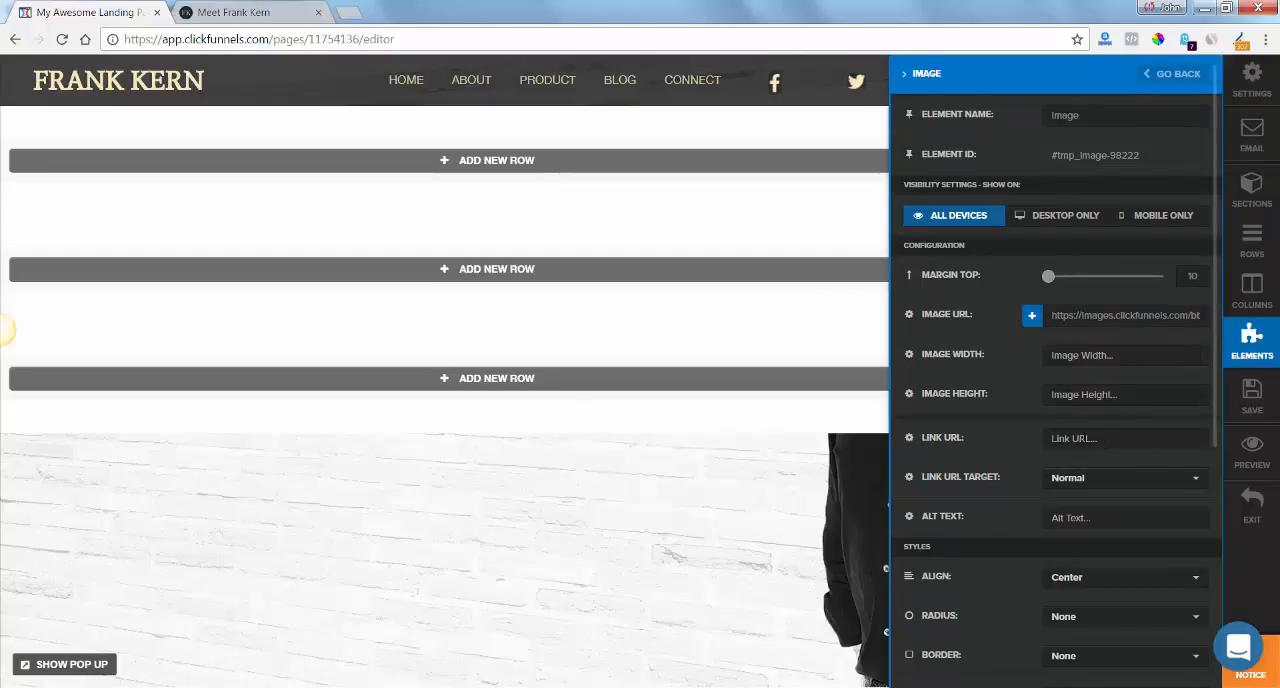
{"action": "left_click", "coordinate": [832, 222]}
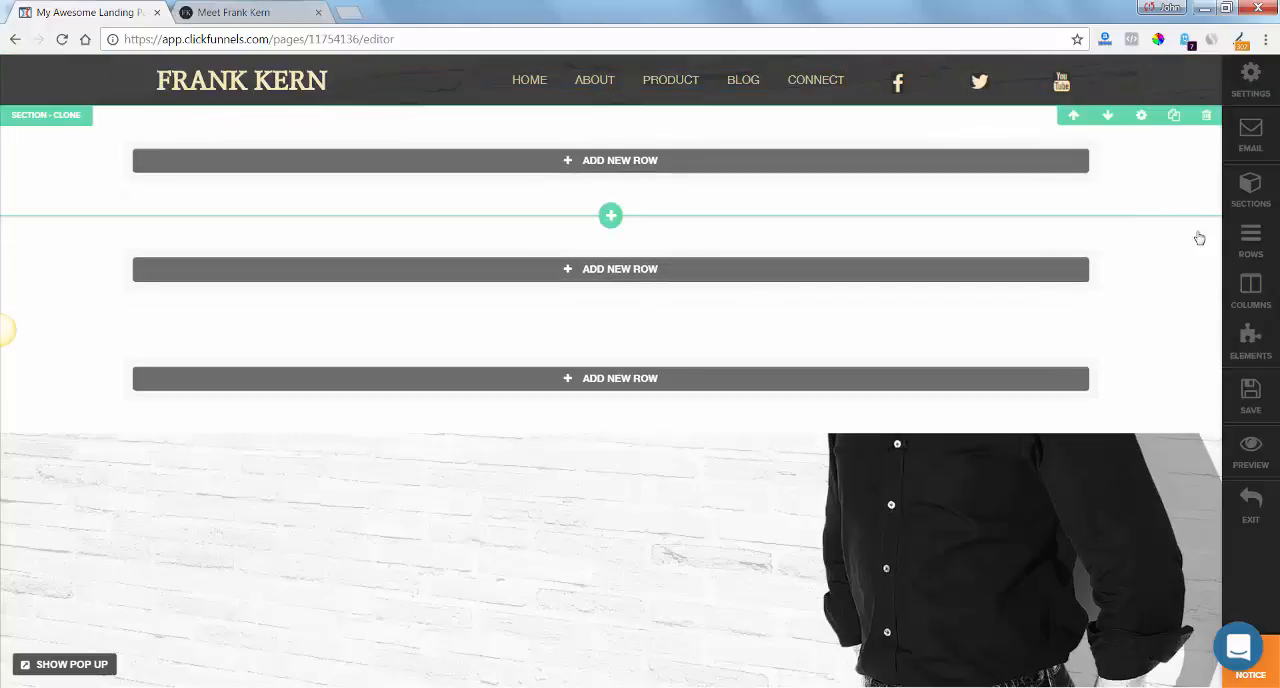
{"action": "left_click", "coordinate": [1249, 405]}
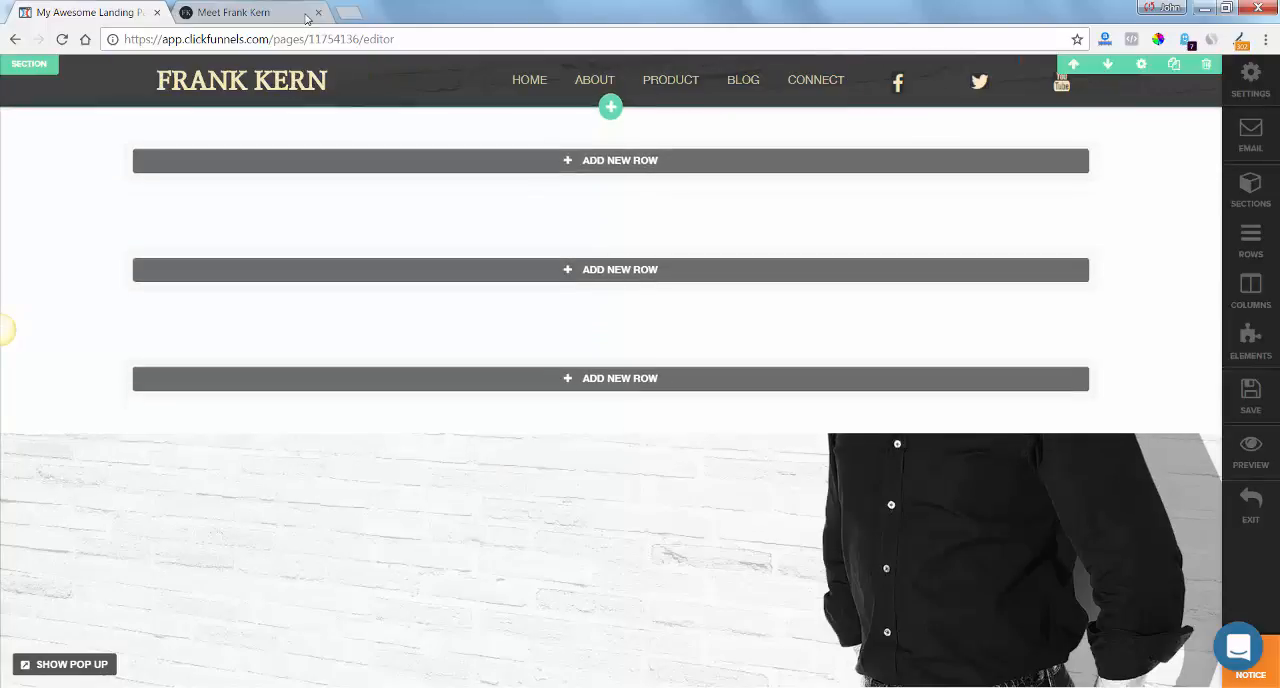
Check the header height on frankkern.com, then set the header section's top and bottom padding to 10 px in the editor.
{"action": "left_click", "coordinate": [250, 14]}
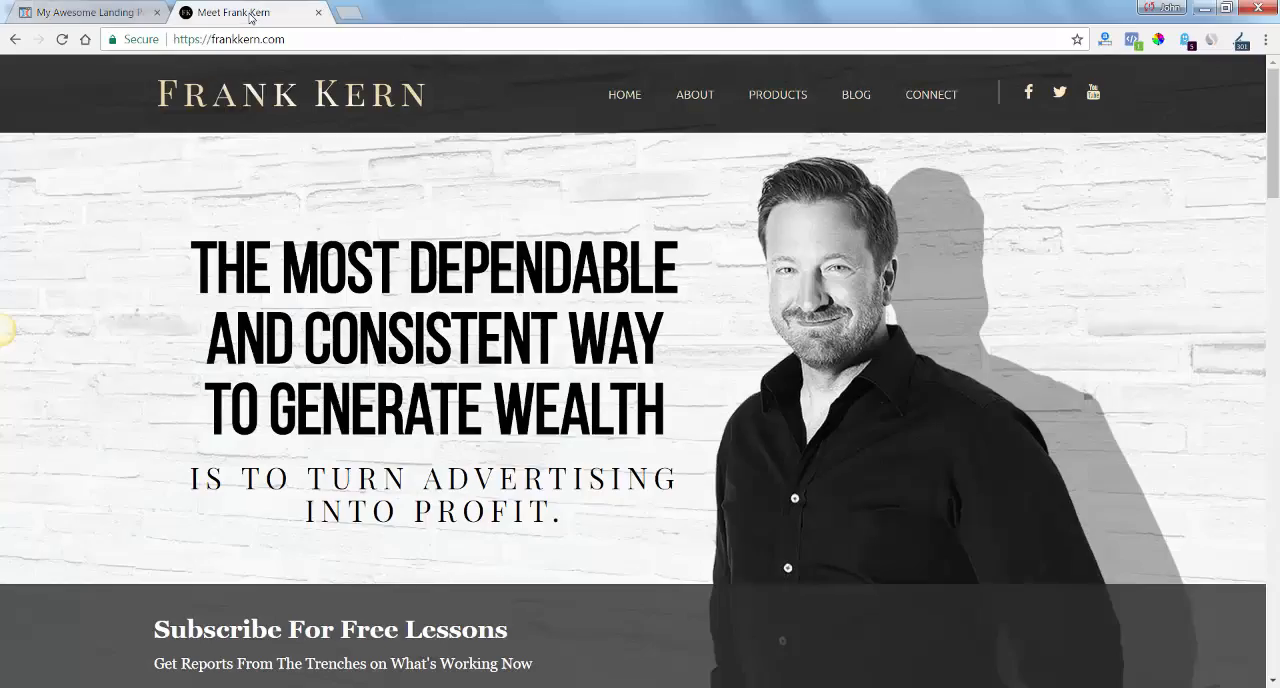
{"action": "left_click", "coordinate": [110, 12]}
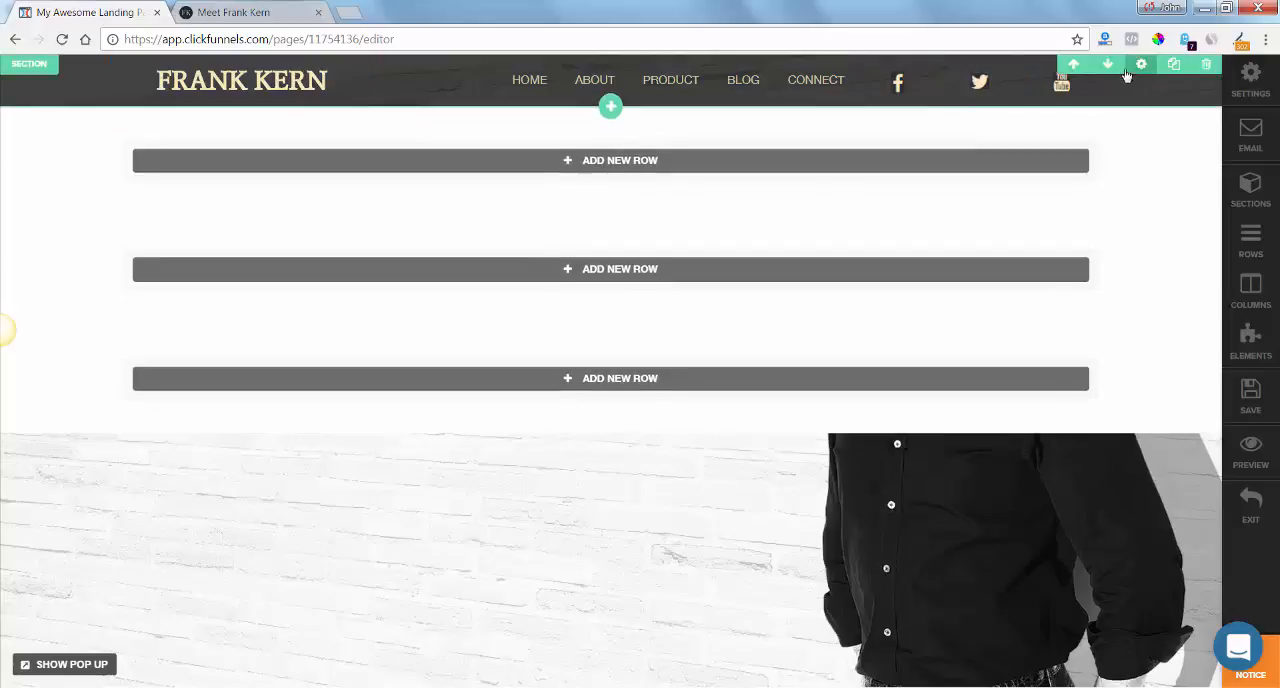
{"action": "left_click", "coordinate": [1140, 67]}
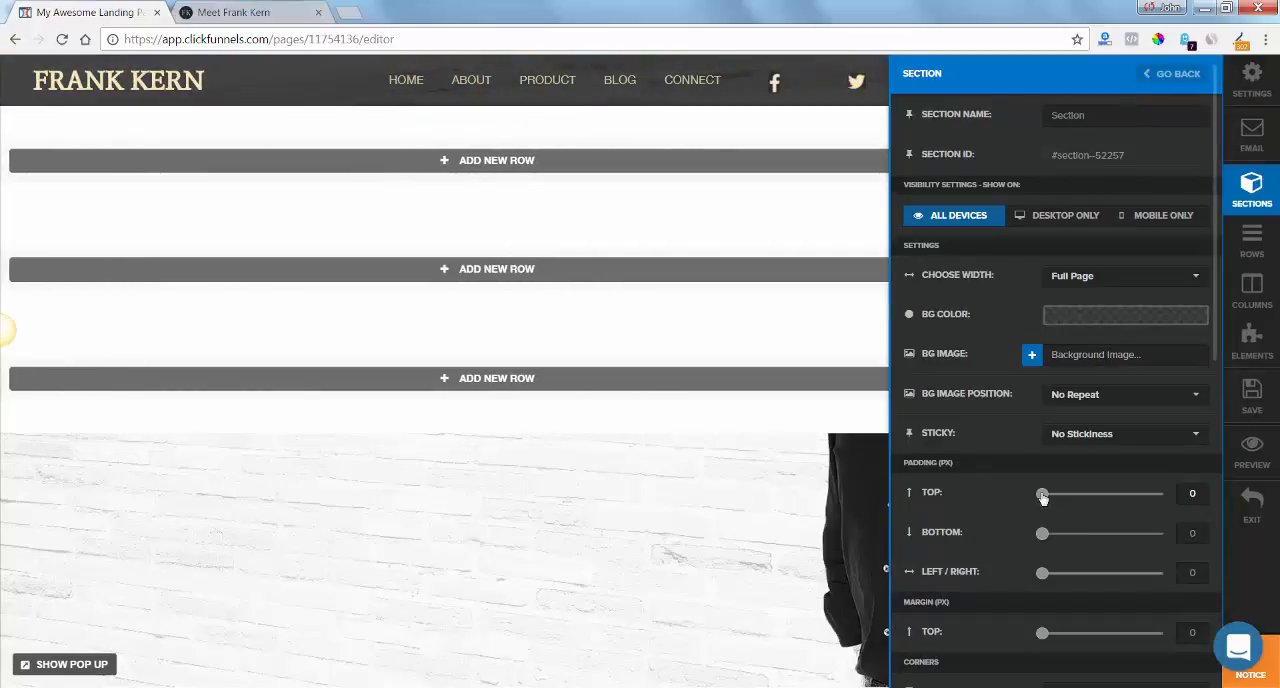
{"action": "left_click", "coordinate": [1192, 493]}
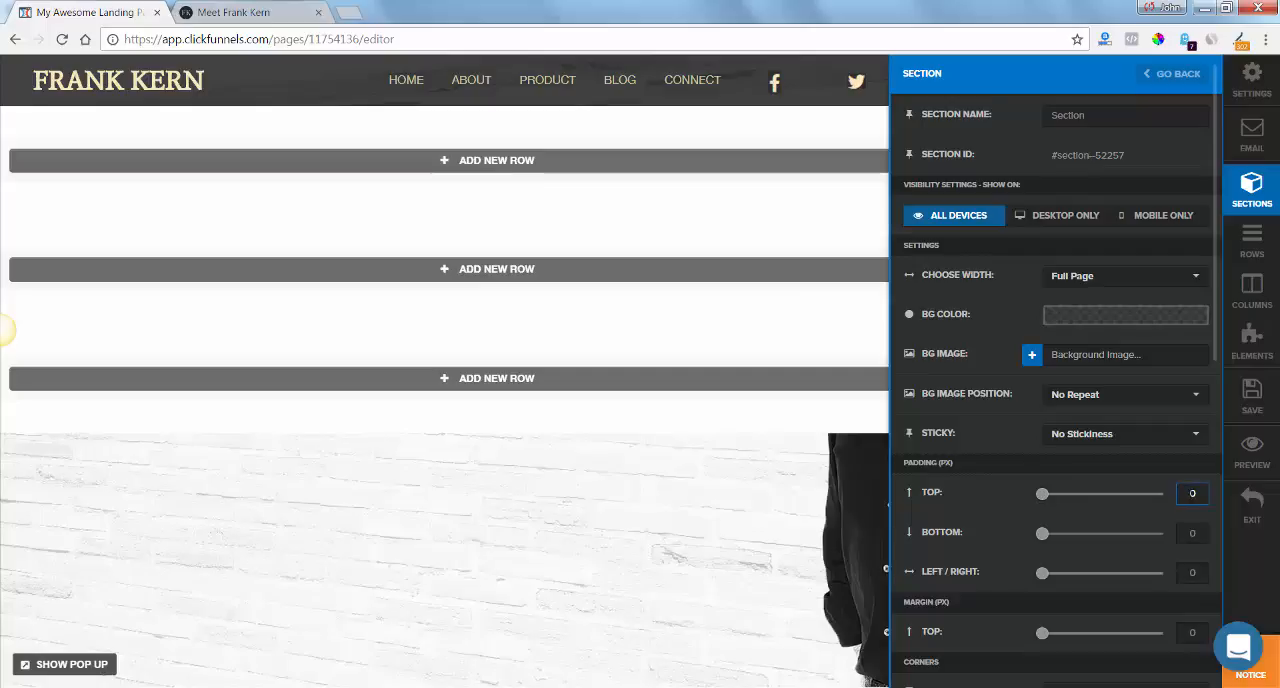
{"action": "left_click", "coordinate": [1189, 532]}
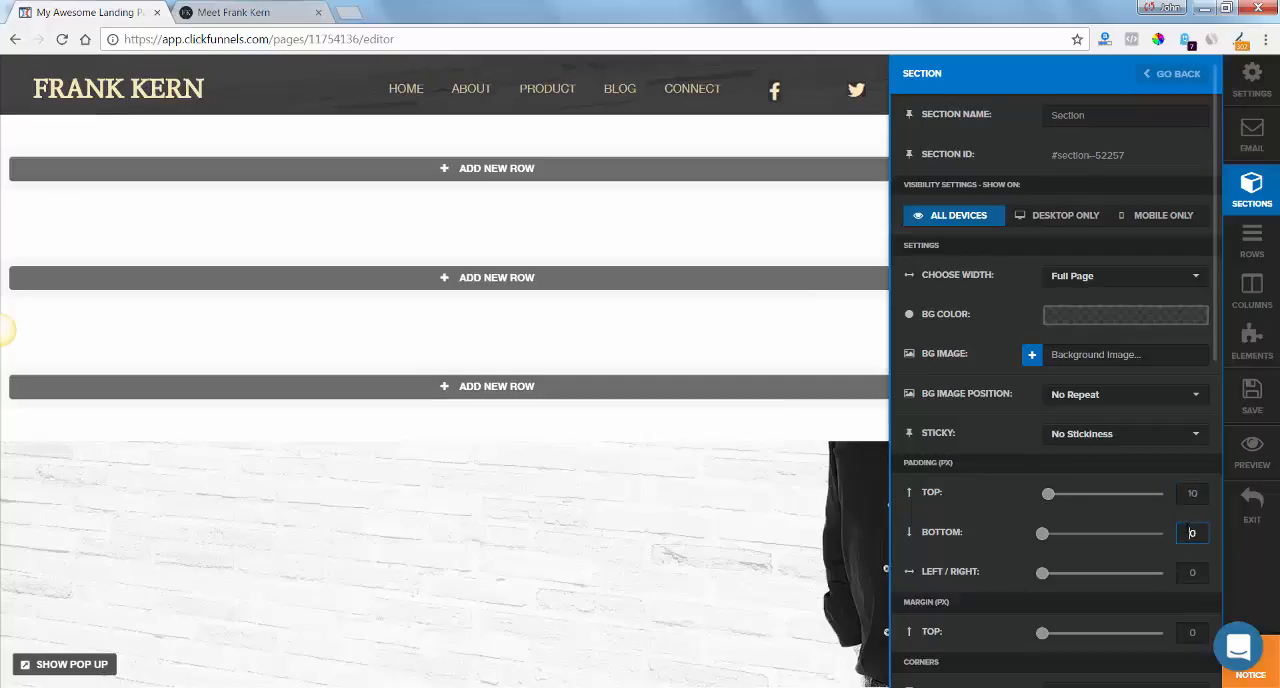
{"action": "type", "text": "1"}
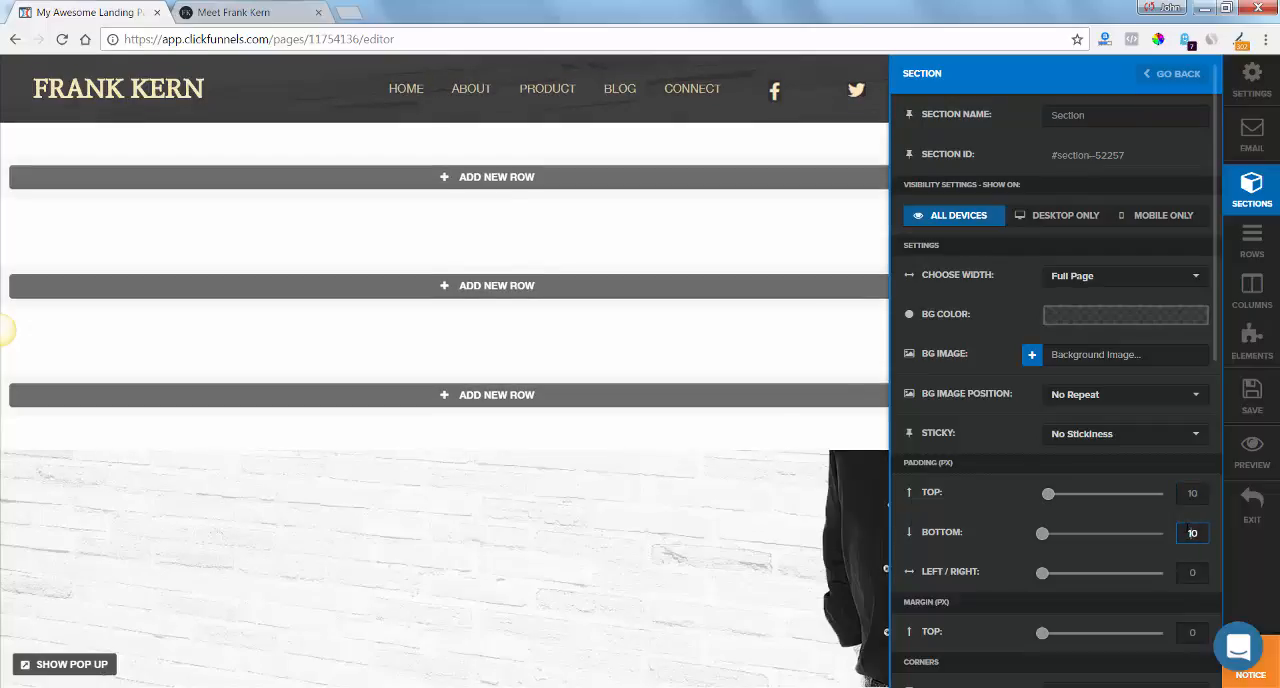
{"action": "left_click", "coordinate": [654, 260]}
Compare the header shade with frankkern.com, set the header section's background color to rgba(0, 0, 0, 0.8) and select that color value.
{"action": "left_click", "coordinate": [252, 13]}
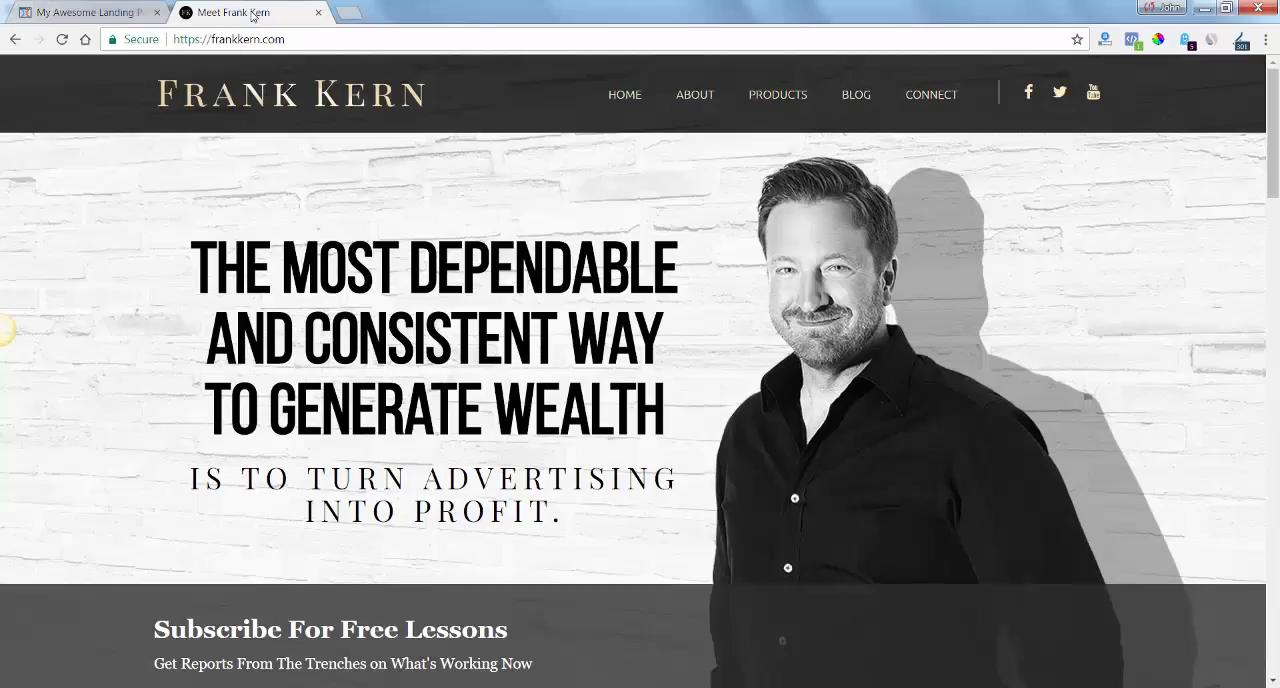
{"action": "left_click", "coordinate": [76, 11]}
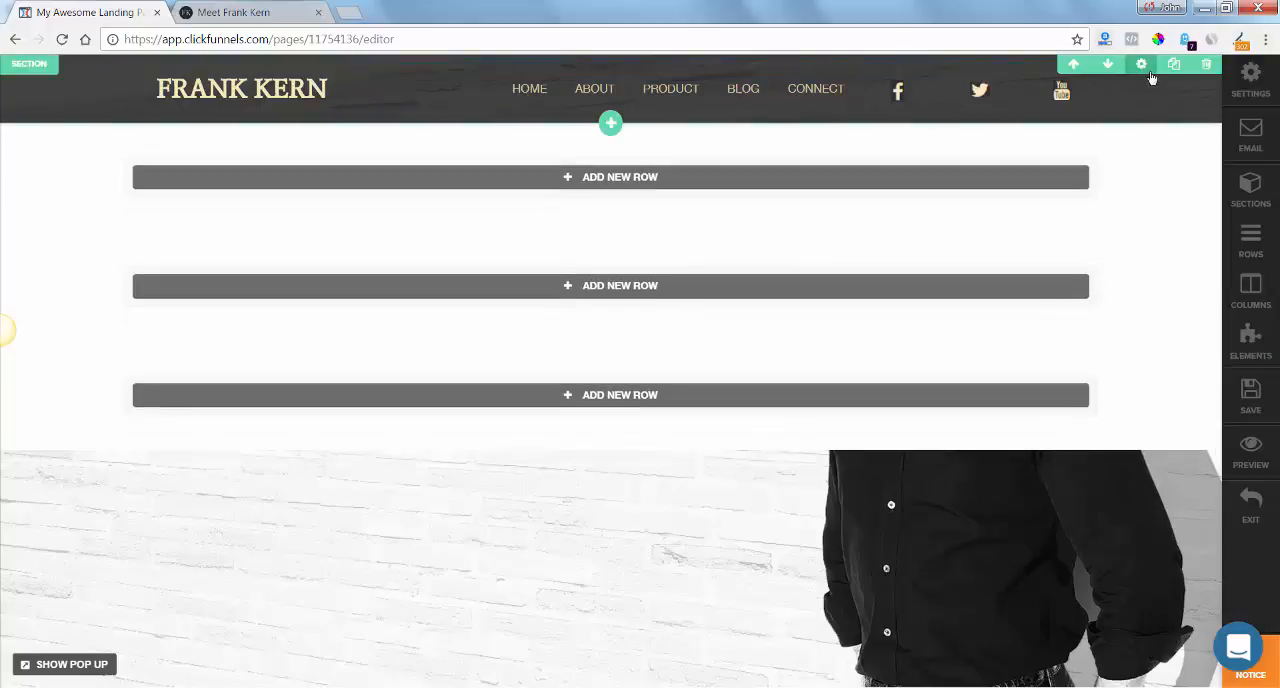
{"action": "left_click", "coordinate": [1147, 73]}
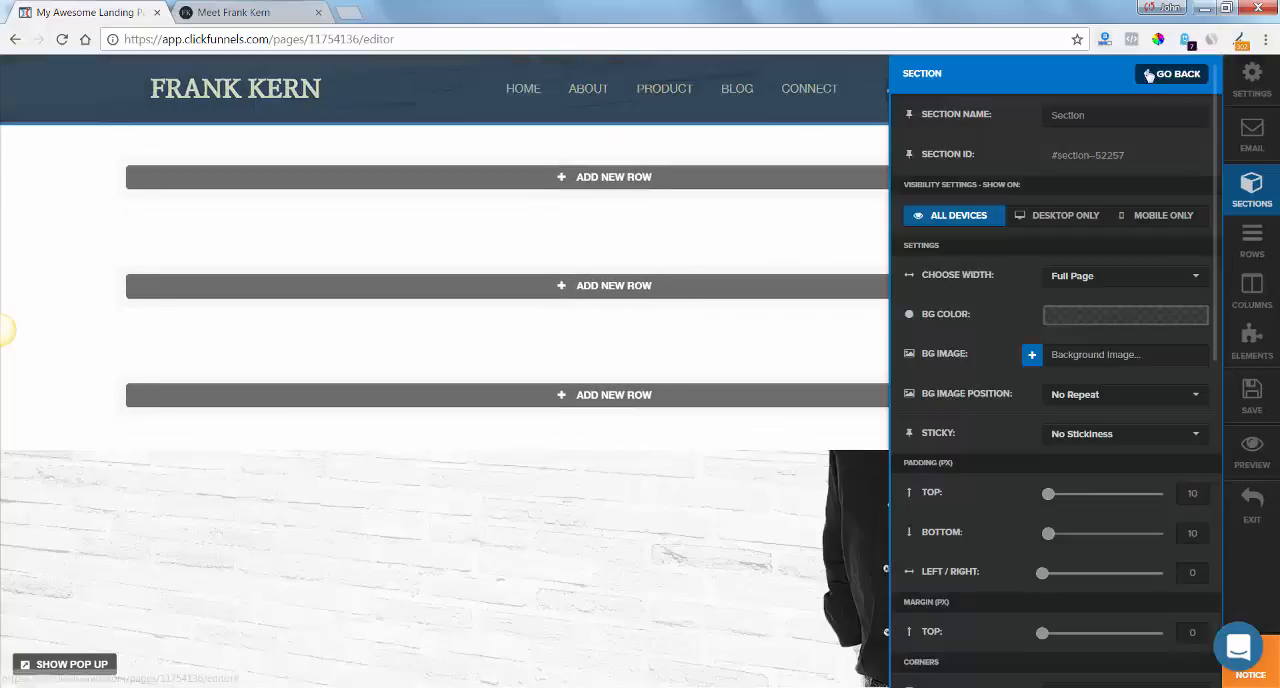
{"action": "left_click", "coordinate": [1125, 322]}
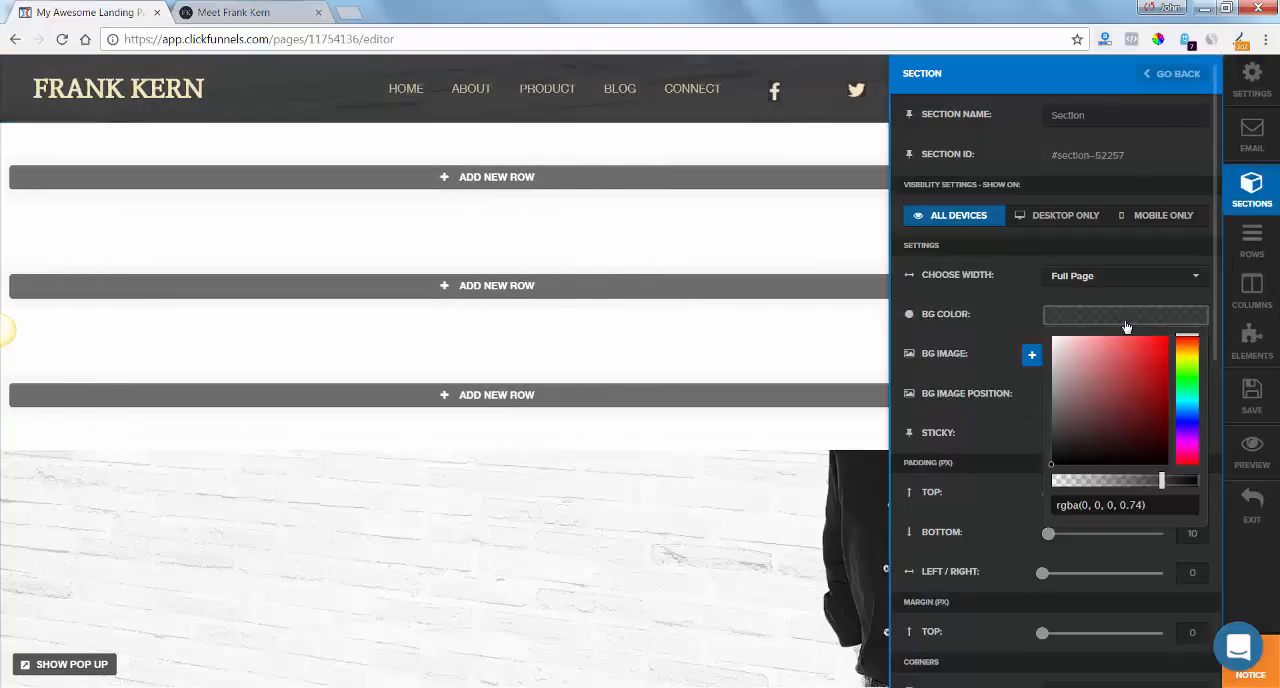
{"action": "left_click", "coordinate": [1173, 484]}
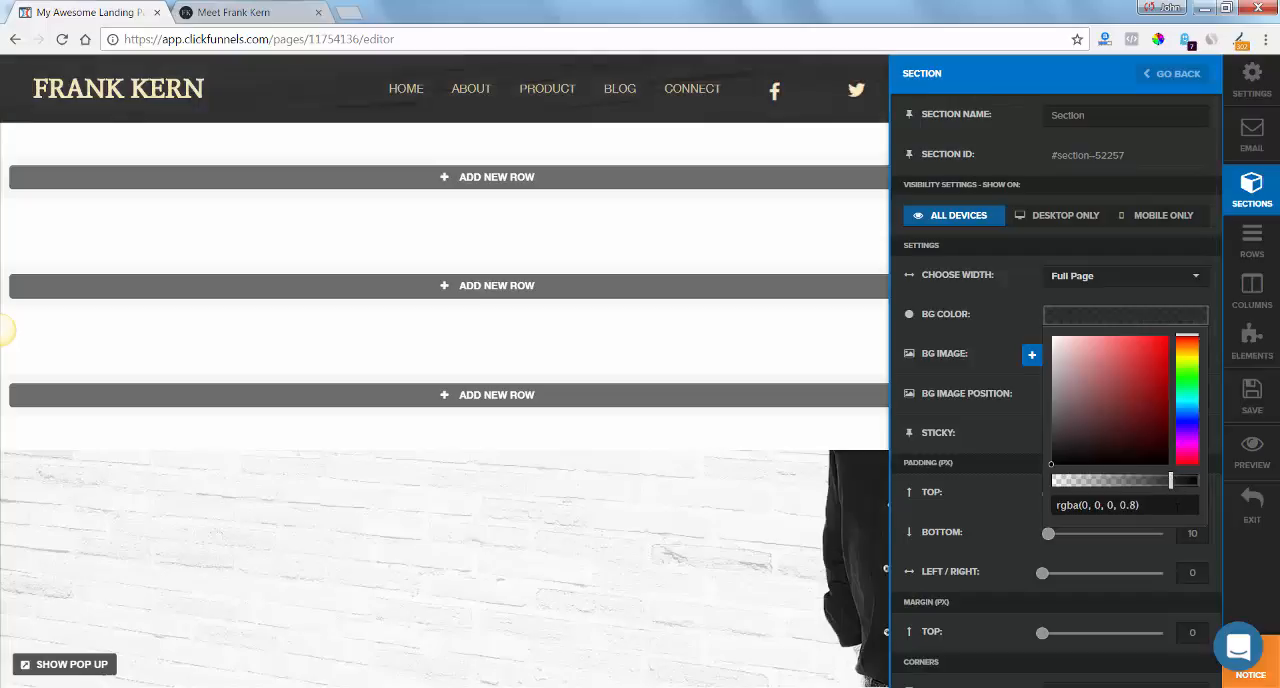
{"action": "left_click", "coordinate": [1170, 505]}
{"action": "left_click_drag", "start_coordinate": [1140, 505], "coordinate": [1031, 511]}
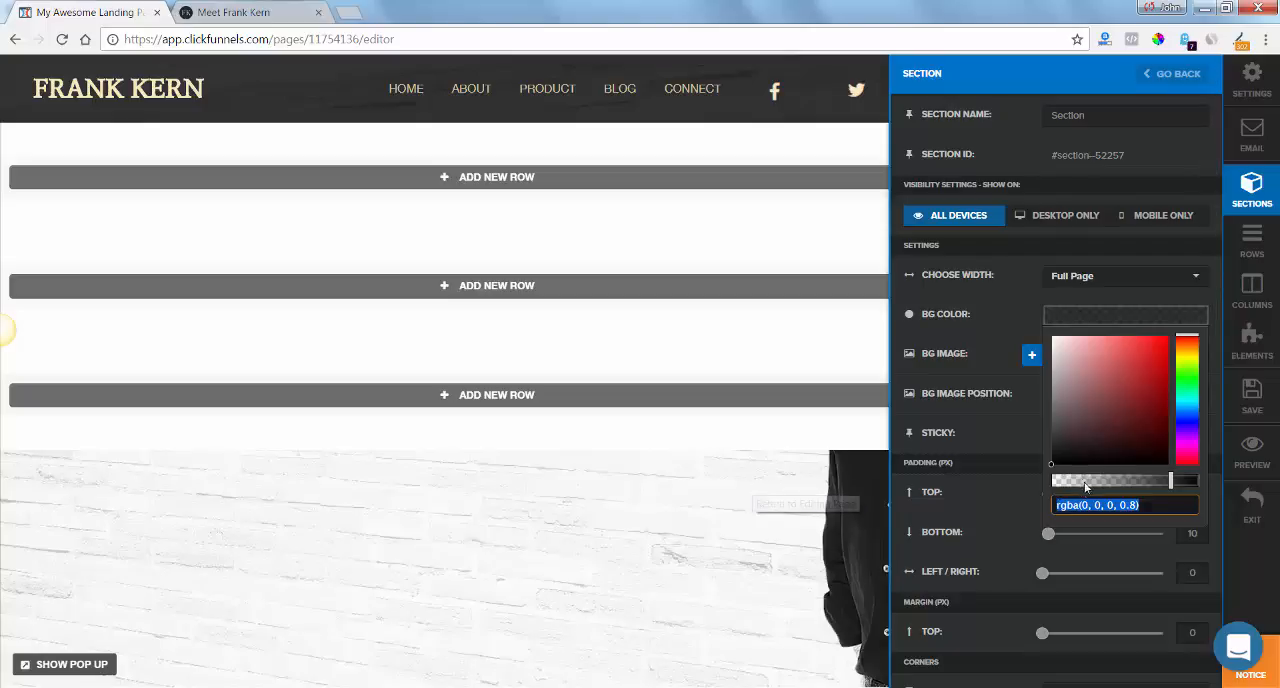
Check the header against frankkern.com, then set the background color of the section directly below the header to fully transparent rgba(255, 255, 255, 0).
{"action": "left_click", "coordinate": [786, 492]}
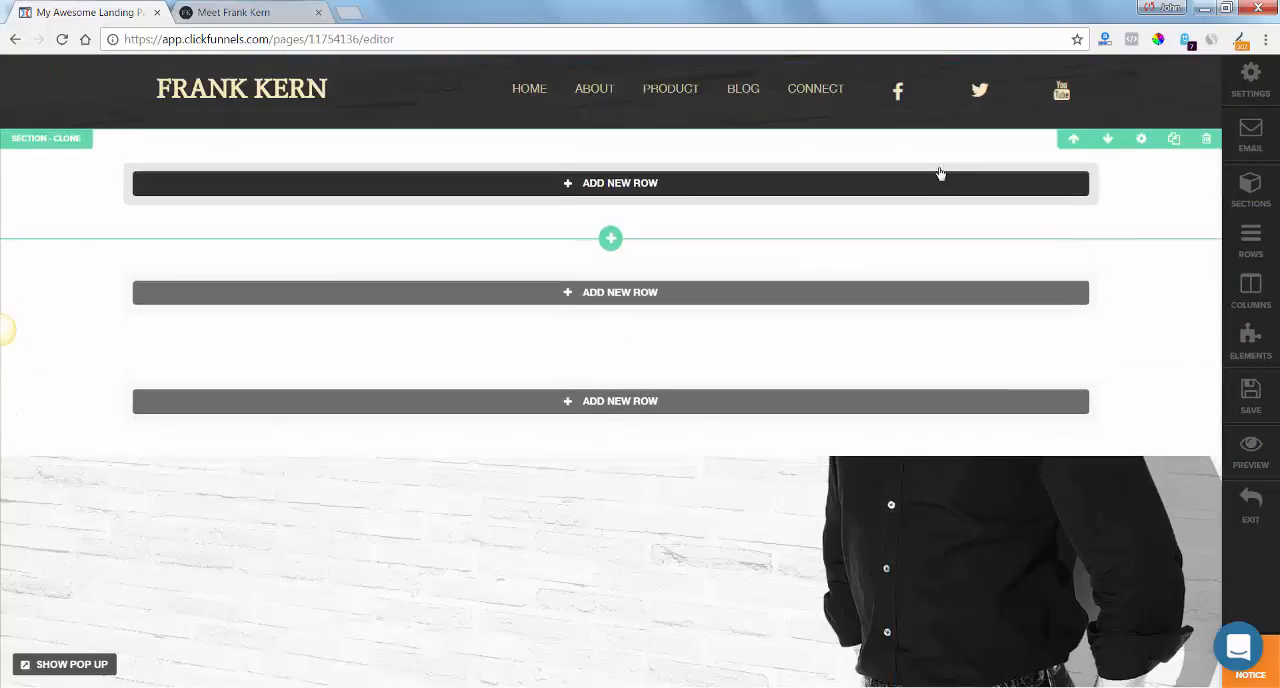
{"action": "left_click", "coordinate": [258, 13]}
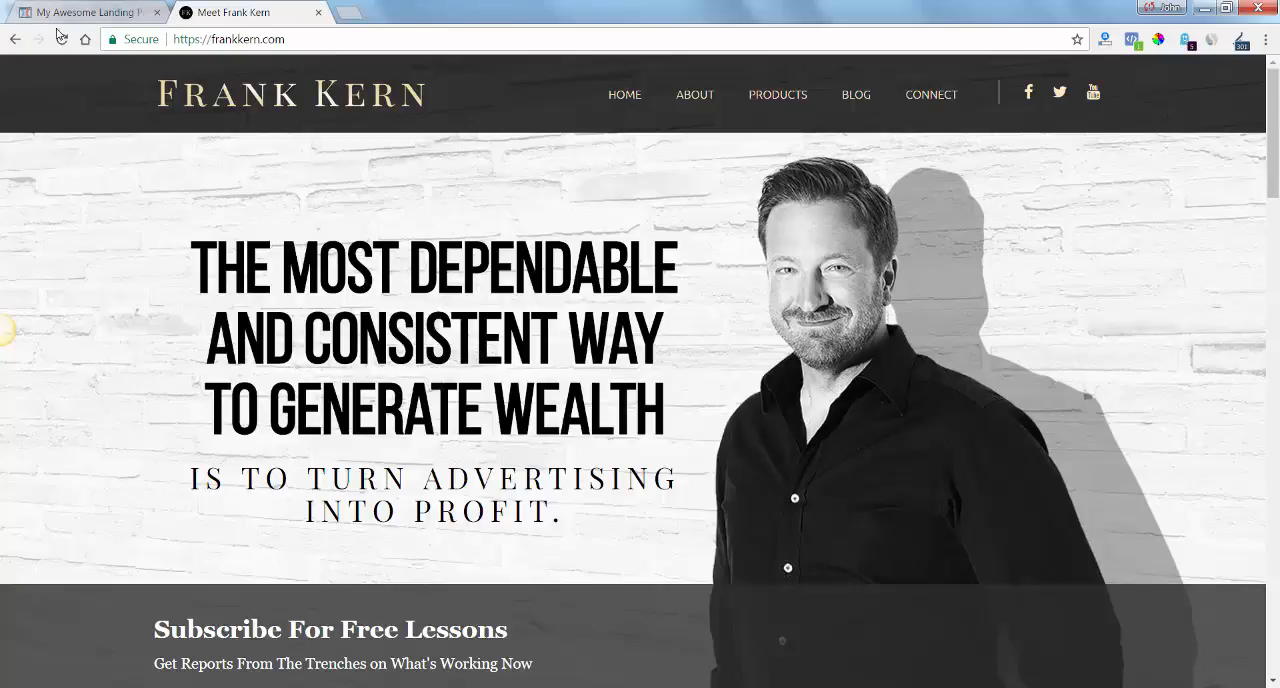
{"action": "left_click", "coordinate": [88, 13]}
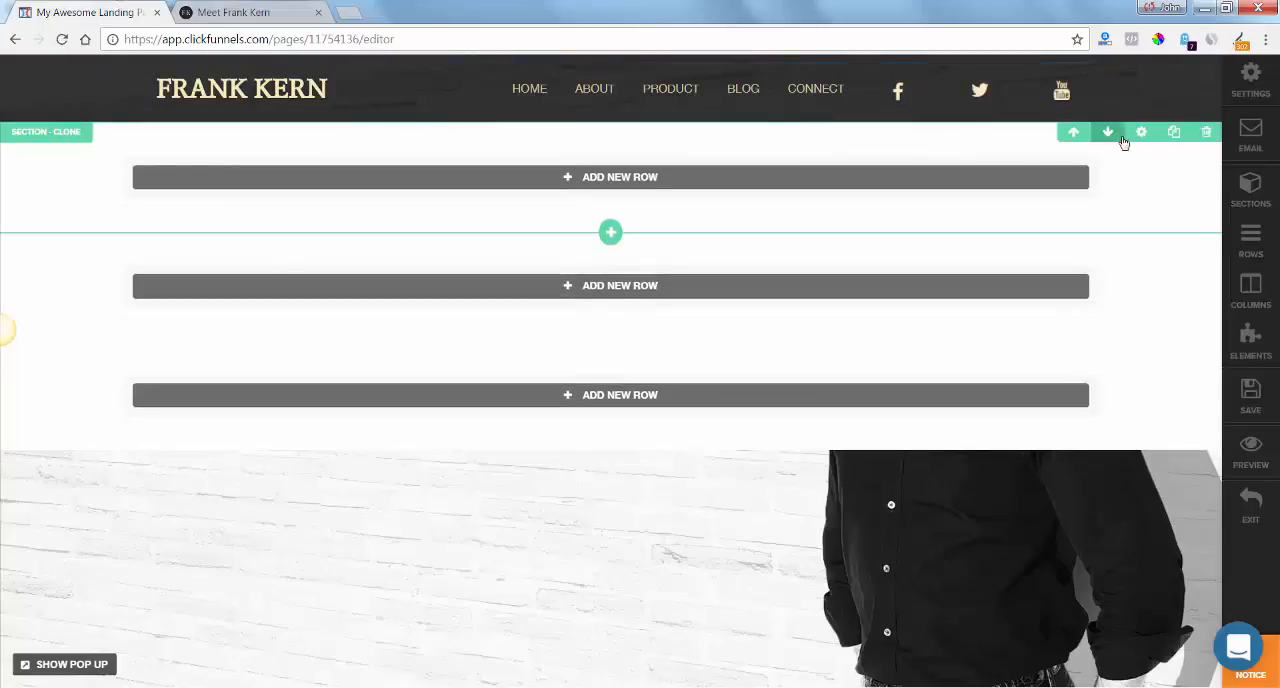
{"action": "left_click", "coordinate": [1142, 133]}
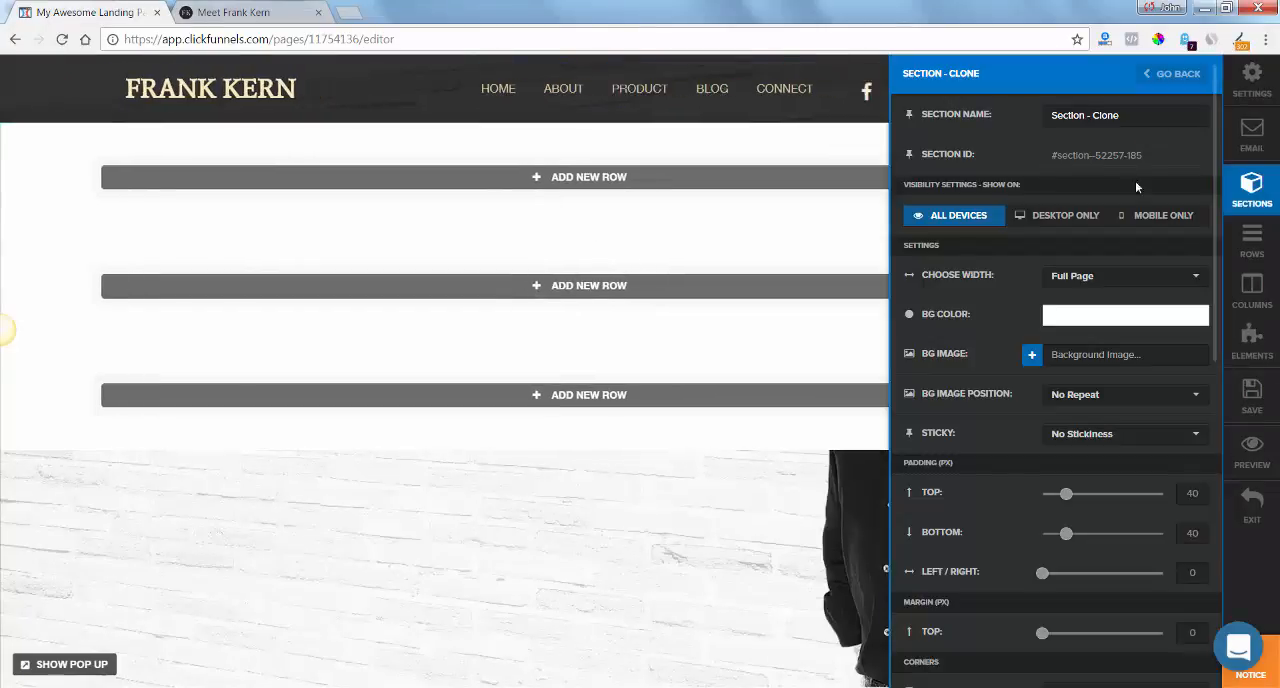
{"action": "left_click", "coordinate": [1115, 330]}
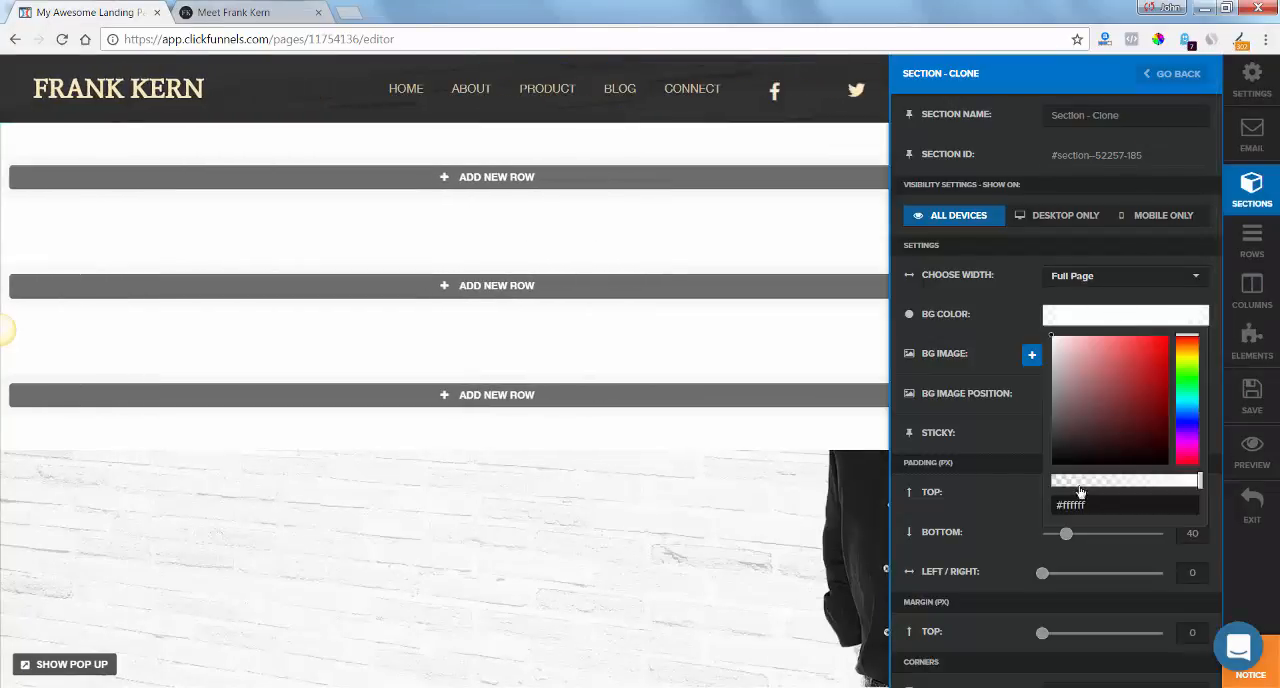
{"action": "left_click", "coordinate": [1078, 483]}
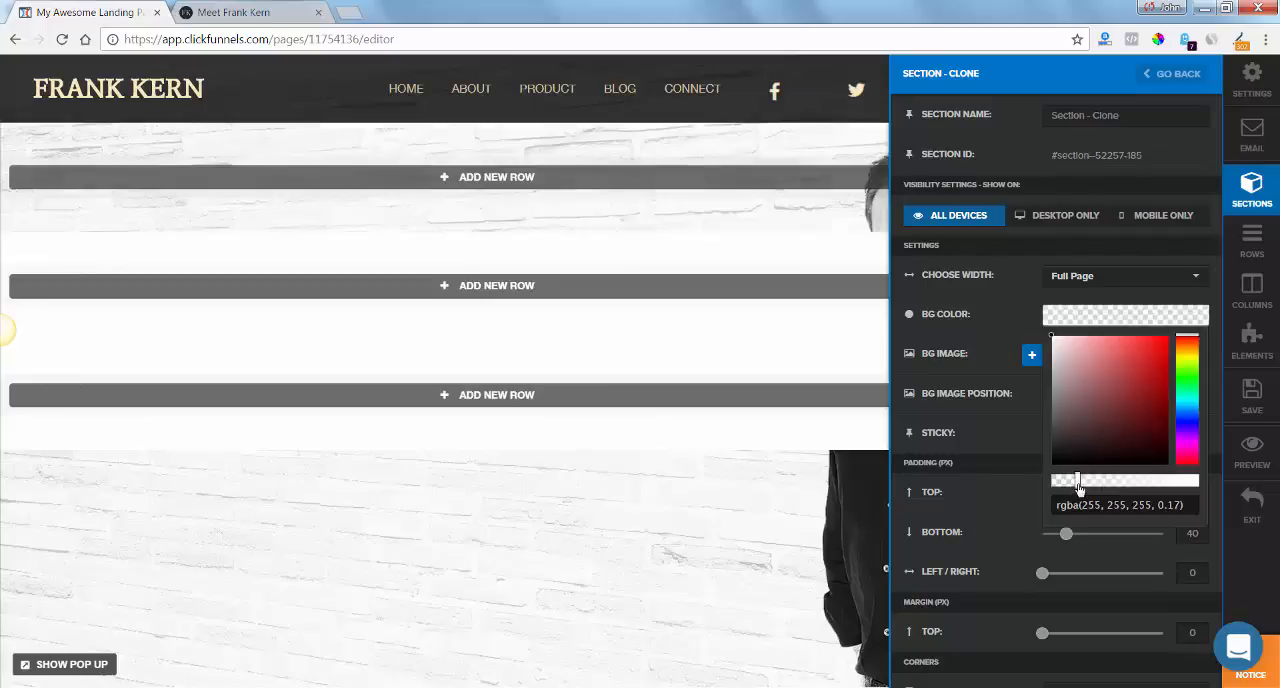
Add a 2 Column Block row to the transparent section and widen its first column at the second column's expense.
{"action": "left_click", "coordinate": [664, 180]}
{"action": "left_click", "coordinate": [664, 177]}
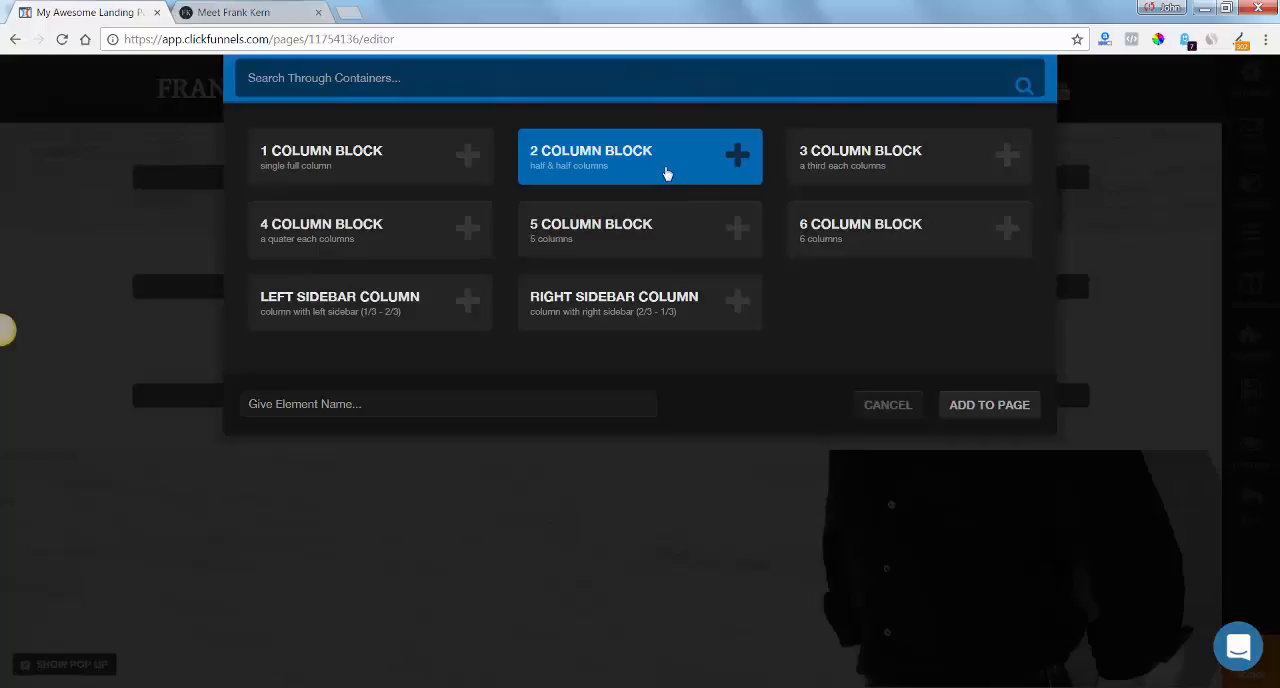
{"action": "left_click", "coordinate": [976, 405]}
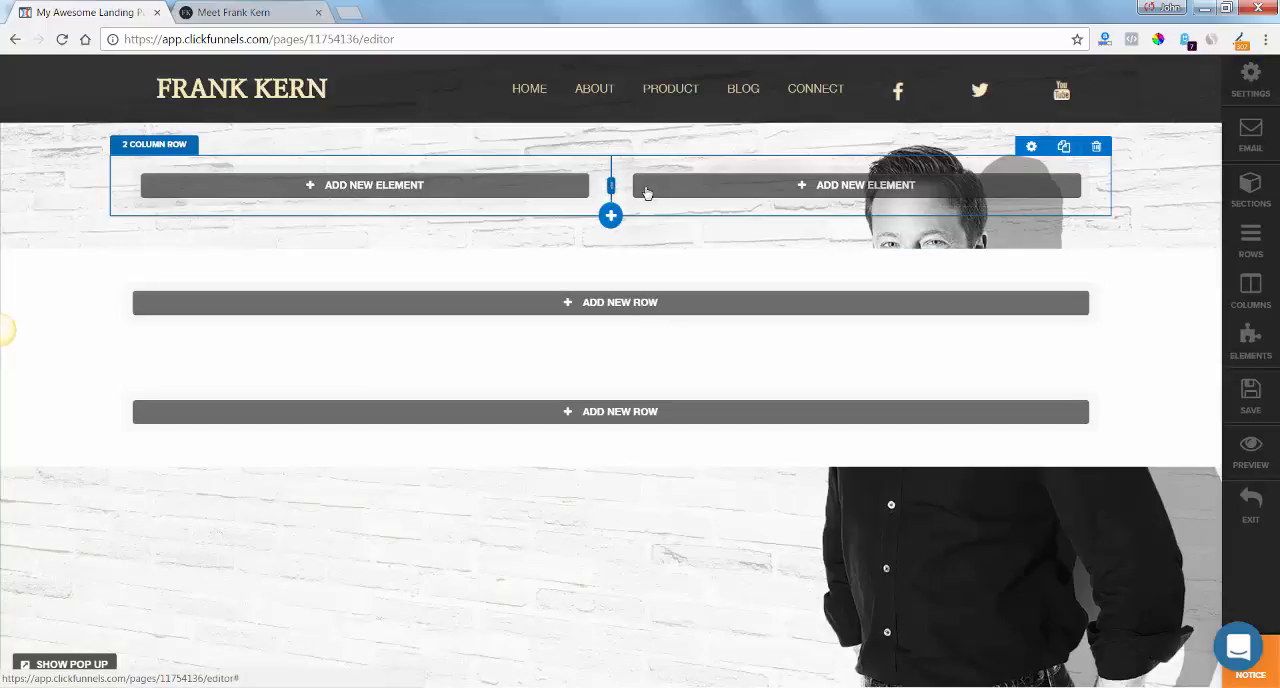
{"action": "left_click_drag", "start_coordinate": [612, 187], "coordinate": [692, 185]}
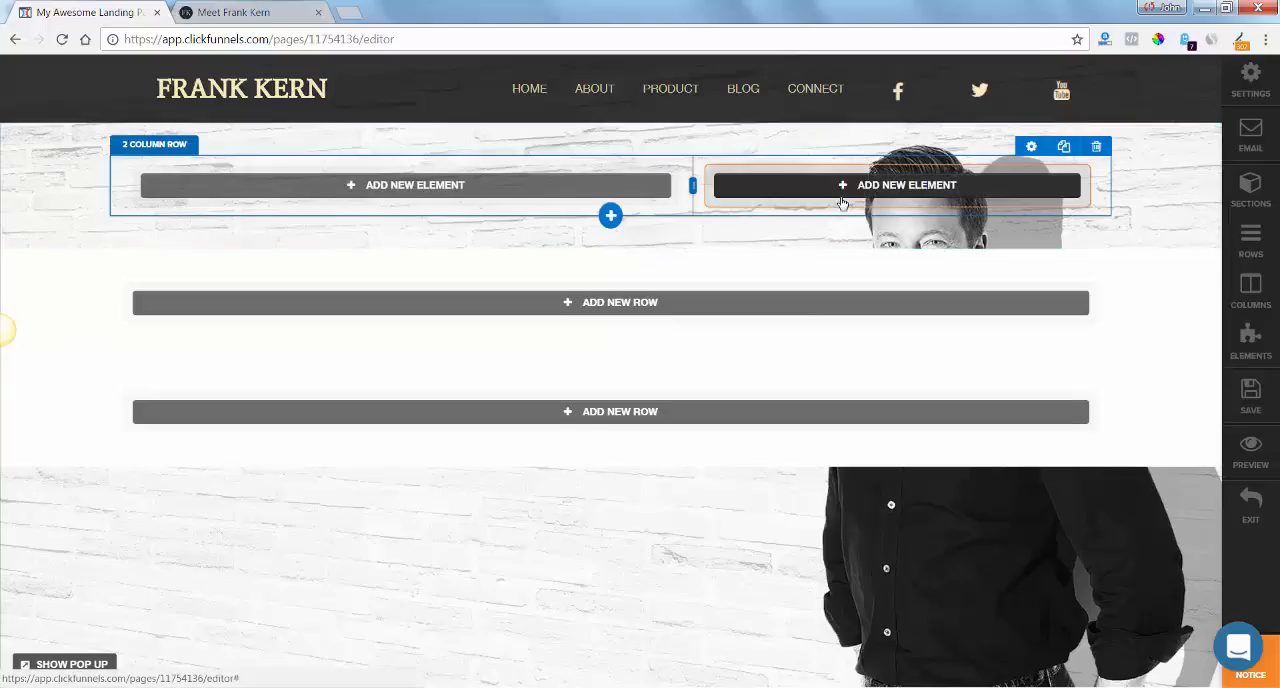
Add a Headline / Text element to the row's wider column and duplicate it.
{"action": "left_click", "coordinate": [553, 192]}
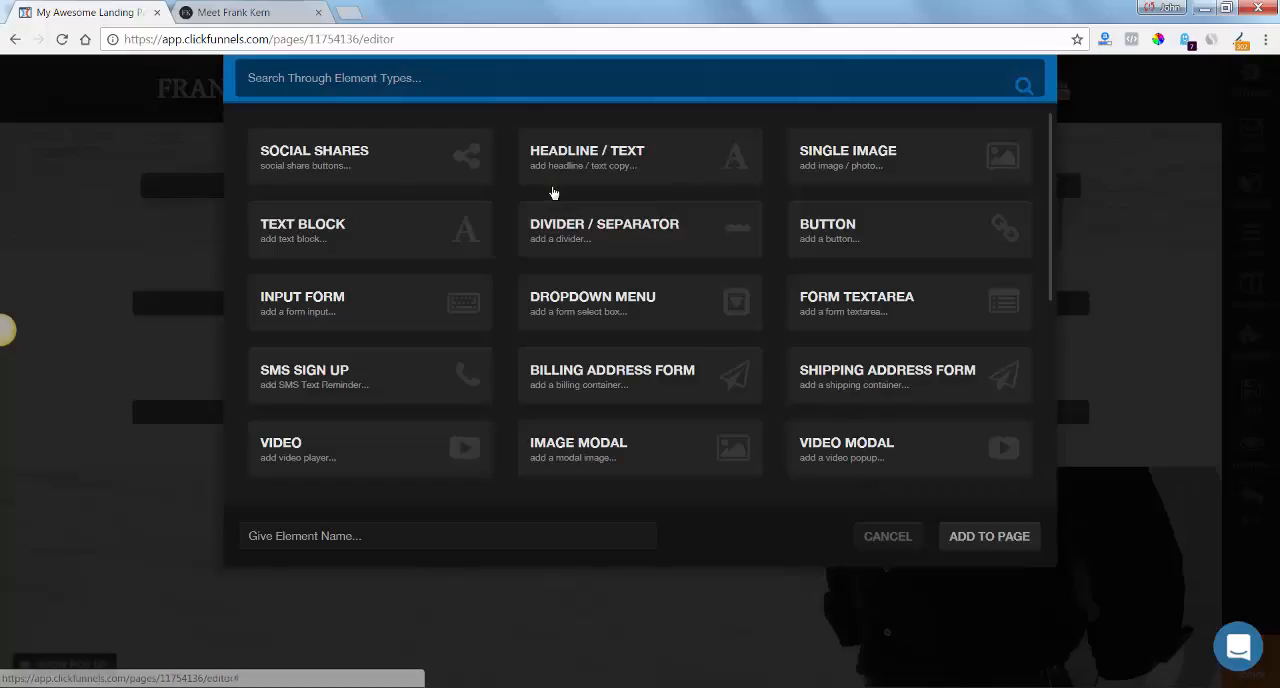
{"action": "left_click", "coordinate": [626, 157]}
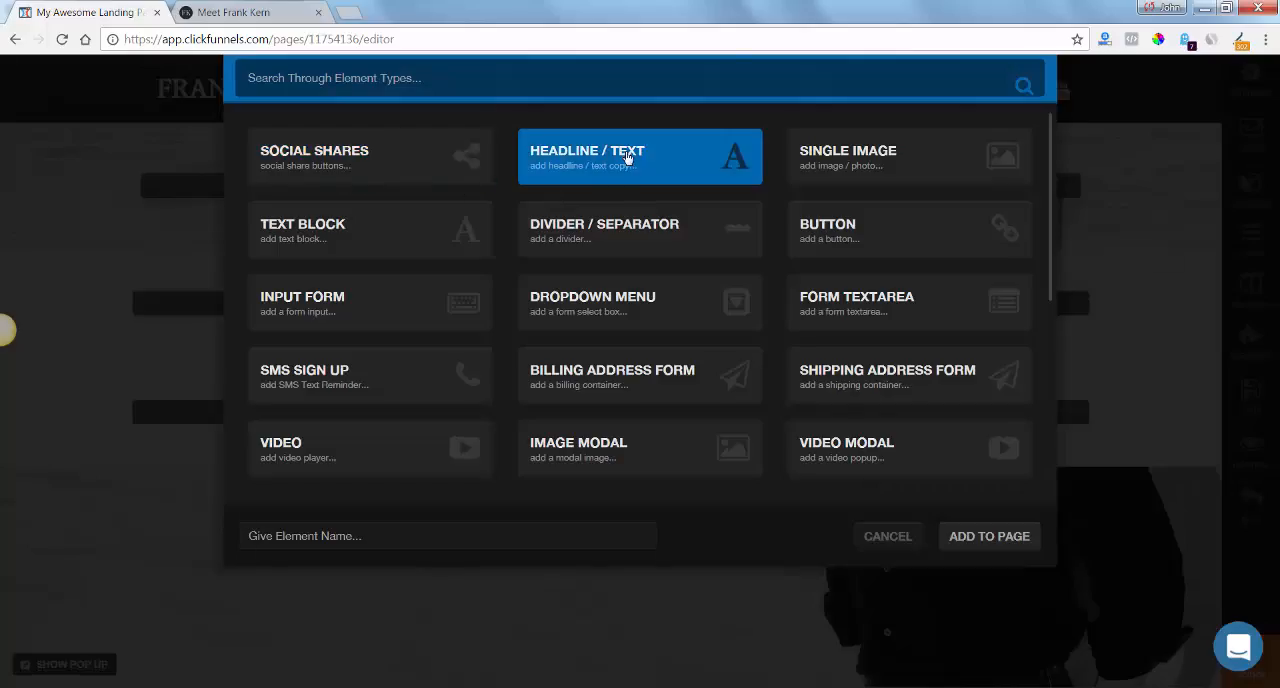
{"action": "left_click", "coordinate": [1006, 536]}
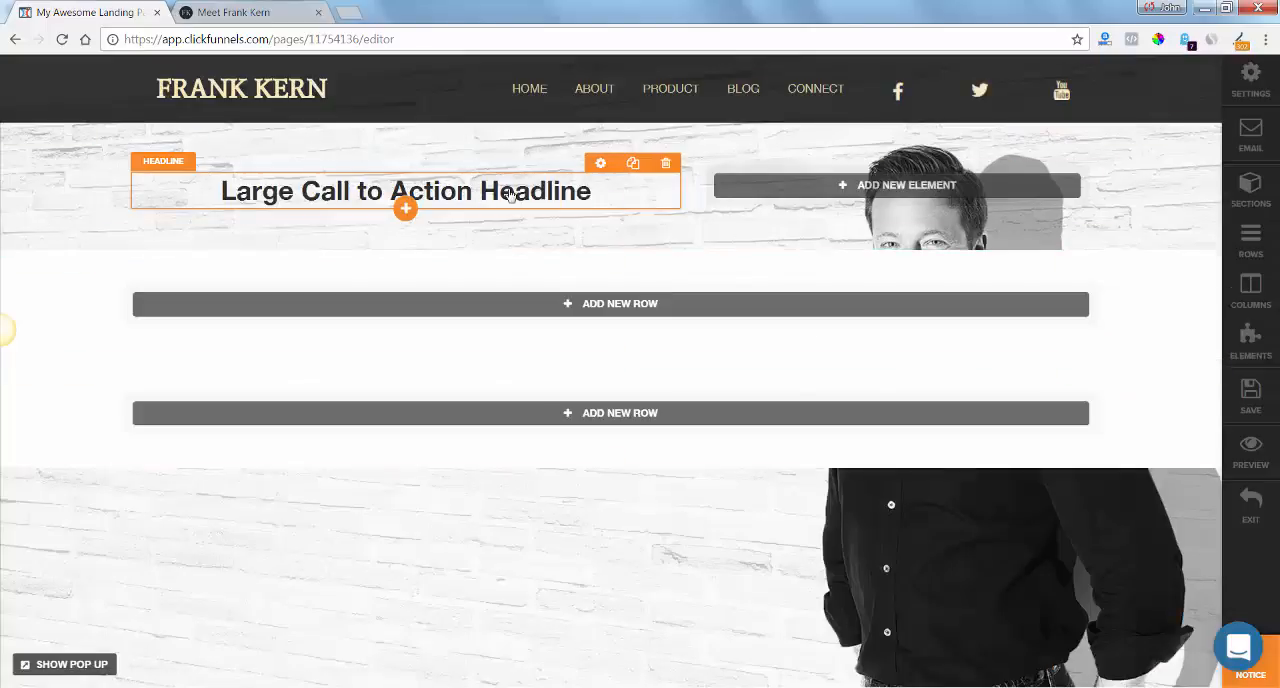
{"action": "left_click", "coordinate": [633, 164]}
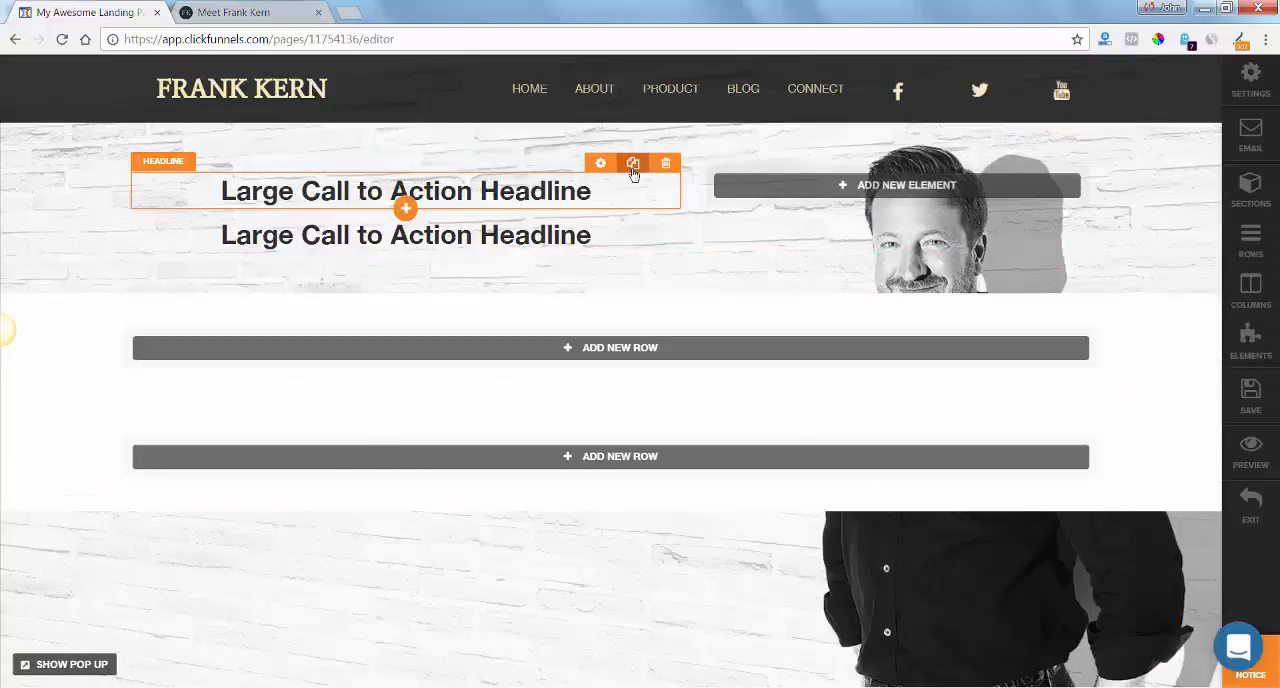
Copy the main headline from frankkern.com and replace the first headline's text with "The Most Dependable And Consistent Way To Generate Wealth".
{"action": "left_click", "coordinate": [224, 9]}
{"action": "left_click_drag", "start_coordinate": [674, 420], "coordinate": [172, 258]}
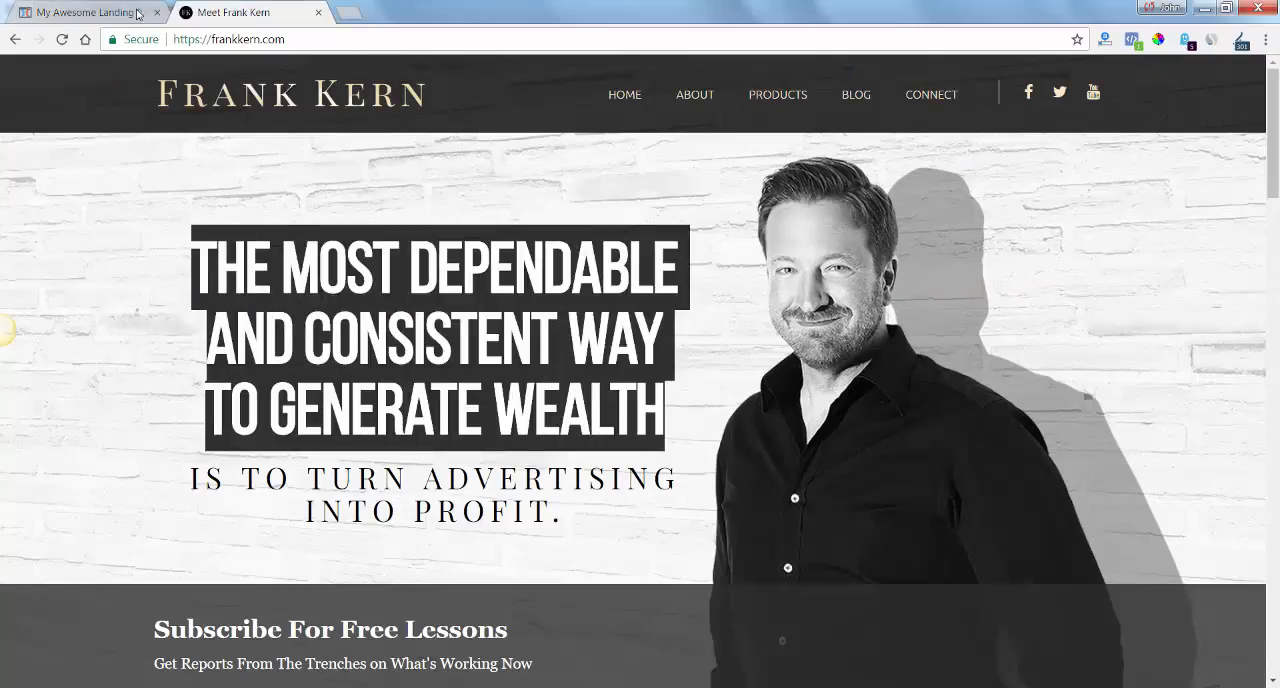
{"action": "left_click", "coordinate": [137, 14]}
{"action": "left_click", "coordinate": [604, 191]}
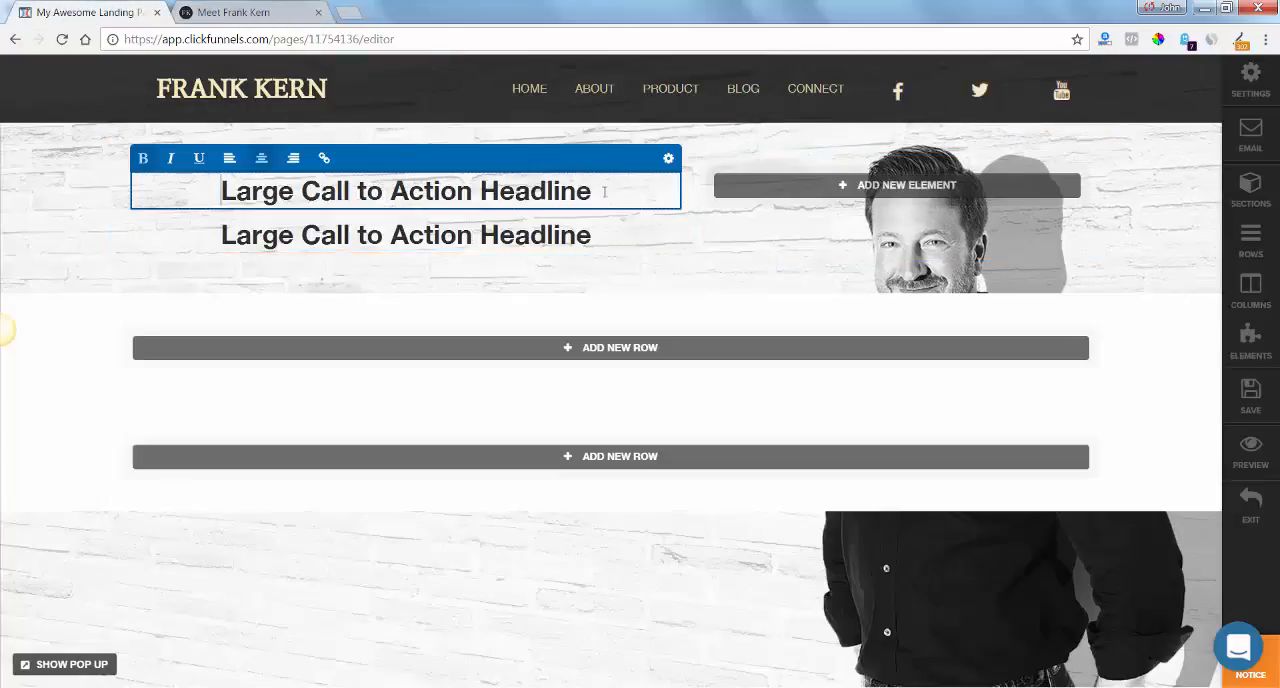
{"action": "left_click_drag", "start_coordinate": [626, 192], "coordinate": [222, 198]}
{"action": "type", "text": "The Most Dependable And Consistent Way To Generate Wealth"}
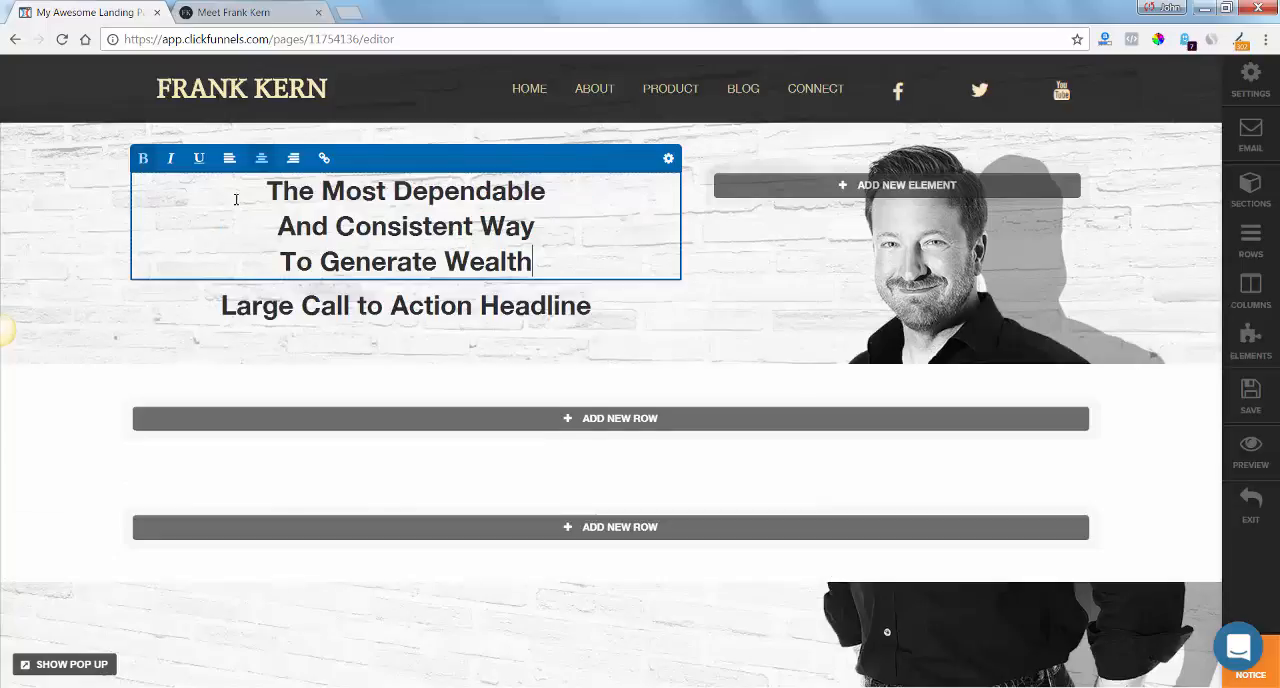
Copy the subheadline from frankkern.com and replace the second headline's text with "IS TO TURN ADVERTISING INTO PROFIT.".
{"action": "left_click", "coordinate": [232, 13]}
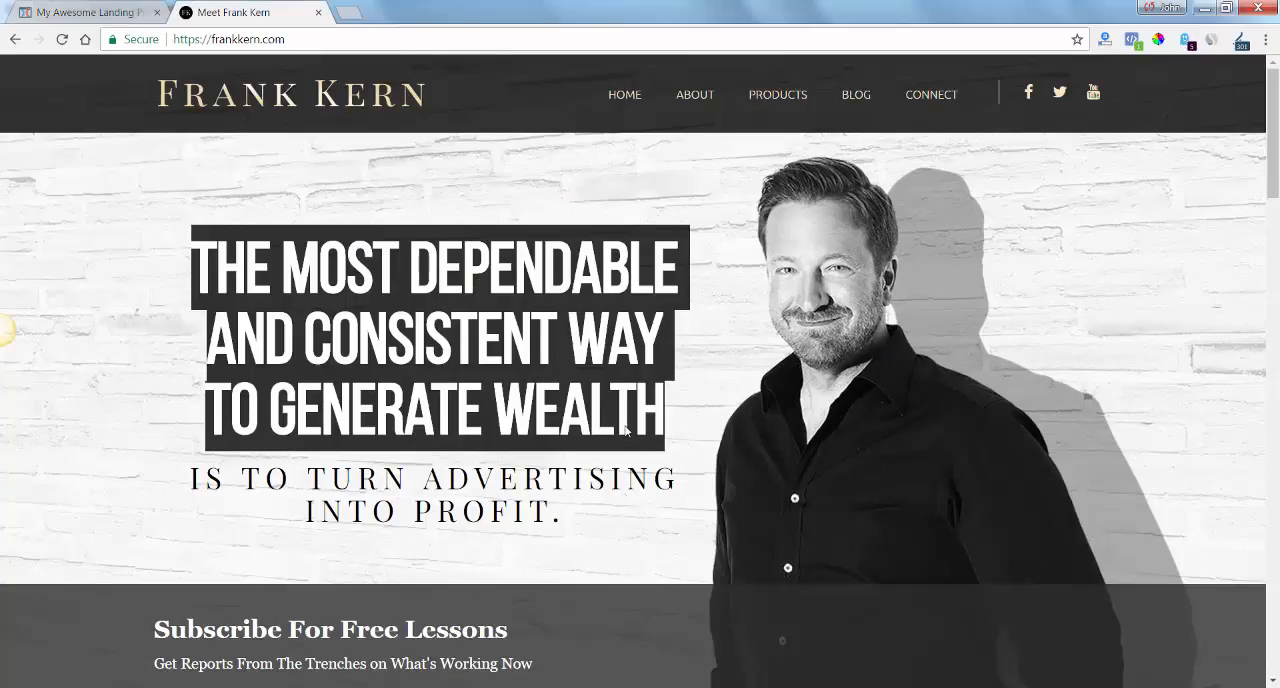
{"action": "left_click", "coordinate": [571, 517]}
{"action": "left_click_drag", "start_coordinate": [574, 523], "coordinate": [188, 465]}
{"action": "key", "text": "ctrl+c"}
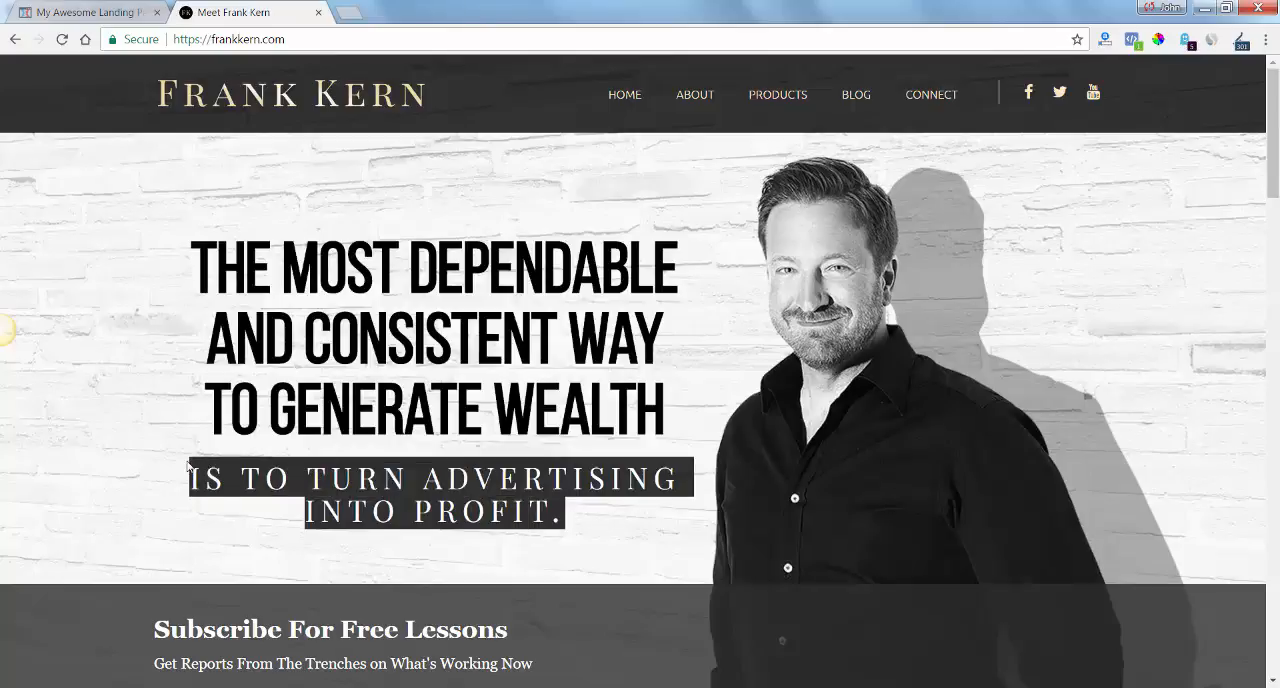
{"action": "left_click", "coordinate": [94, 13]}
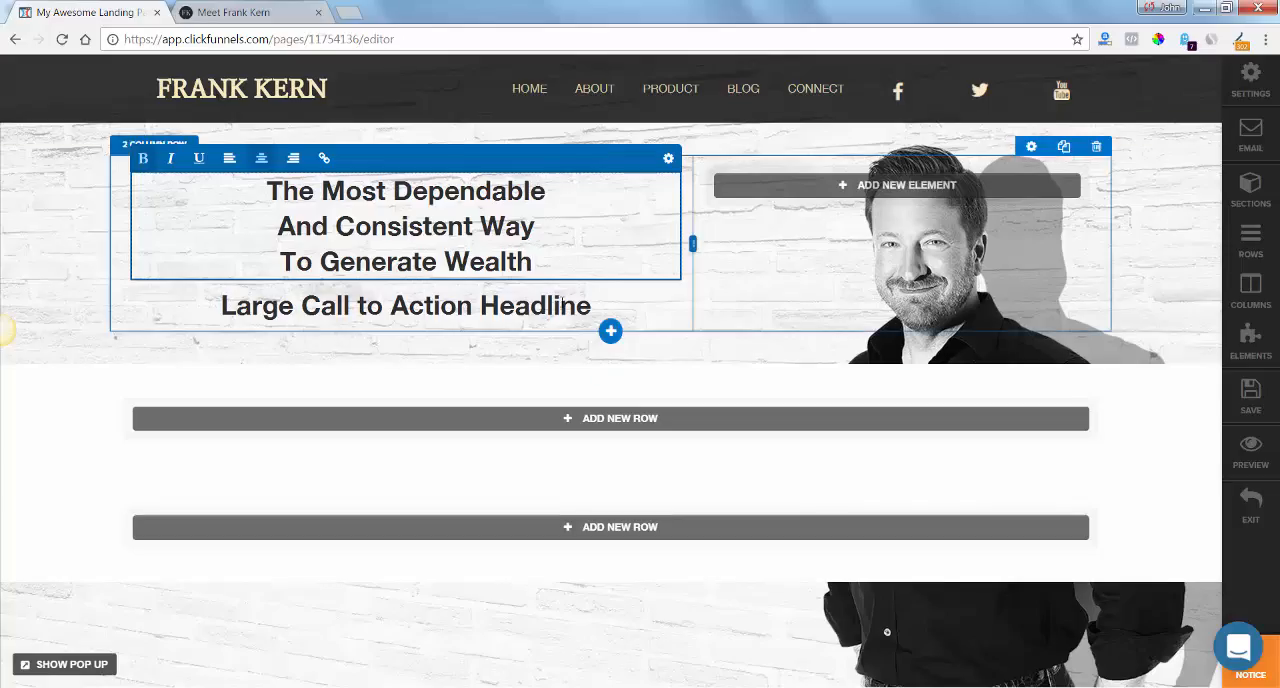
{"action": "left_click", "coordinate": [617, 306]}
{"action": "left_click_drag", "start_coordinate": [617, 306], "coordinate": [175, 316]}
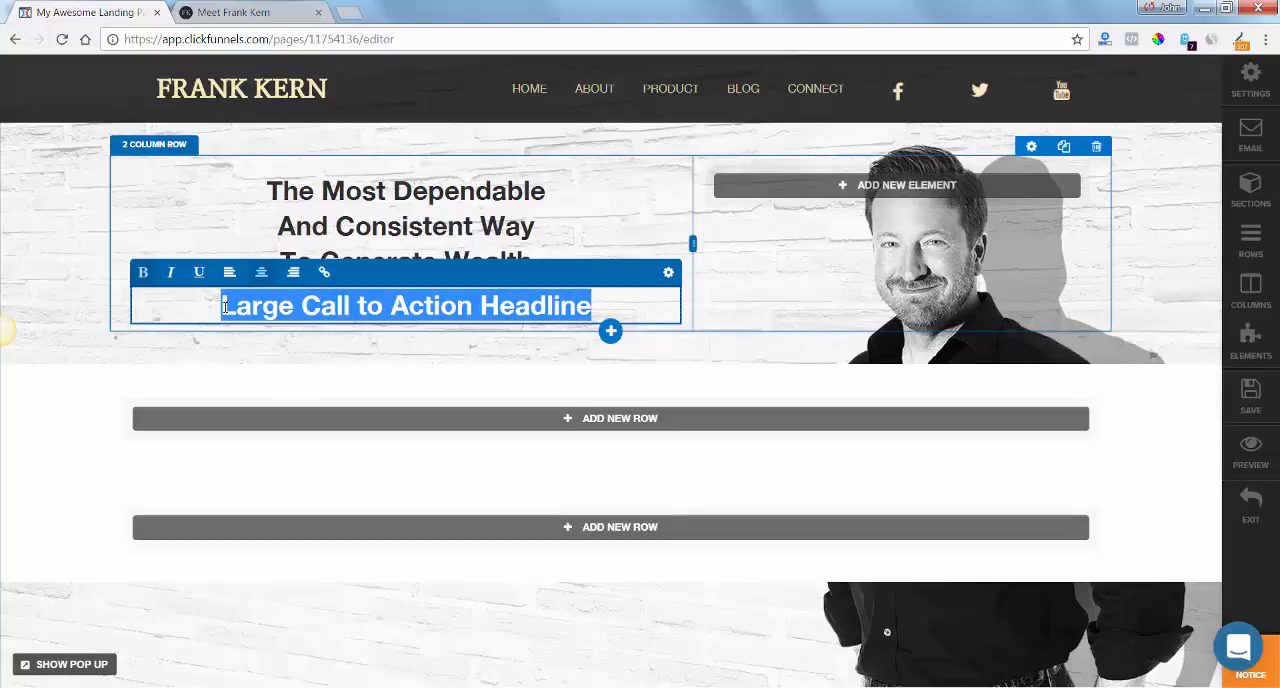
{"action": "key", "text": "ctrl+v"}
{"action": "left_click", "coordinate": [479, 411]}
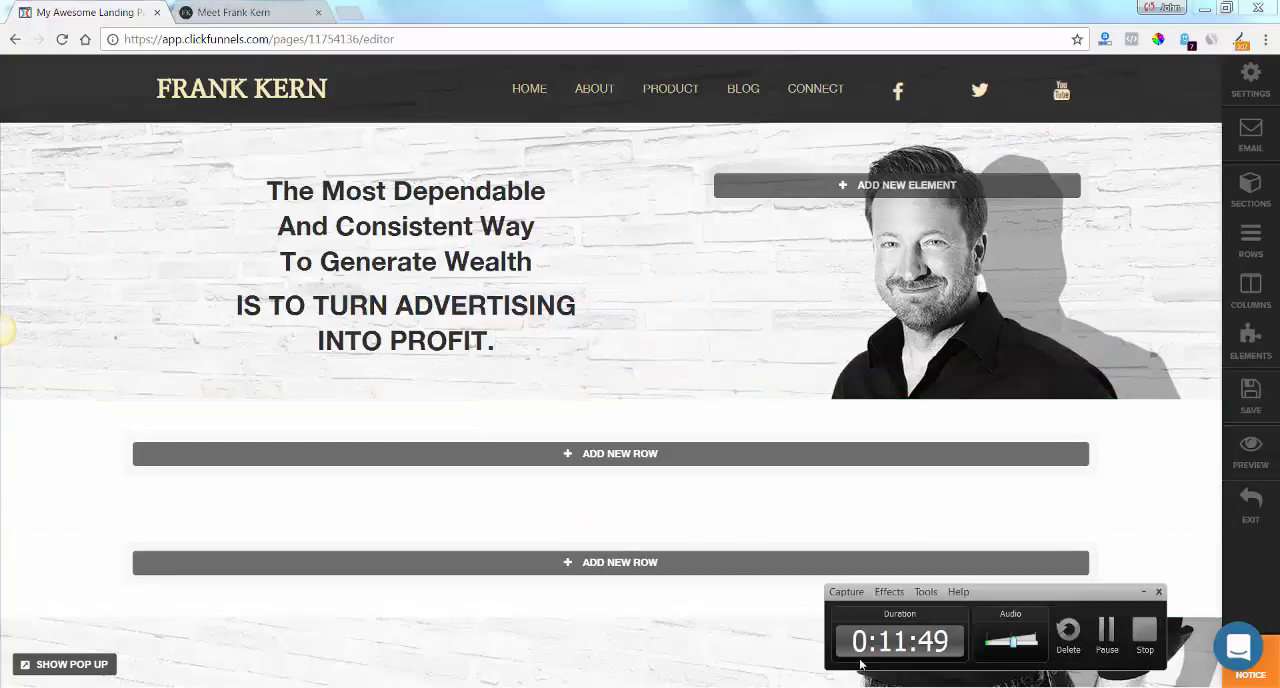
Set the first headline's font size to 31 px and its text transform to Uppercase.
{"action": "left_click", "coordinate": [683, 650]}
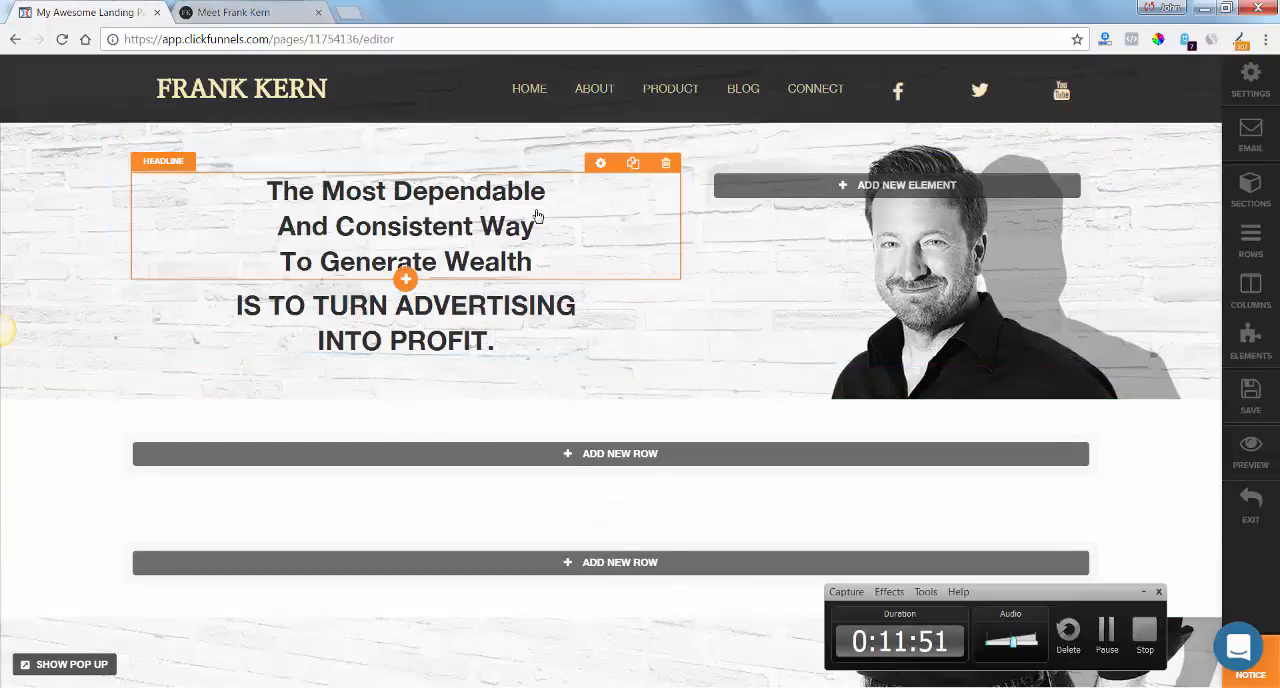
{"action": "left_click", "coordinate": [603, 163]}
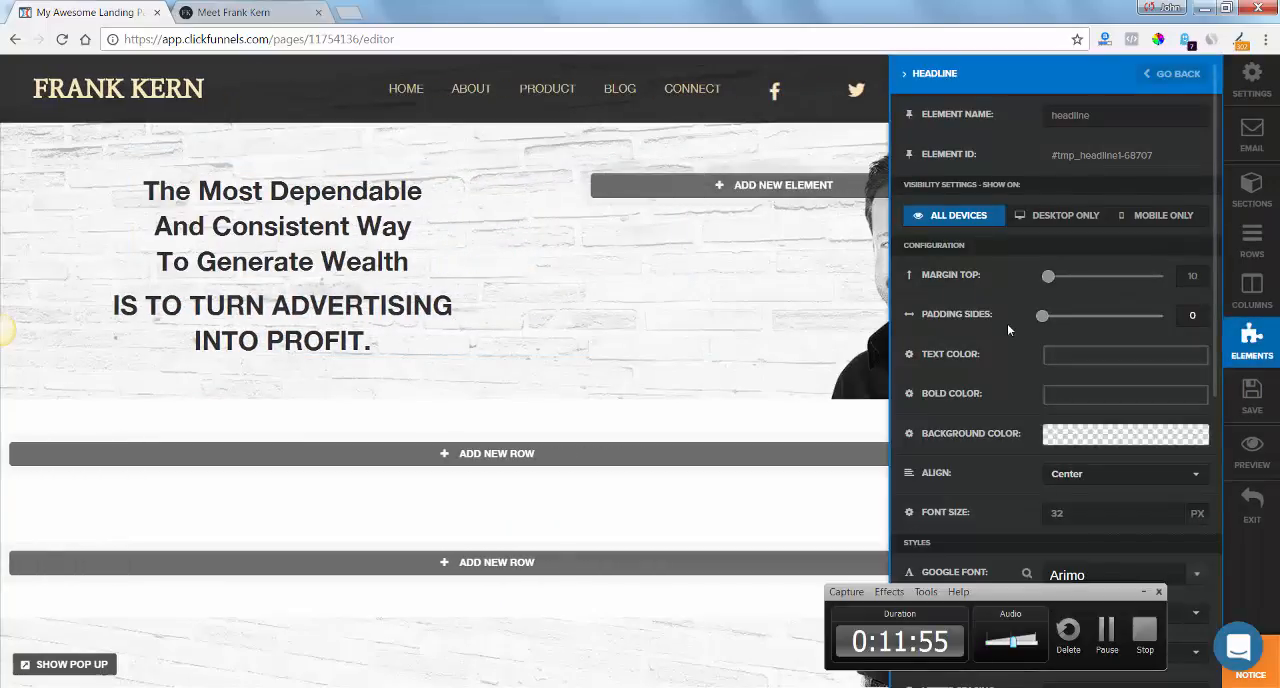
{"action": "left_click", "coordinate": [1169, 509]}
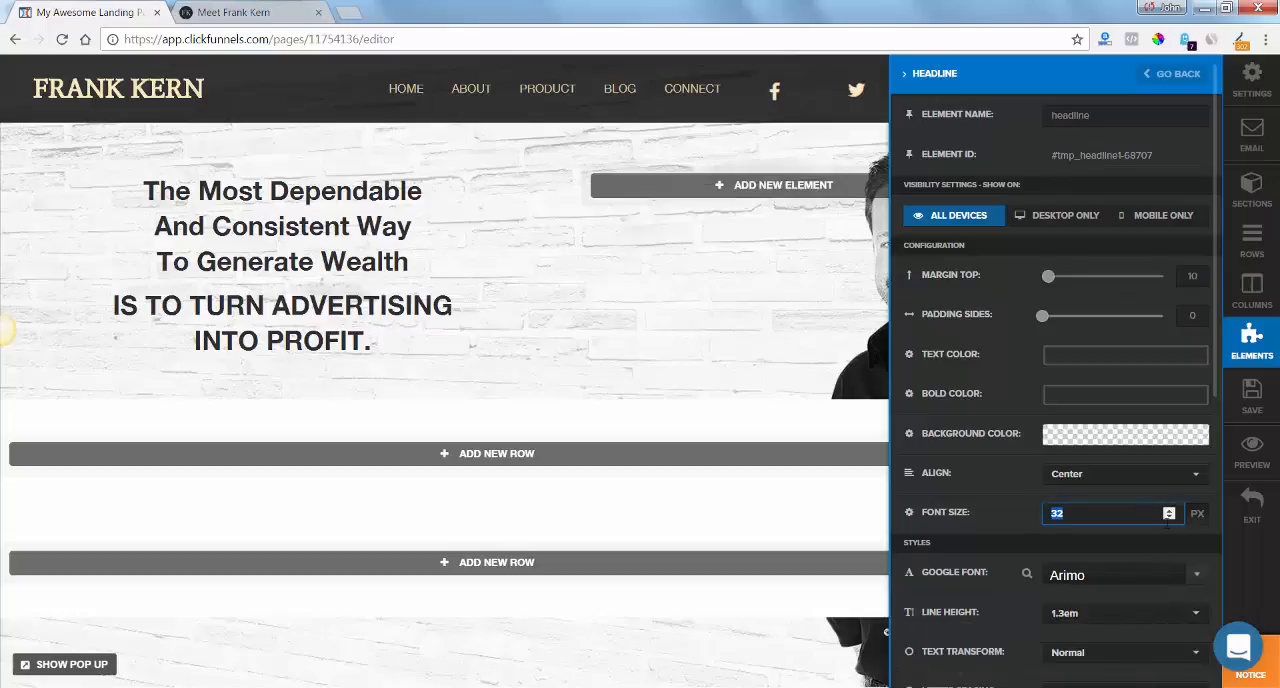
{"action": "left_click", "coordinate": [1170, 517]}
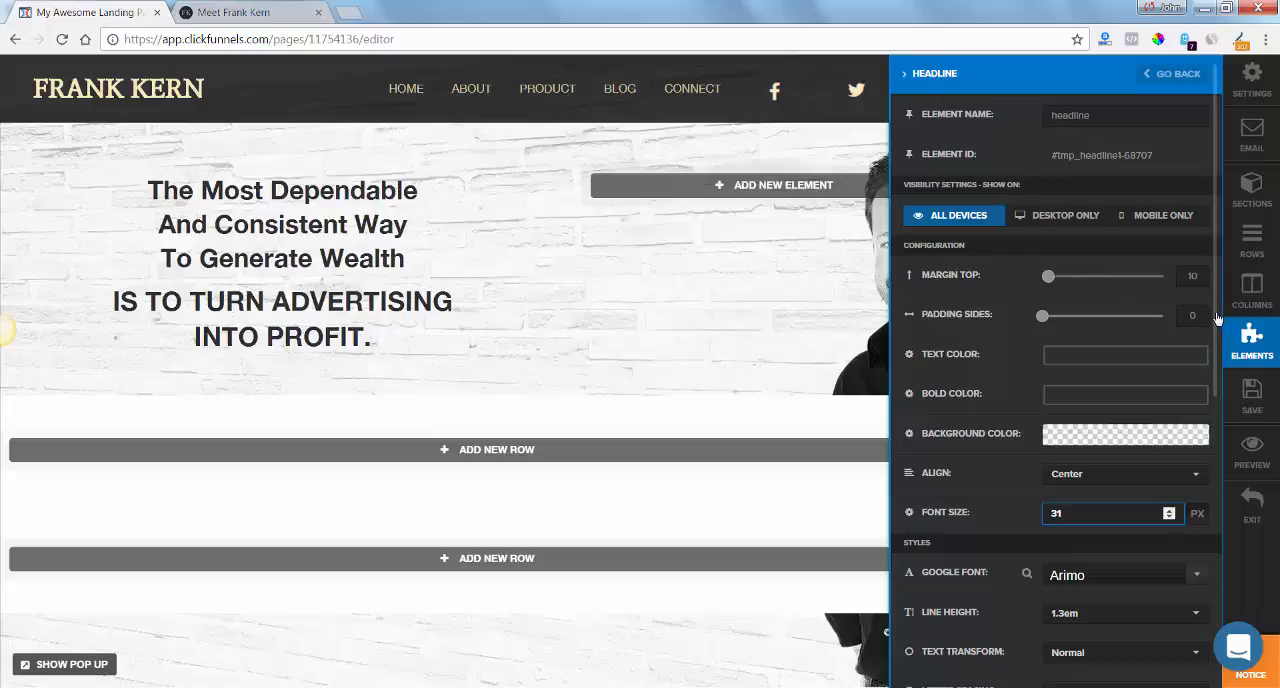
{"action": "left_click_drag", "start_coordinate": [1217, 318], "coordinate": [1229, 486]}
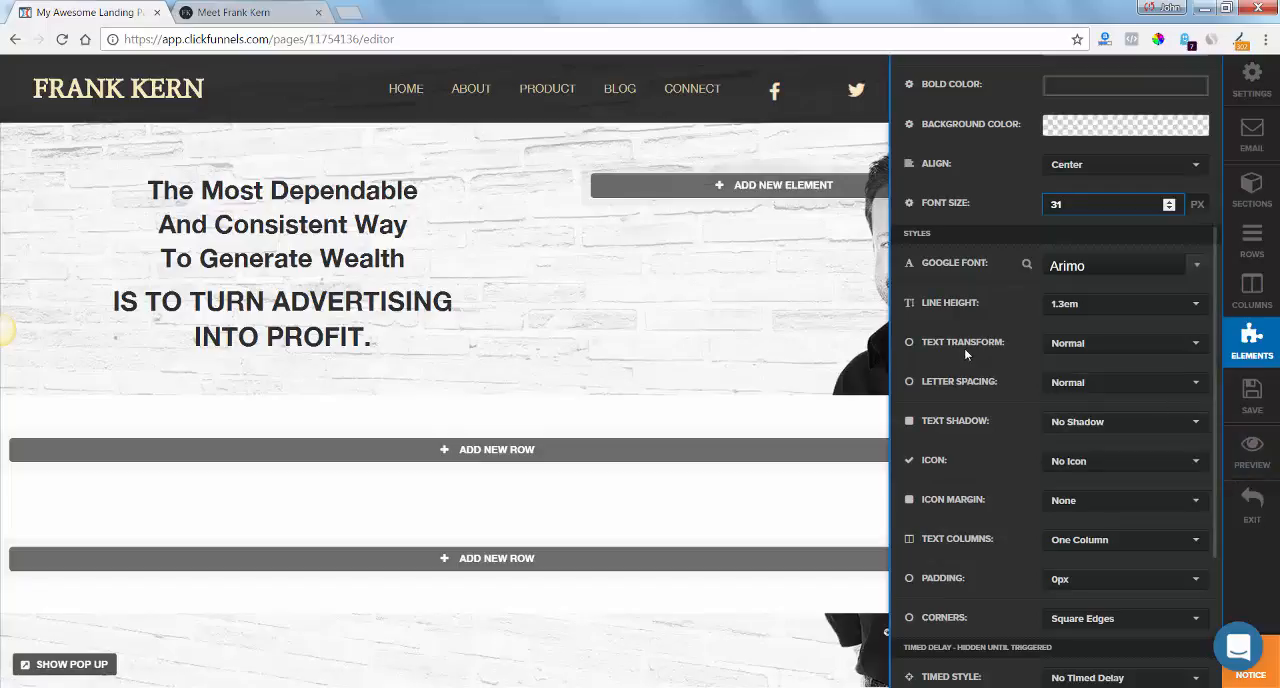
{"action": "left_click", "coordinate": [1127, 346]}
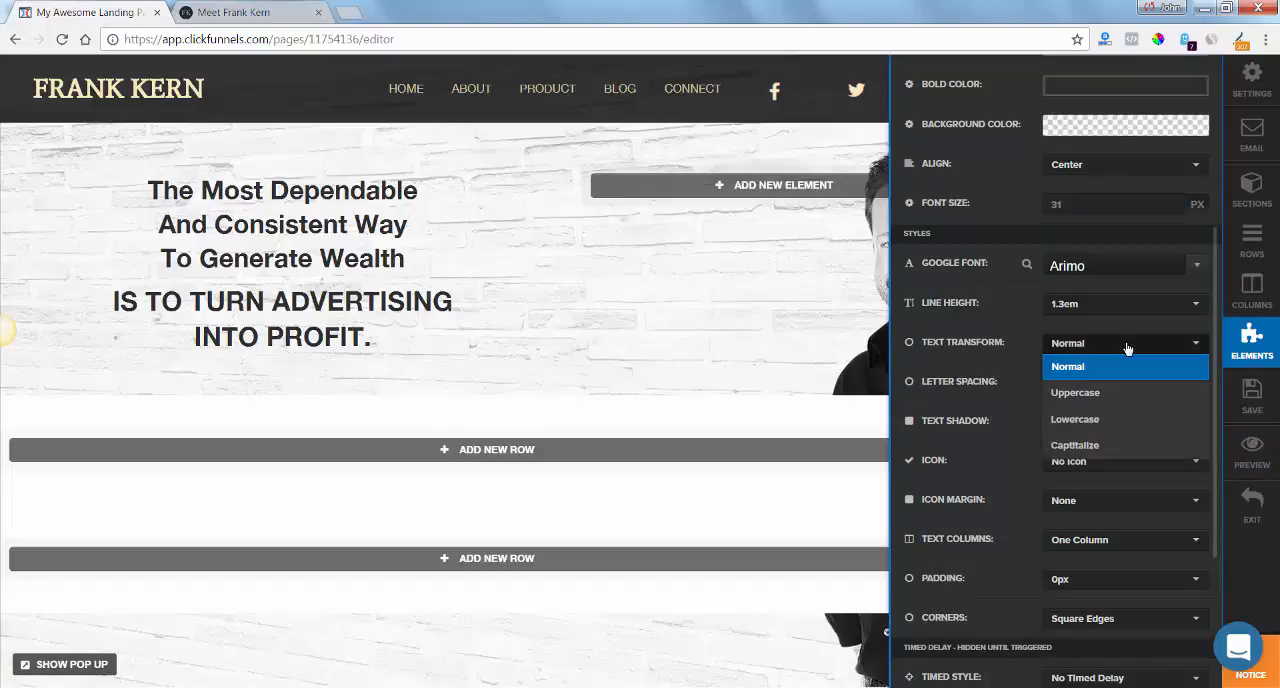
{"action": "left_click", "coordinate": [1118, 393]}
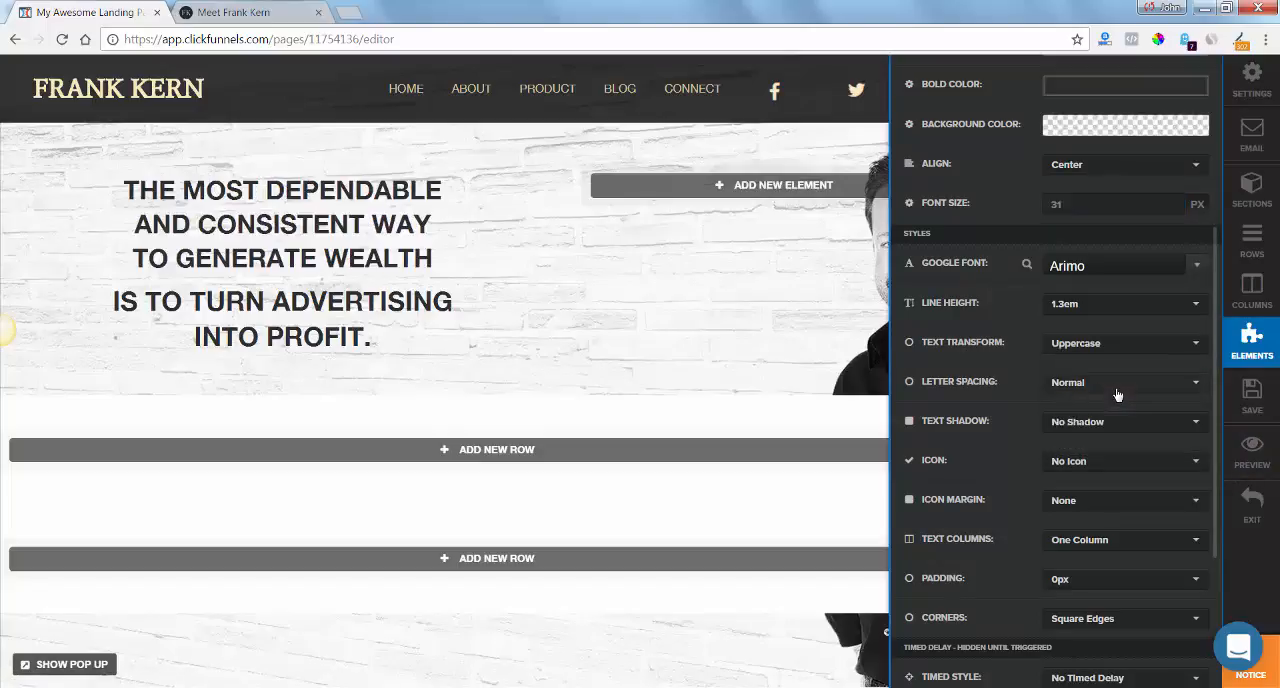
Compare the headline size with frankkern.com and increase the first headline's font size to 58 px.
{"action": "left_click", "coordinate": [227, 10]}
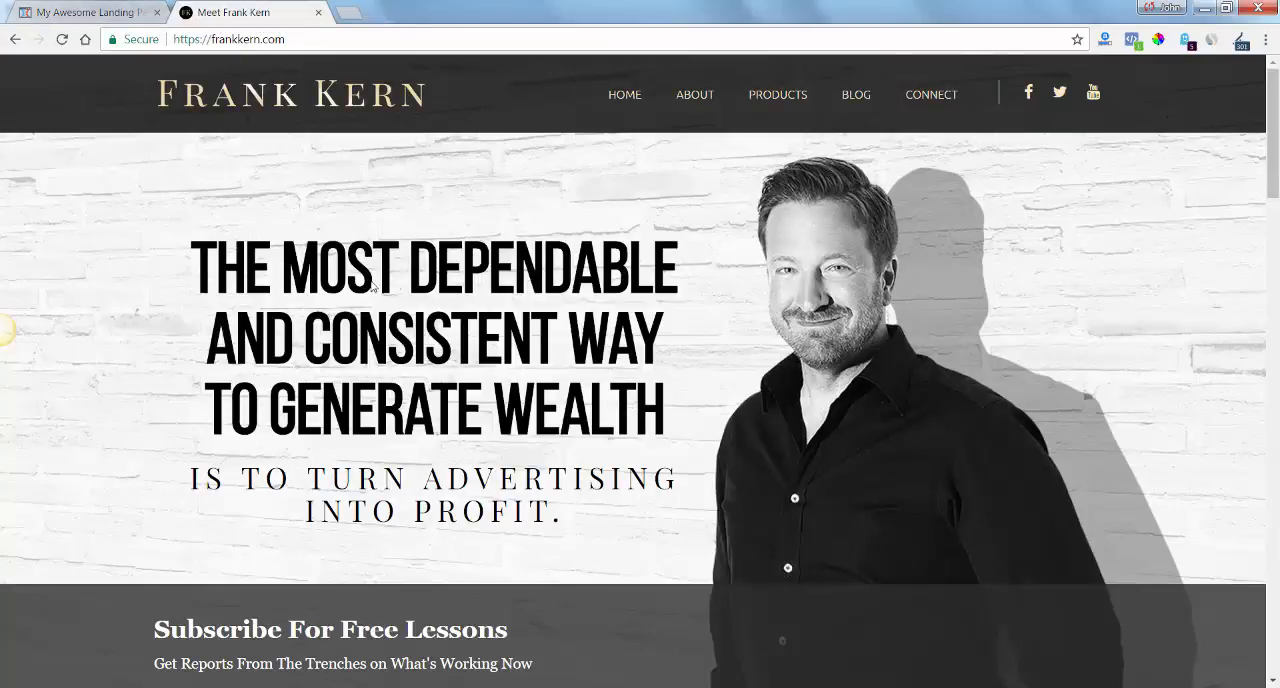
{"action": "left_click", "coordinate": [110, 12]}
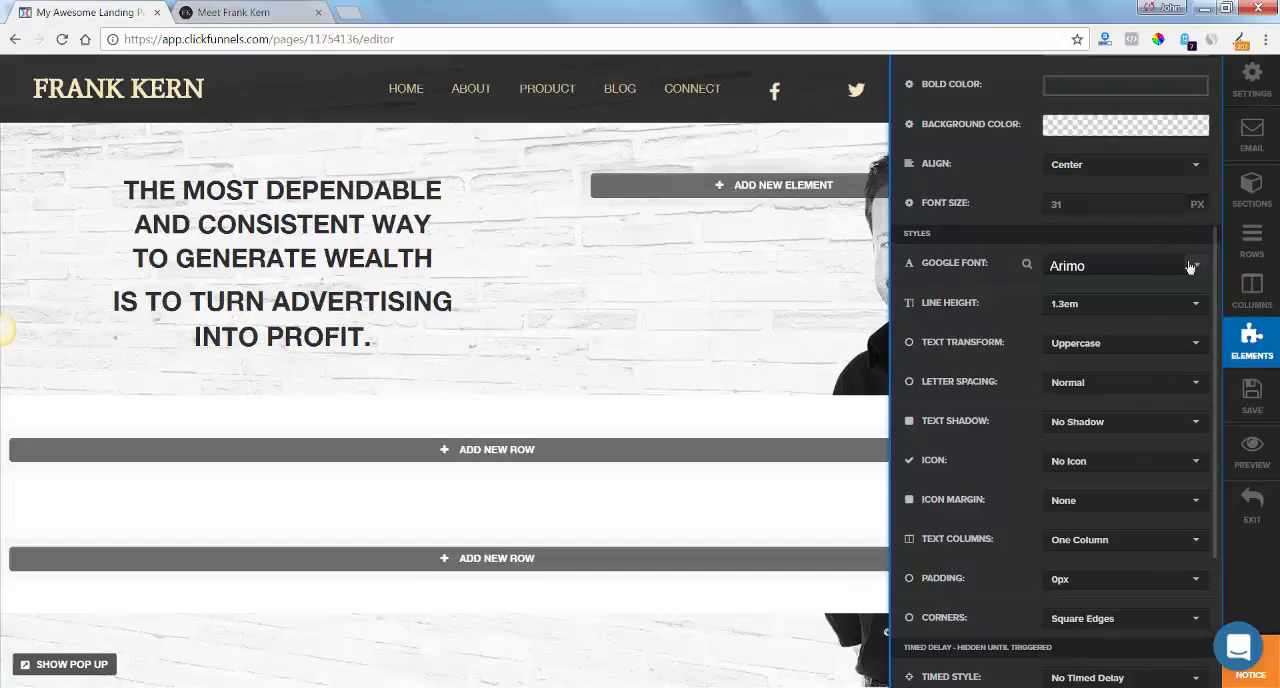
{"action": "left_click", "coordinate": [1170, 204]}
{"action": "key", "text": "Up"}
{"action": "key", "text": "Up"}
{"action": "key", "text": "Up"}
{"action": "key", "text": "Up"}
{"action": "key", "text": "Up"}
{"action": "key", "text": "Up"}
{"action": "key", "text": "Up"}
{"action": "key", "text": "Up"}
{"action": "key", "text": "Up"}
{"action": "key", "text": "Up"}
{"action": "key", "text": "Up"}
{"action": "key", "text": "Up"}
{"action": "key", "text": "Up"}
{"action": "key", "text": "Up"}
{"action": "key", "text": "Up"}
{"action": "key", "text": "Up"}
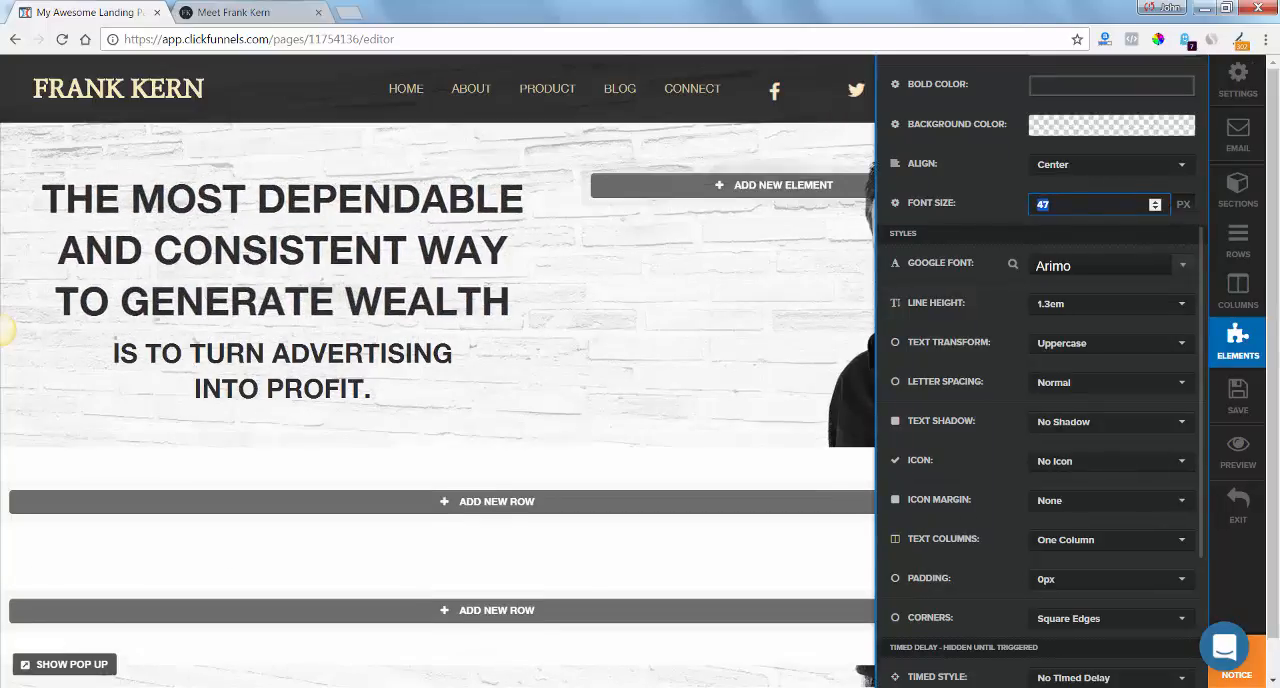
{"action": "left_click", "coordinate": [243, 14]}
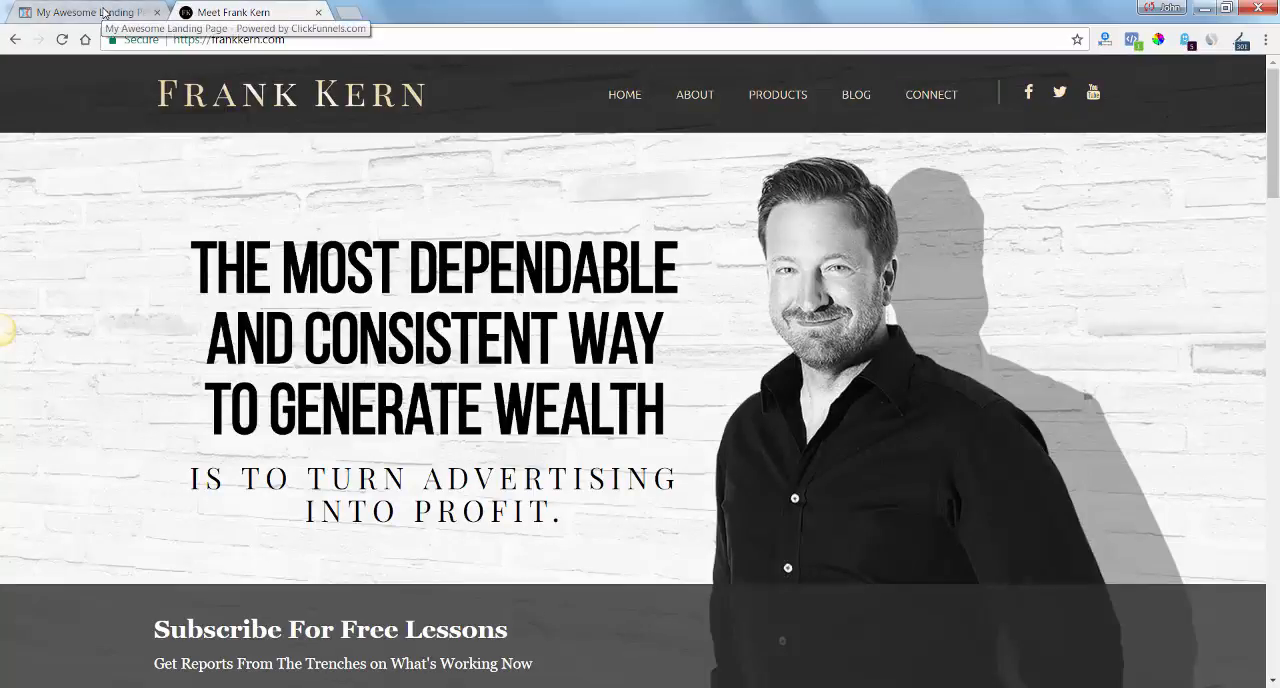
{"action": "left_click", "coordinate": [103, 14]}
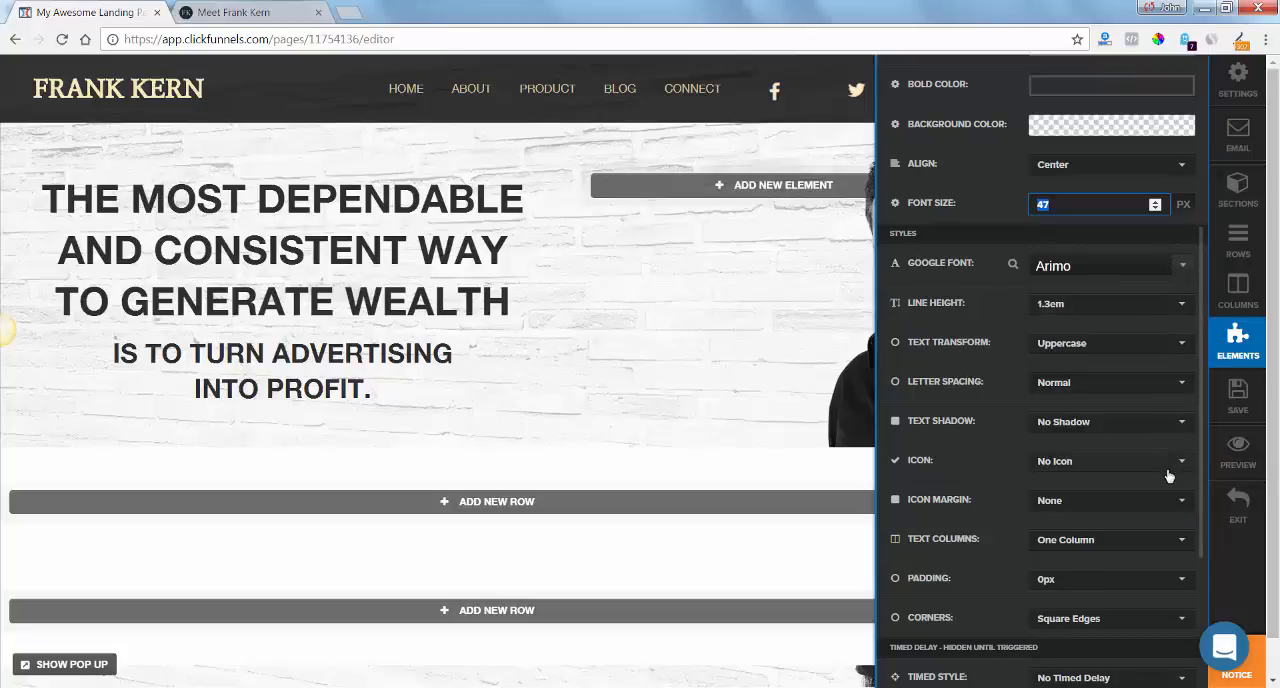
{"action": "left_click", "coordinate": [1155, 201]}
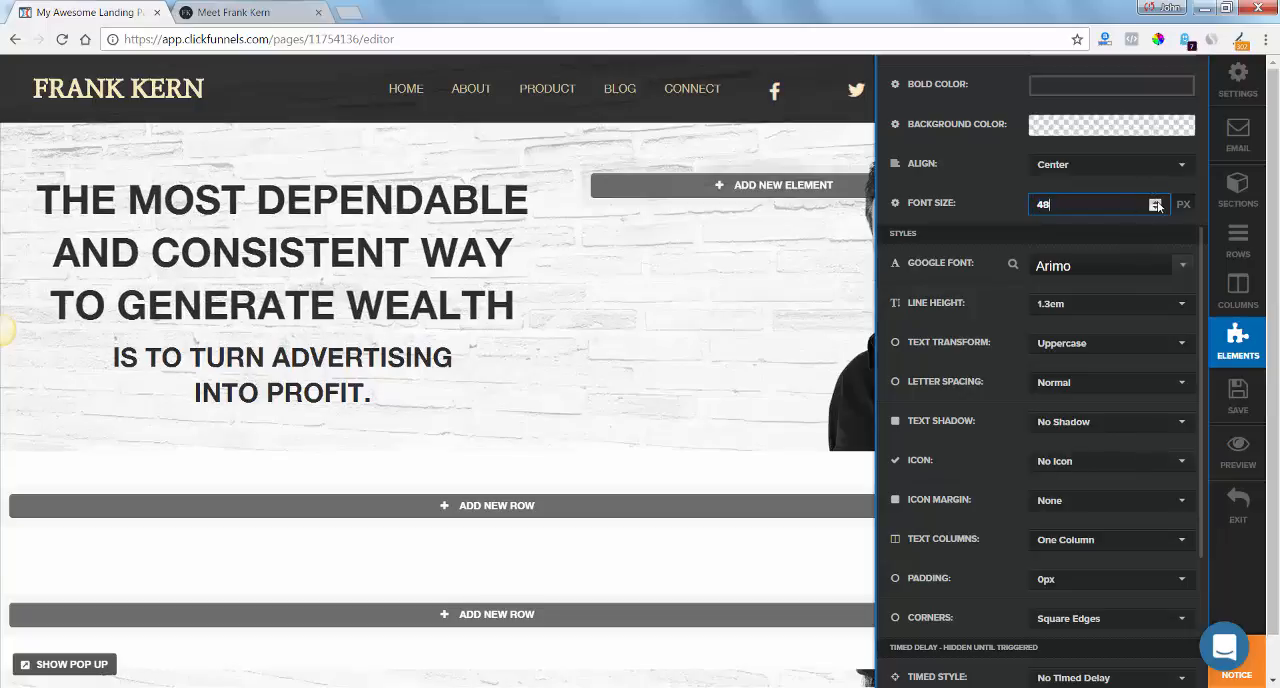
{"action": "left_click", "coordinate": [1155, 201]}
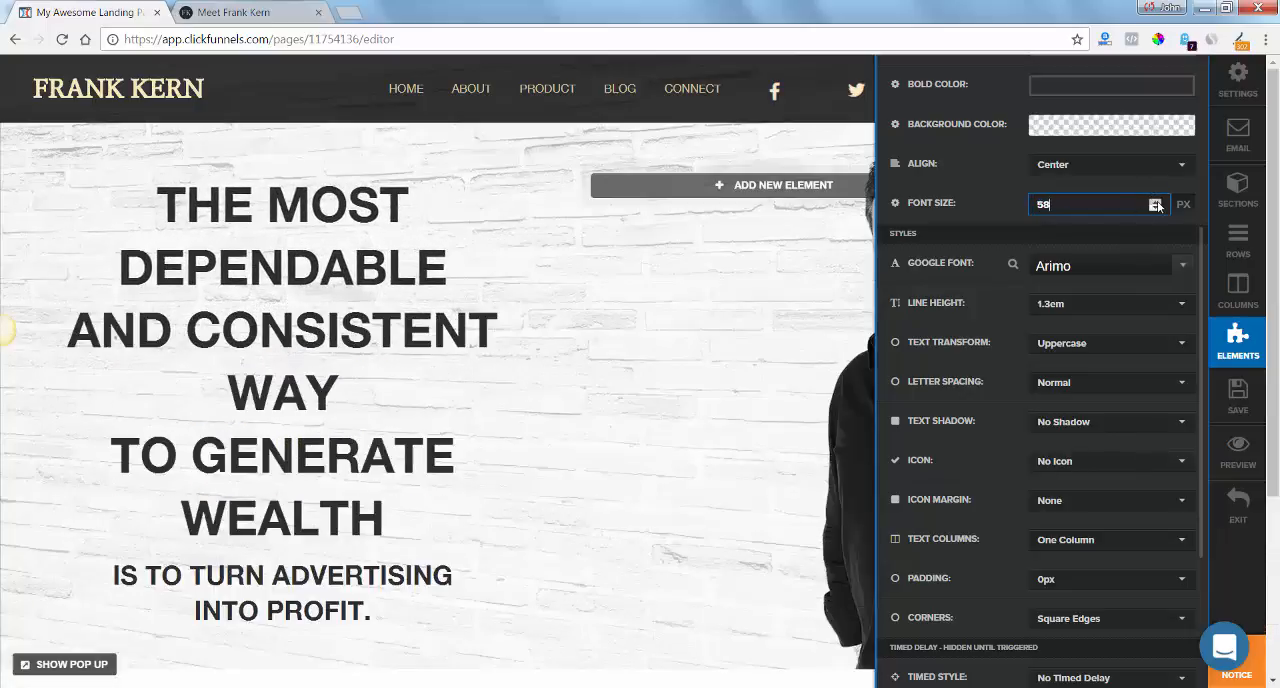
Widen the text column of the banner row so the main headline wraps onto three lines, and compare it with frankkern.com.
{"action": "left_click", "coordinate": [557, 331]}
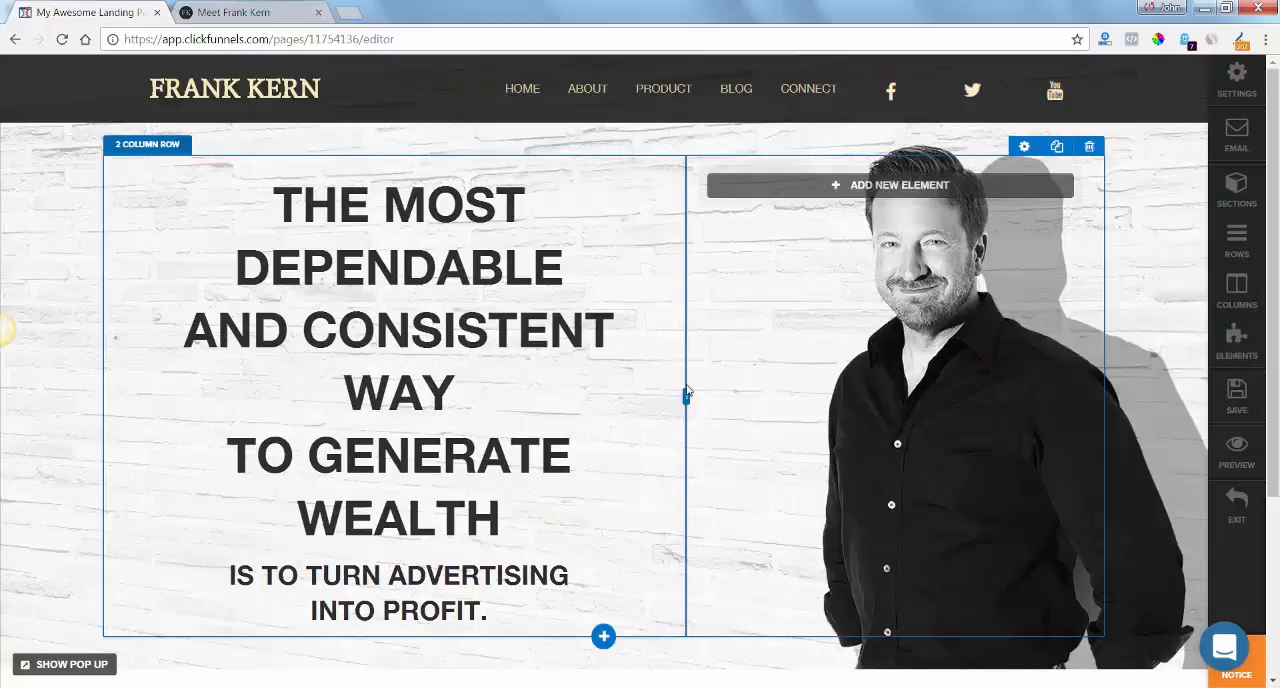
{"action": "left_click_drag", "start_coordinate": [768, 385], "coordinate": [824, 381]}
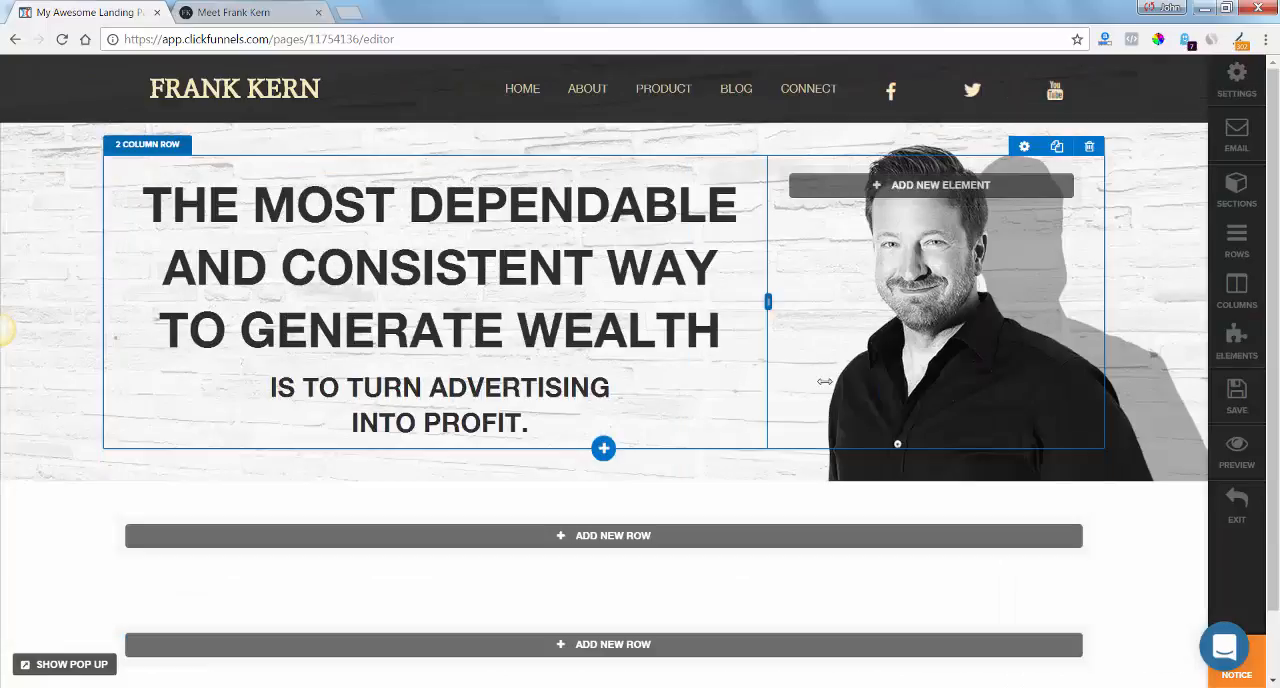
{"action": "left_click", "coordinate": [248, 12]}
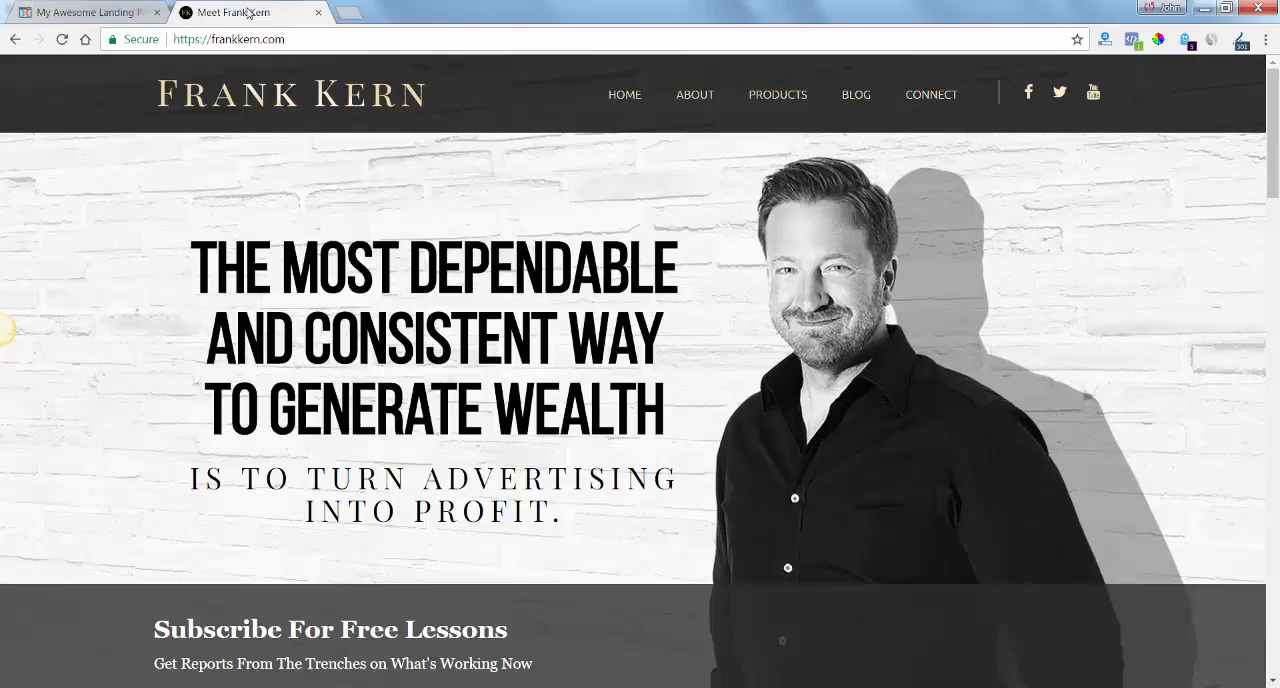
{"action": "left_click", "coordinate": [104, 12]}
Set the font size of the subheadline "IS TO TURN ADVERTISING INTO PROFIT." to 44 px.
{"action": "mouse_move", "coordinate": [746, 260]}
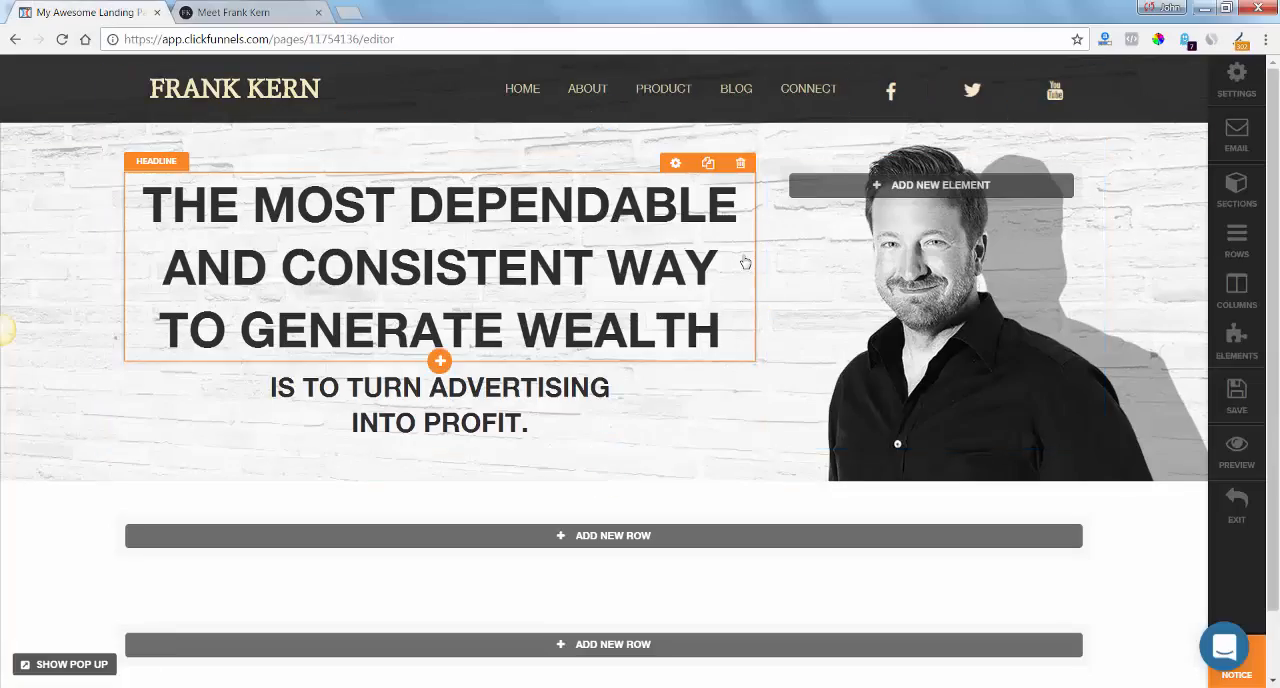
{"action": "left_click", "coordinate": [677, 166]}
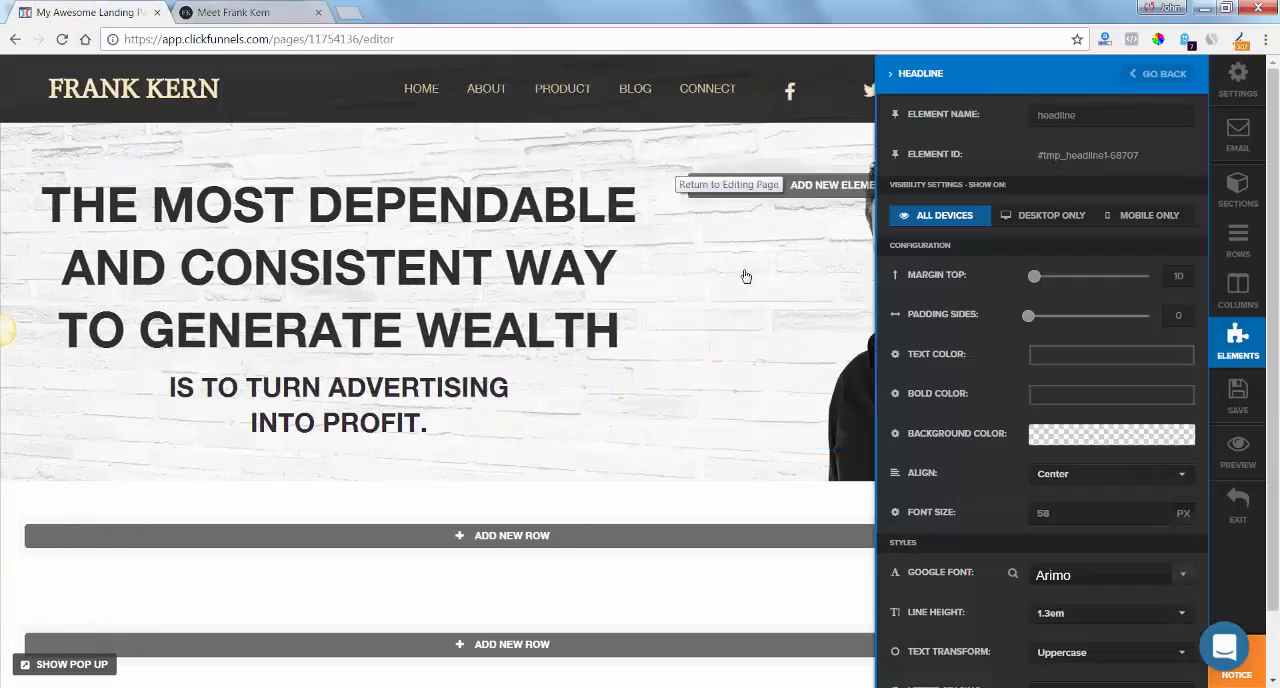
{"action": "left_click", "coordinate": [463, 390]}
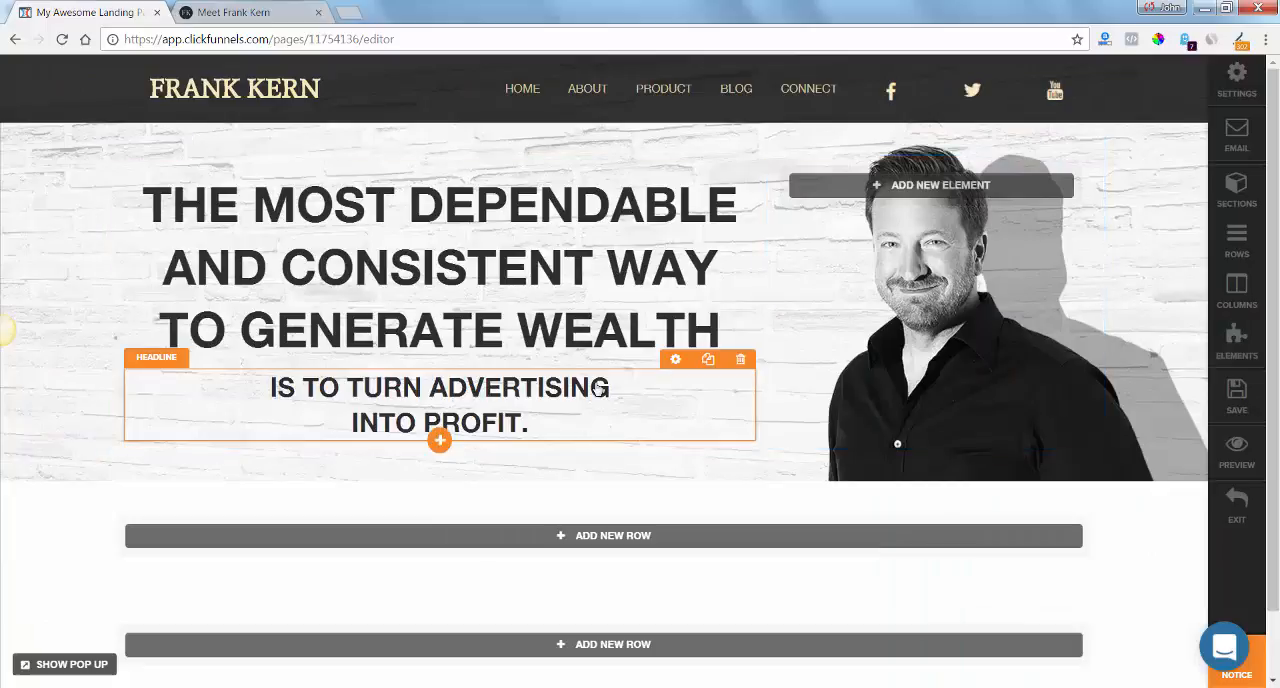
{"action": "left_click", "coordinate": [673, 361]}
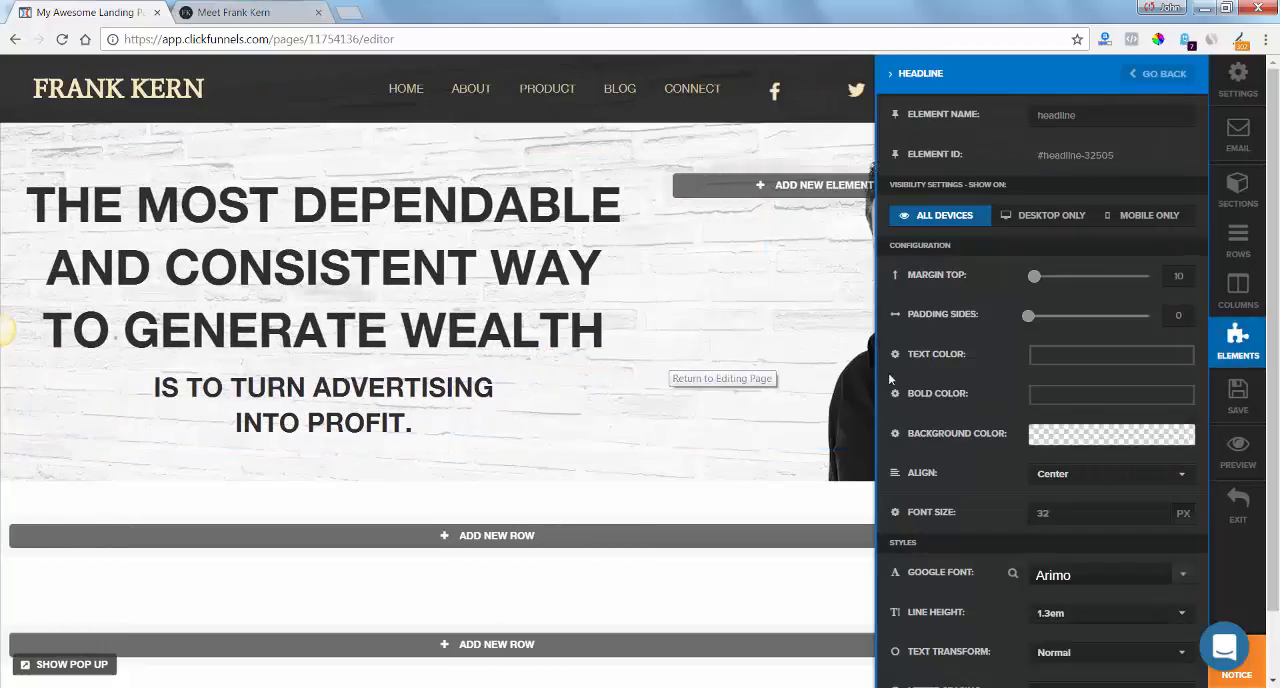
{"action": "left_click", "coordinate": [1156, 510]}
{"action": "left_click", "coordinate": [1156, 510]}
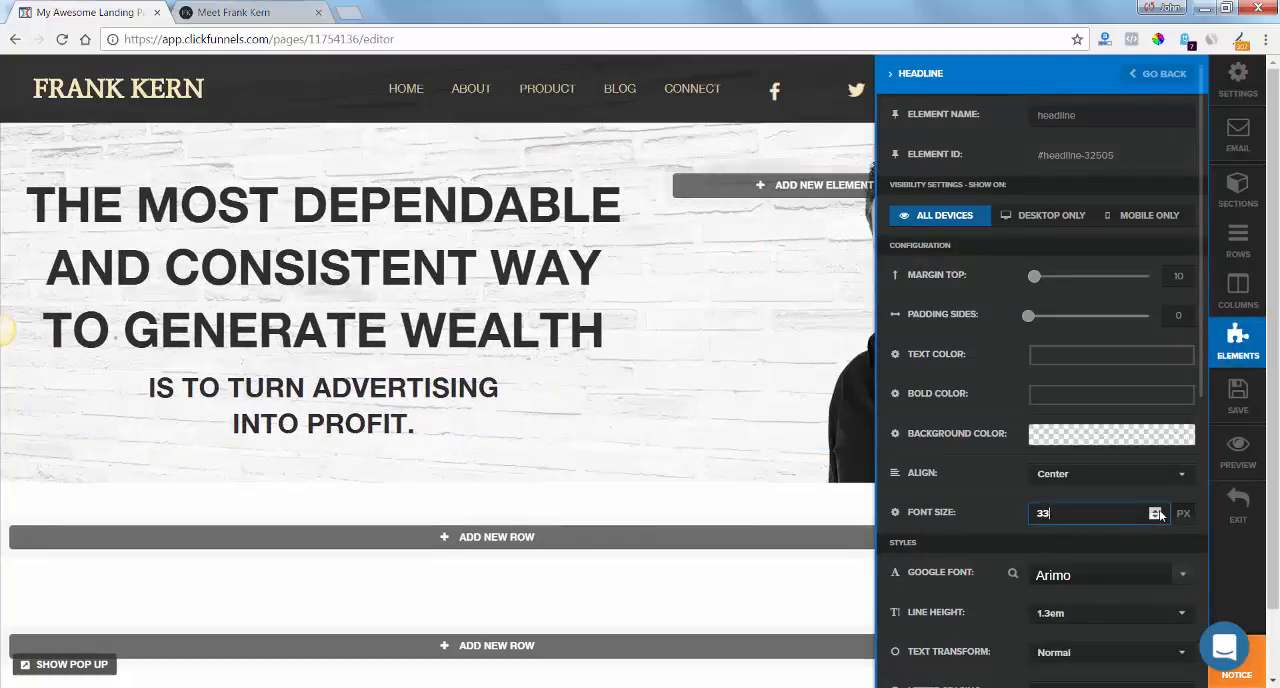
{"action": "left_click", "coordinate": [1156, 510]}
{"action": "left_click", "coordinate": [1156, 510]}
{"action": "left_click", "coordinate": [1156, 510]}
{"action": "left_click", "coordinate": [1156, 510]}
{"action": "left_click", "coordinate": [1156, 510]}
{"action": "left_click", "coordinate": [1156, 510]}
{"action": "left_click", "coordinate": [1156, 510]}
{"action": "left_click", "coordinate": [1156, 510]}
{"action": "left_click", "coordinate": [1156, 510]}
{"action": "left_click", "coordinate": [1156, 510]}
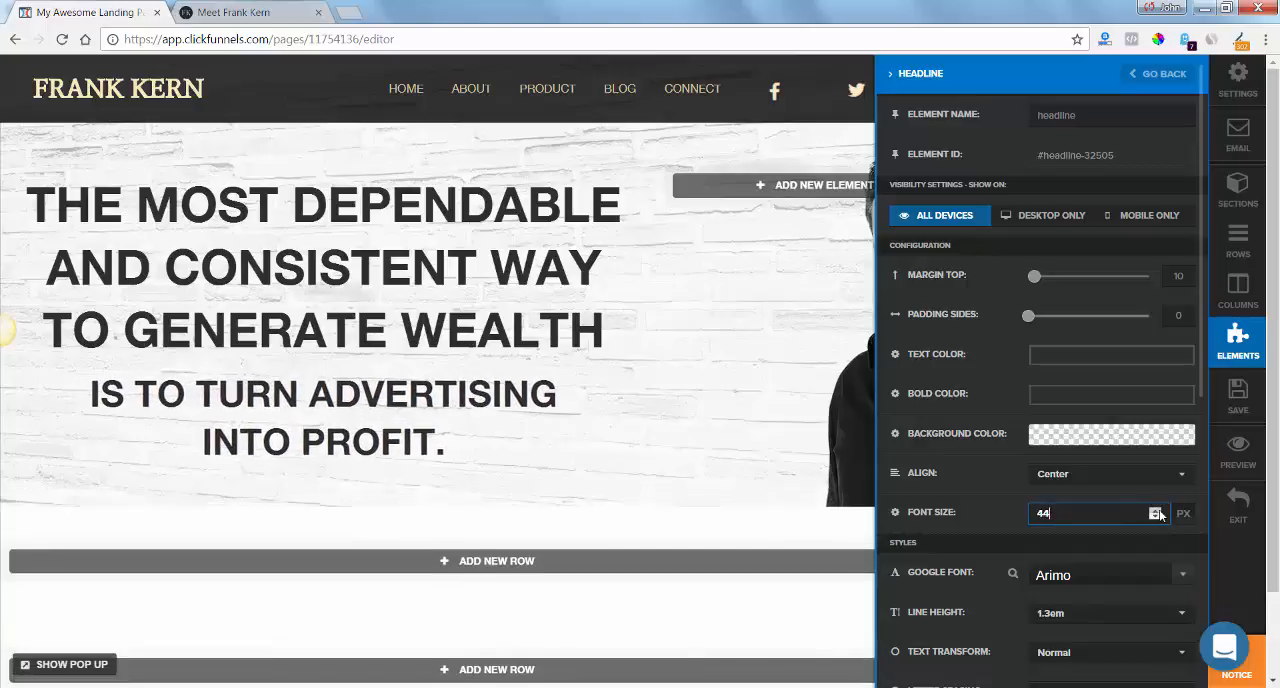
Change the subheadline's Google font to Average and save the page.
{"action": "left_click", "coordinate": [1140, 580]}
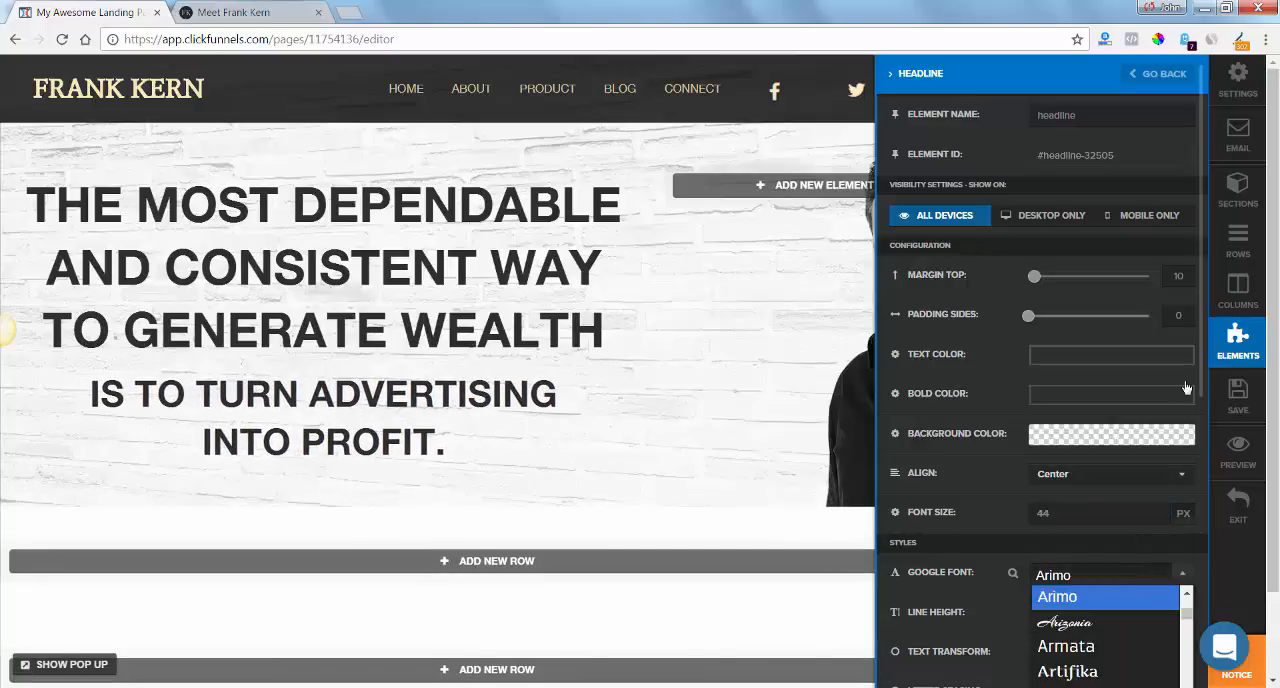
{"action": "scroll", "coordinate": [1202, 367], "scroll_direction": "down", "scroll_amount": 3}
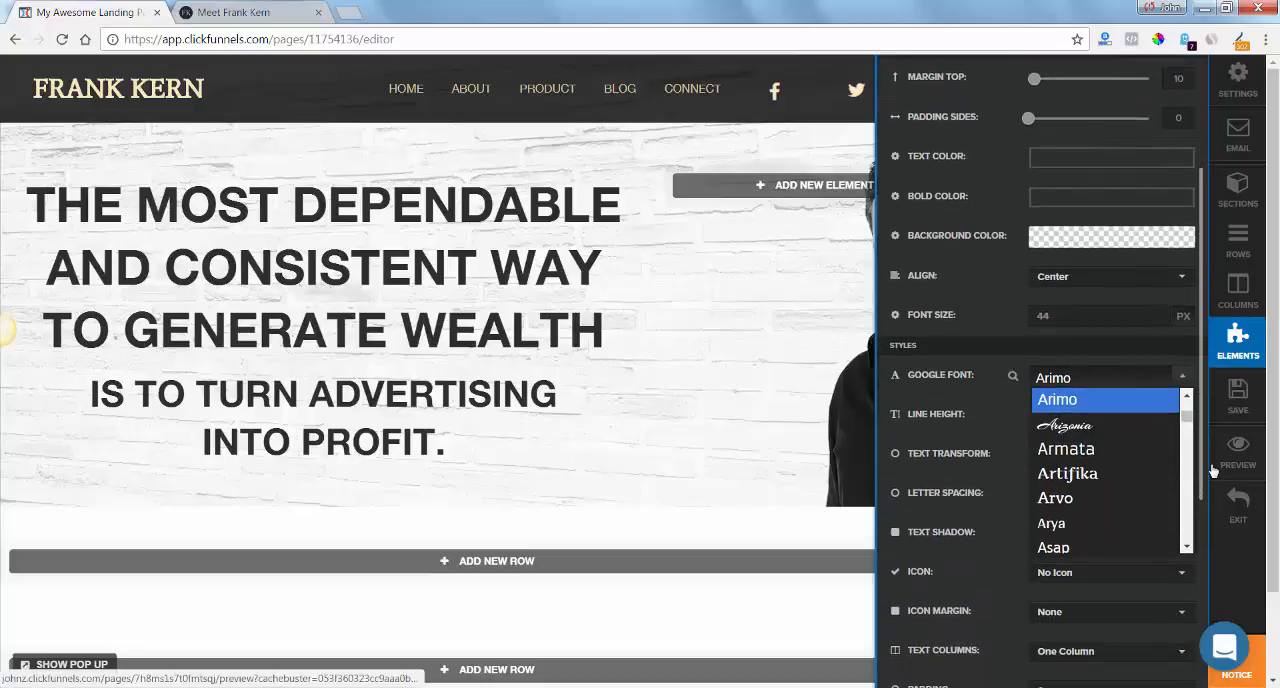
{"action": "left_click", "coordinate": [1188, 513]}
{"action": "left_click", "coordinate": [1188, 513]}
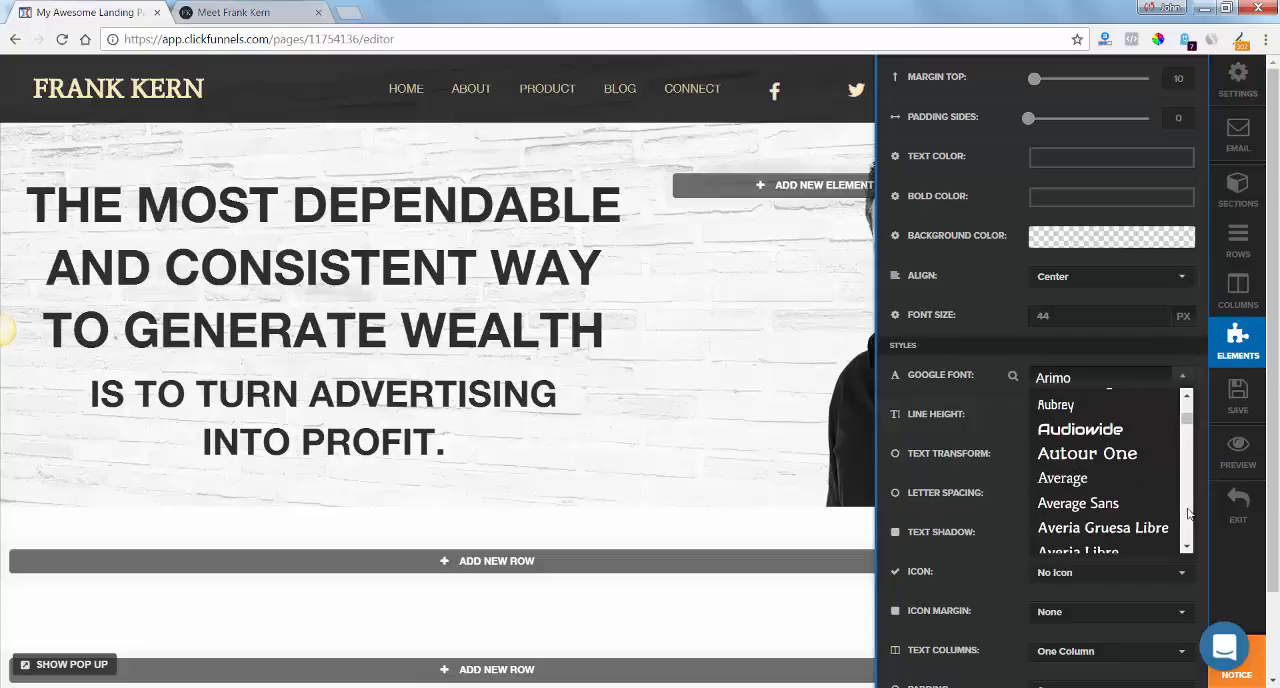
{"action": "left_click", "coordinate": [1105, 481]}
{"action": "left_click", "coordinate": [709, 417]}
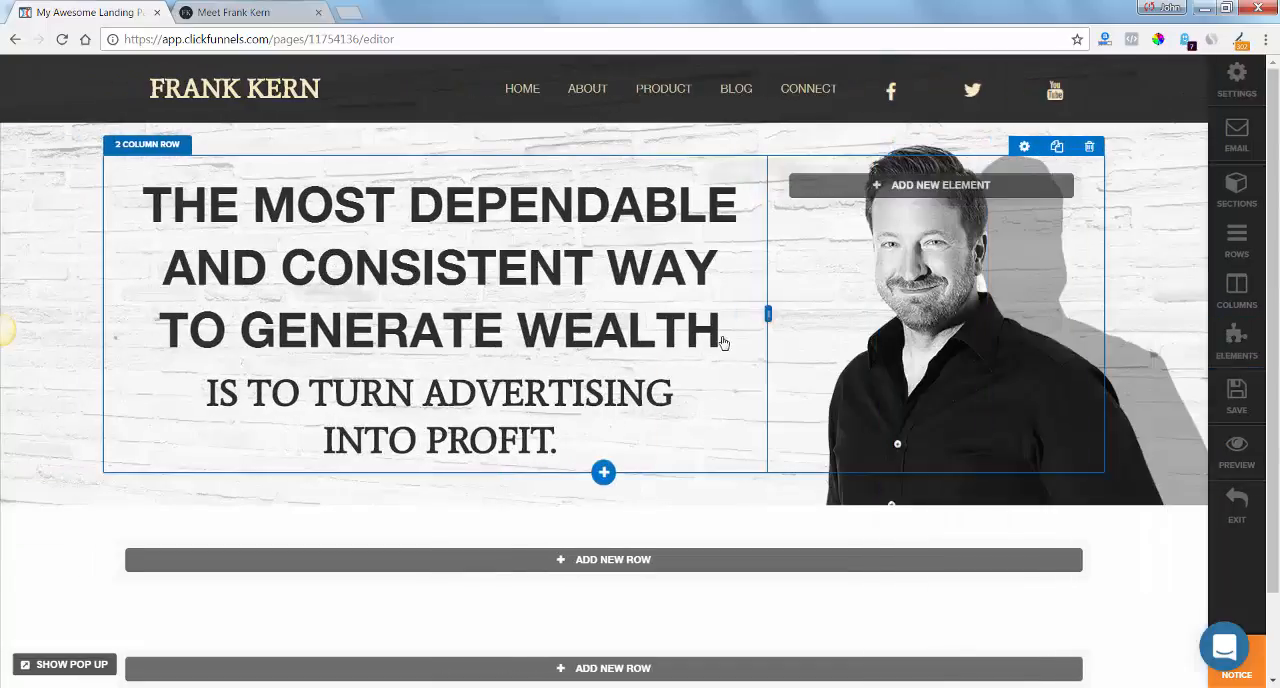
{"action": "left_click", "coordinate": [1237, 393]}
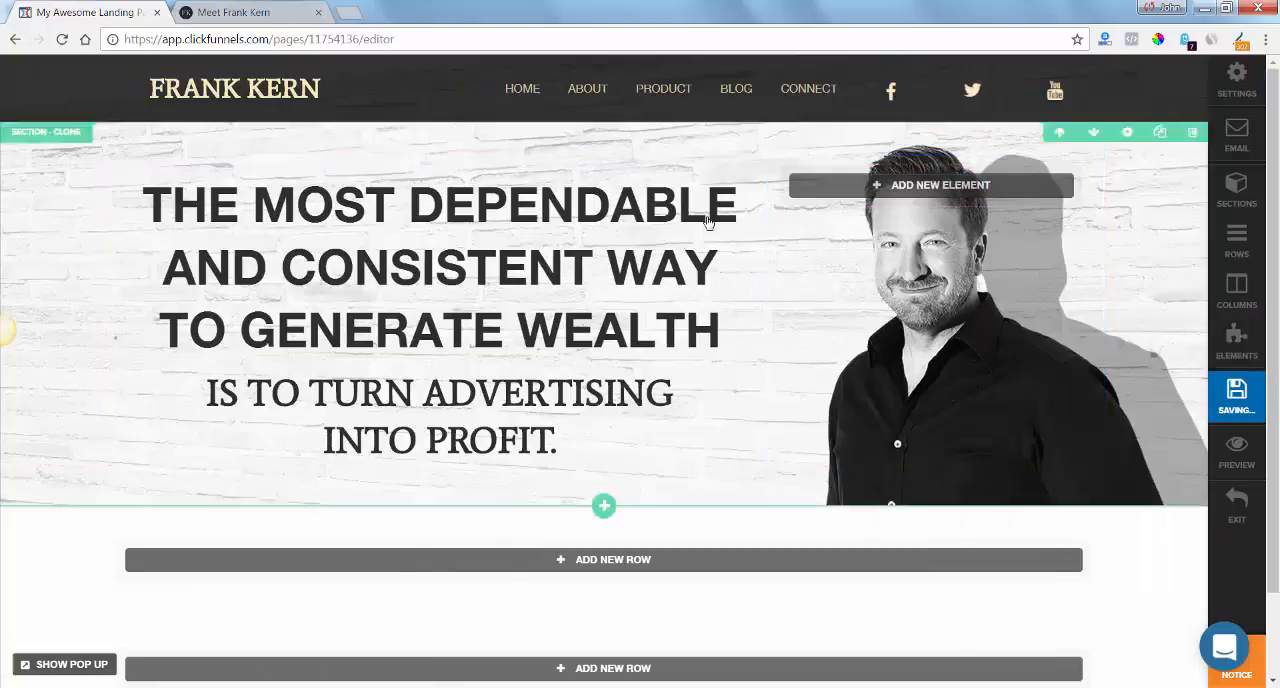
Increase the main headline's top margin to lower the text block as on frankkern.com, and save the page.
{"action": "left_click", "coordinate": [238, 13]}
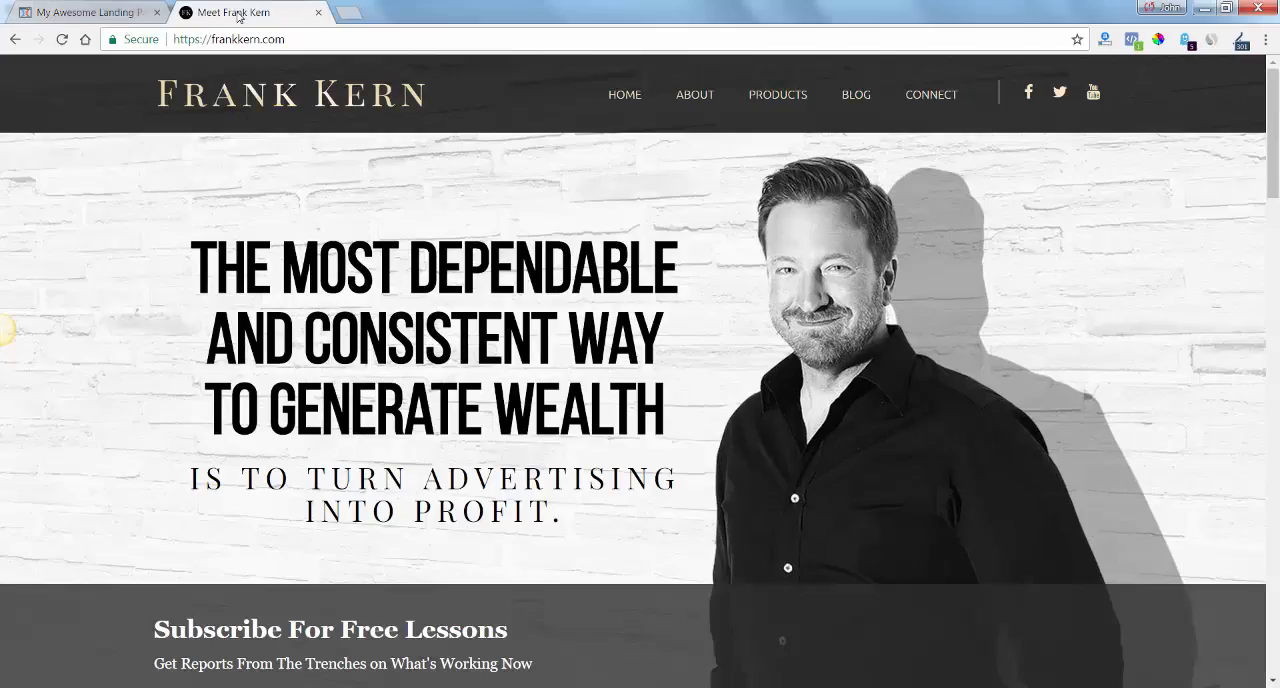
{"action": "left_click", "coordinate": [116, 14]}
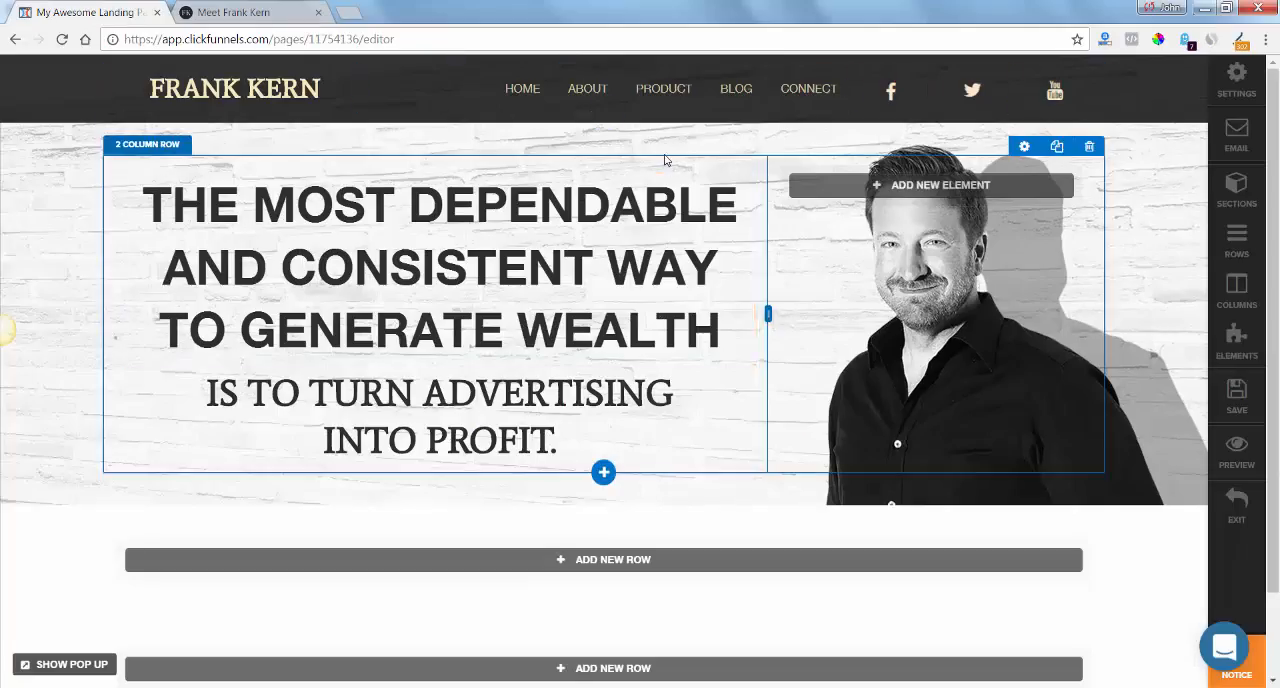
{"action": "left_click", "coordinate": [248, 13]}
{"action": "left_click", "coordinate": [94, 12]}
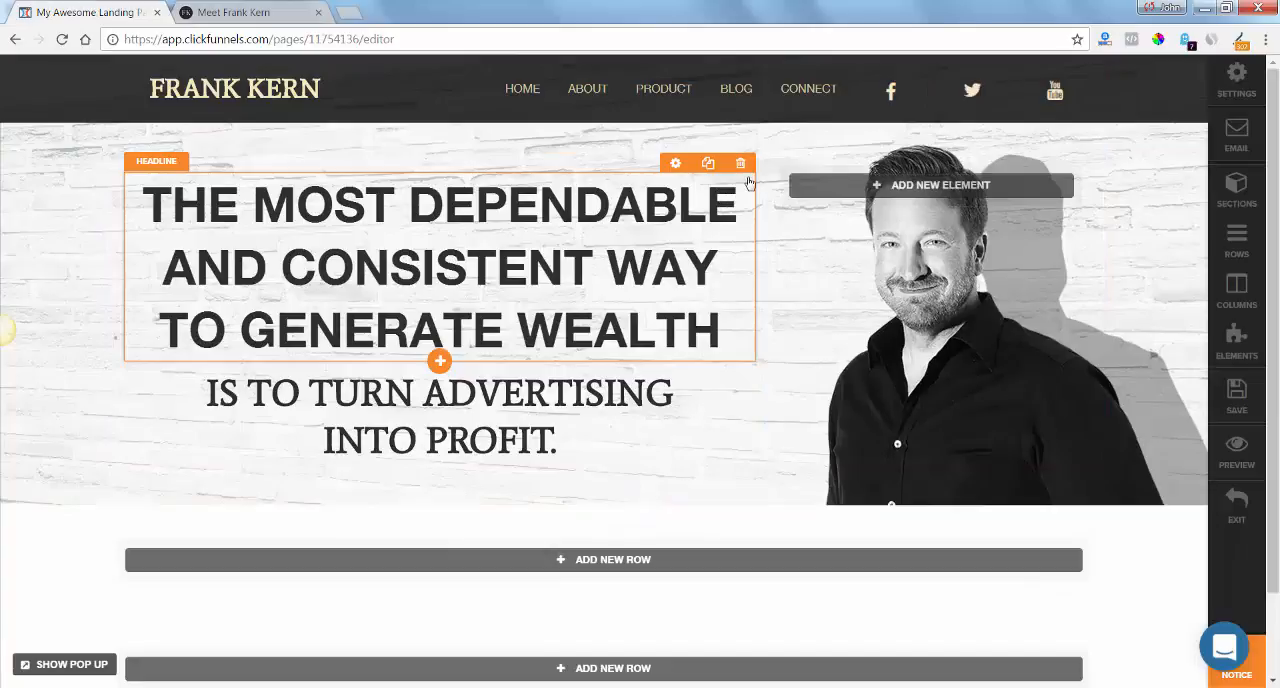
{"action": "left_click", "coordinate": [676, 164]}
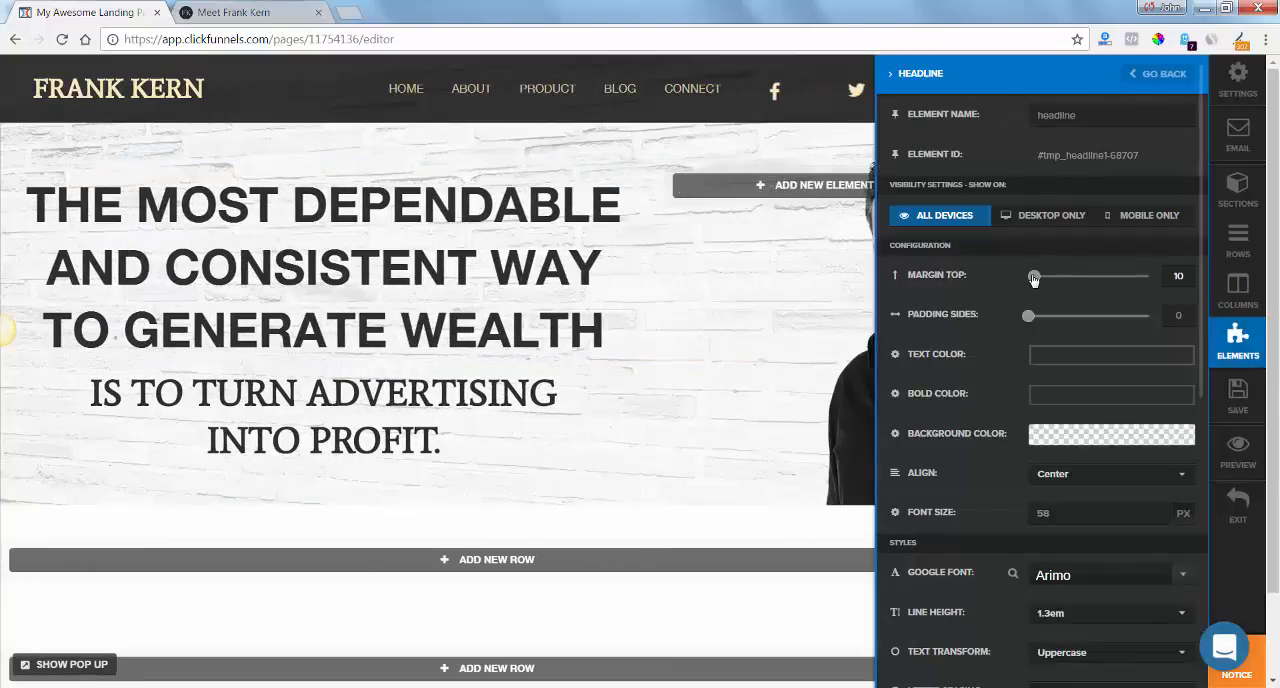
{"action": "left_click_drag", "start_coordinate": [1034, 279], "coordinate": [1069, 280]}
{"action": "left_click", "coordinate": [816, 316]}
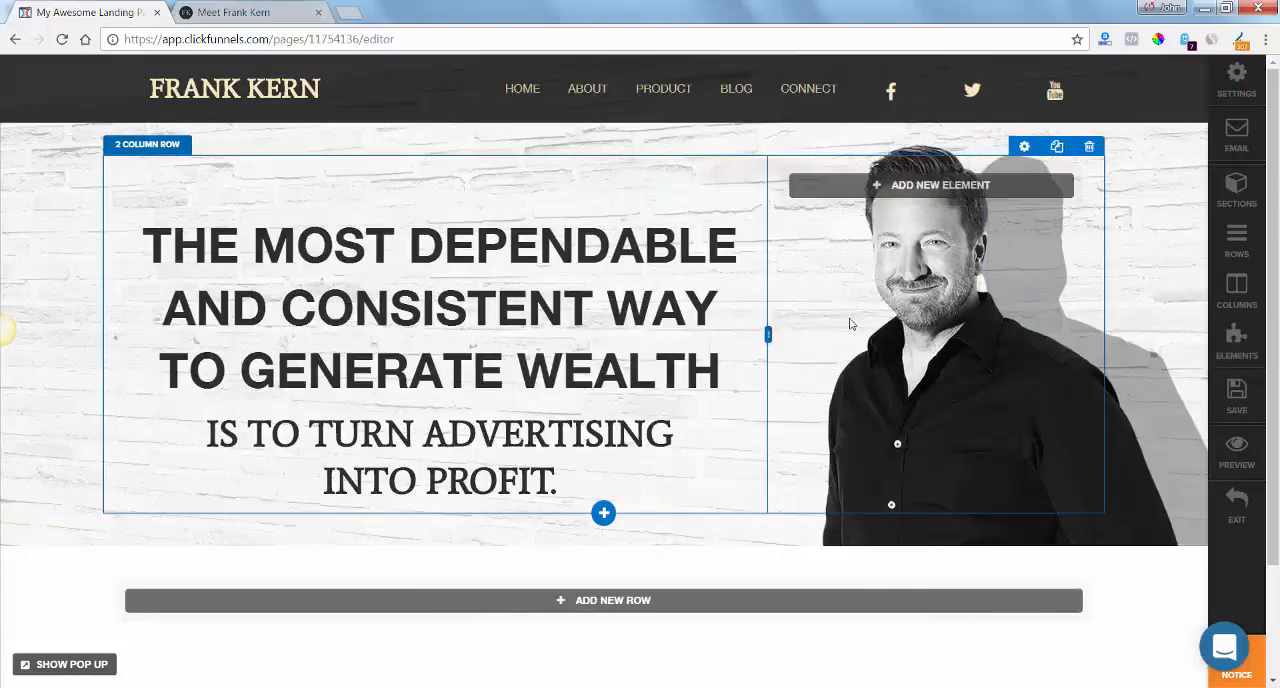
{"action": "left_click", "coordinate": [1236, 395]}
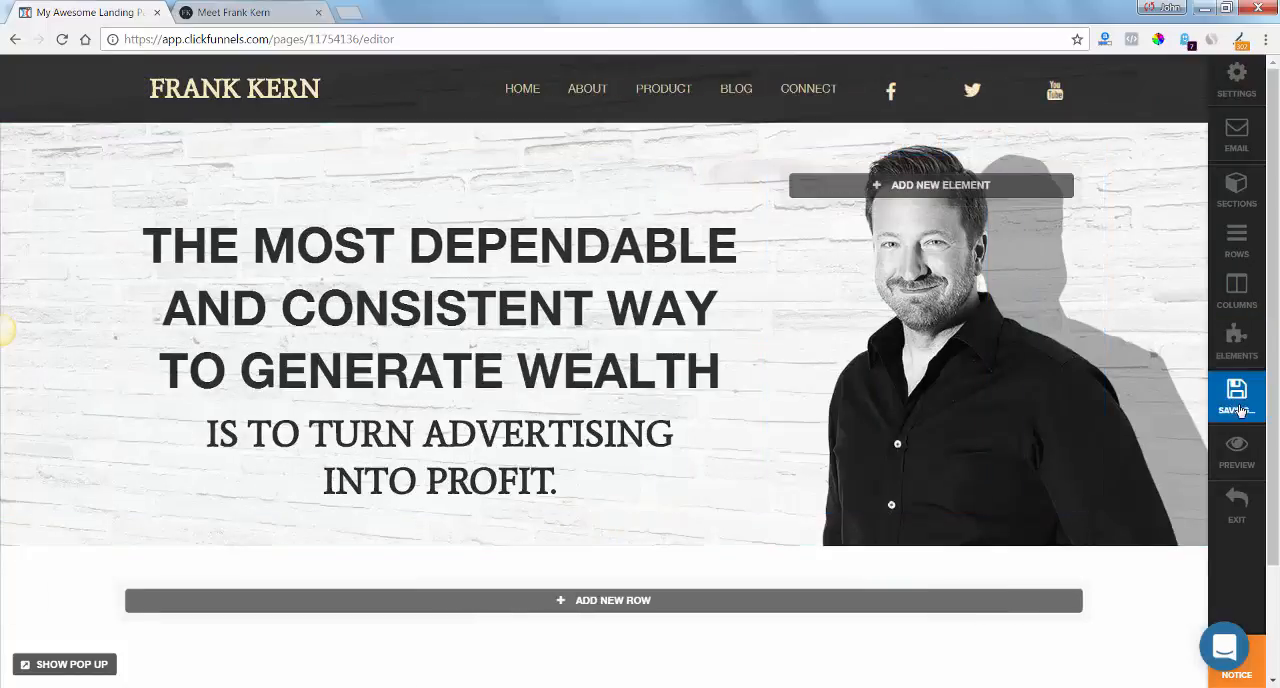
Using frankkern.com's subscribe section as reference, add a 3 Column Block row to the empty section below the banner and duplicate it.
{"action": "scroll", "coordinate": [1270, 340], "scroll_direction": "down", "scroll_amount": 3}
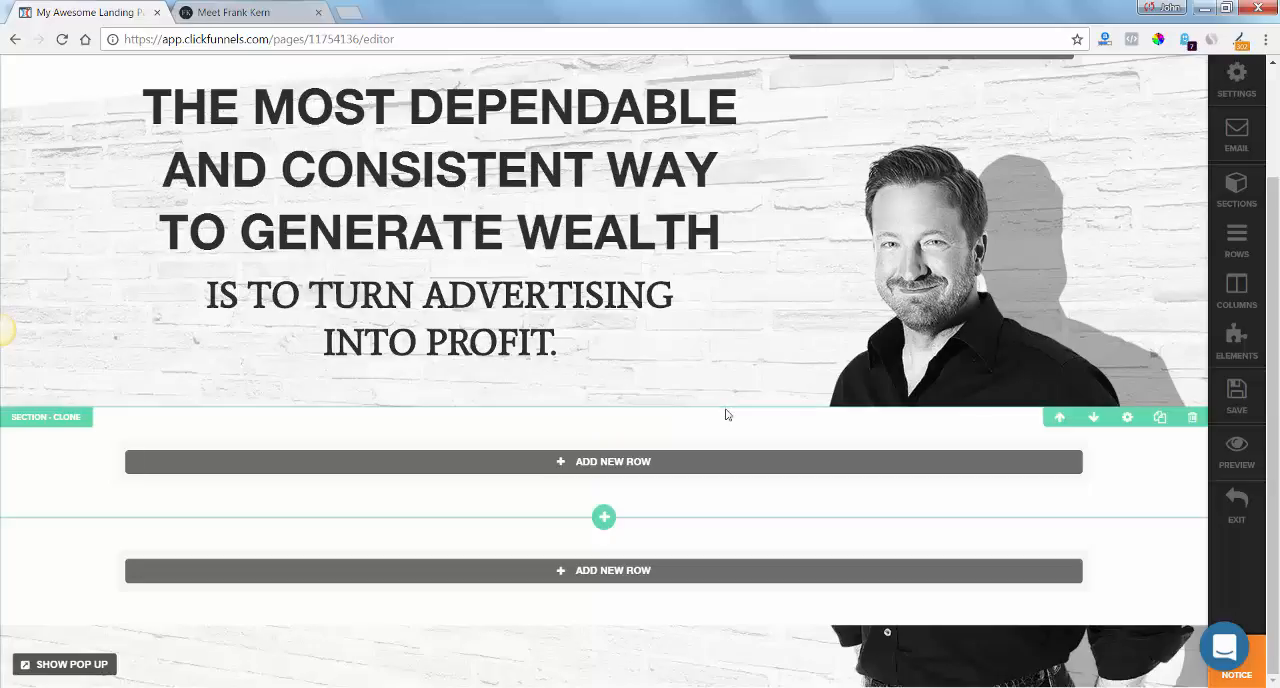
{"action": "left_click", "coordinate": [216, 9]}
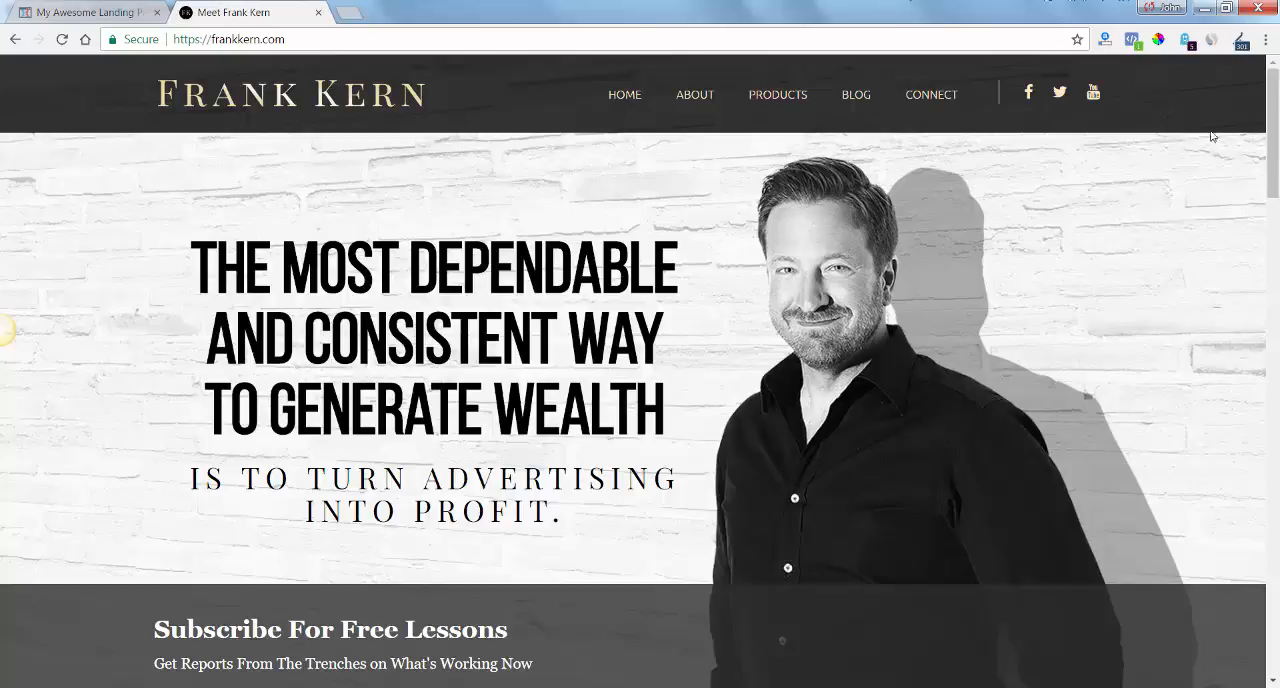
{"action": "scroll", "coordinate": [1274, 140], "scroll_direction": "down", "scroll_amount": 1}
{"action": "left_click_drag", "start_coordinate": [1276, 180], "coordinate": [1245, 215]}
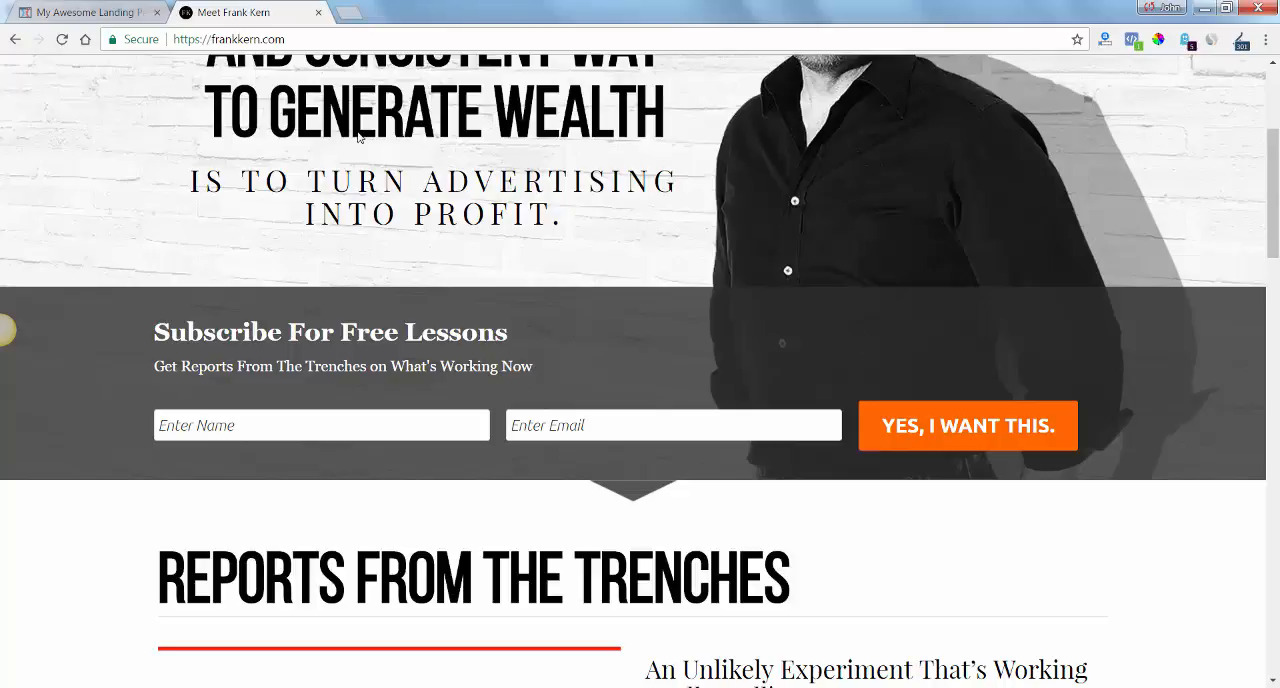
{"action": "left_click", "coordinate": [118, 14]}
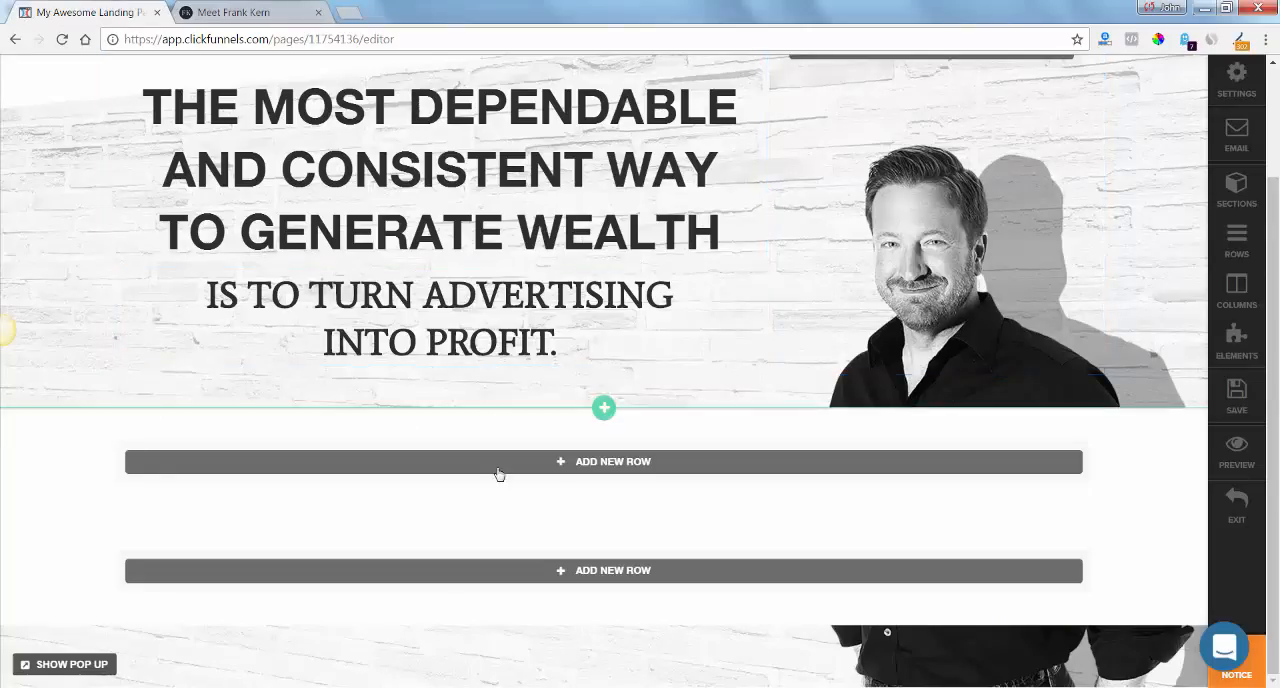
{"action": "left_click", "coordinate": [647, 463]}
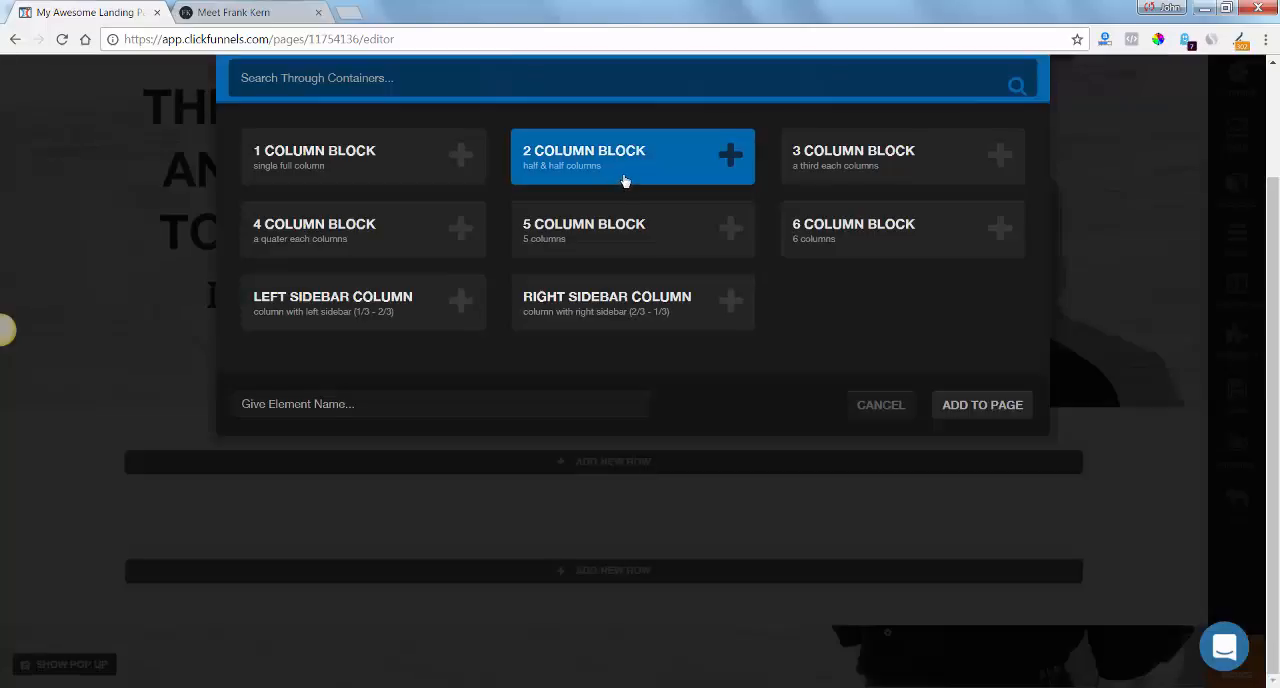
{"action": "left_click", "coordinate": [873, 157]}
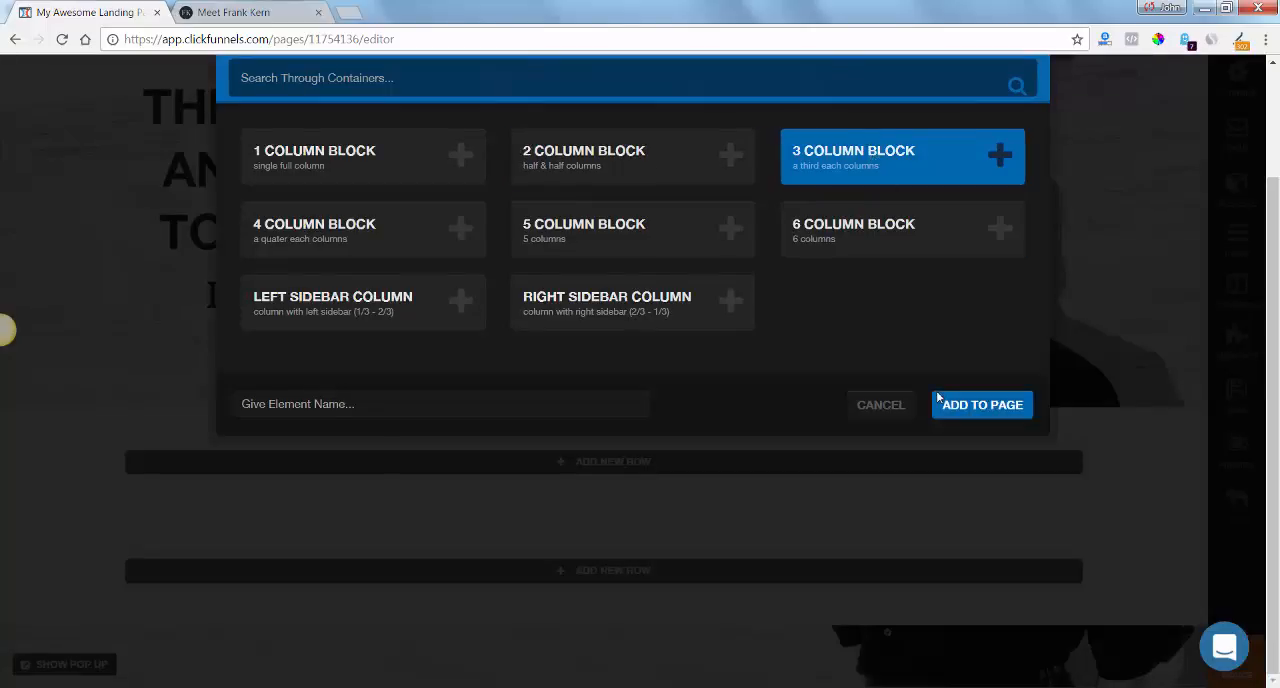
{"action": "left_click", "coordinate": [979, 406]}
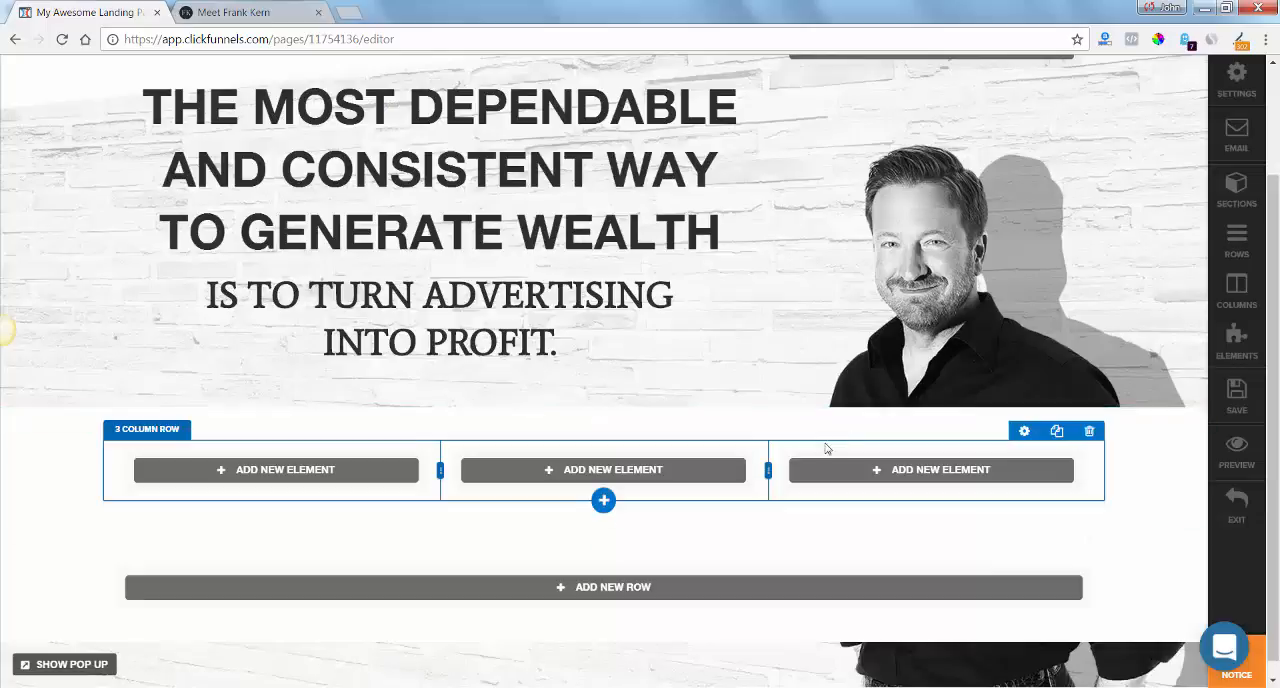
{"action": "left_click", "coordinate": [1058, 432]}
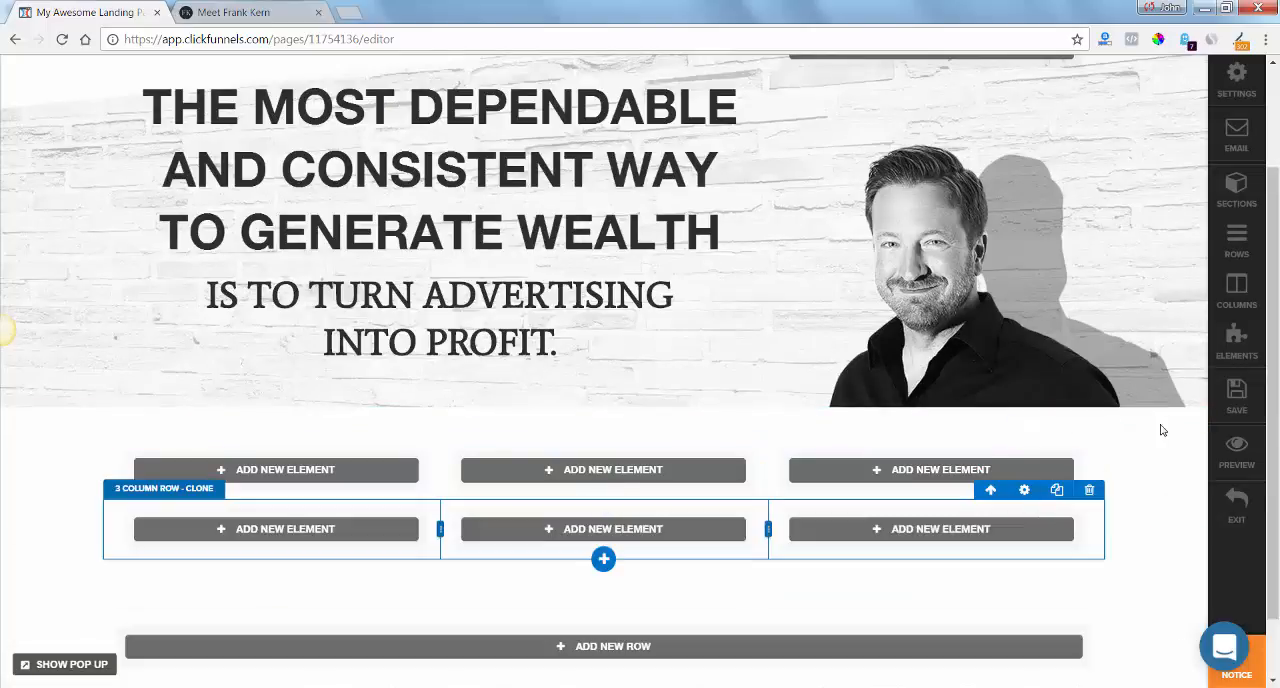
Make the background color of the section holding the three-column rows fully transparent, rgba(255, 255, 255, 0).
{"action": "scroll", "coordinate": [1277, 296], "scroll_direction": "down", "scroll_amount": 1}
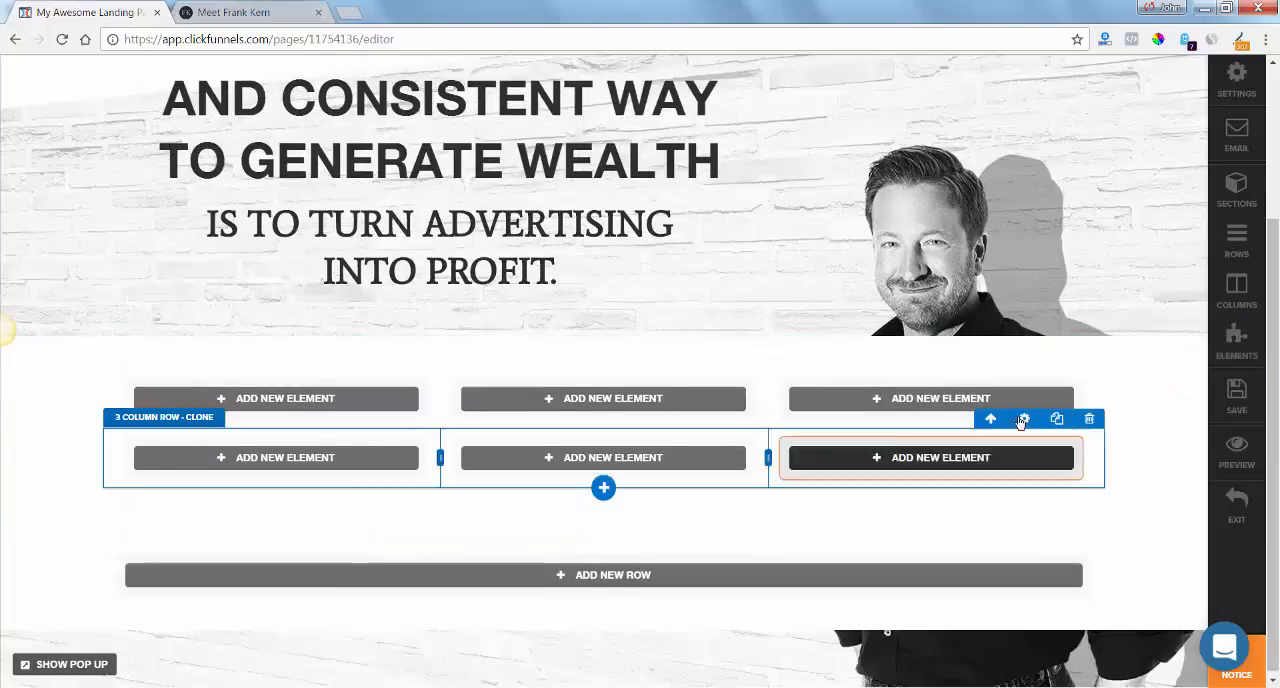
{"action": "left_click", "coordinate": [1128, 347]}
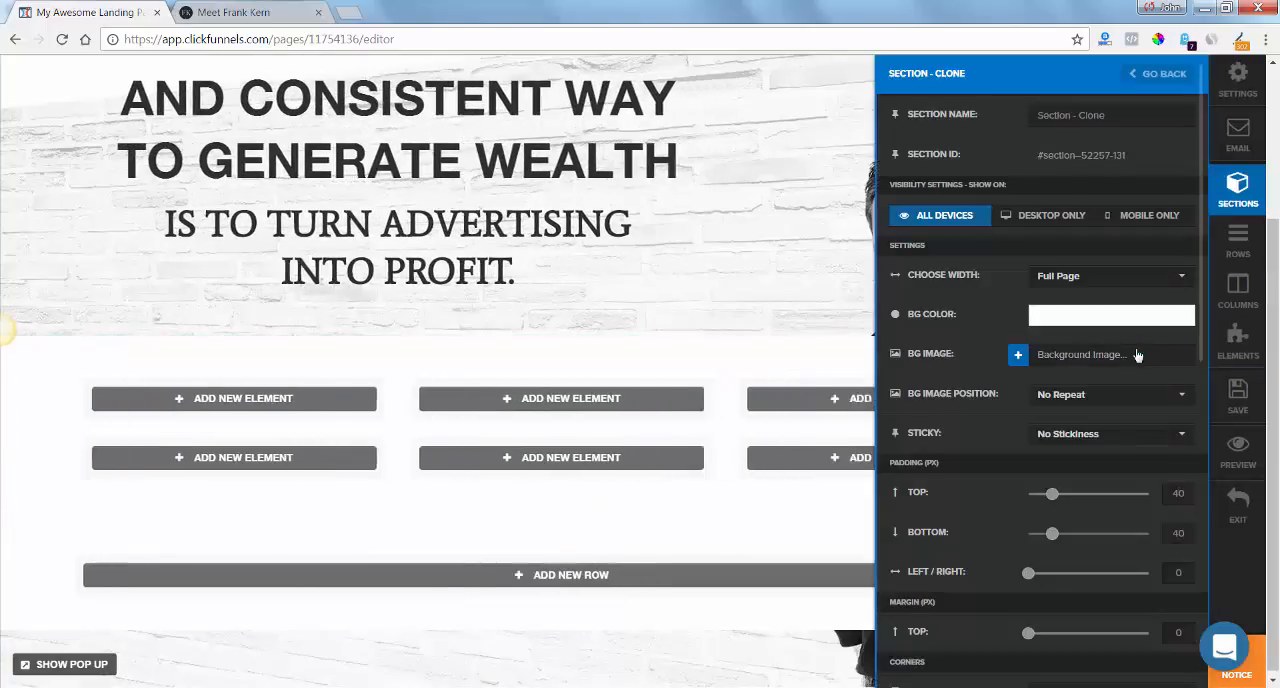
{"action": "left_click", "coordinate": [1062, 318]}
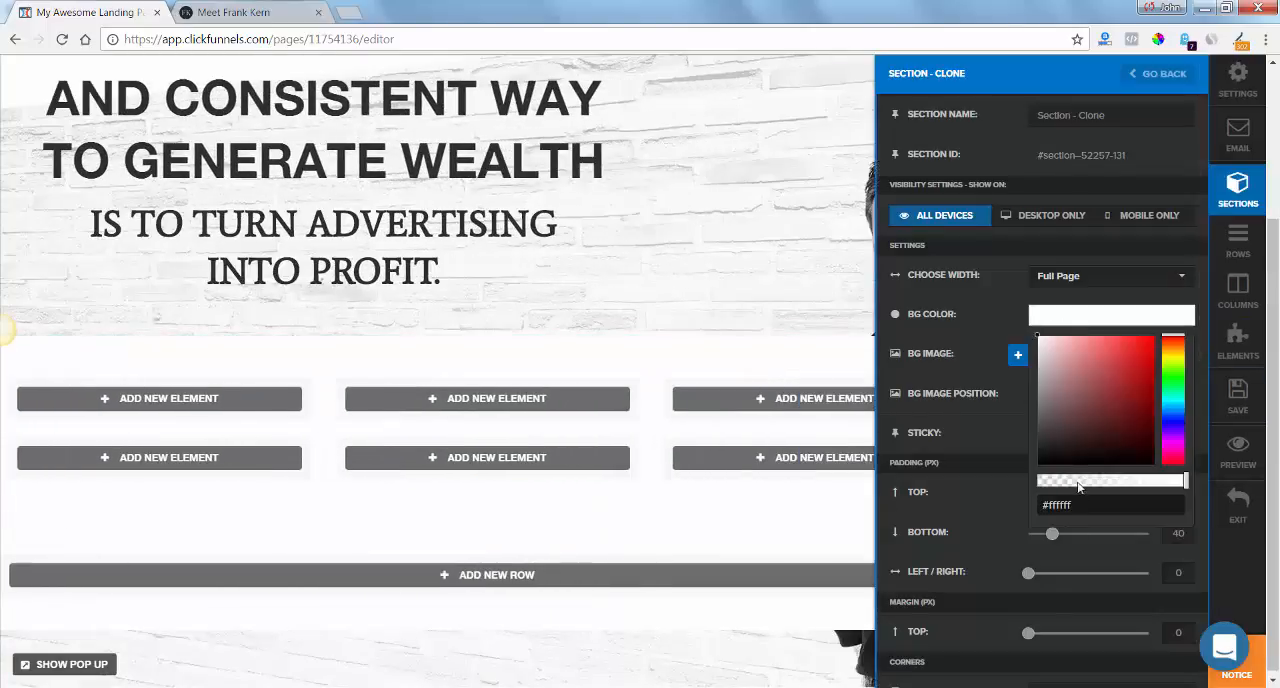
{"action": "left_click_drag", "start_coordinate": [1078, 487], "coordinate": [1038, 487]}
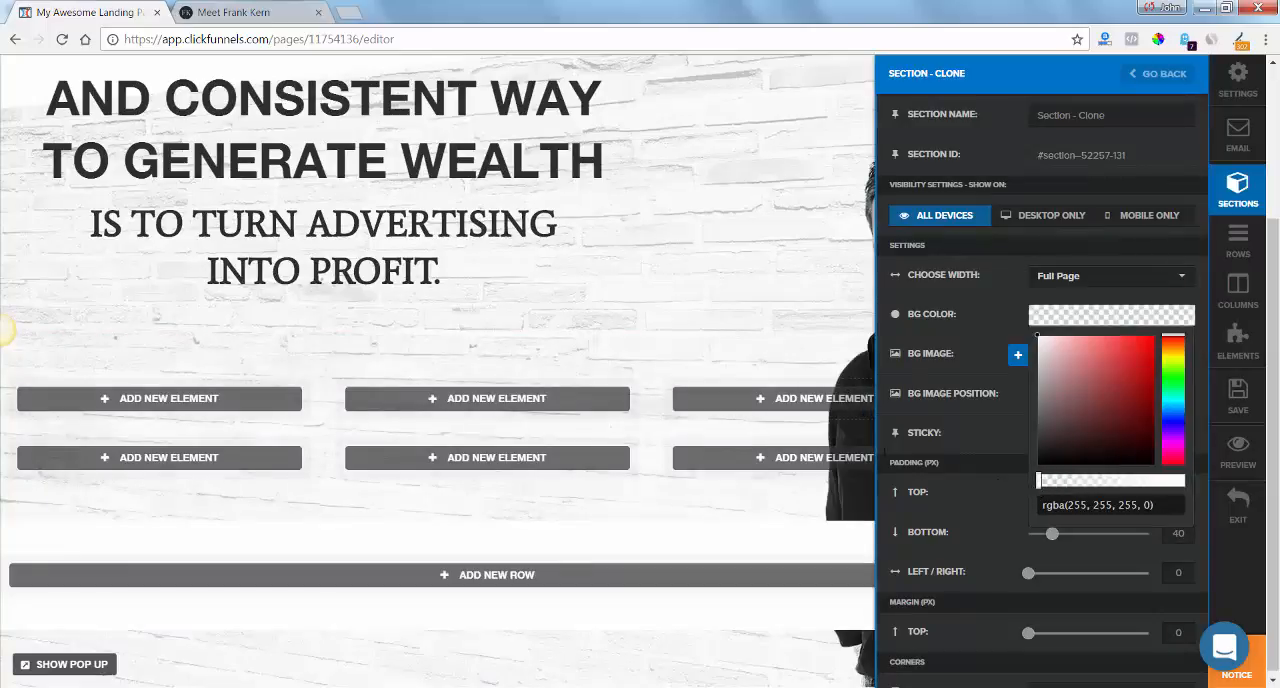
{"action": "left_click", "coordinate": [665, 358]}
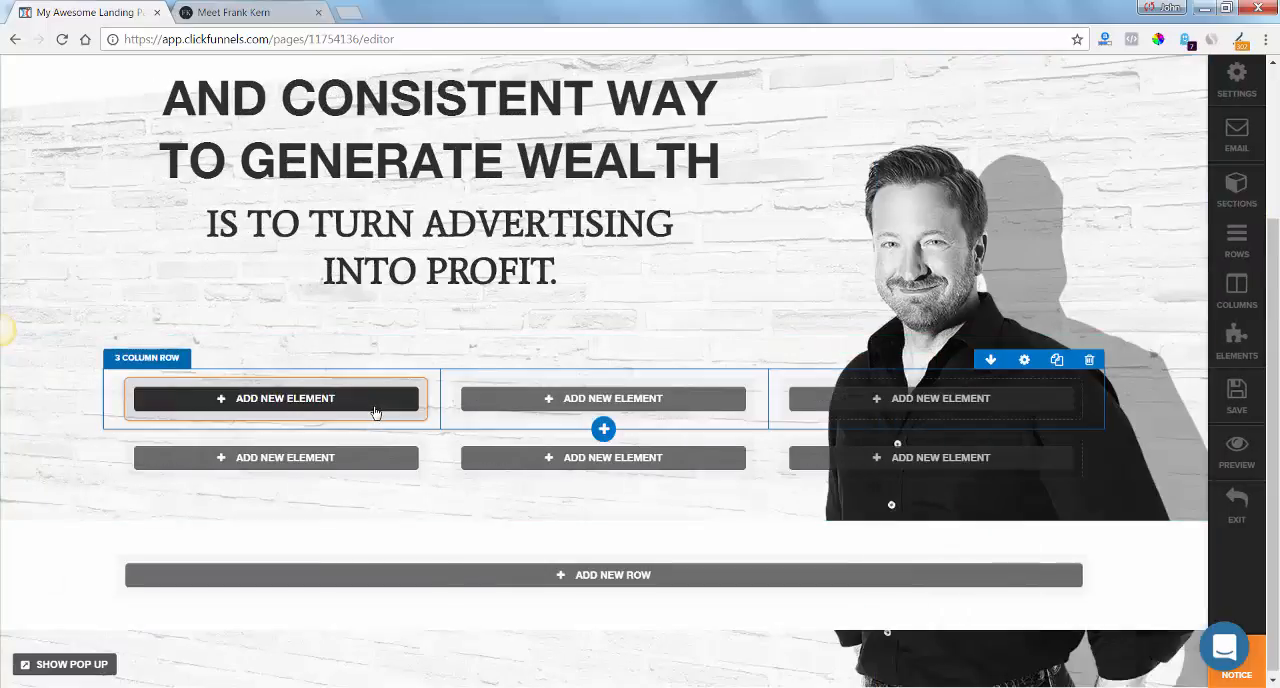
Add a Headline / Text element to the first column of the upper three-column row.
{"action": "left_click", "coordinate": [375, 412]}
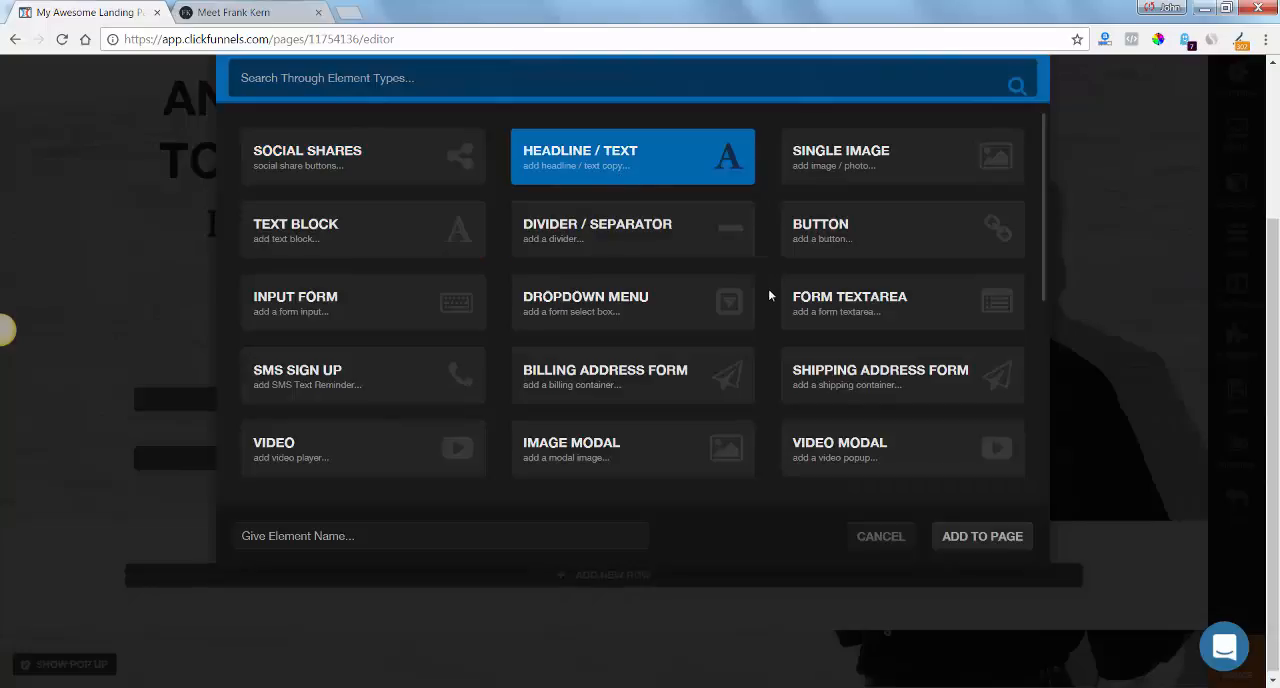
{"action": "left_click", "coordinate": [985, 537]}
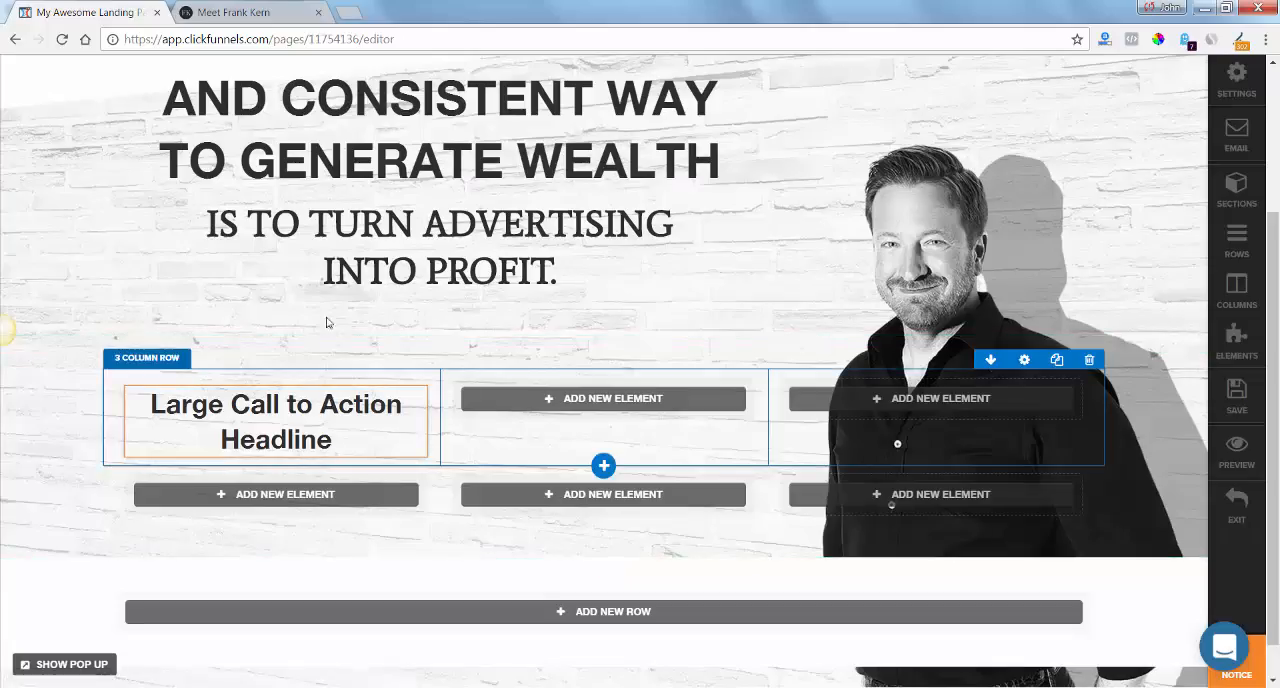
Check frankkern.com's subscribe section for reference and duplicate the headline in the upper three-column row.
{"action": "left_click", "coordinate": [240, 12]}
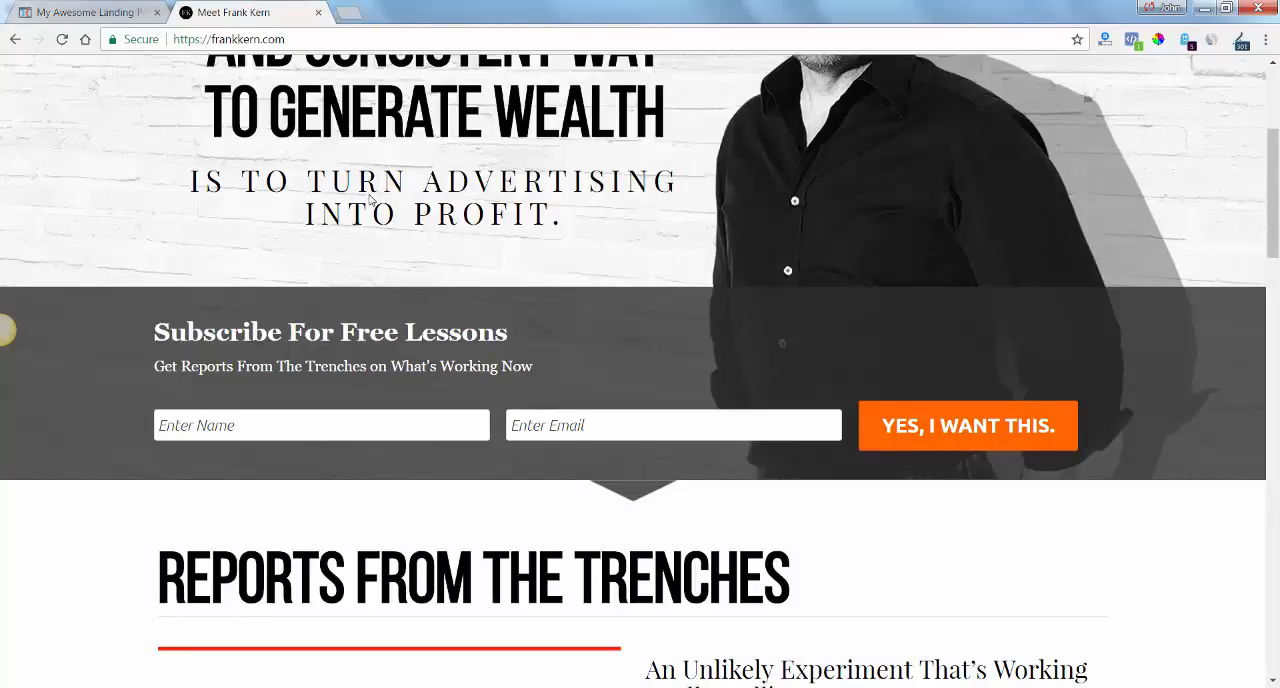
{"action": "key", "text": "ctrl+Tab"}
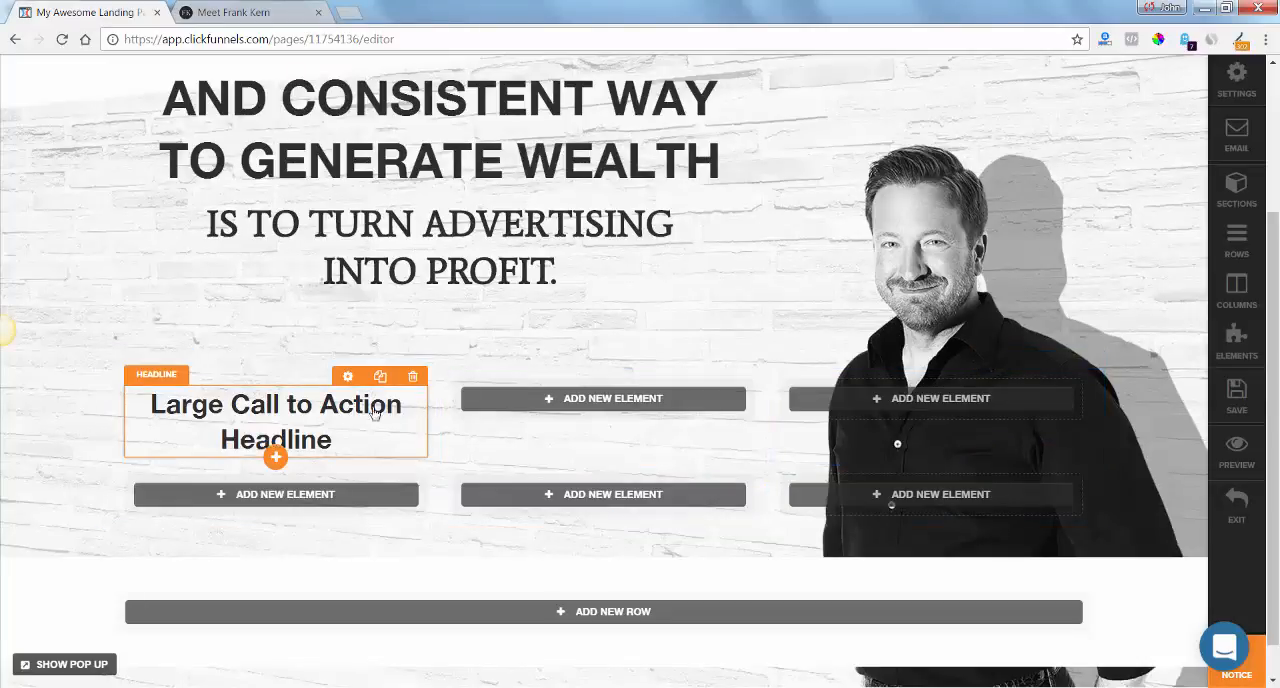
{"action": "left_click", "coordinate": [379, 375]}
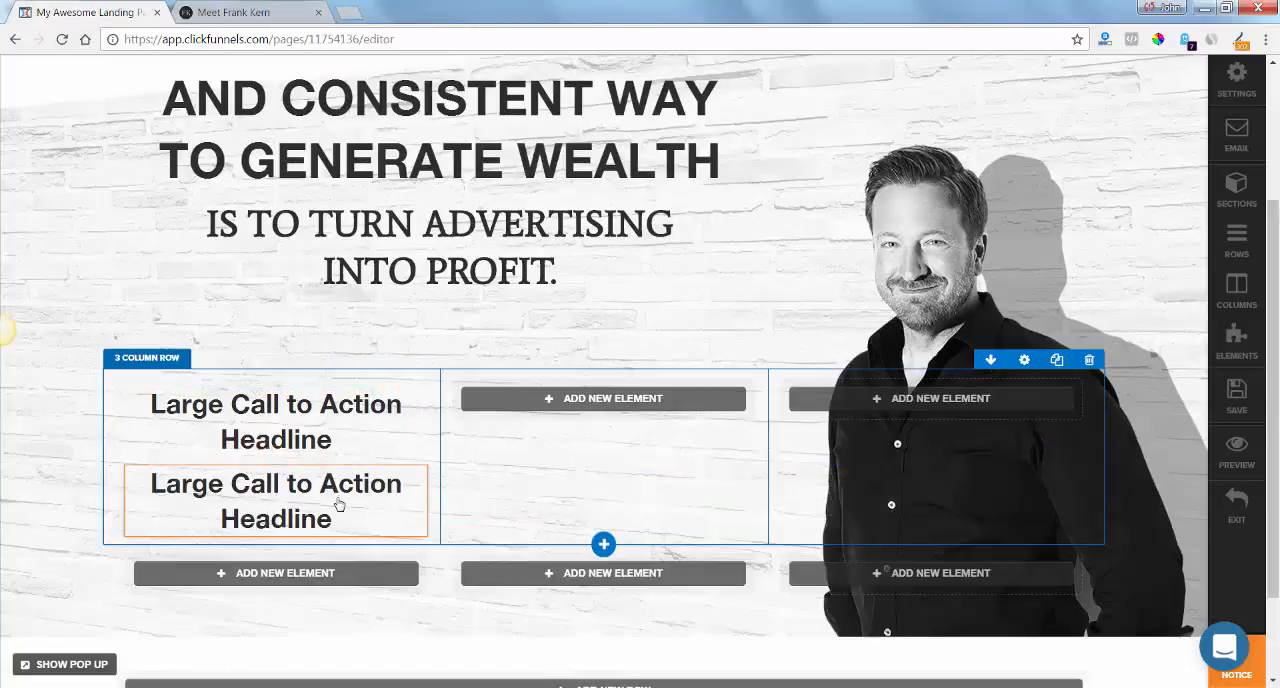
Replace the upper placeholder headline's text with "Subscribe For Free Lessons" copied from frankkern.com.
{"action": "left_click", "coordinate": [228, 13]}
{"action": "left_click_drag", "start_coordinate": [521, 344], "coordinate": [161, 334]}
{"action": "key", "text": "ctrl+c"}
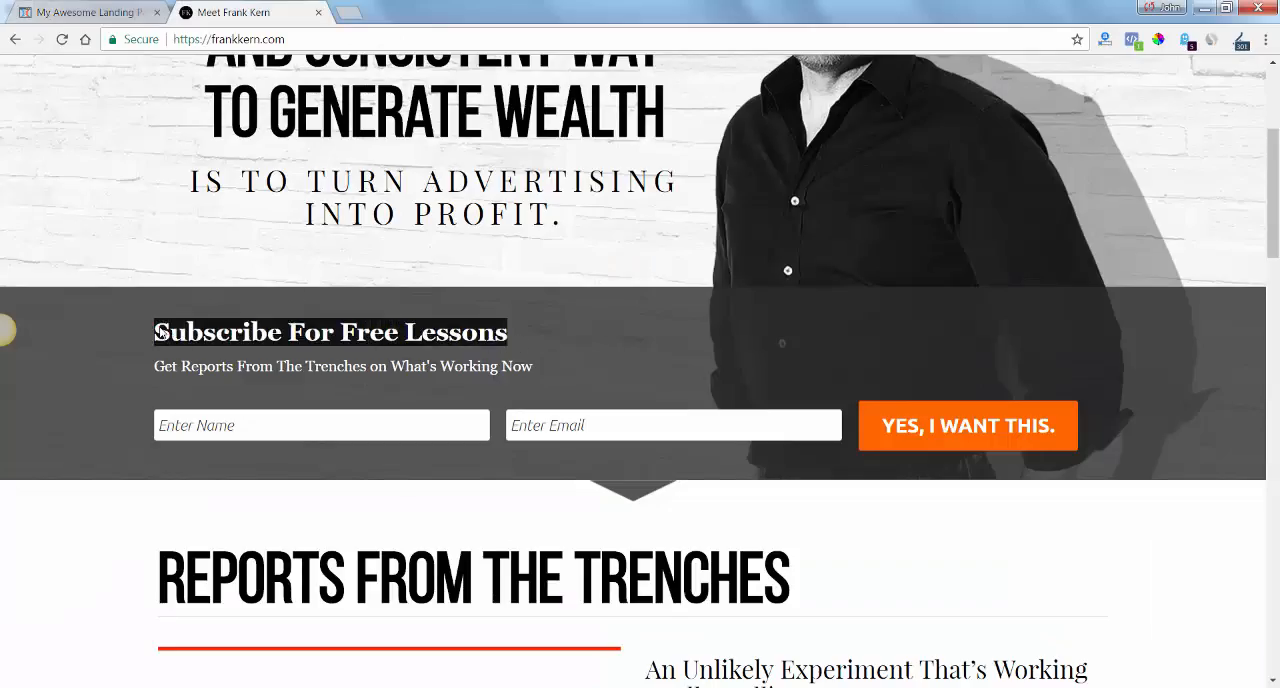
{"action": "left_click", "coordinate": [90, 8]}
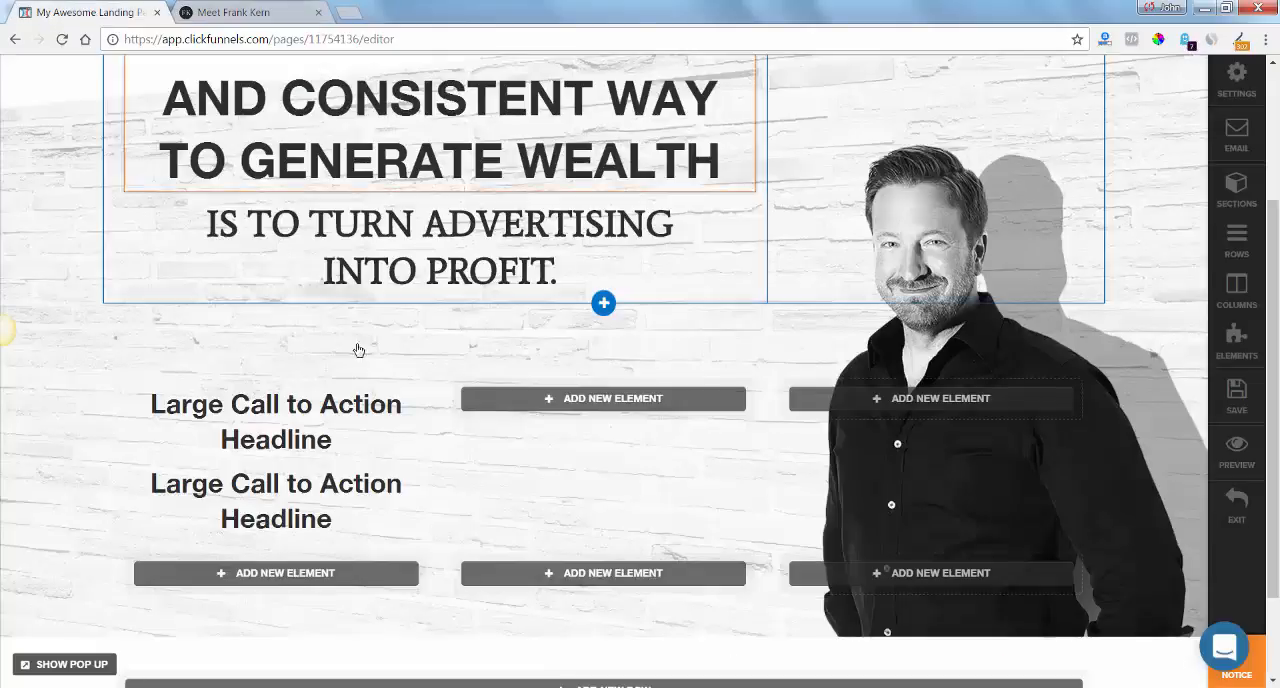
{"action": "left_click", "coordinate": [364, 440]}
{"action": "left_click_drag", "start_coordinate": [364, 442], "coordinate": [152, 401]}
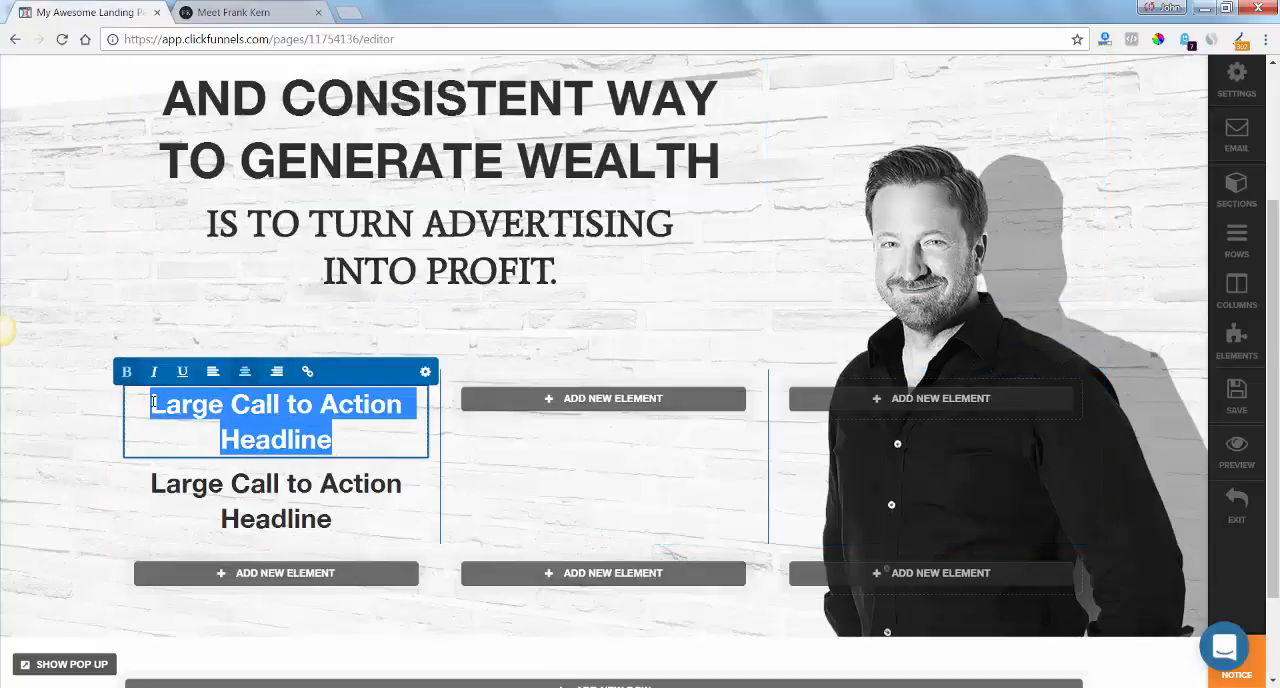
{"action": "key", "text": "ctrl+v"}
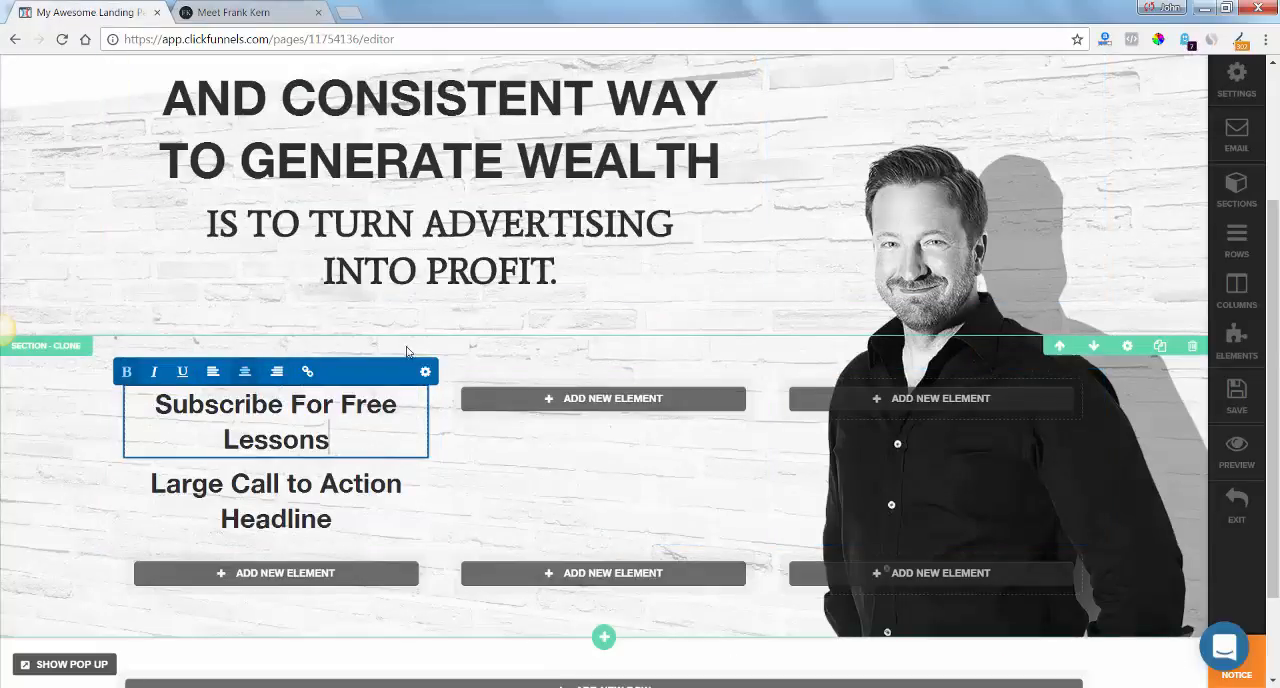
Replace the duplicated headline's text with "Get Reports From The Trenches on What's Working Now" copied from frankkern.com.
{"action": "left_click", "coordinate": [228, 12]}
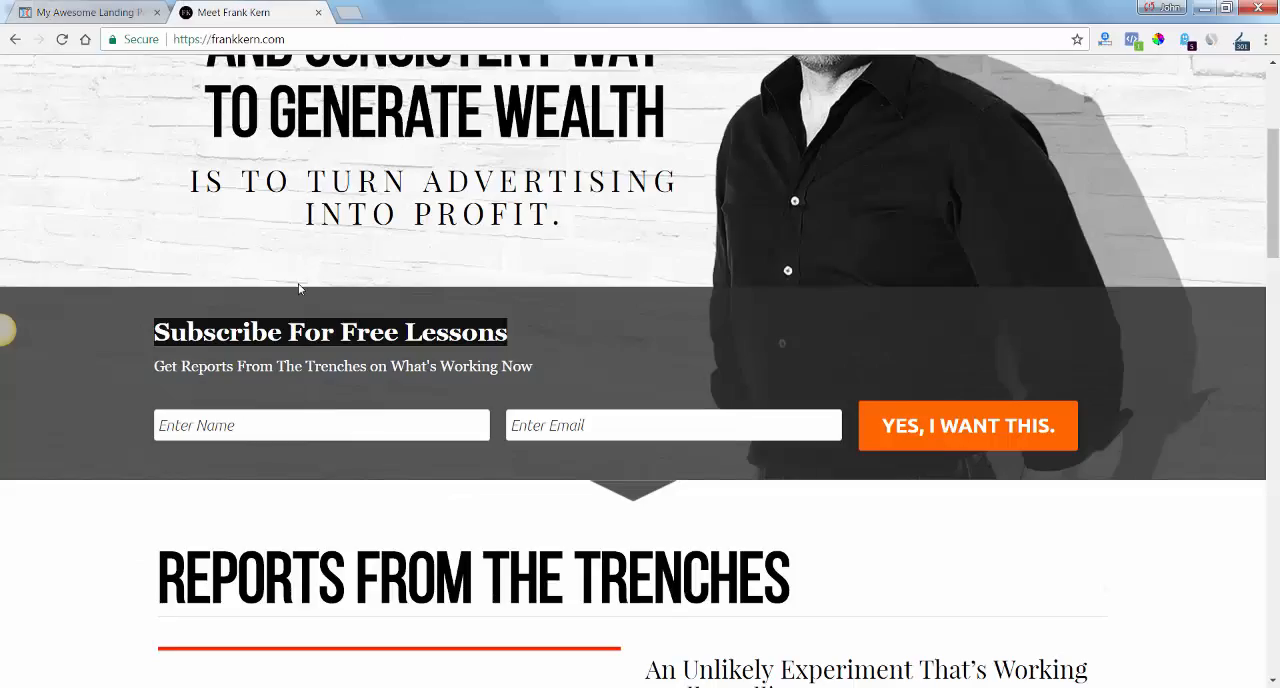
{"action": "left_click_drag", "start_coordinate": [542, 377], "coordinate": [157, 370]}
{"action": "key", "text": "ctrl+c"}
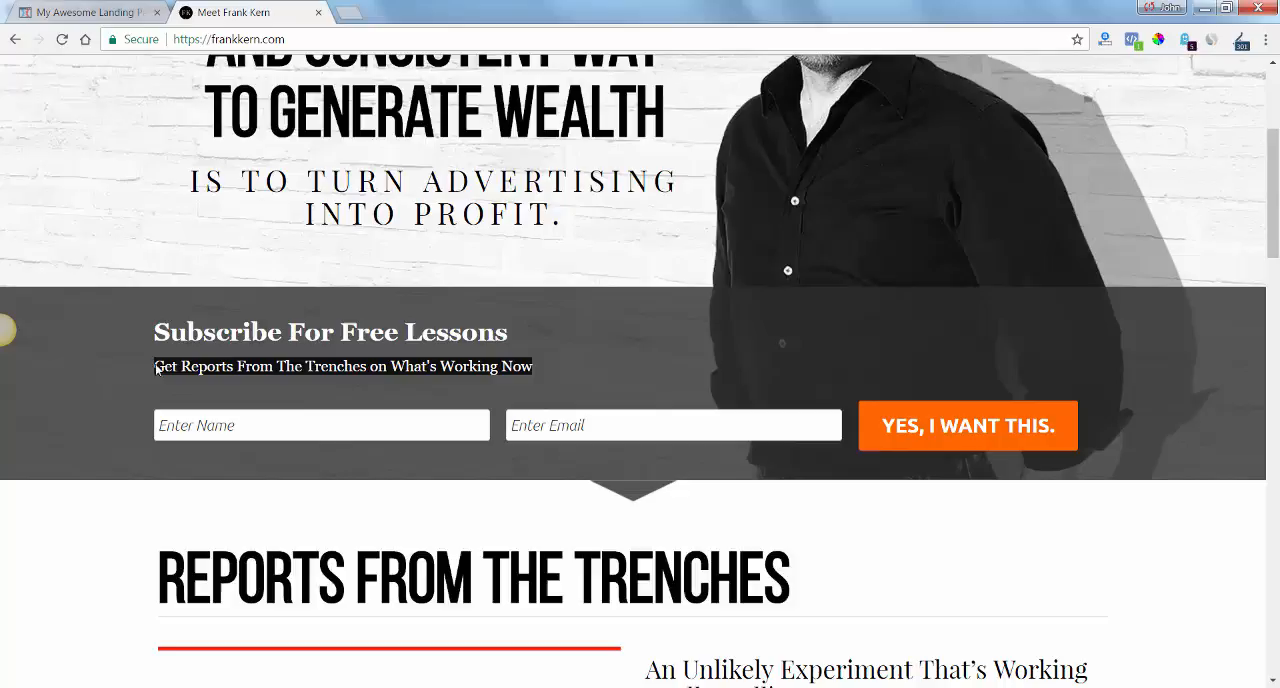
{"action": "left_click", "coordinate": [100, 12]}
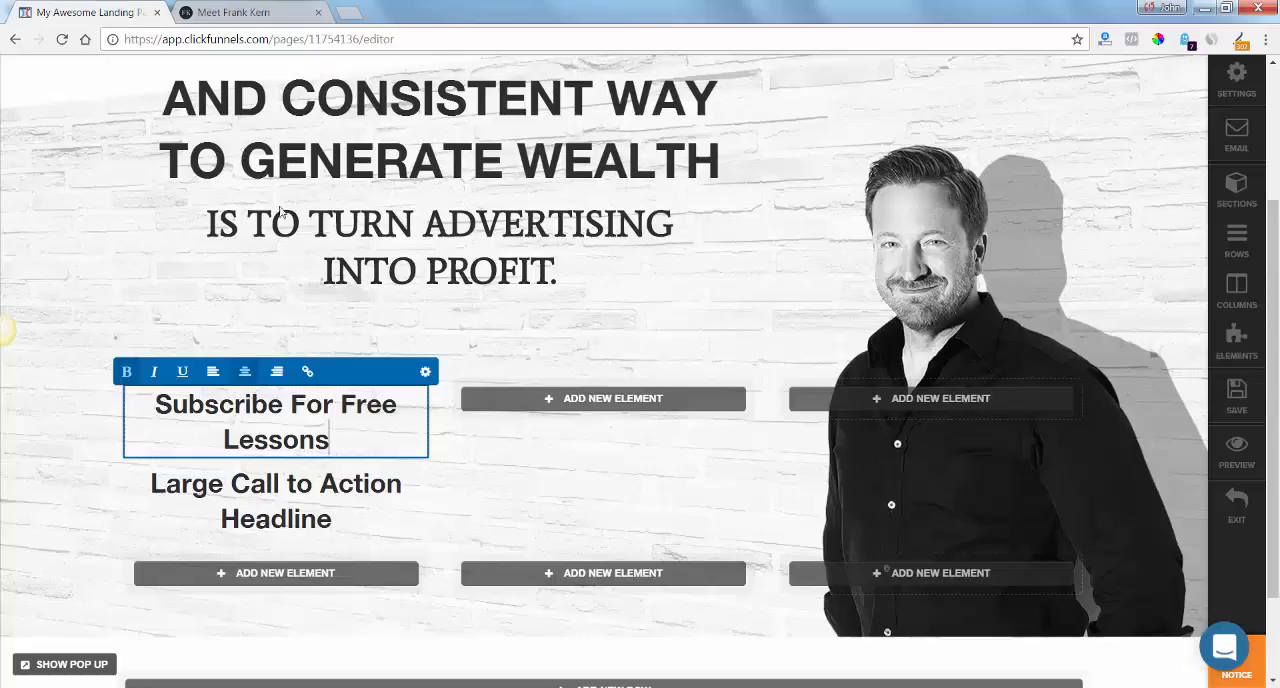
{"action": "left_click", "coordinate": [325, 507]}
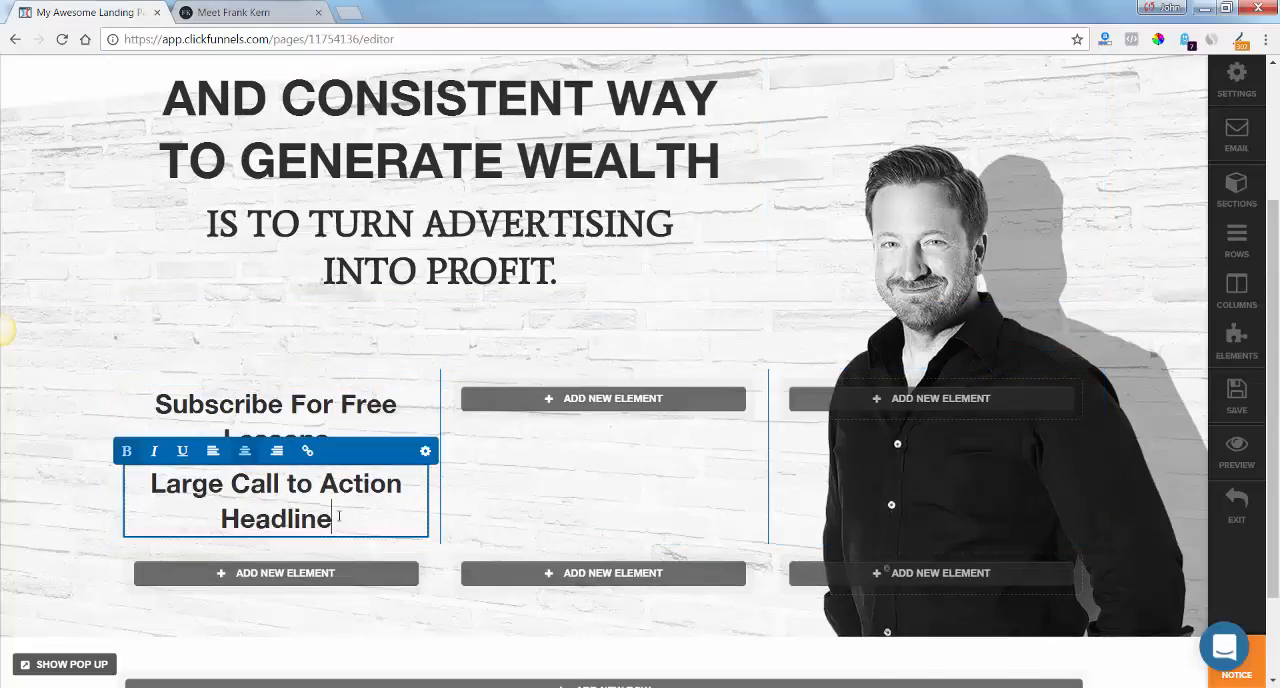
{"action": "left_click_drag", "start_coordinate": [338, 516], "coordinate": [140, 482]}
{"action": "key", "text": "ctrl+v"}
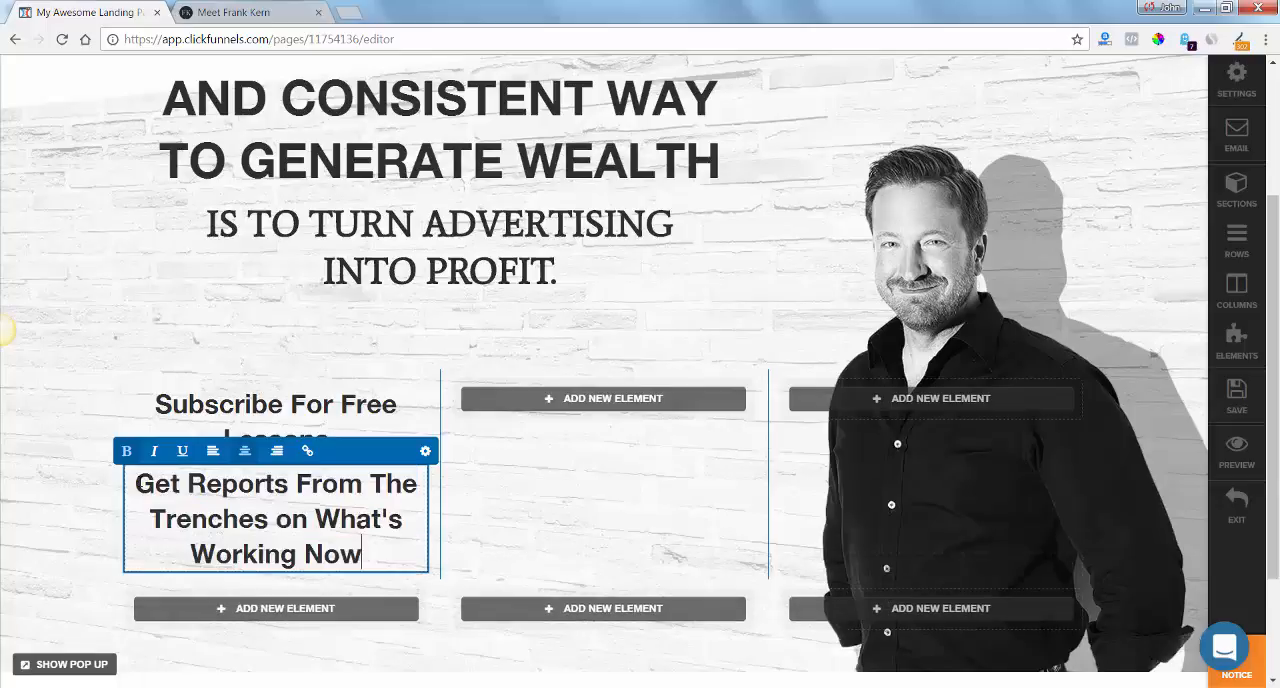
Reduce the font size of the "Get Reports From The Trenches" headline to 27 px.
{"action": "left_click", "coordinate": [426, 452]}
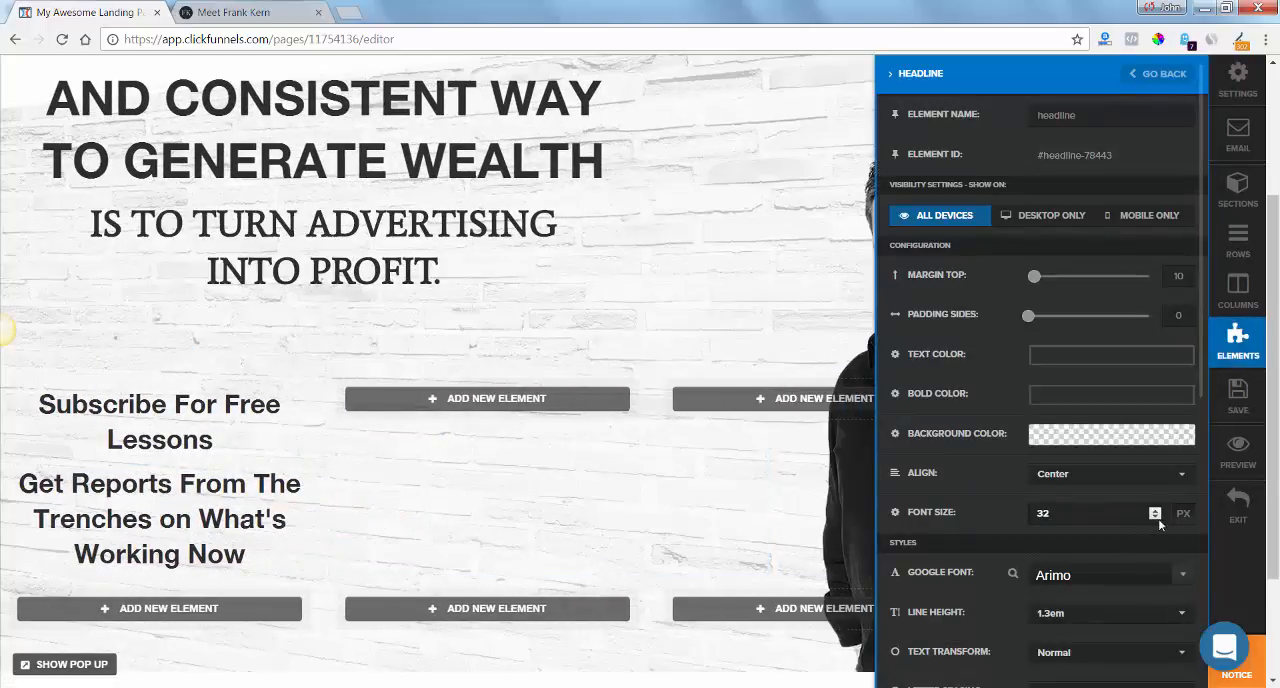
{"action": "left_click", "coordinate": [543, 497]}
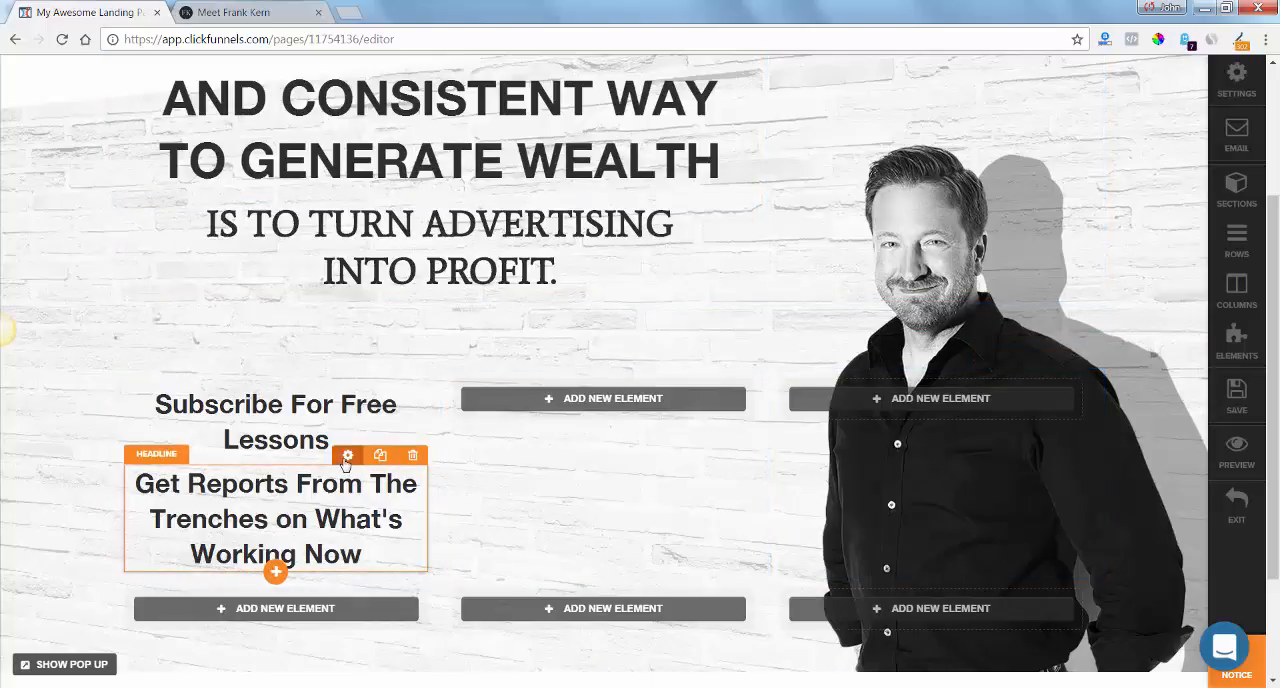
{"action": "left_click", "coordinate": [346, 455]}
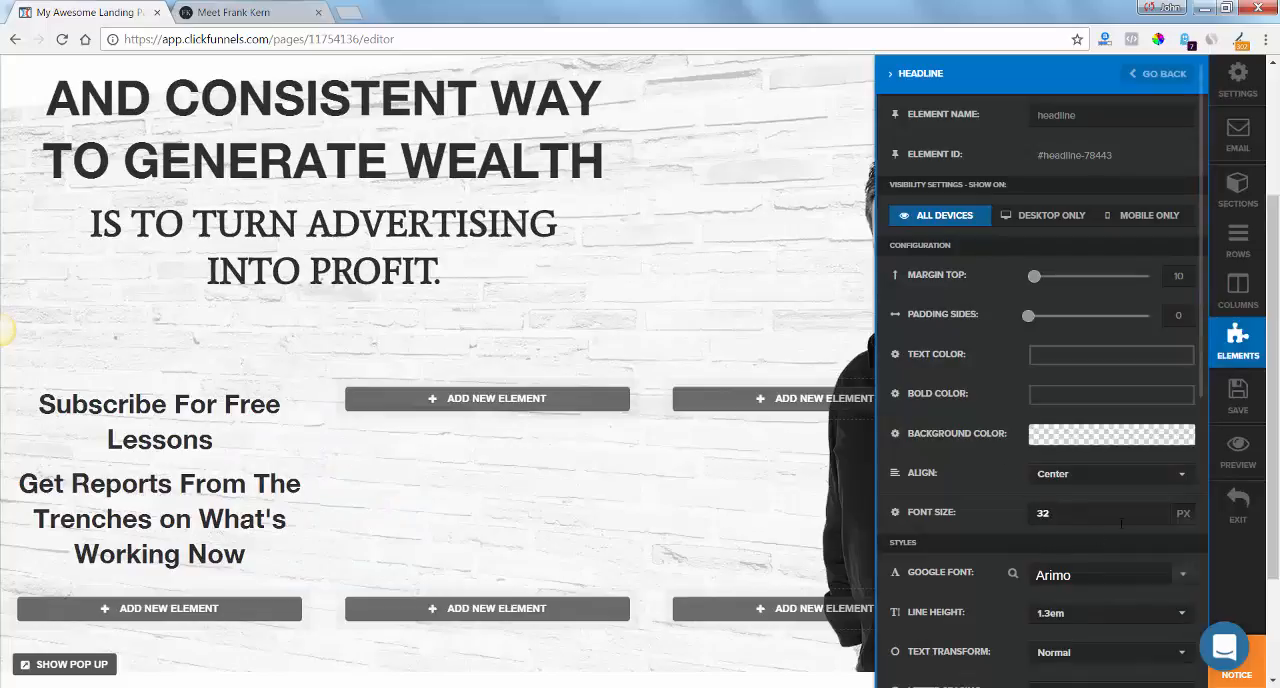
{"action": "left_click", "coordinate": [1155, 519]}
{"action": "left_click", "coordinate": [1155, 519]}
{"action": "left_click", "coordinate": [1155, 519]}
{"action": "left_click", "coordinate": [1155, 519]}
{"action": "left_click", "coordinate": [1155, 519]}
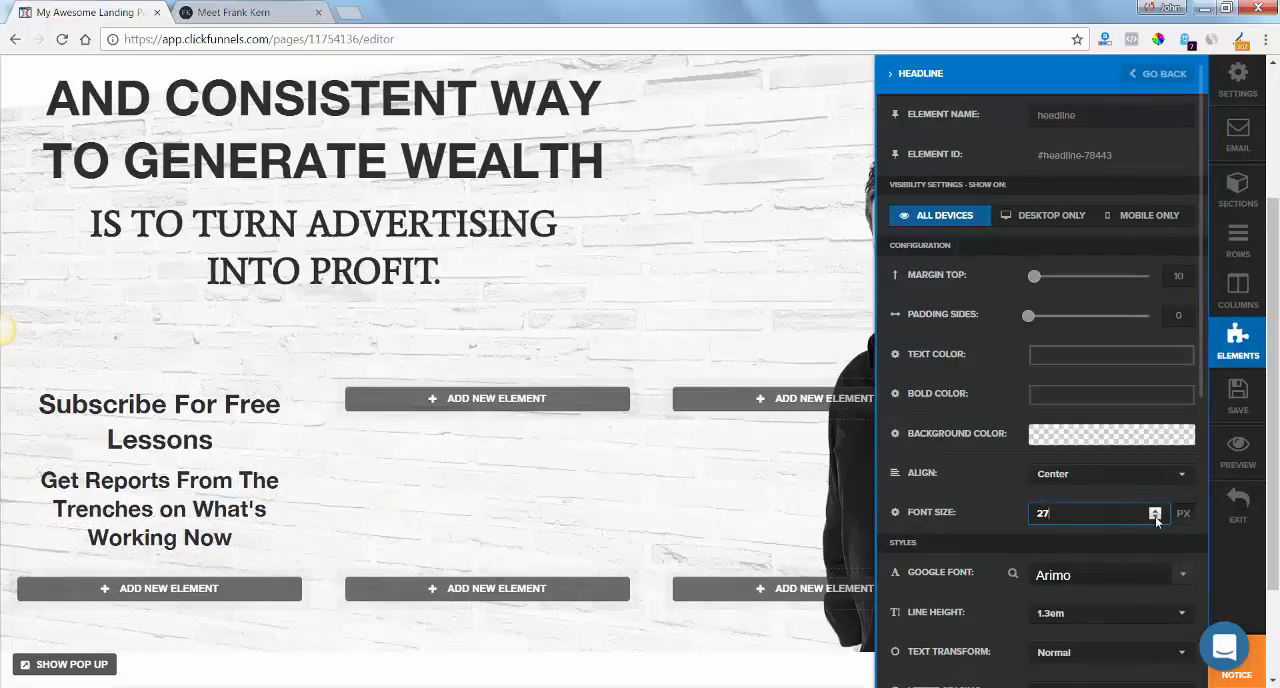
Set the Google font of the "Get Reports From The Trenches" headline to Average and save the page.
{"action": "left_click", "coordinate": [1183, 580]}
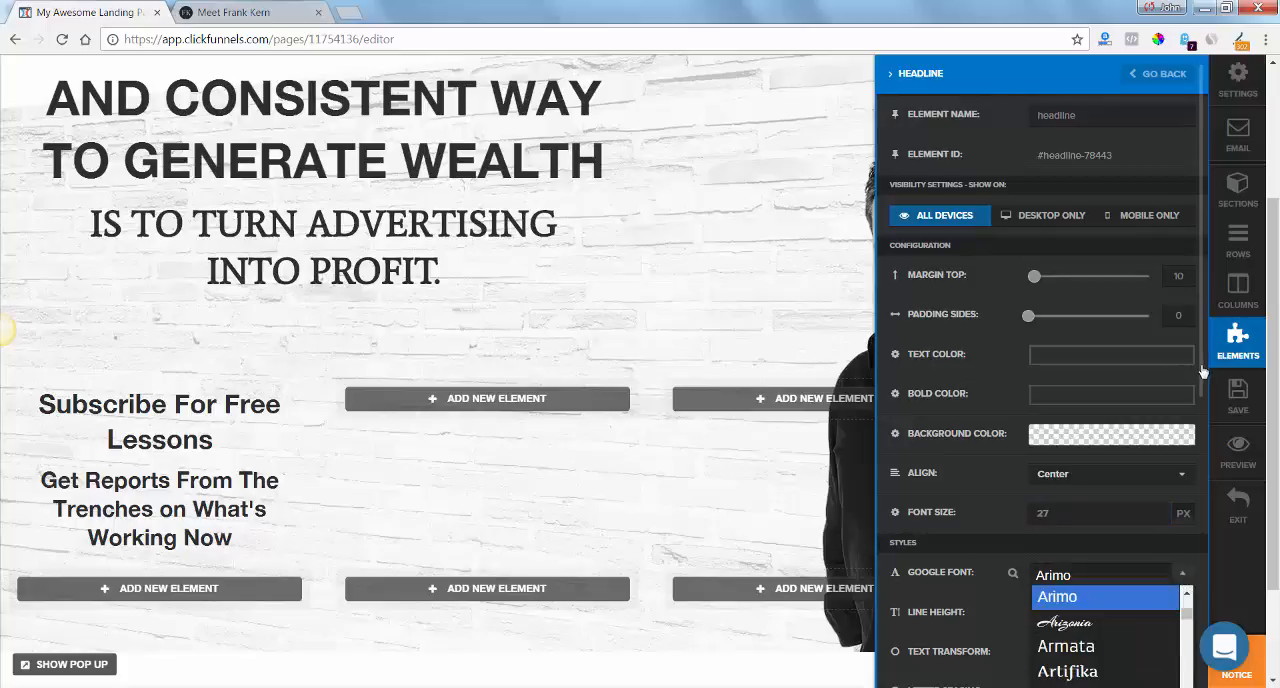
{"action": "left_click_drag", "start_coordinate": [1203, 372], "coordinate": [1203, 428]}
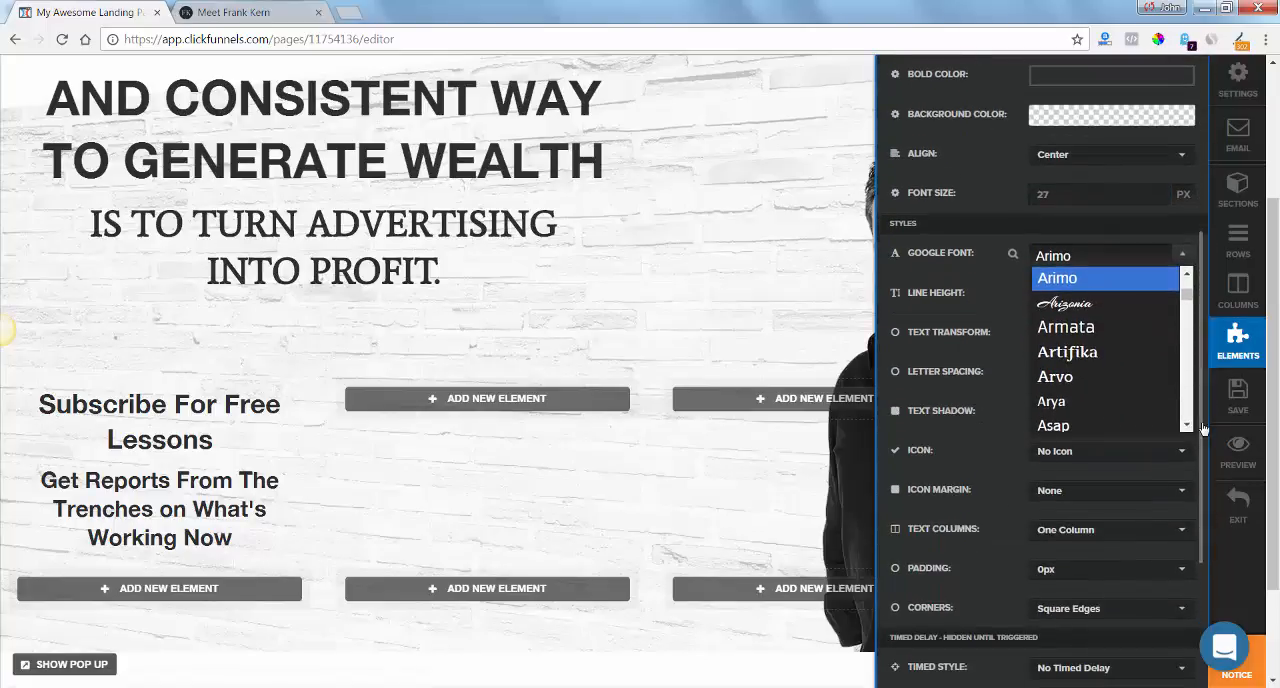
{"action": "scroll", "coordinate": [1190, 410], "scroll_direction": "down", "scroll_amount": 2}
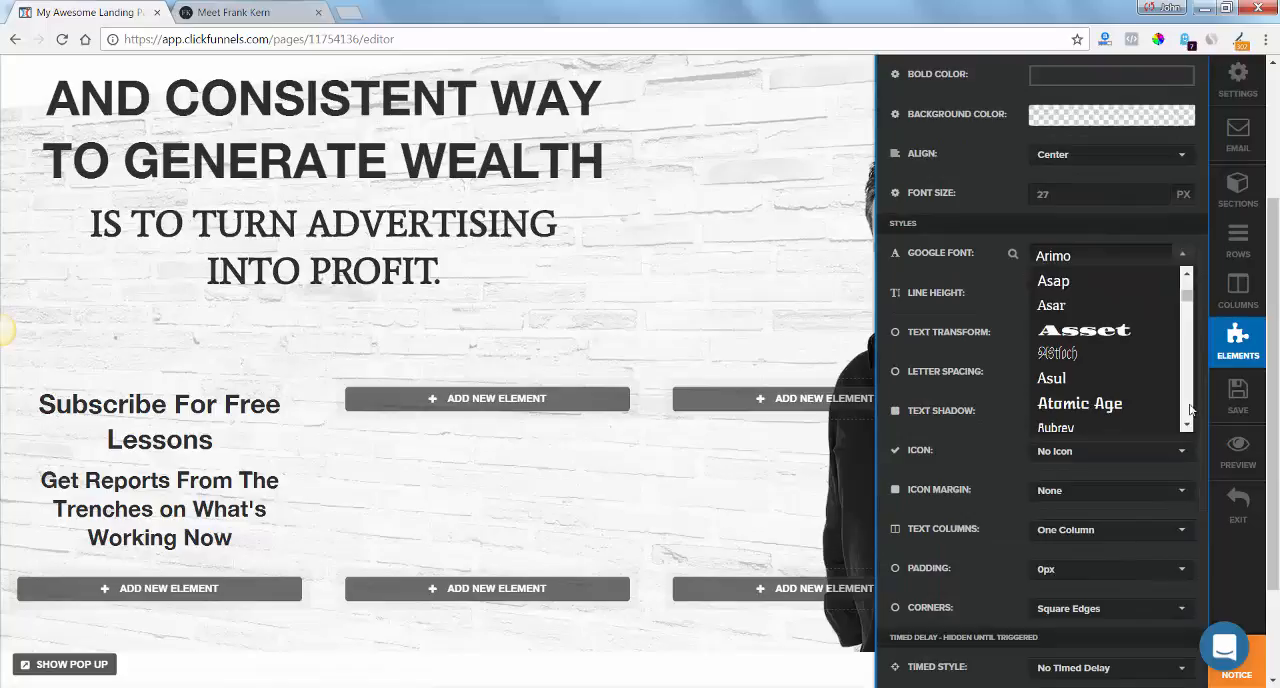
{"action": "scroll", "coordinate": [1190, 410], "scroll_direction": "down", "scroll_amount": 2}
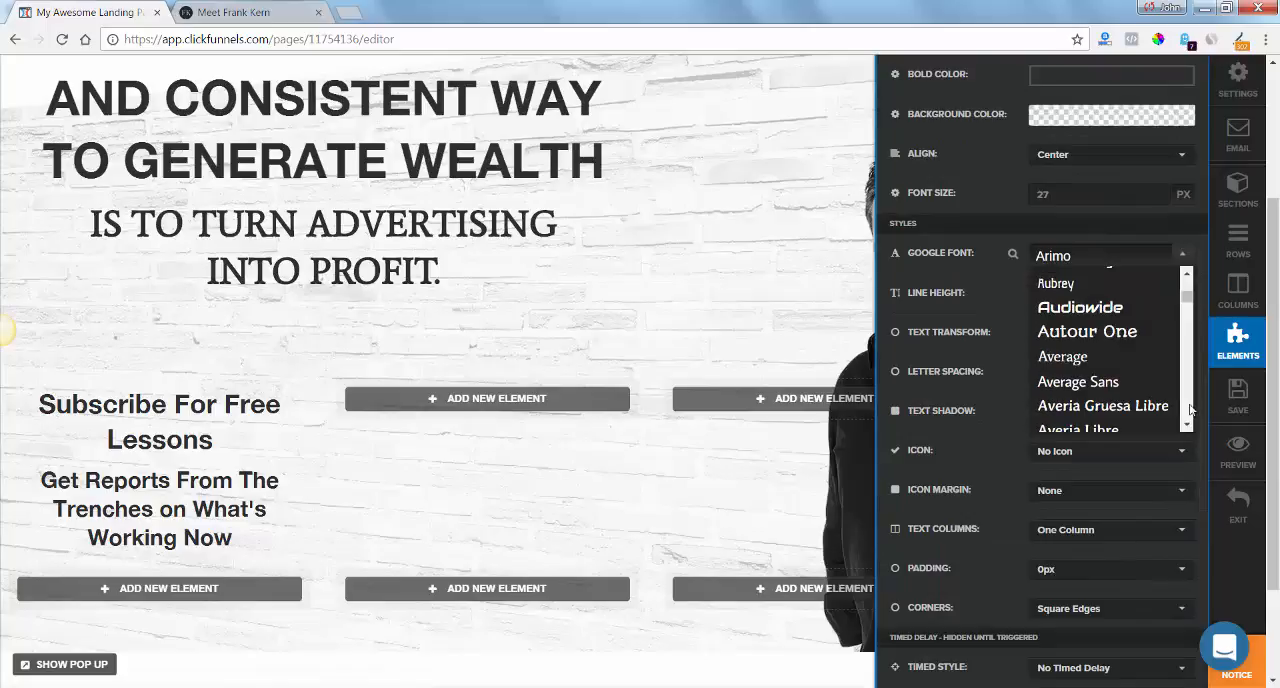
{"action": "left_click", "coordinate": [1119, 369]}
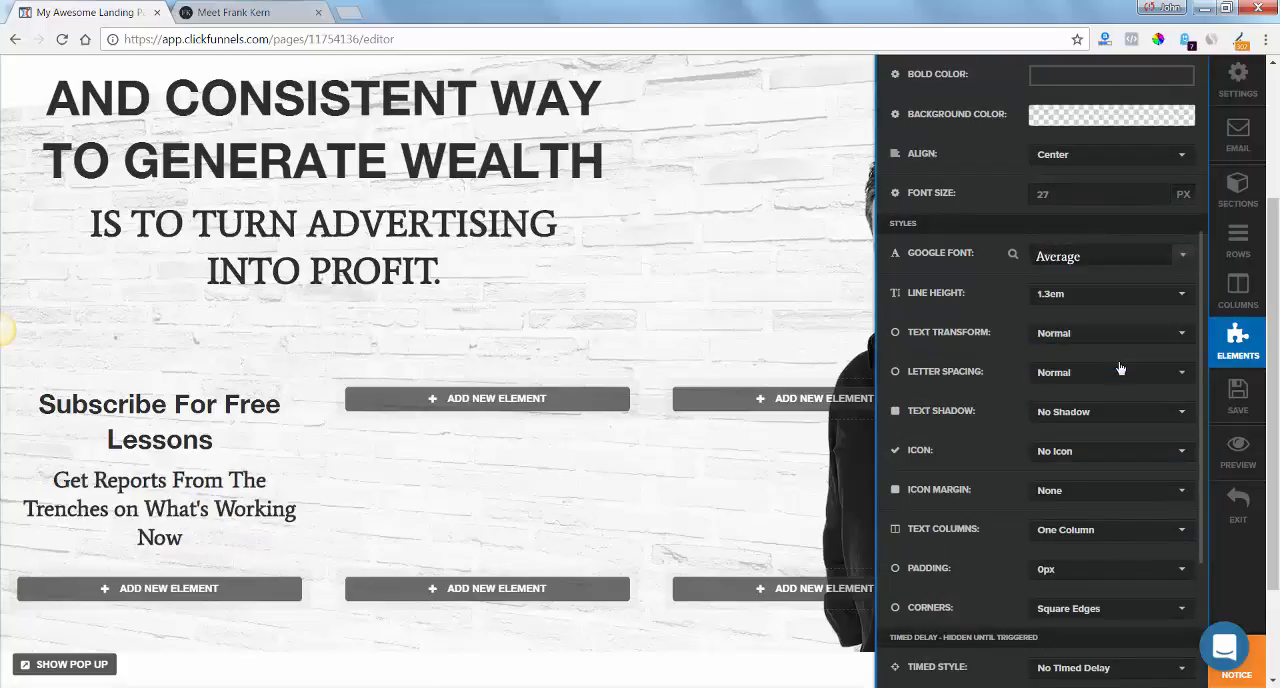
{"action": "left_click", "coordinate": [448, 542]}
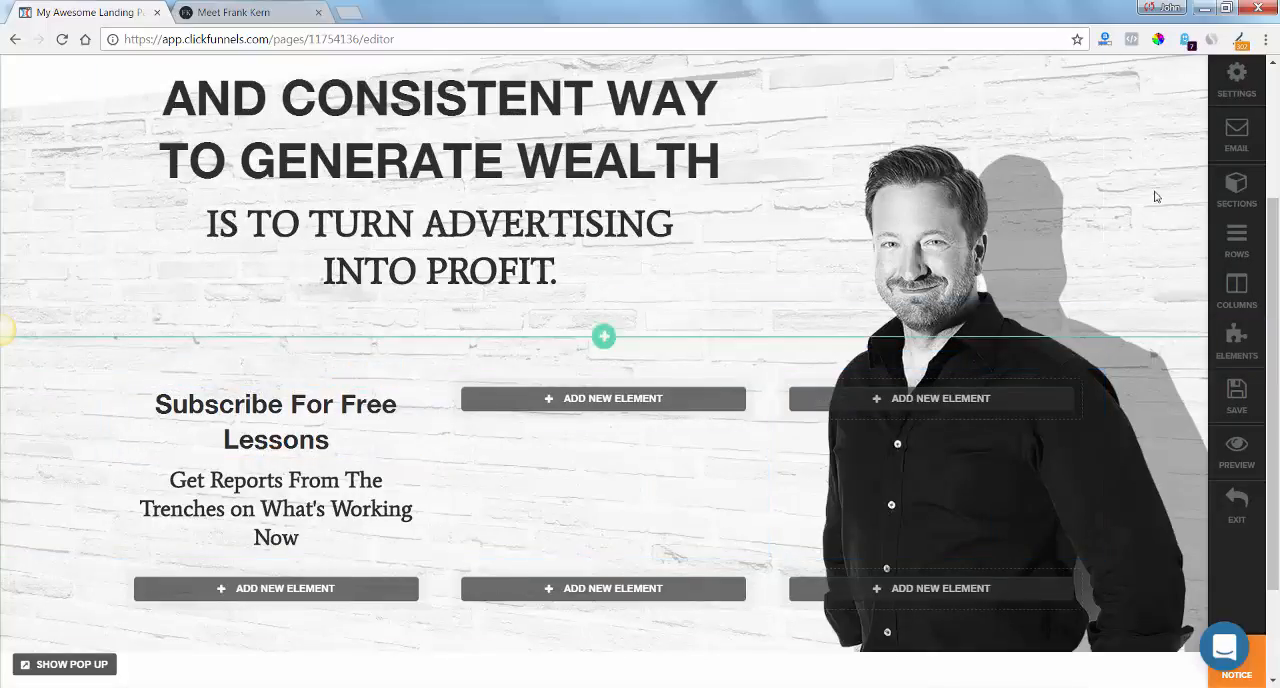
{"action": "left_click", "coordinate": [1238, 410]}
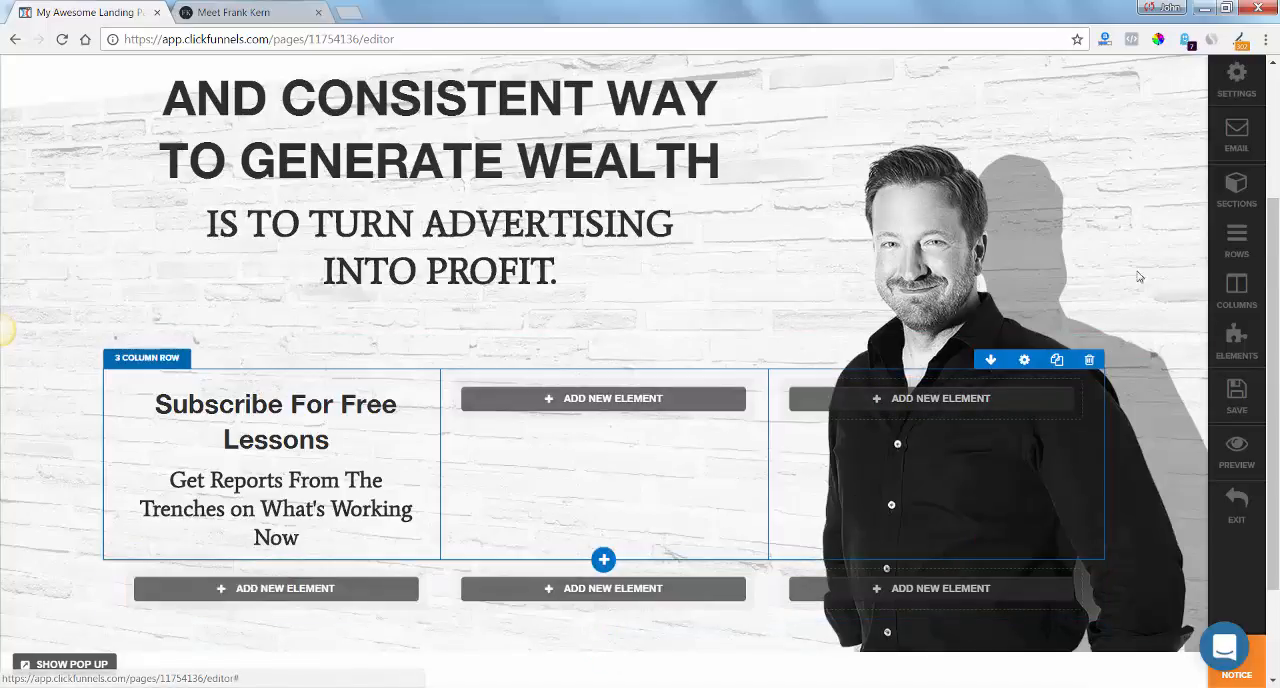
Move both subscribe headlines into the first column of the lower three-column row and widen that column to fit "Subscribe For Free Lessons" on one line.
{"action": "left_click_drag", "start_coordinate": [1272, 250], "coordinate": [1266, 341]}
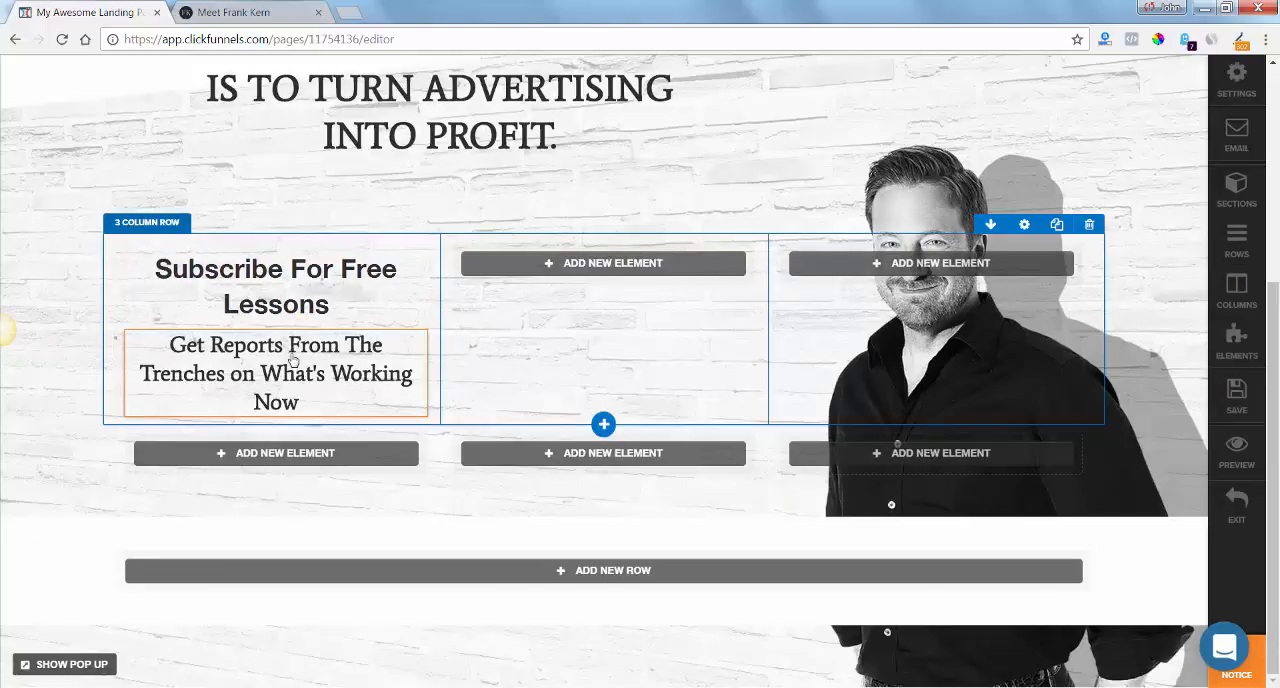
{"action": "left_click_drag", "start_coordinate": [292, 360], "coordinate": [295, 468]}
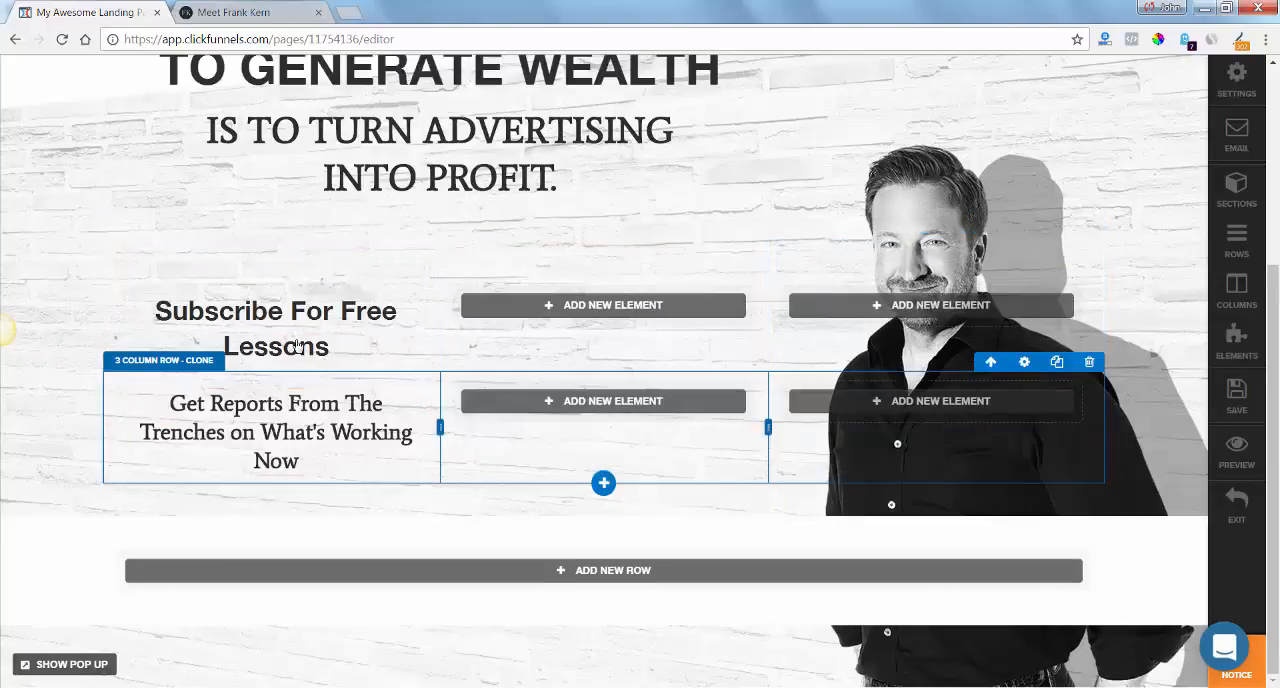
{"action": "mouse_move", "coordinate": [299, 336]}
{"action": "left_mouse_down"}
{"action": "mouse_move", "coordinate": [305, 438]}
{"action": "mouse_move", "coordinate": [311, 396]}
{"action": "left_mouse_up"}
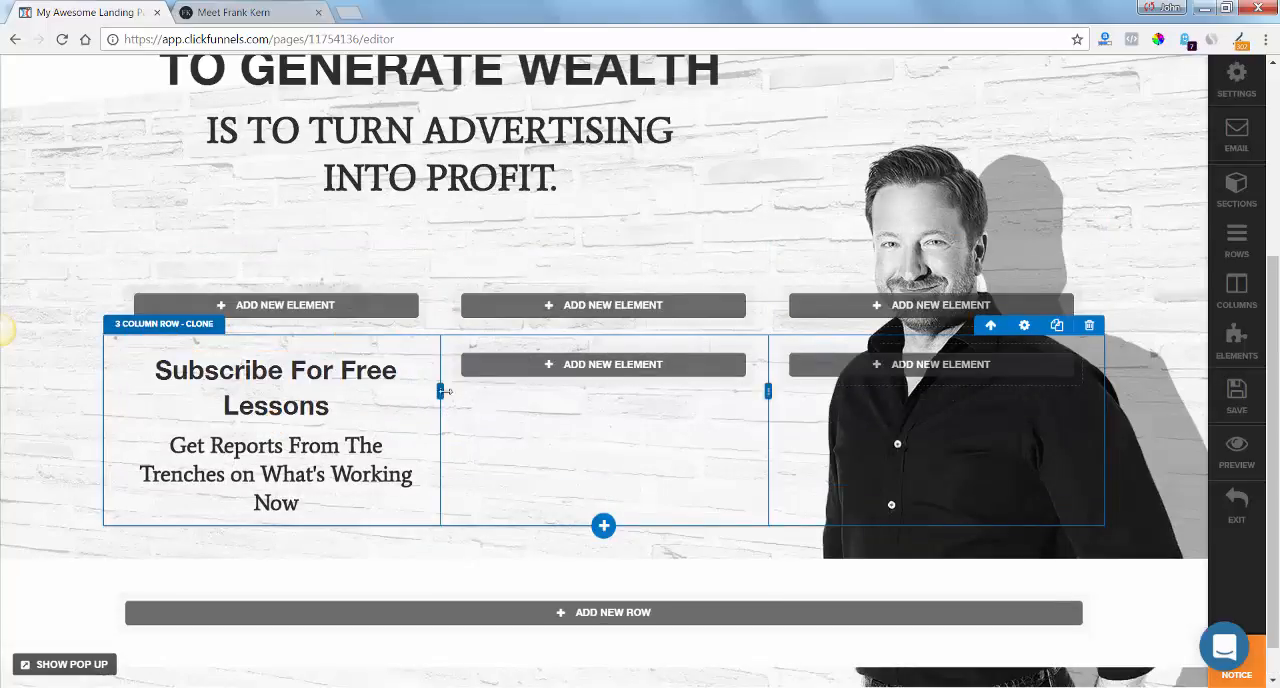
{"action": "left_click_drag", "start_coordinate": [443, 391], "coordinate": [513, 389]}
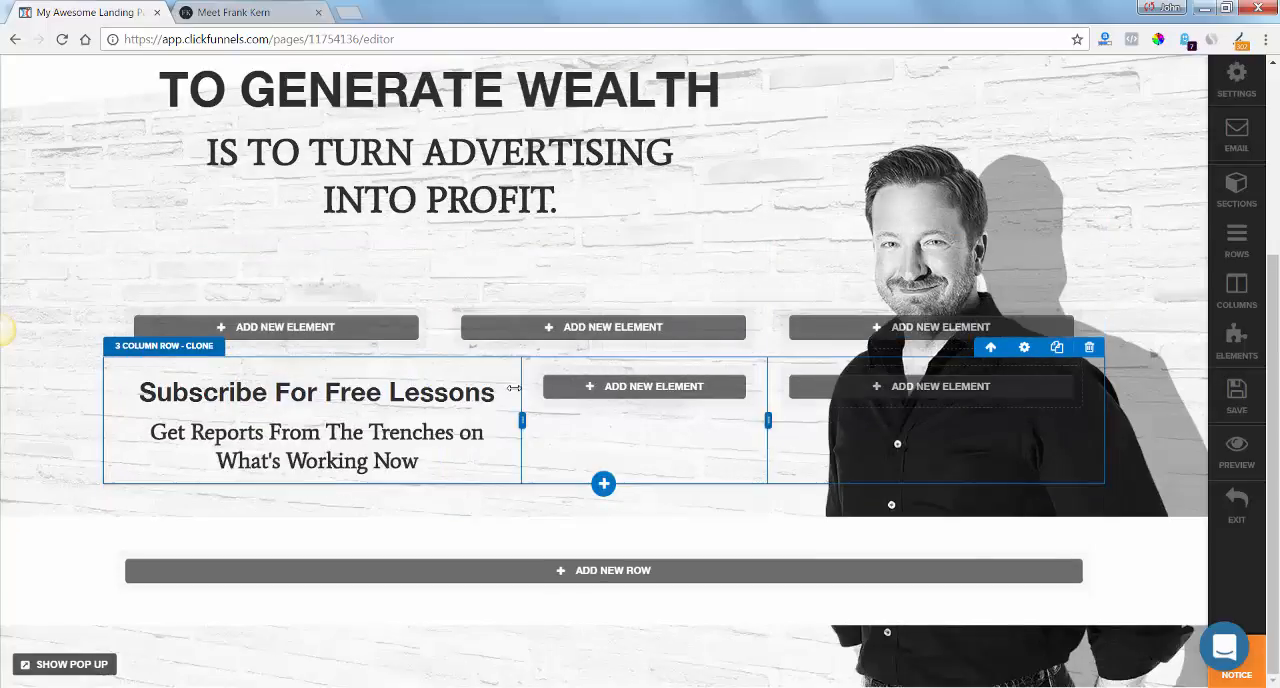
Using frankkern.com's subscribe section as reference, reduce the "Get Reports From The Trenches" headline's font size to 19 px so it fits on one line.
{"action": "left_click", "coordinate": [231, 12]}
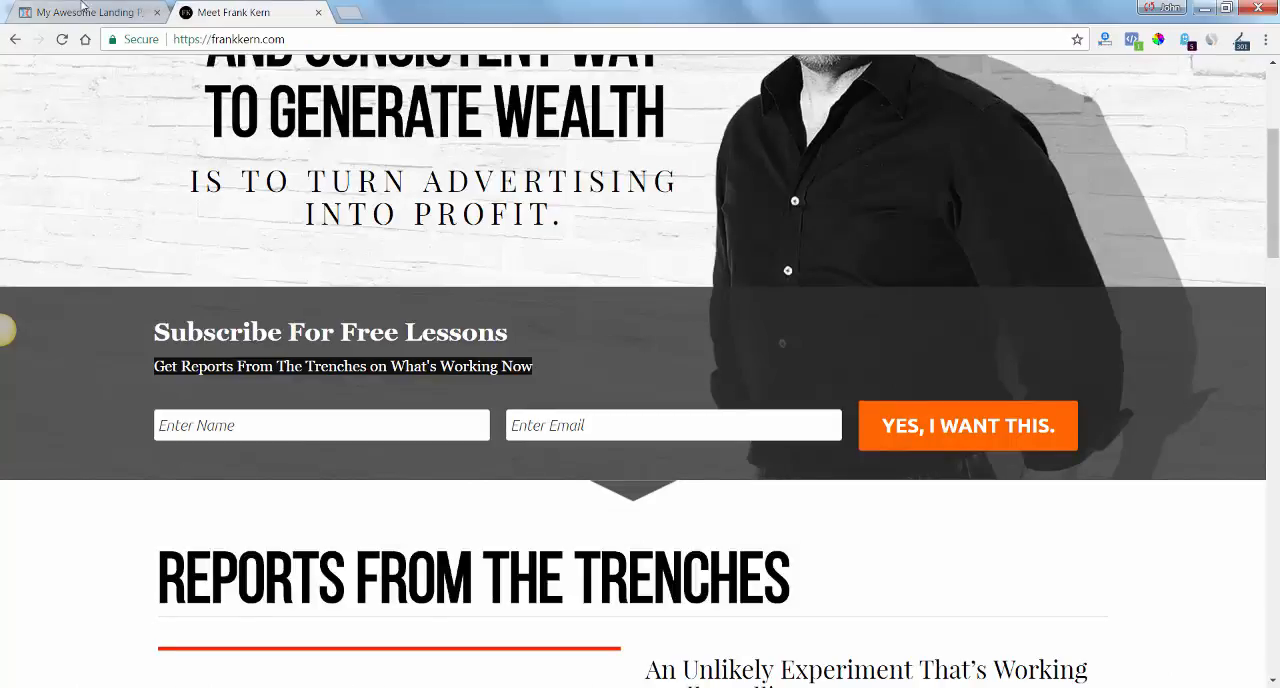
{"action": "left_click", "coordinate": [88, 11]}
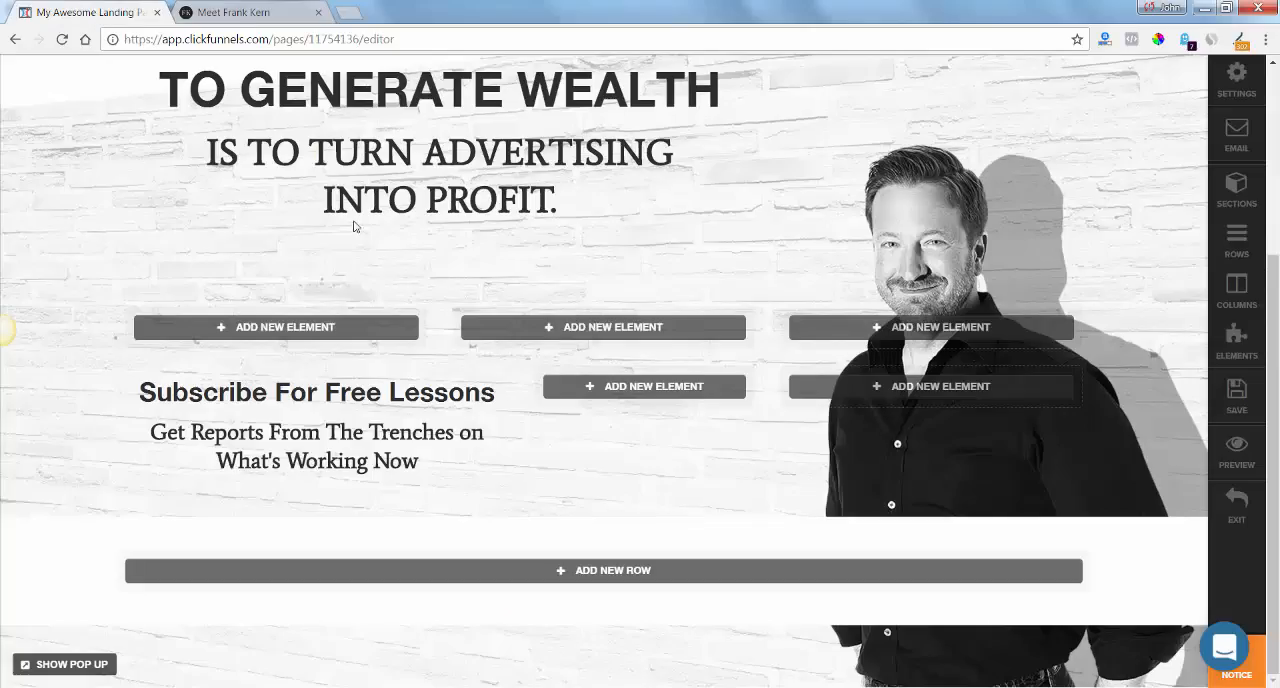
{"action": "left_click", "coordinate": [424, 456]}
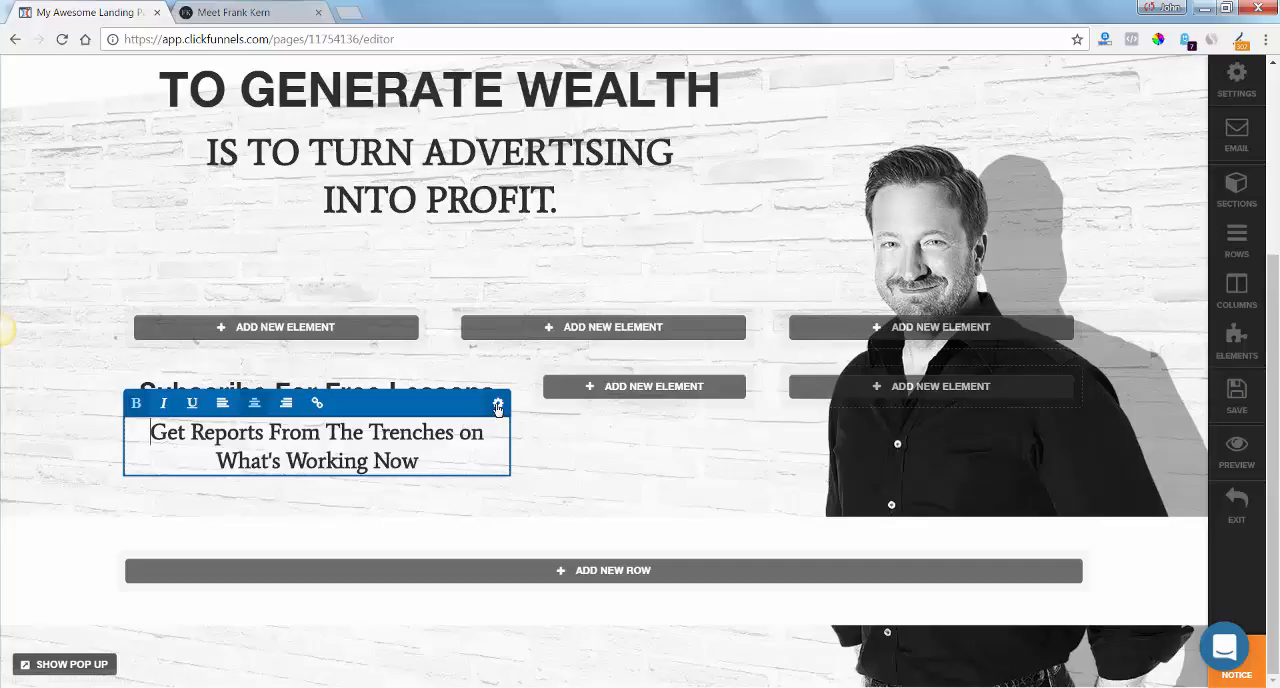
{"action": "left_click", "coordinate": [497, 405]}
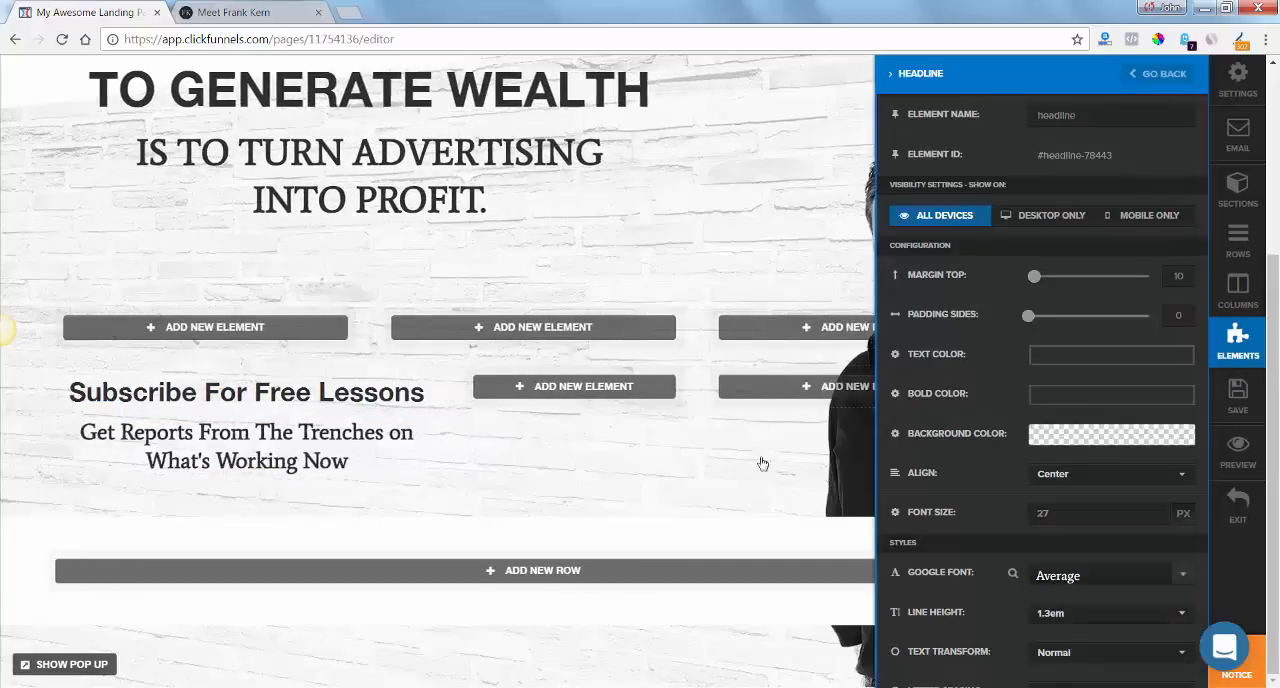
{"action": "left_click", "coordinate": [1155, 517]}
{"action": "left_click", "coordinate": [1155, 517]}
{"action": "left_click", "coordinate": [1155, 517]}
{"action": "left_click", "coordinate": [1155, 517]}
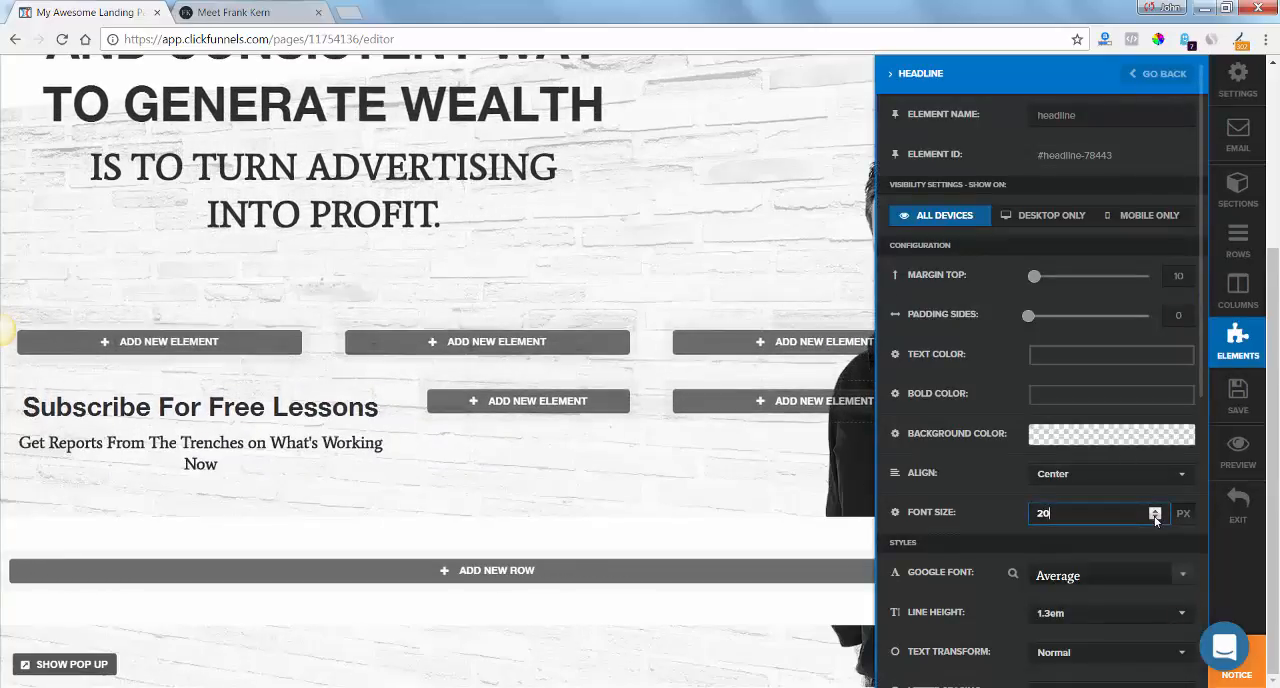
{"action": "left_click", "coordinate": [1155, 517]}
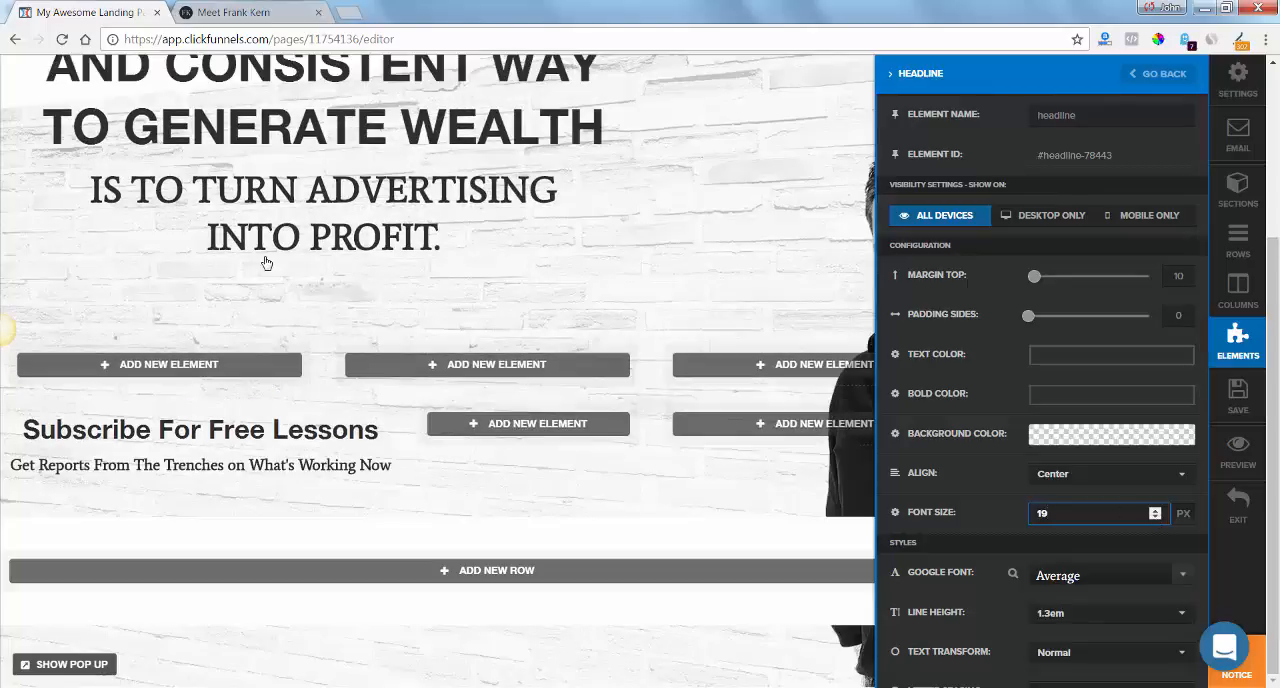
{"action": "left_click", "coordinate": [233, 12]}
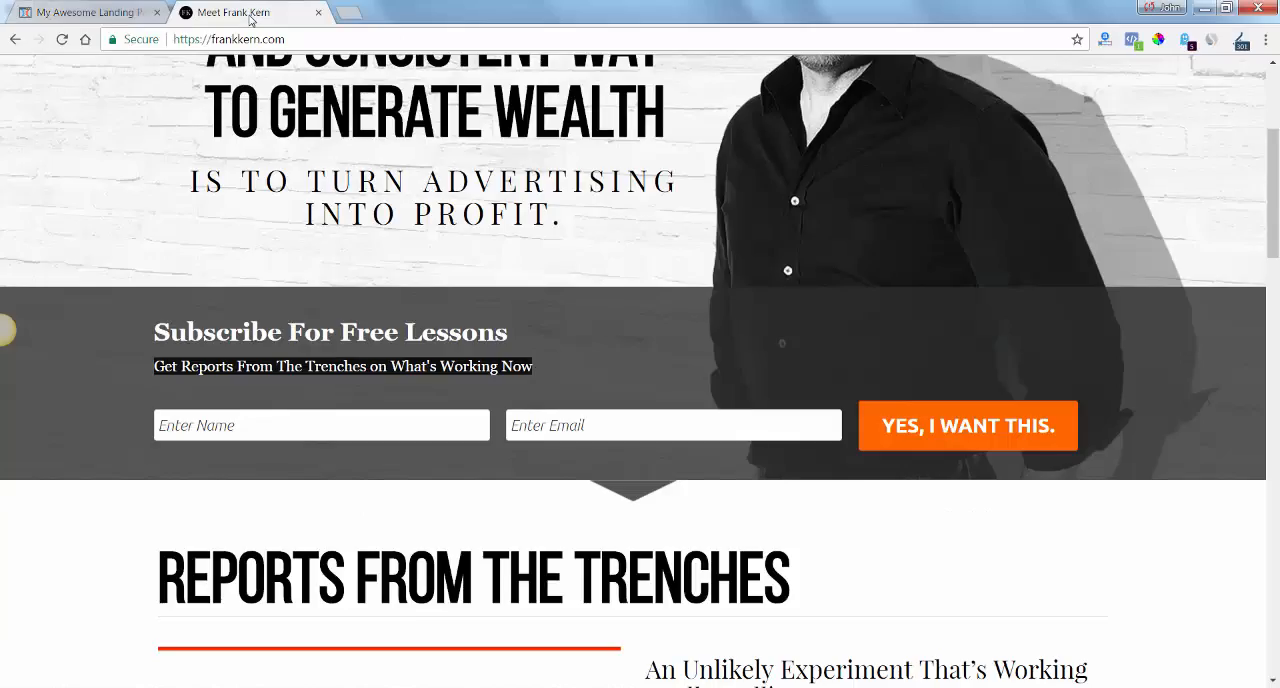
{"action": "left_click", "coordinate": [128, 14]}
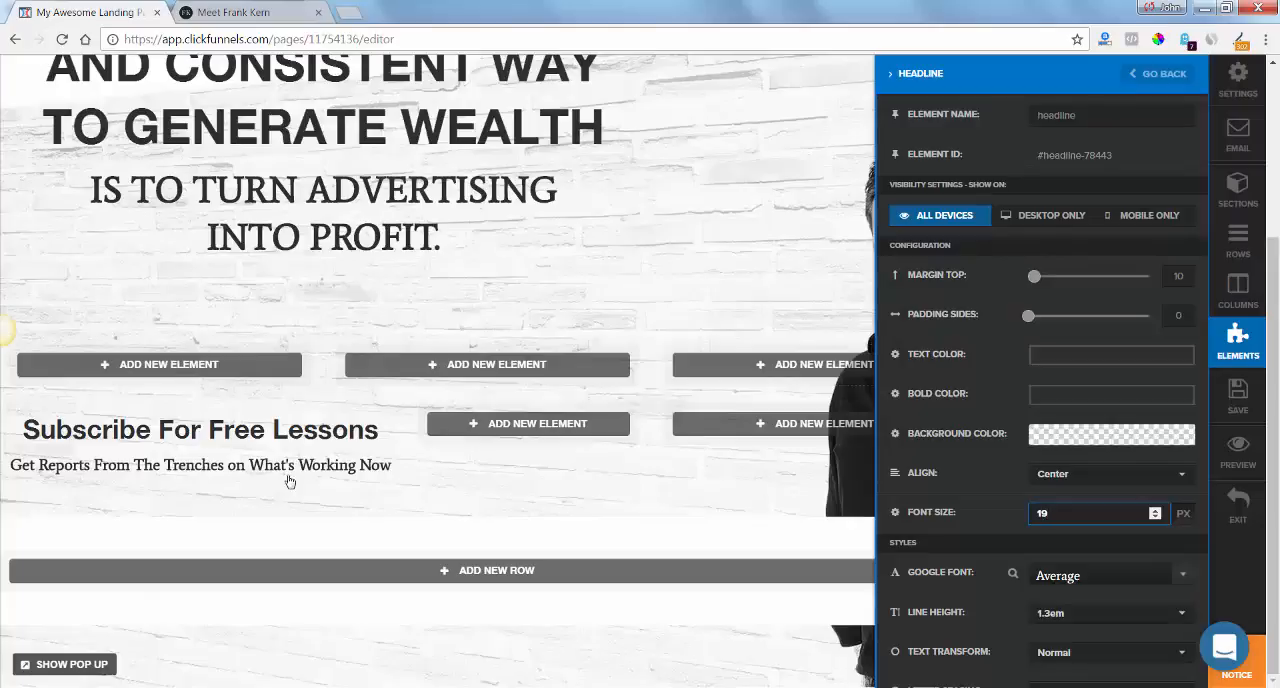
Set the Google font of the "Subscribe For Free Lessons" headline to Average.
{"action": "left_click", "coordinate": [335, 429]}
{"action": "mouse_move", "coordinate": [486, 423]}
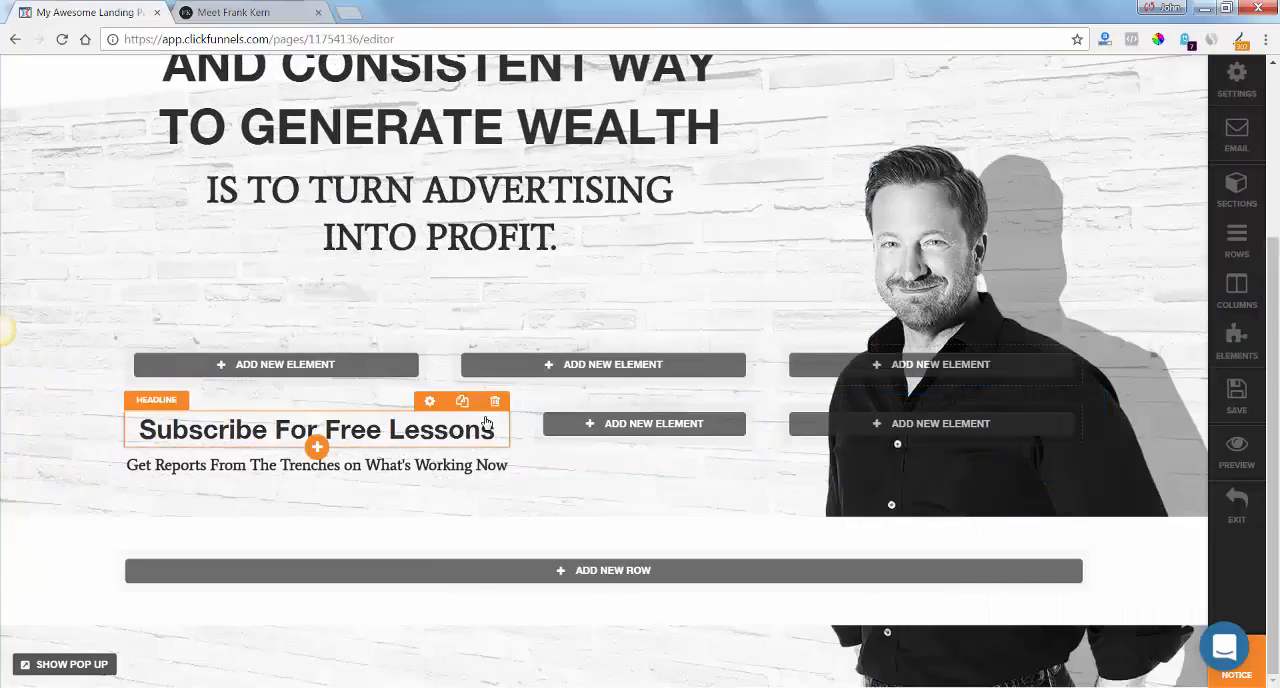
{"action": "left_click", "coordinate": [430, 403]}
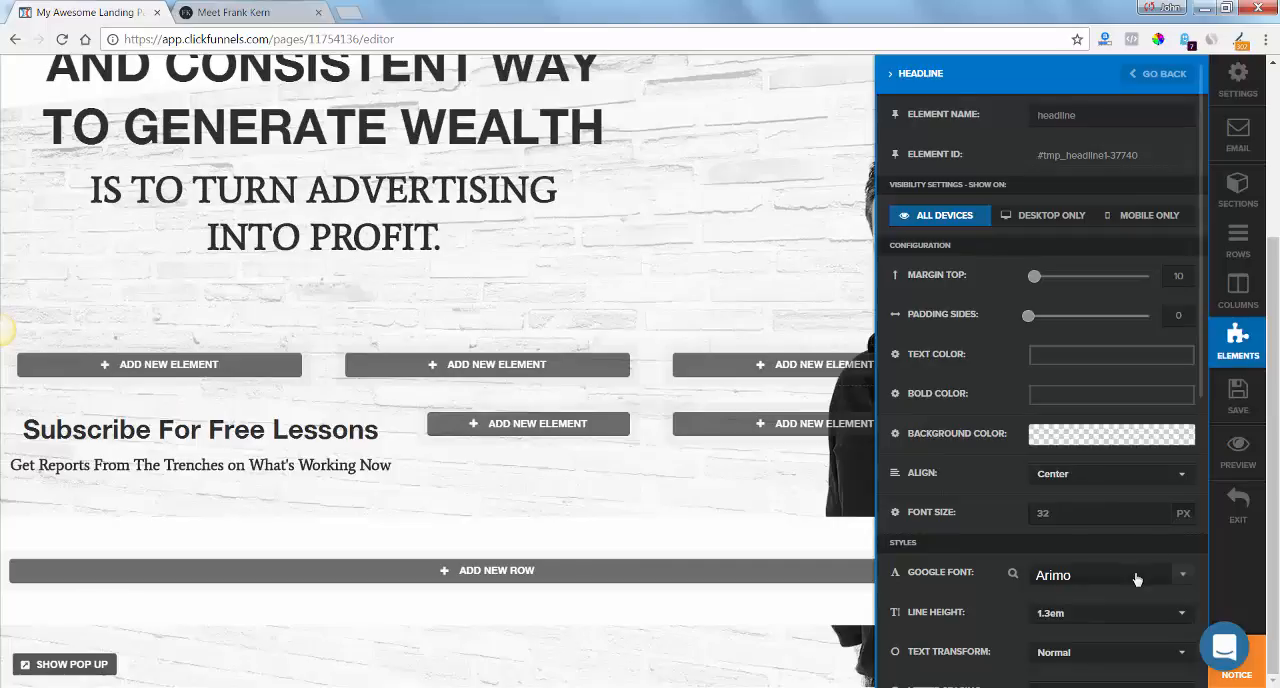
{"action": "left_click", "coordinate": [1181, 578]}
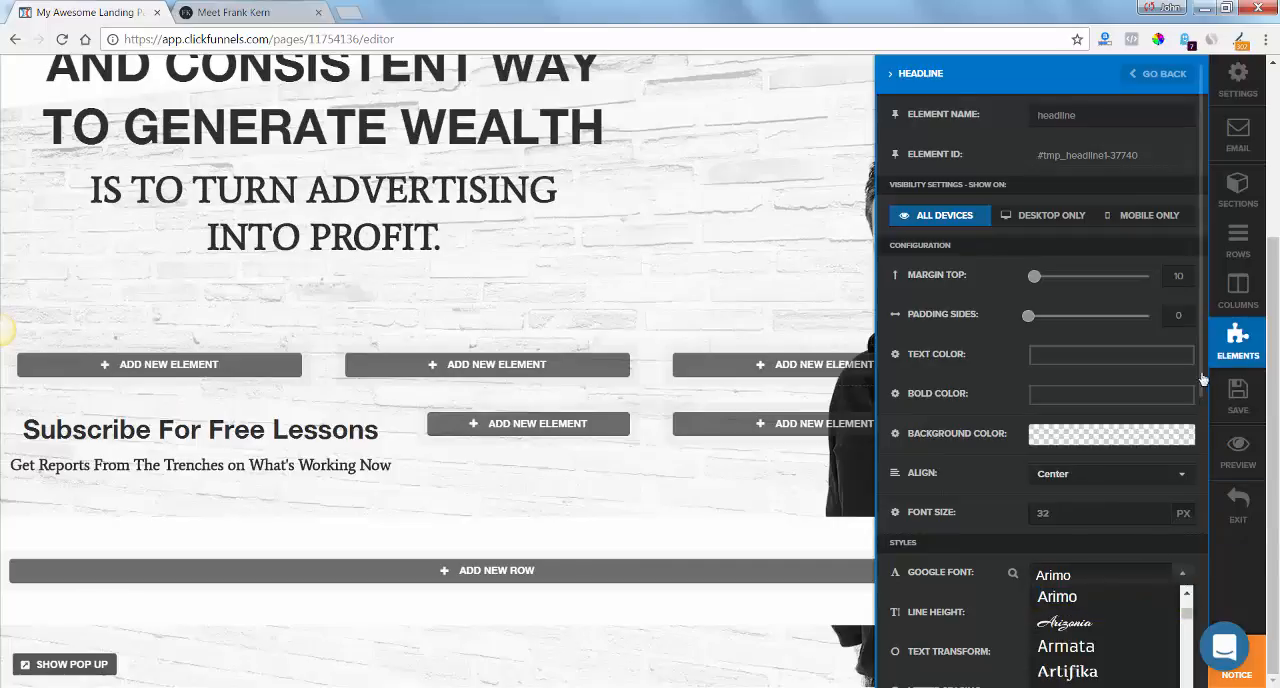
{"action": "scroll", "coordinate": [1203, 386], "scroll_direction": "down", "scroll_amount": 3}
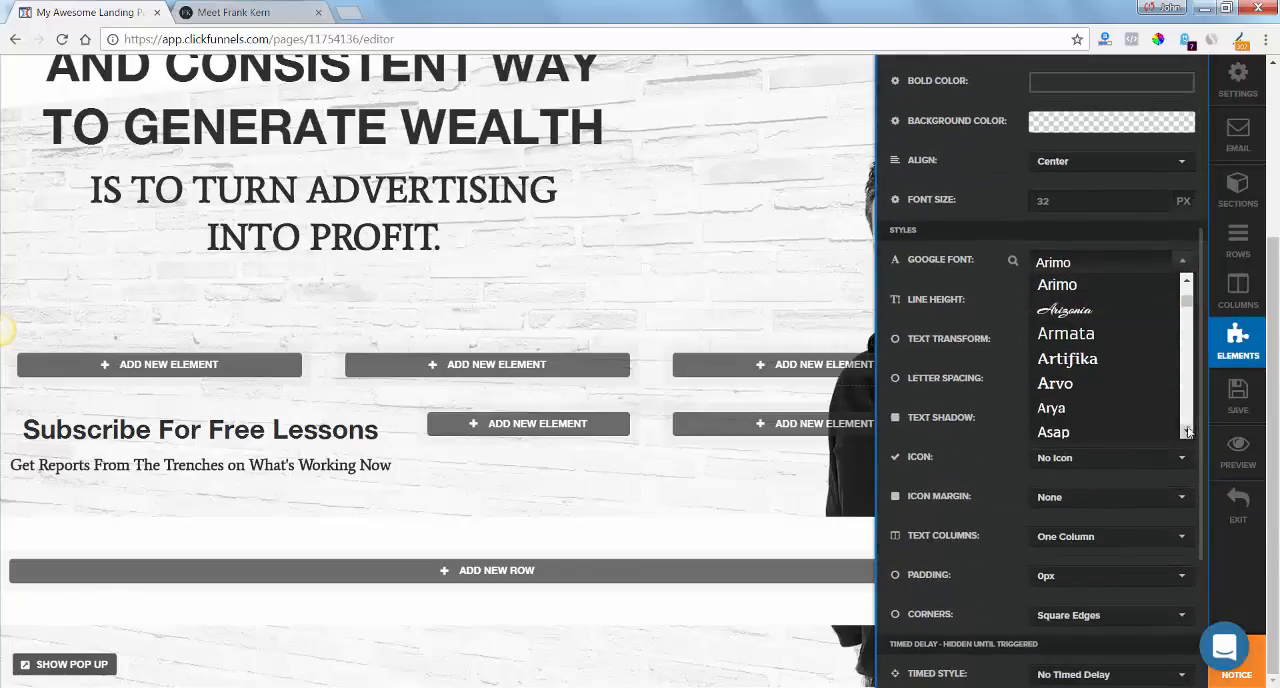
{"action": "scroll", "coordinate": [1187, 414], "scroll_direction": "down", "scroll_amount": 3}
{"action": "scroll", "coordinate": [1187, 414], "scroll_direction": "down", "scroll_amount": 3}
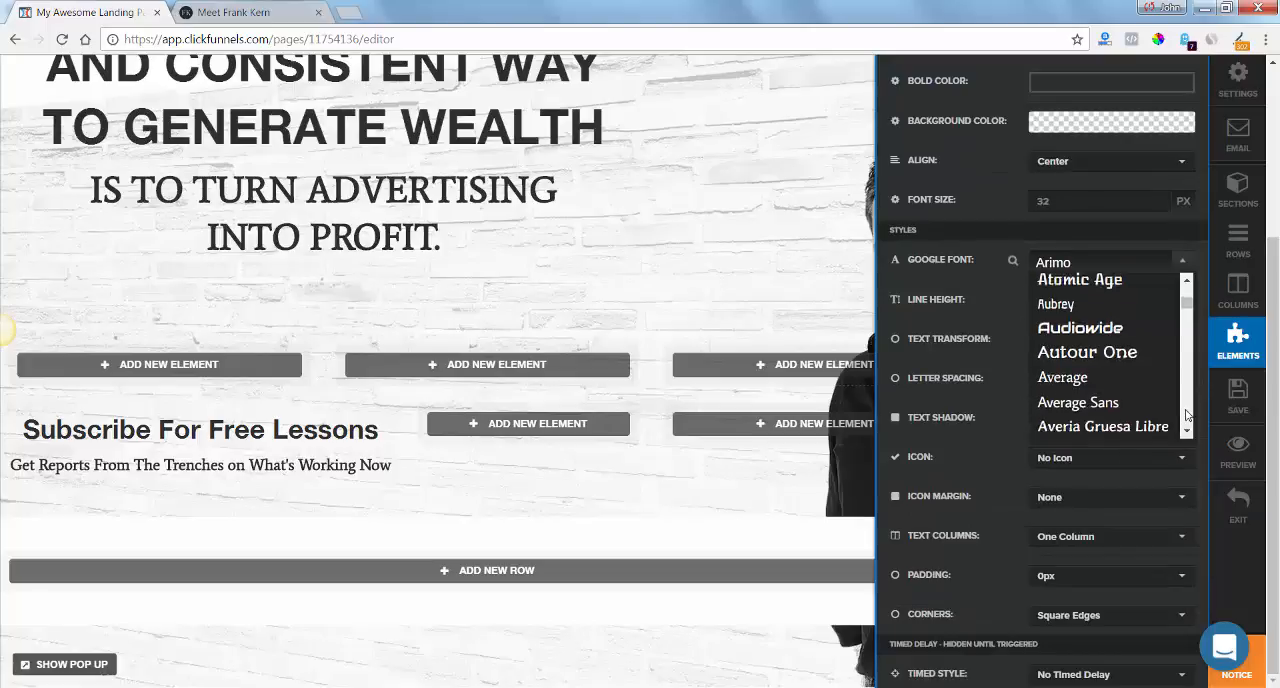
{"action": "left_click", "coordinate": [1107, 366]}
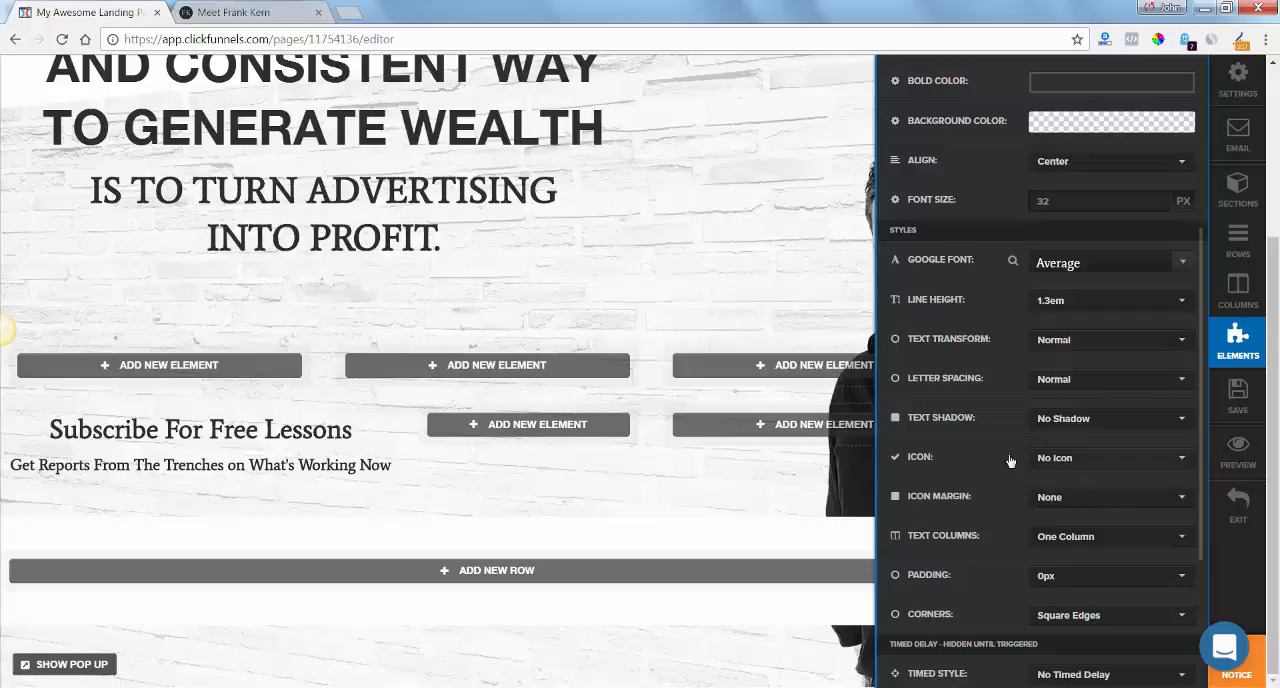
Left-align the "Subscribe For Free Lessons" headline within its column.
{"action": "left_click", "coordinate": [300, 428]}
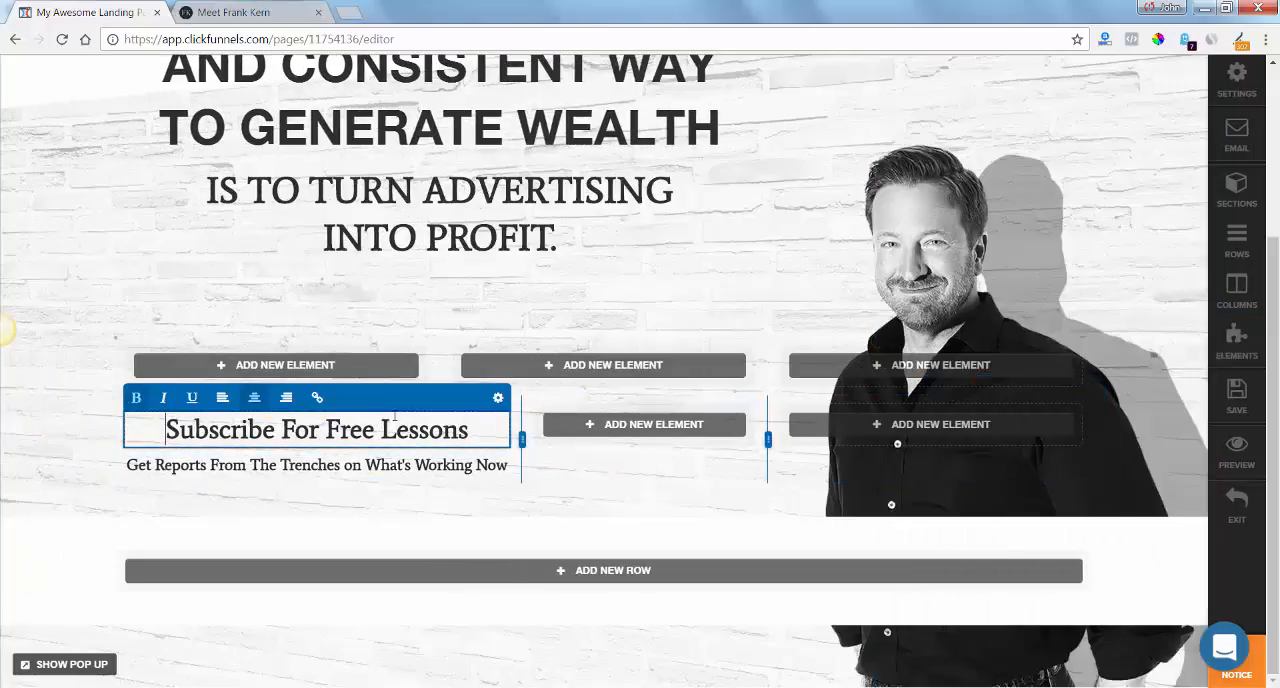
{"action": "left_click", "coordinate": [222, 398]}
{"action": "left_click", "coordinate": [314, 485]}
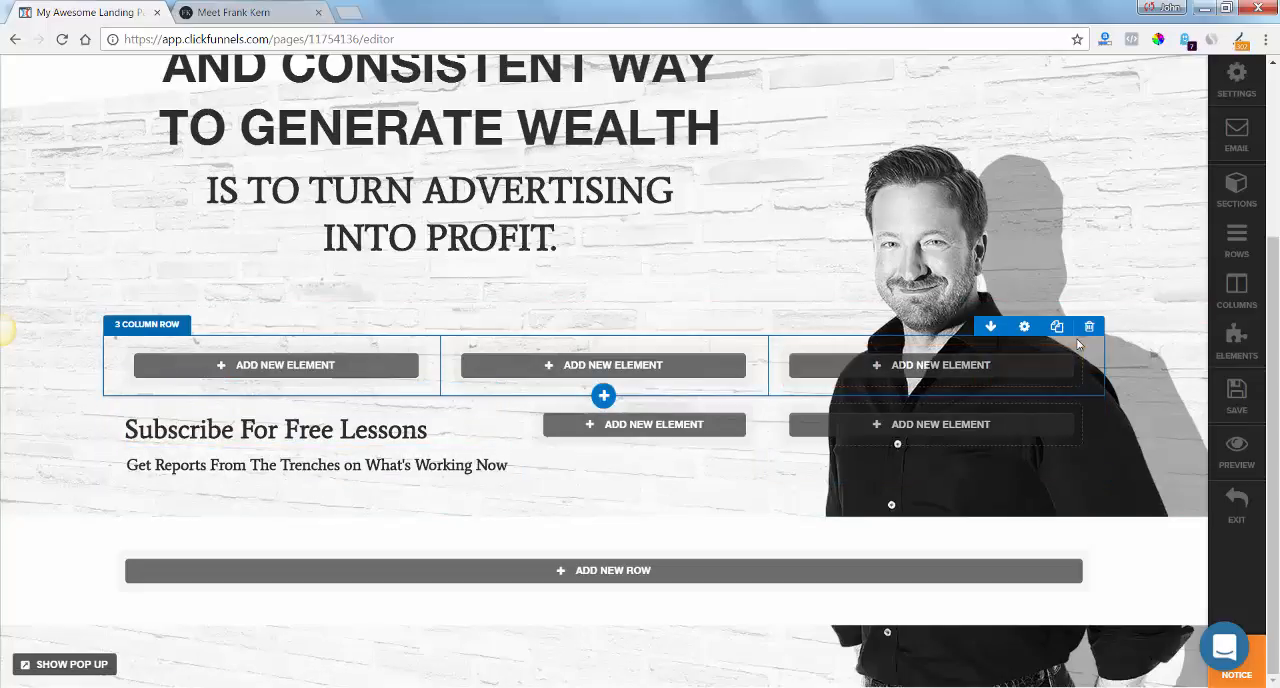
Add a three-column row below the subscribe headlines and delete the empty three-column row above them.
{"action": "left_click", "coordinate": [604, 485]}
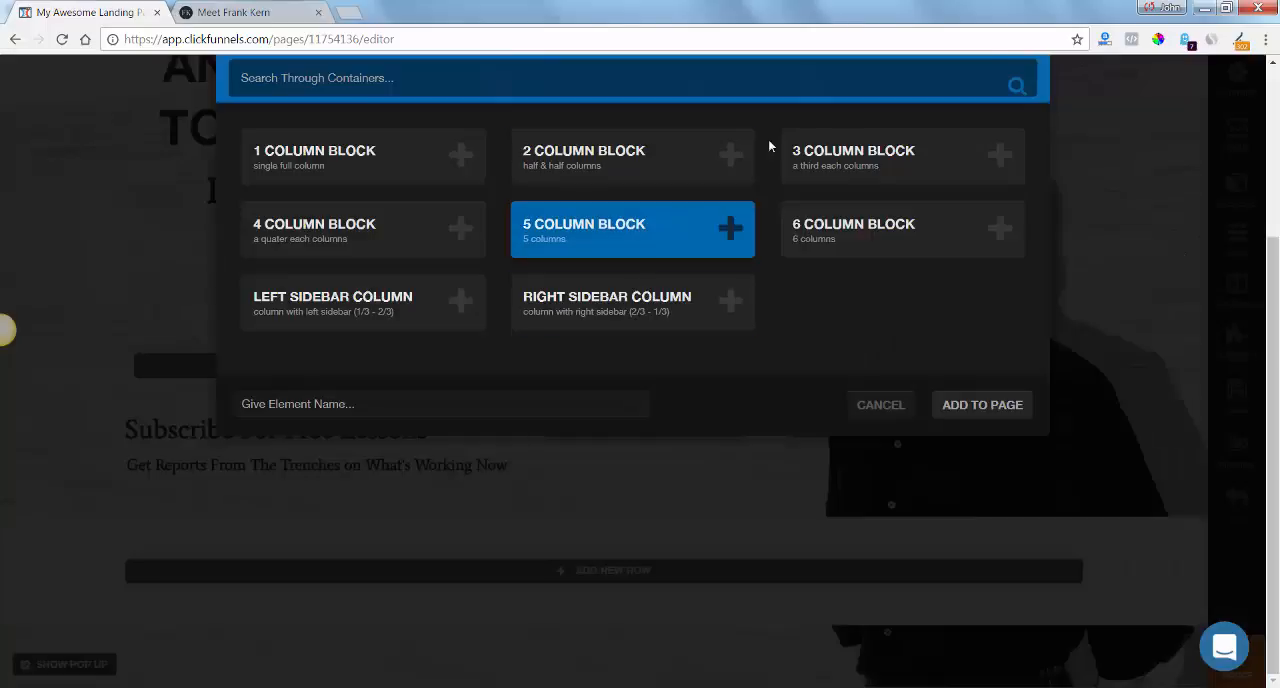
{"action": "left_click", "coordinate": [851, 156]}
{"action": "left_click", "coordinate": [985, 404]}
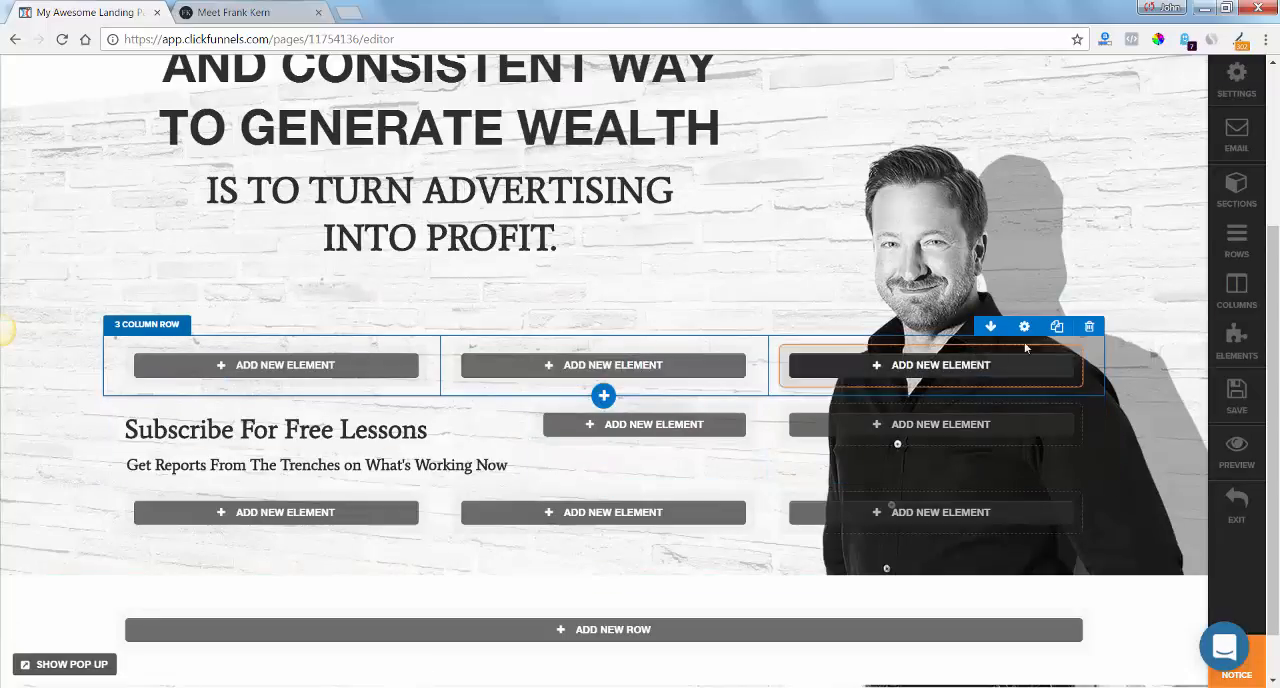
{"action": "left_click", "coordinate": [1089, 328]}
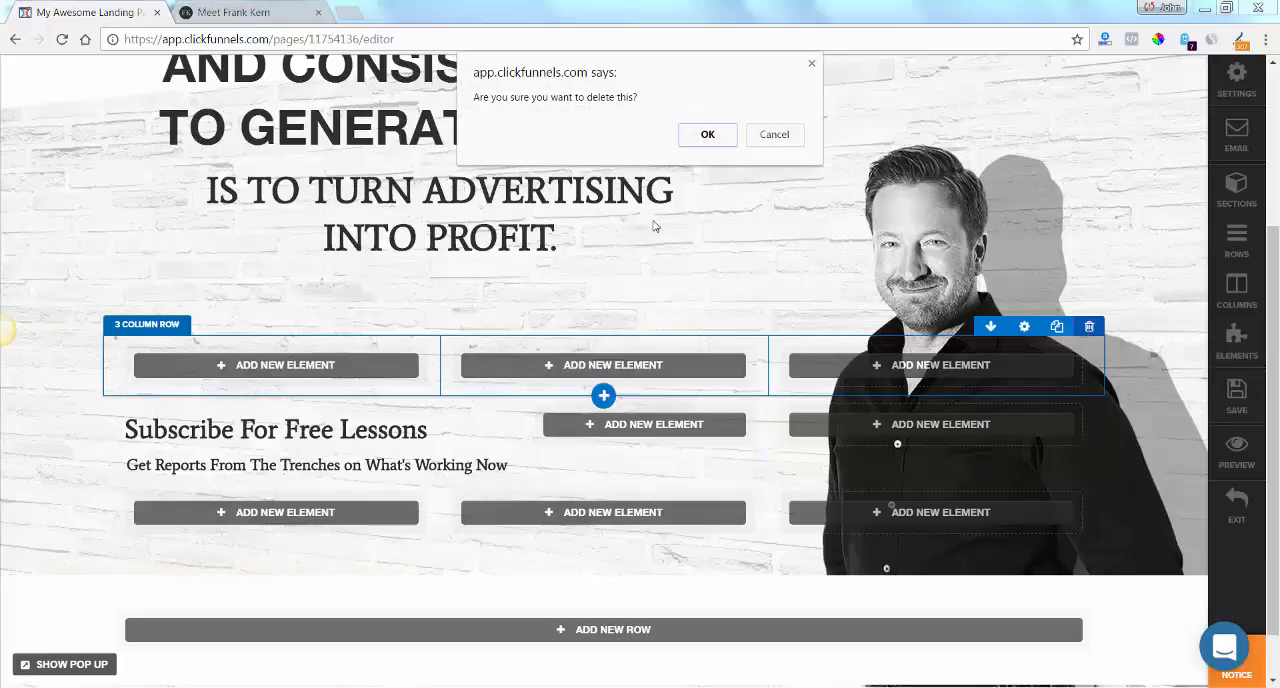
{"action": "left_click", "coordinate": [708, 134]}
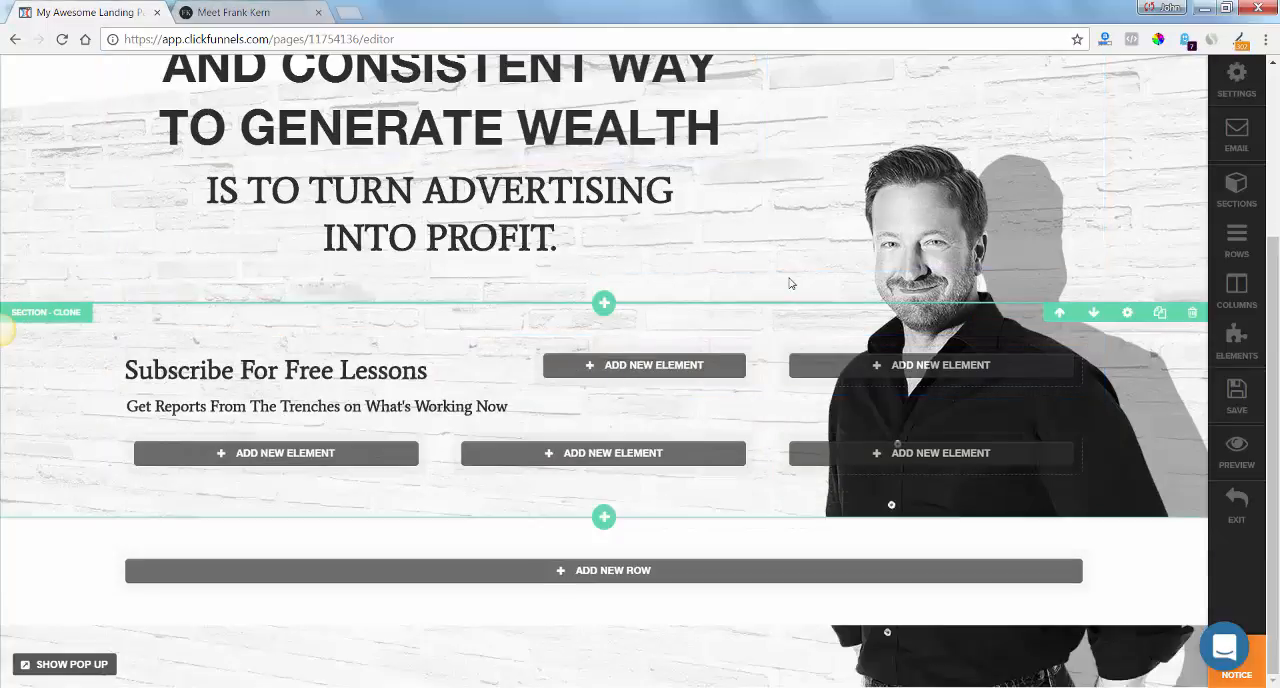
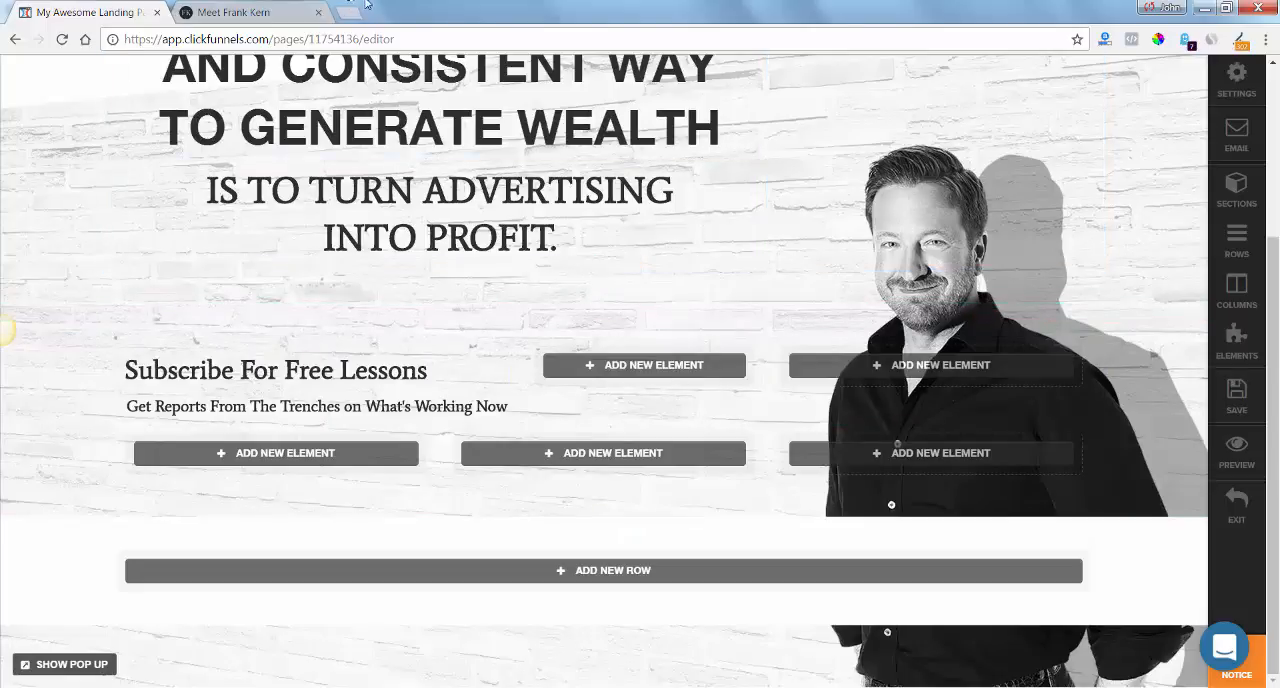
Using frankkern.com's dark subscribe band as reference, set the subscribe section's background colour to semi-transparent black, rgba(6, 6, 6, 0.65).
{"action": "left_click", "coordinate": [255, 14]}
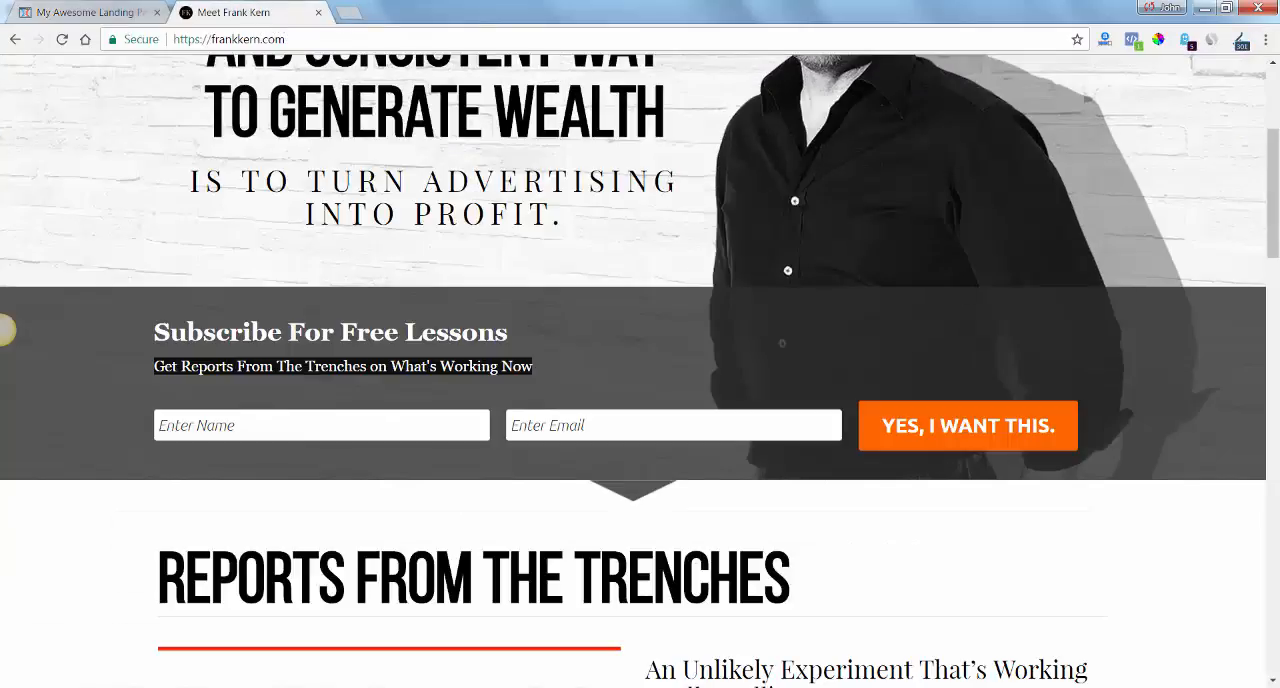
{"action": "left_click_drag", "start_coordinate": [1274, 143], "coordinate": [1274, 173]}
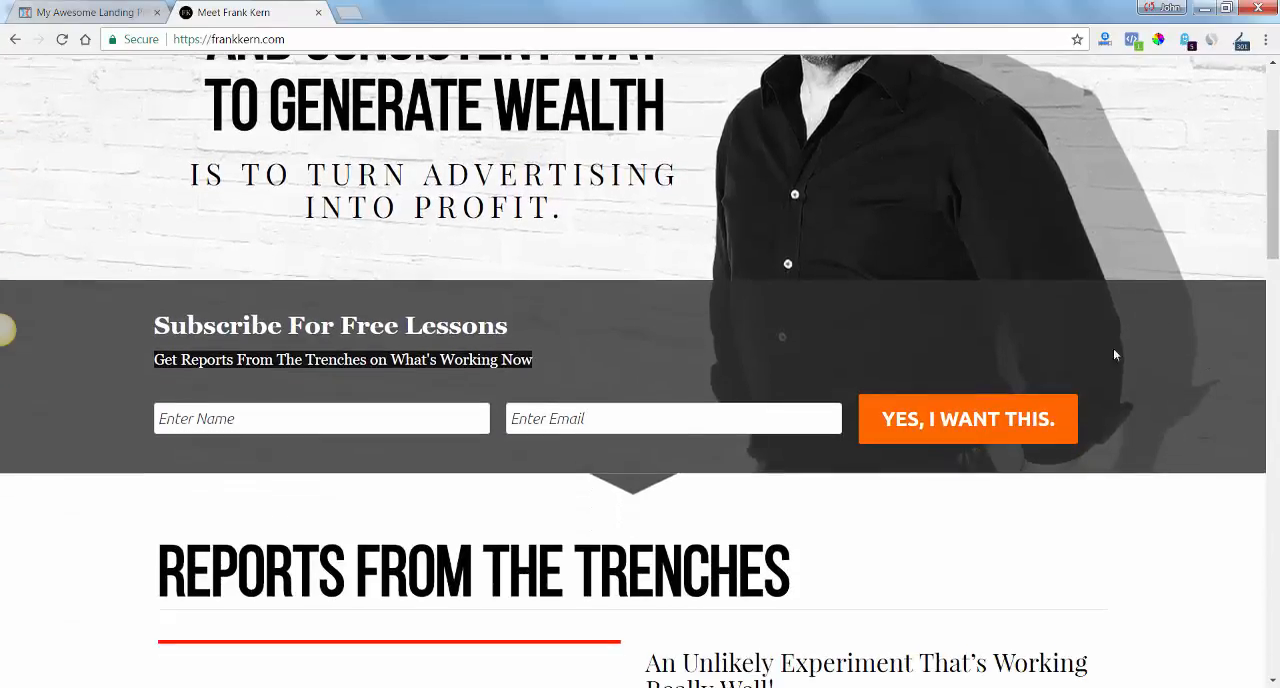
{"action": "left_click", "coordinate": [110, 15]}
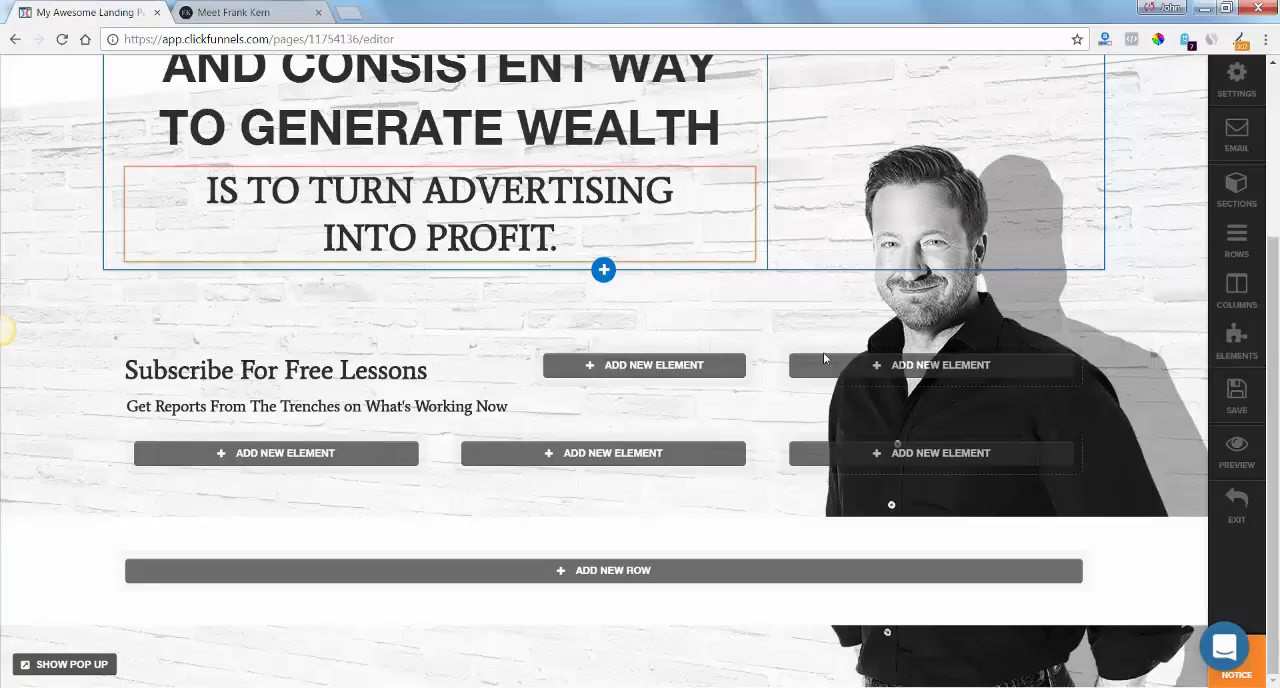
{"action": "left_click", "coordinate": [1127, 313]}
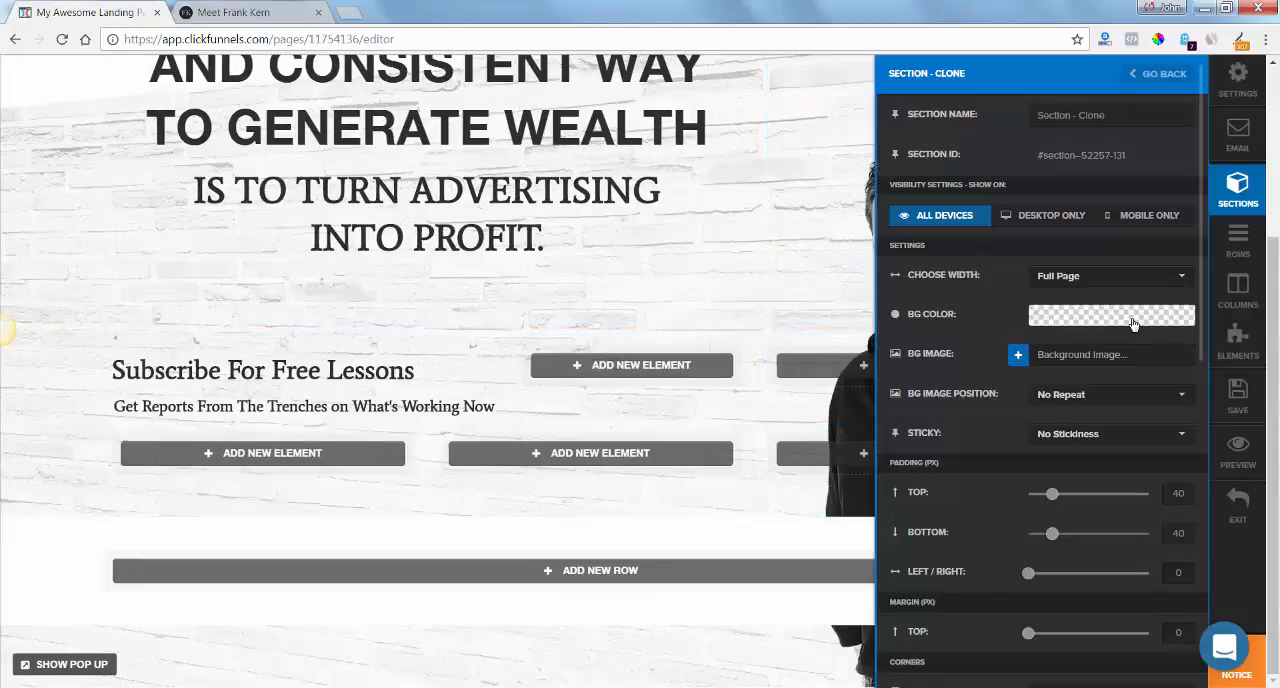
{"action": "left_click", "coordinate": [1115, 318]}
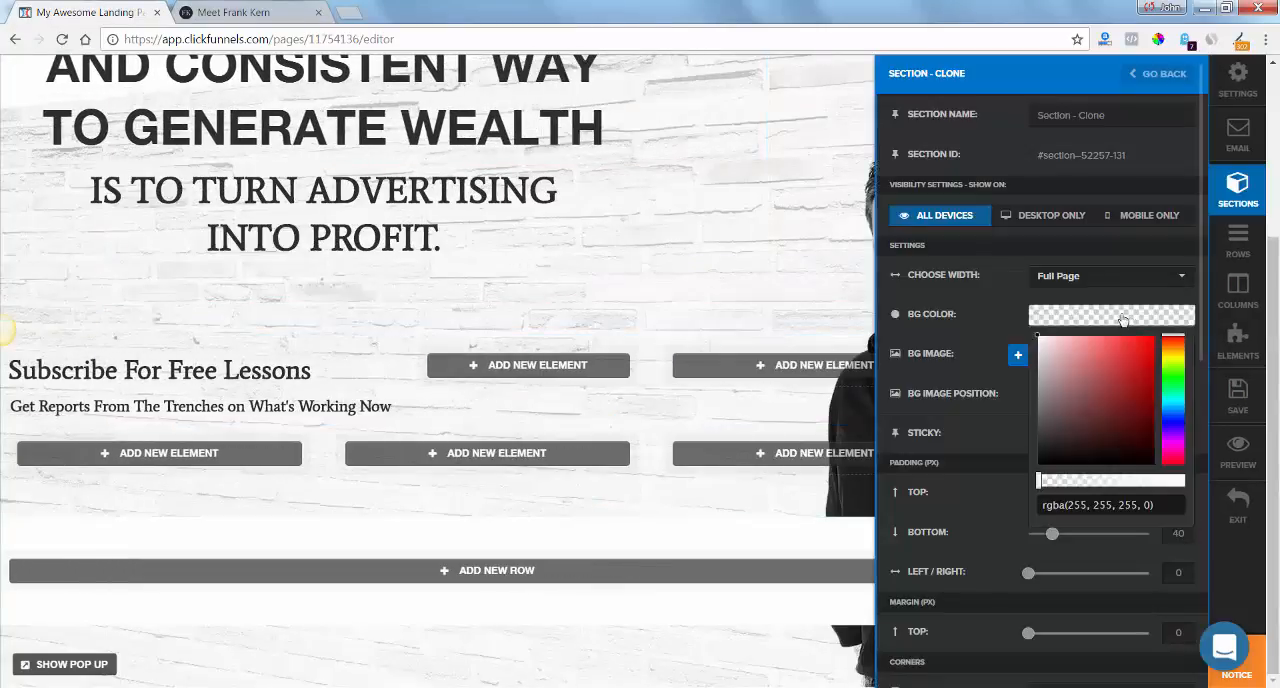
{"action": "left_click_drag", "start_coordinate": [1063, 467], "coordinate": [1038, 463]}
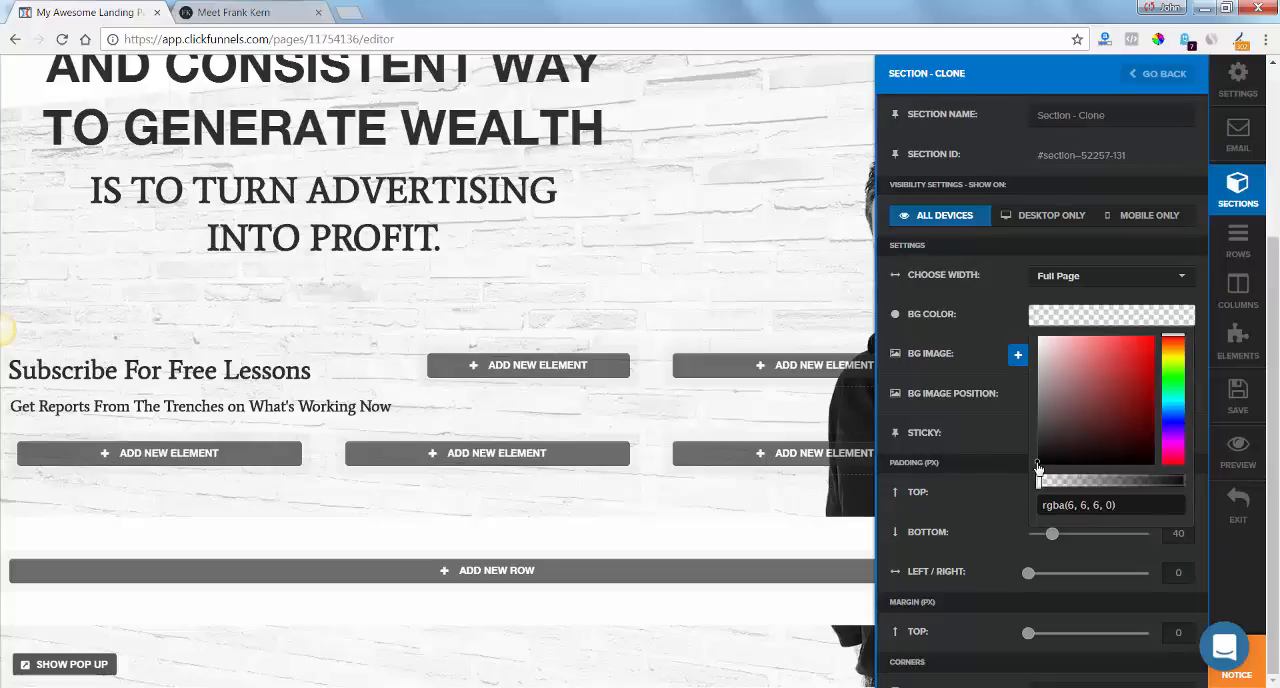
{"action": "left_click", "coordinate": [1129, 481]}
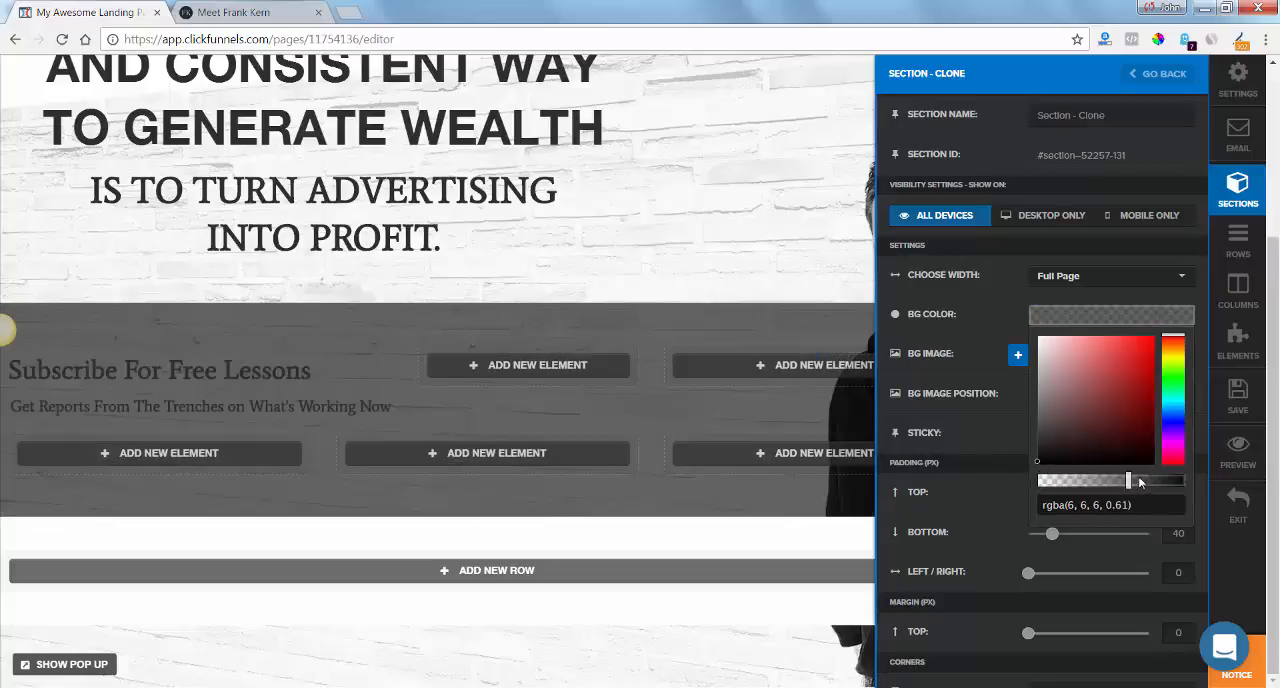
{"action": "left_click", "coordinate": [1141, 480]}
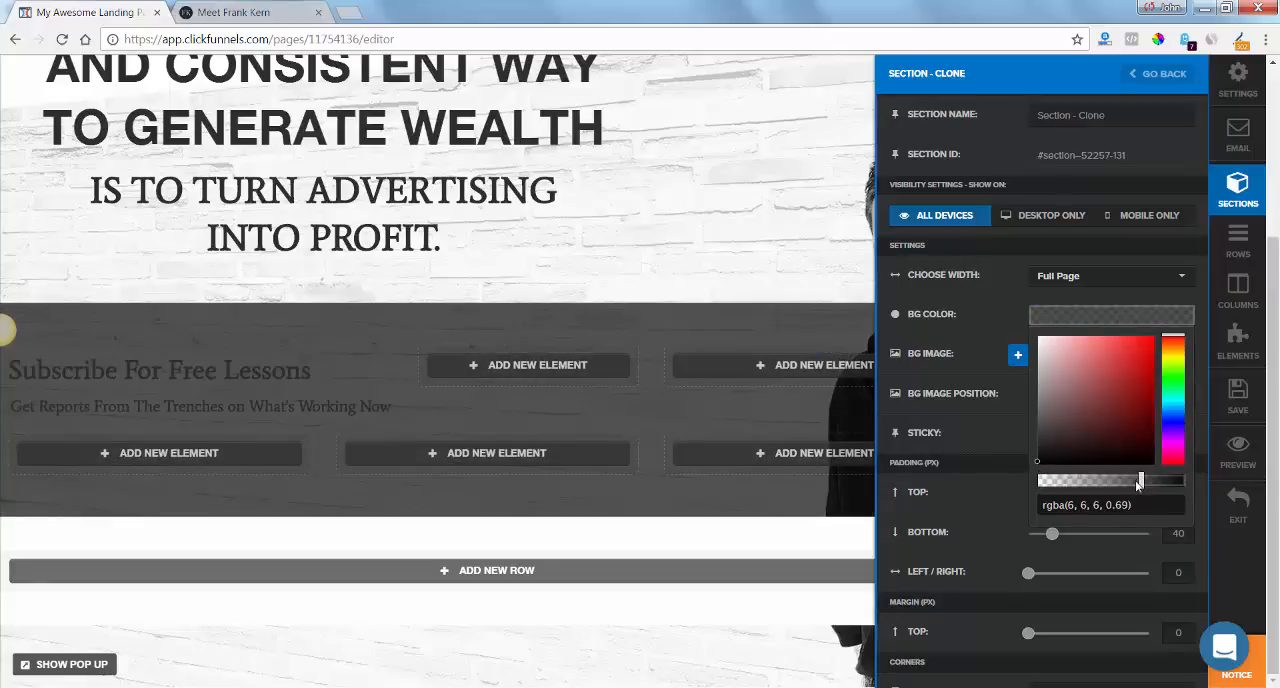
{"action": "left_click", "coordinate": [1135, 481]}
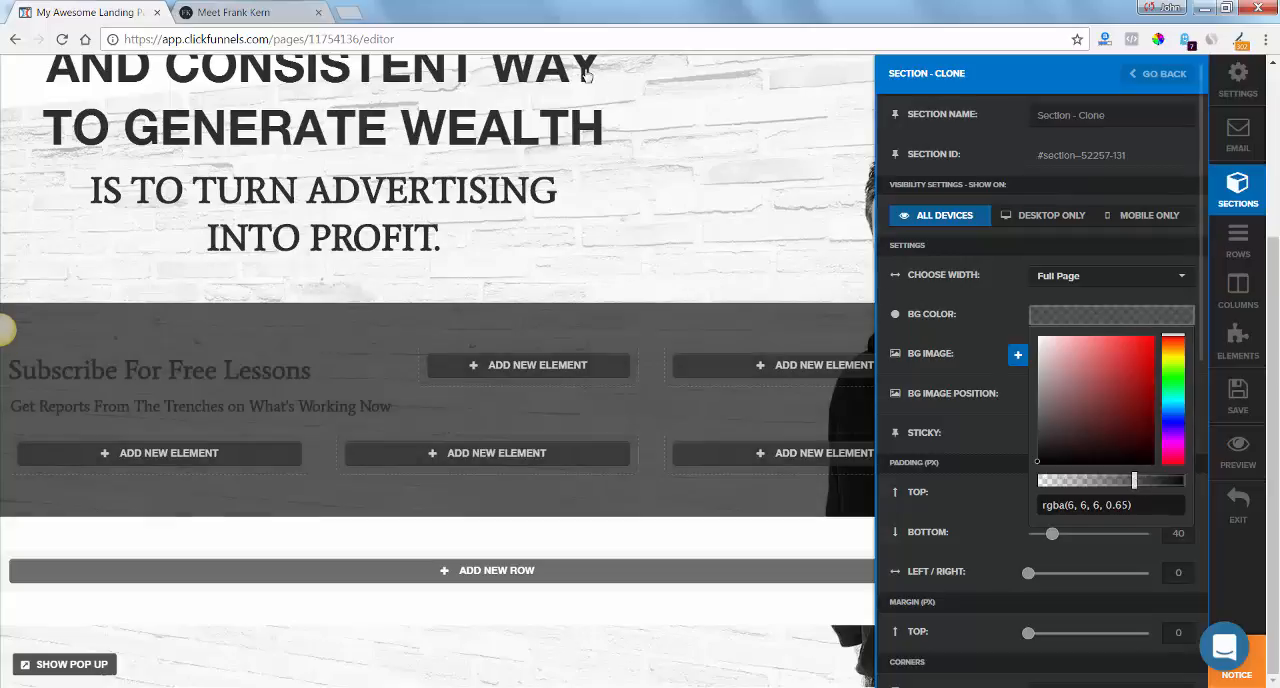
{"action": "left_click", "coordinate": [585, 71]}
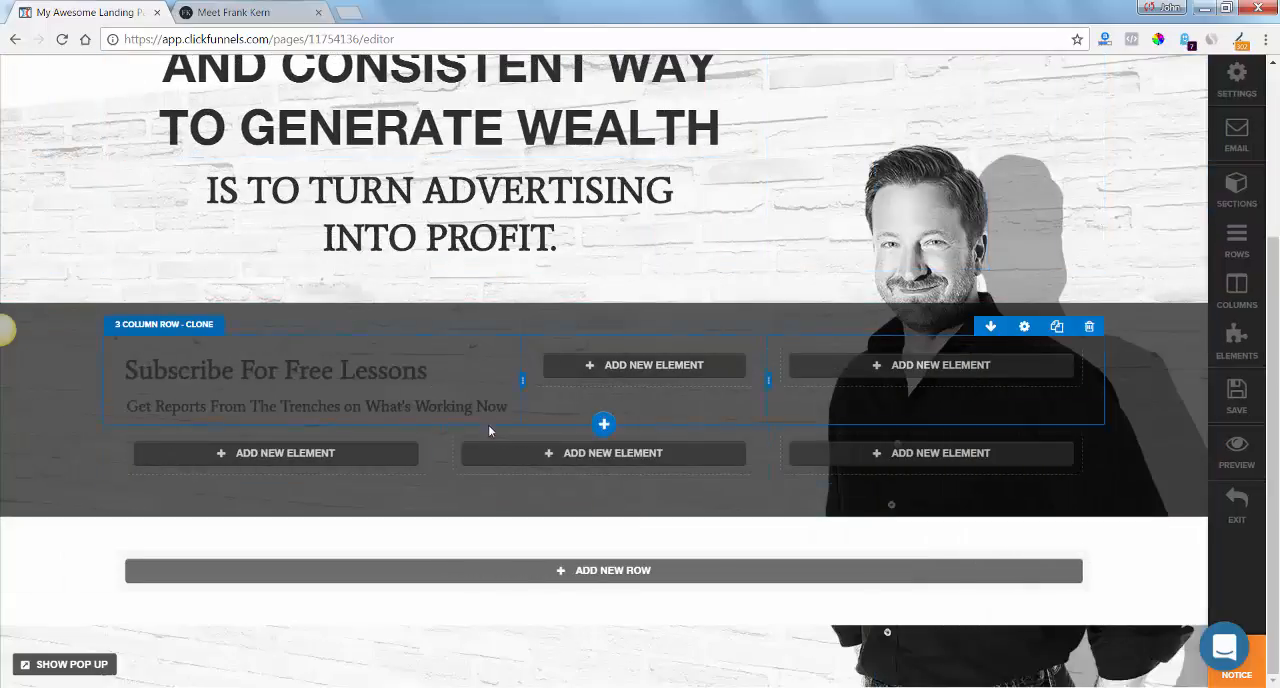
Following frankkern.com's white subscribe text, set the "Get Reports From The Trenches" headline's bold colour to #ffffff and its text colour to #f9f9f9.
{"action": "left_click", "coordinate": [229, 11]}
{"action": "left_click", "coordinate": [420, 355]}
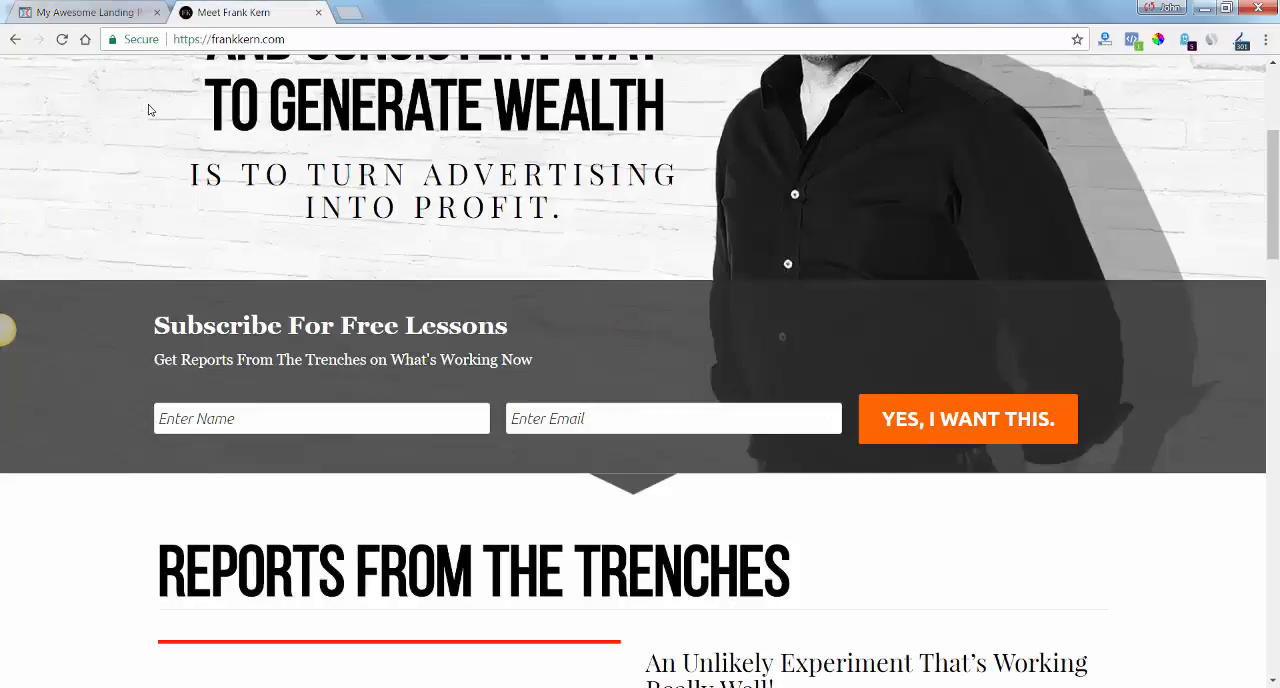
{"action": "left_click", "coordinate": [105, 11]}
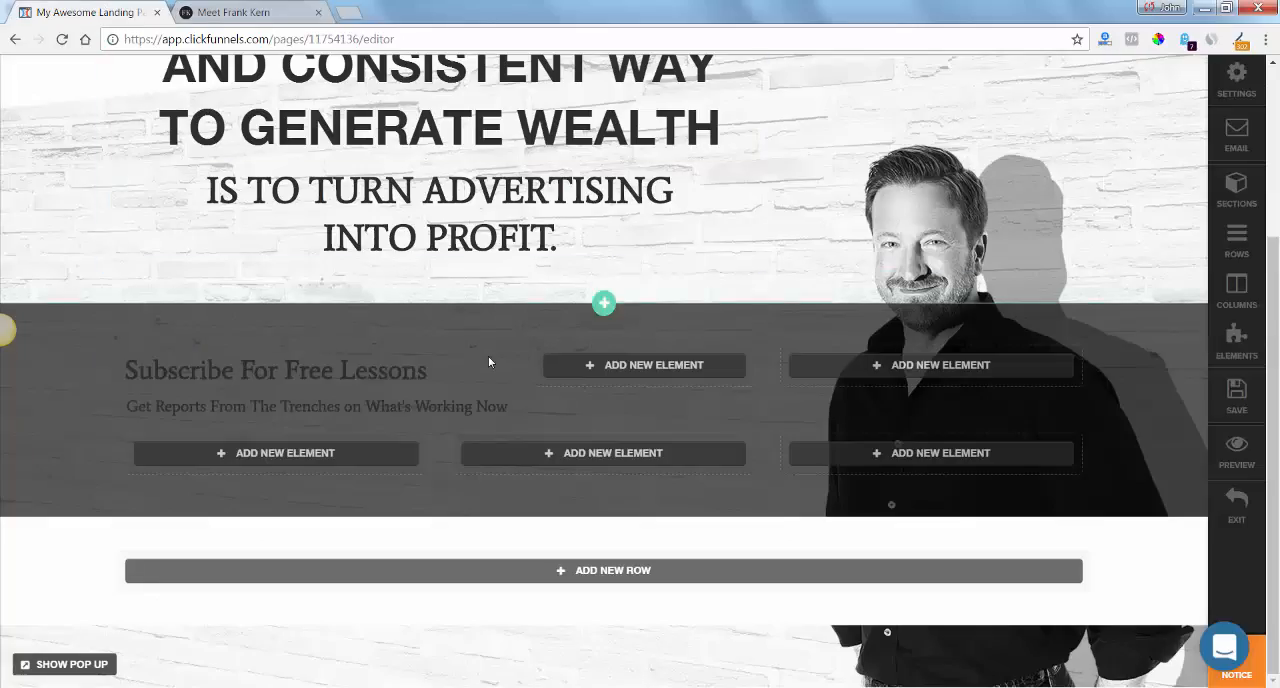
{"action": "left_click", "coordinate": [505, 410]}
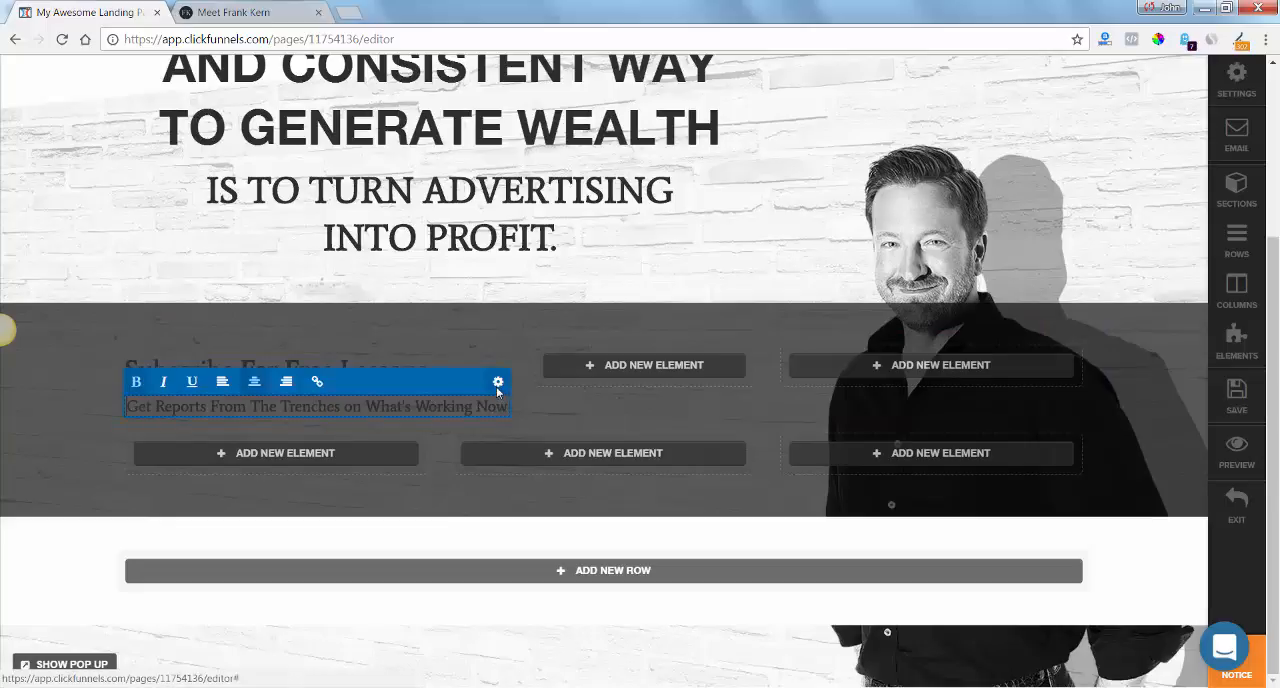
{"action": "left_click", "coordinate": [498, 381]}
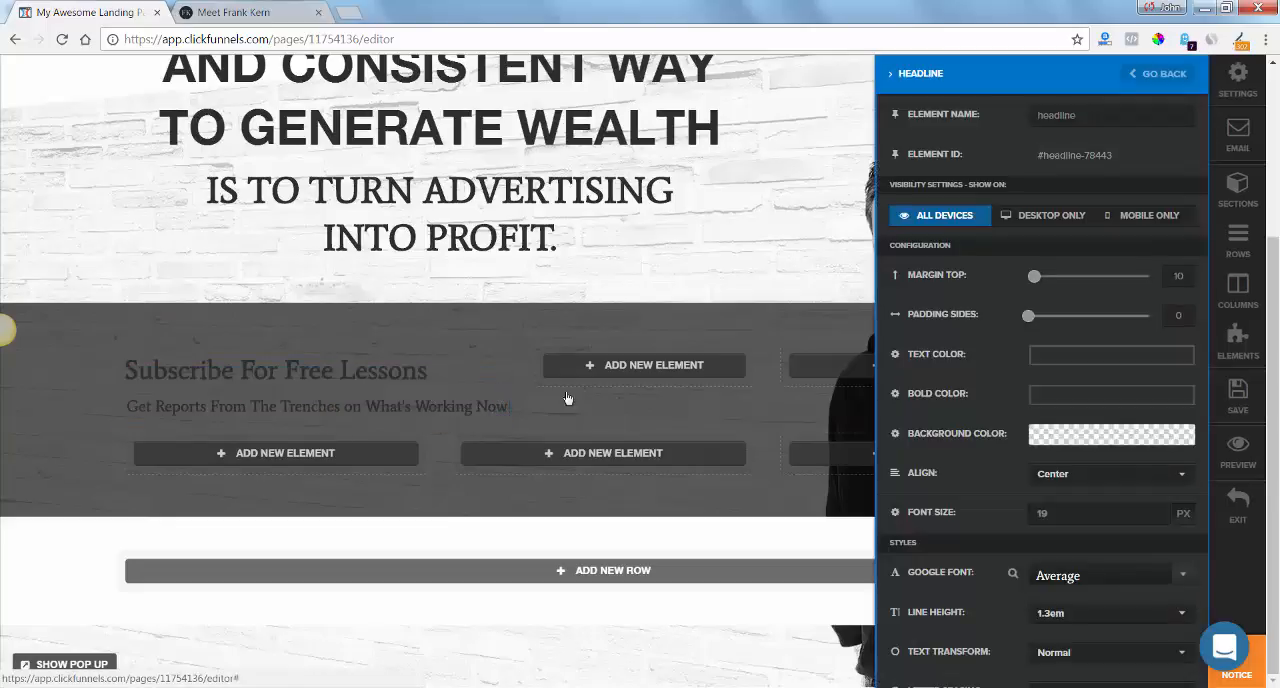
{"action": "left_click", "coordinate": [1090, 394]}
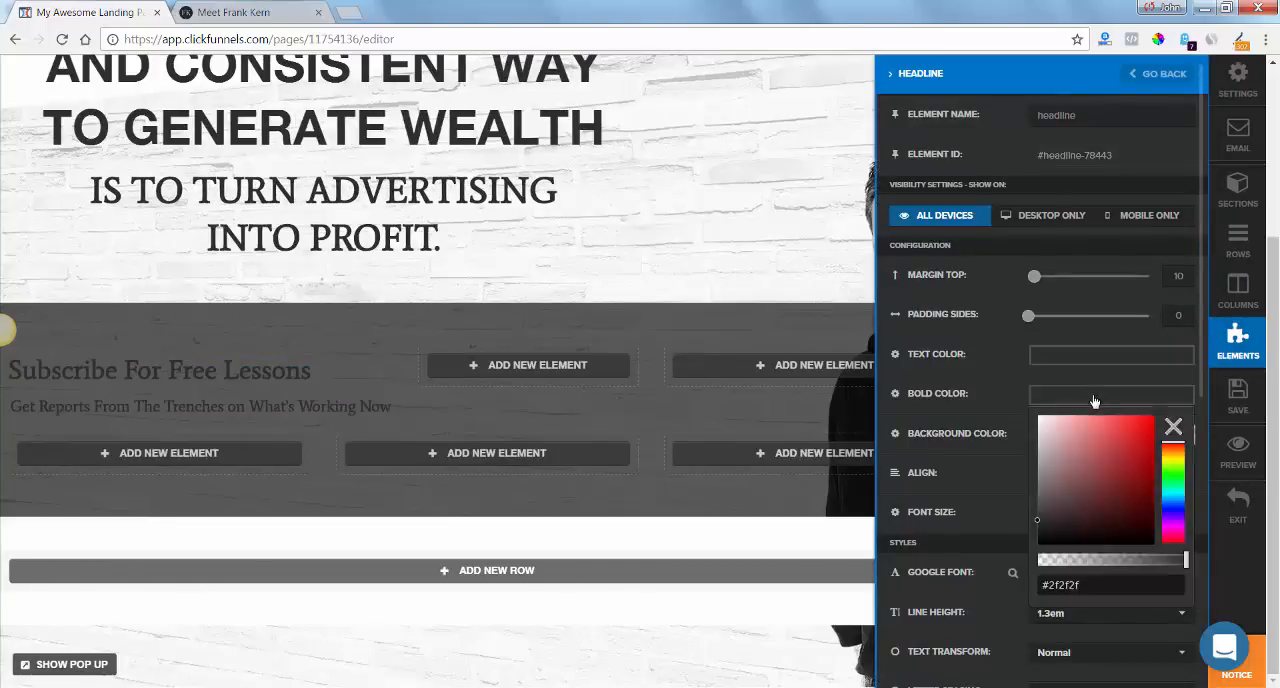
{"action": "left_click_drag", "start_coordinate": [1045, 456], "coordinate": [1023, 398]}
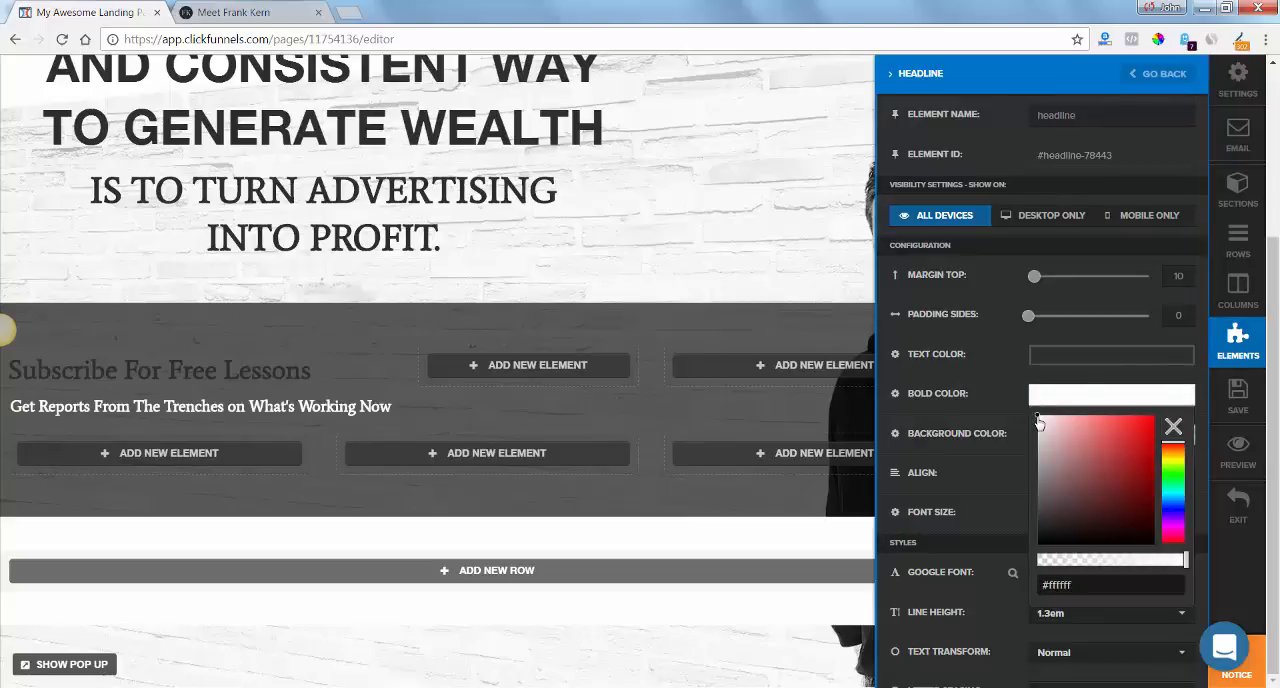
{"action": "left_click", "coordinate": [1053, 365]}
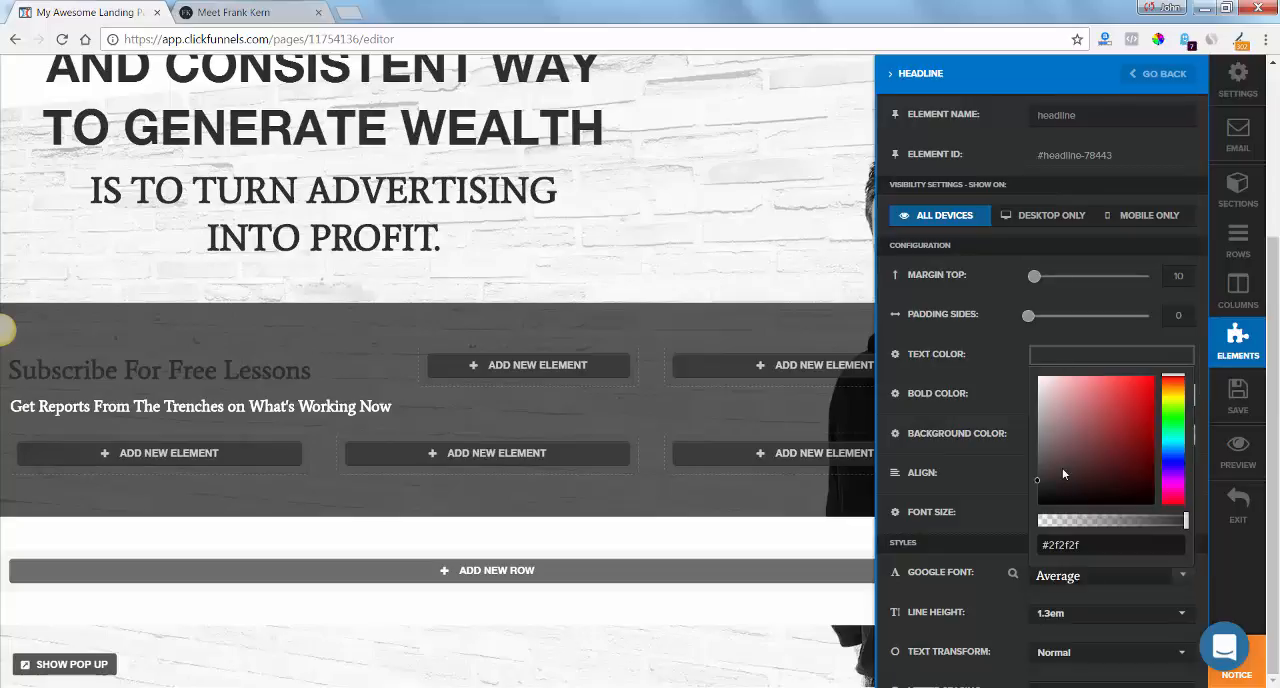
{"action": "left_click_drag", "start_coordinate": [1045, 390], "coordinate": [1030, 383]}
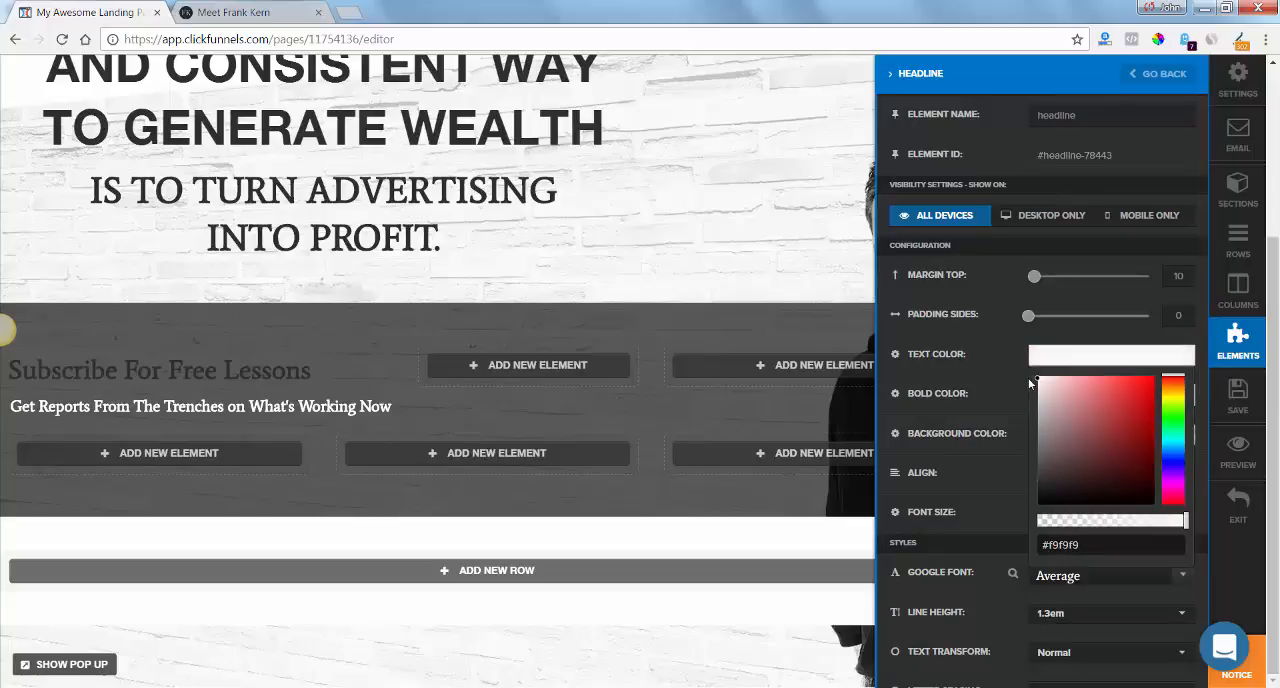
{"action": "left_click", "coordinate": [1028, 382]}
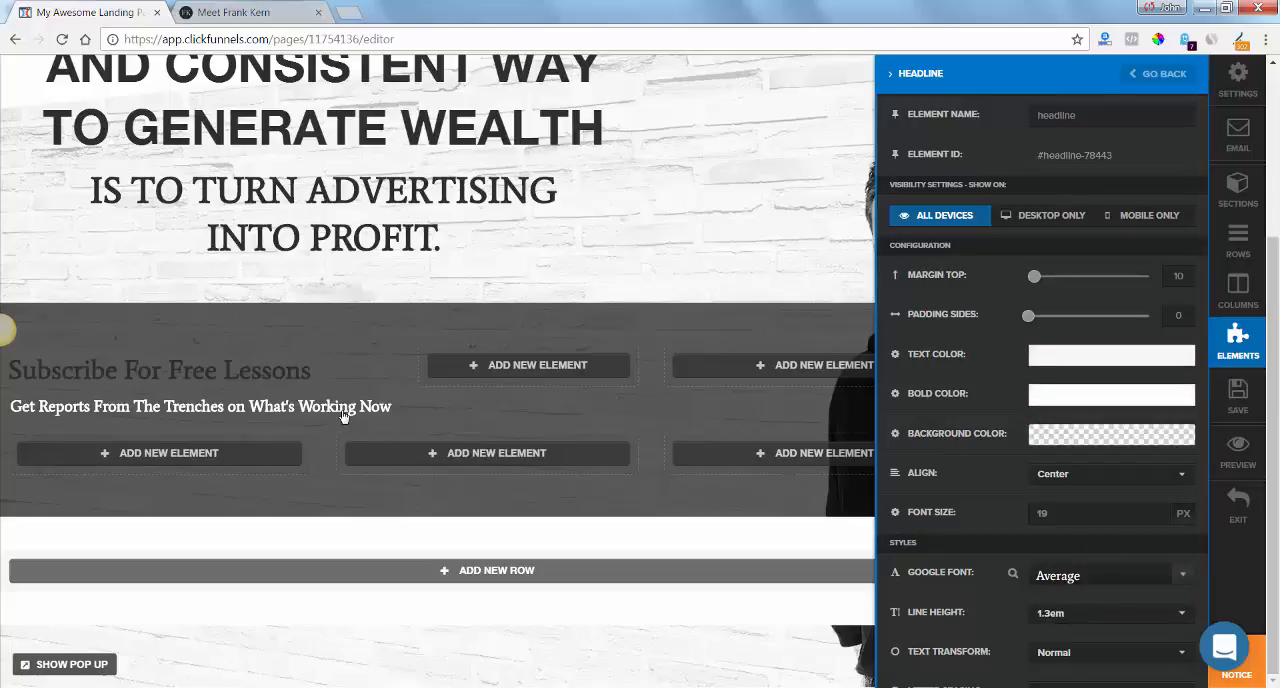
{"action": "left_click", "coordinate": [384, 407]}
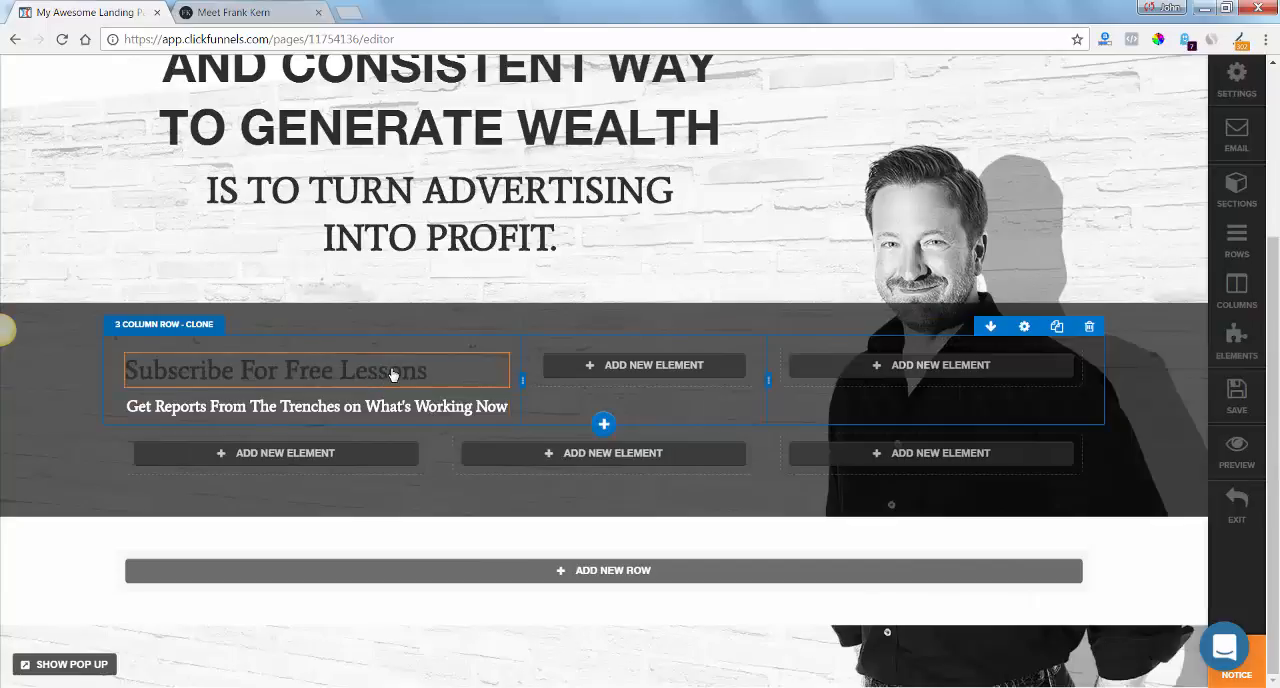
Compare with frankkern.com and remove the bold formatting from the "Get Reports From The Trenches" headline.
{"action": "left_click", "coordinate": [244, 12]}
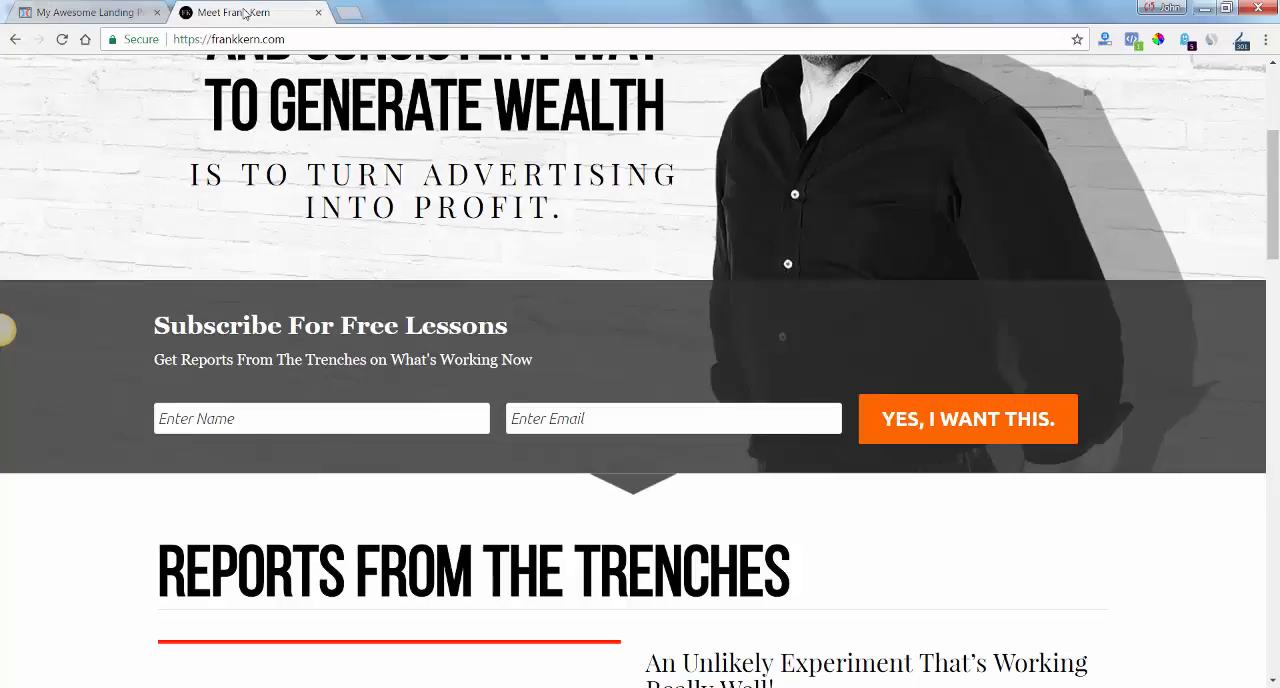
{"action": "left_click", "coordinate": [85, 14]}
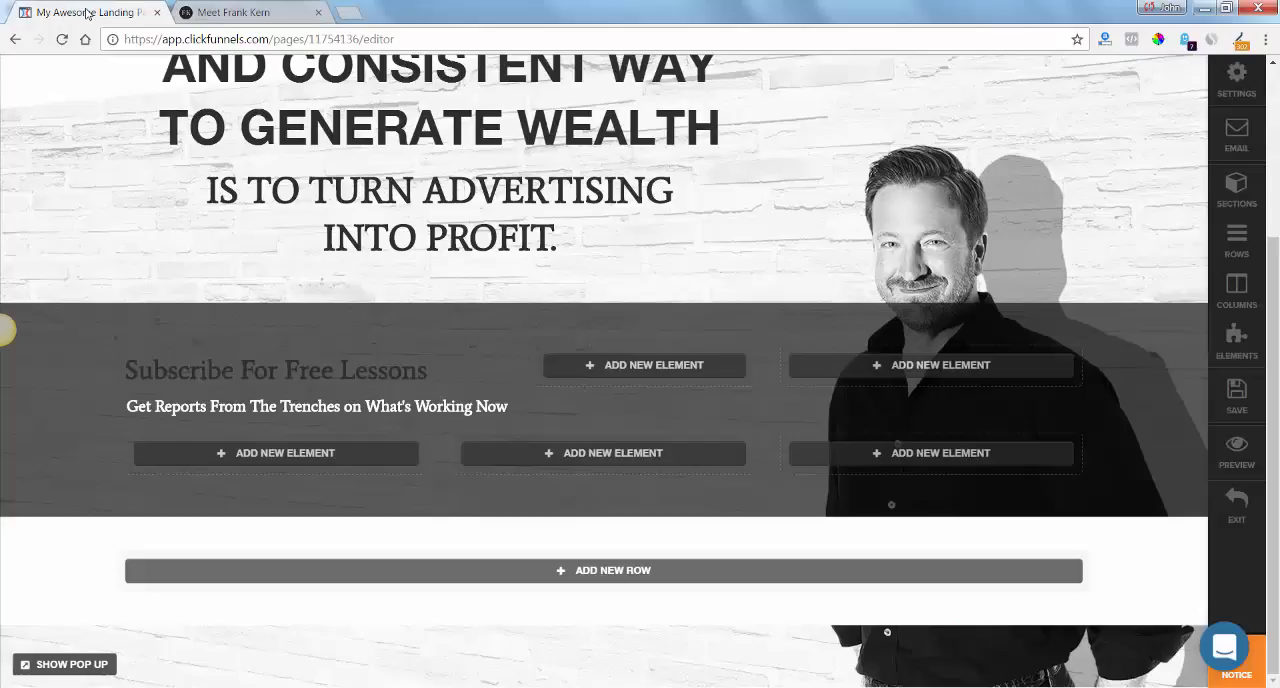
{"action": "left_click", "coordinate": [449, 409]}
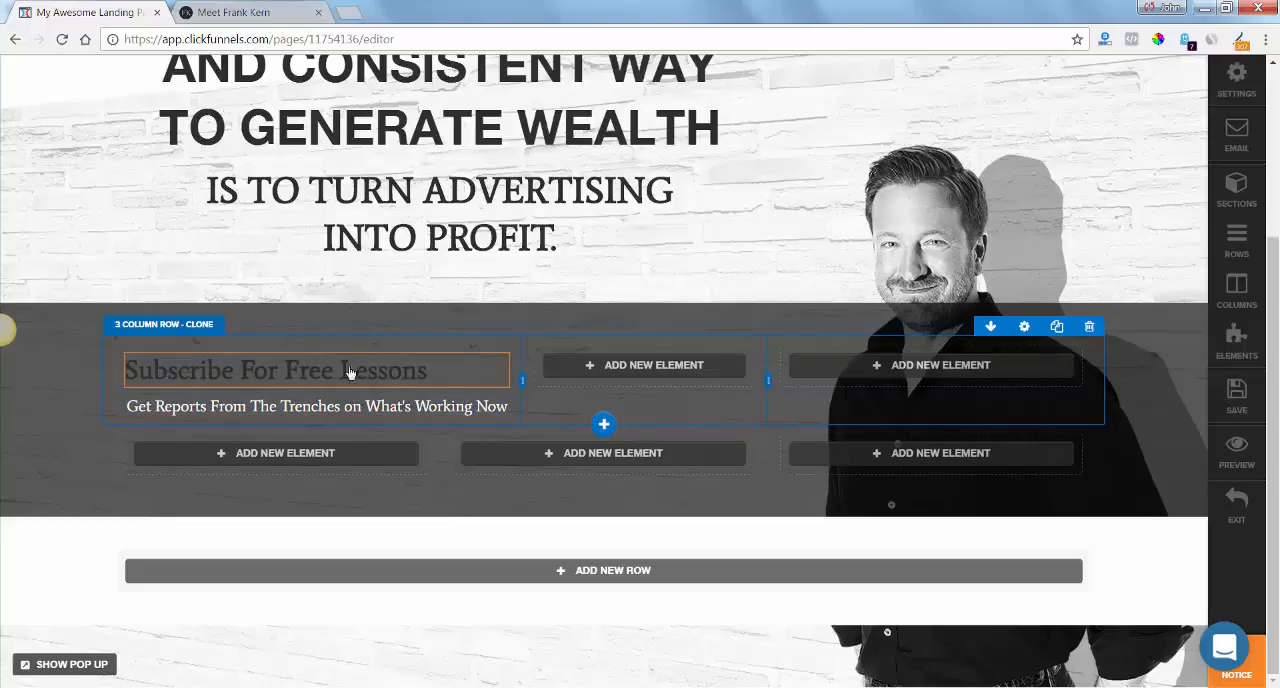
Set the bold colour of the "Subscribe For Free Lessons" headline to white and save the page.
{"action": "left_click", "coordinate": [374, 372]}
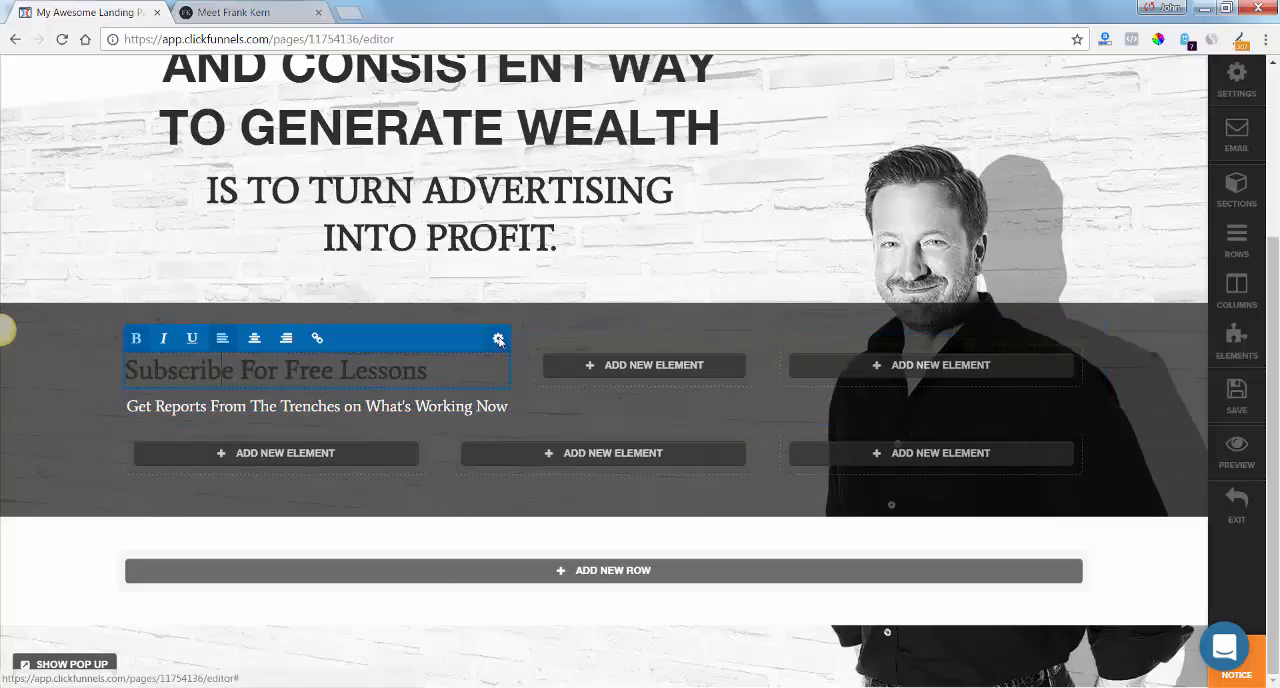
{"action": "left_click", "coordinate": [498, 338]}
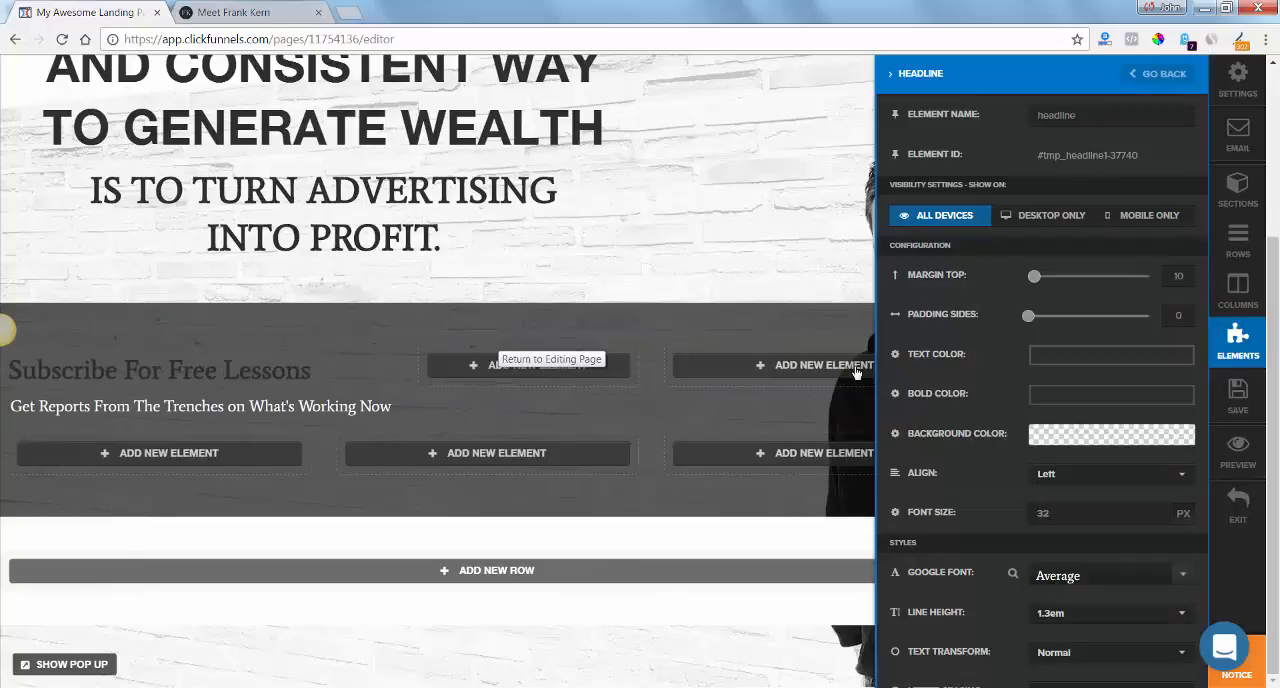
{"action": "left_click", "coordinate": [1066, 397]}
{"action": "left_click_drag", "start_coordinate": [1050, 447], "coordinate": [1023, 403]}
{"action": "left_click", "coordinate": [646, 290]}
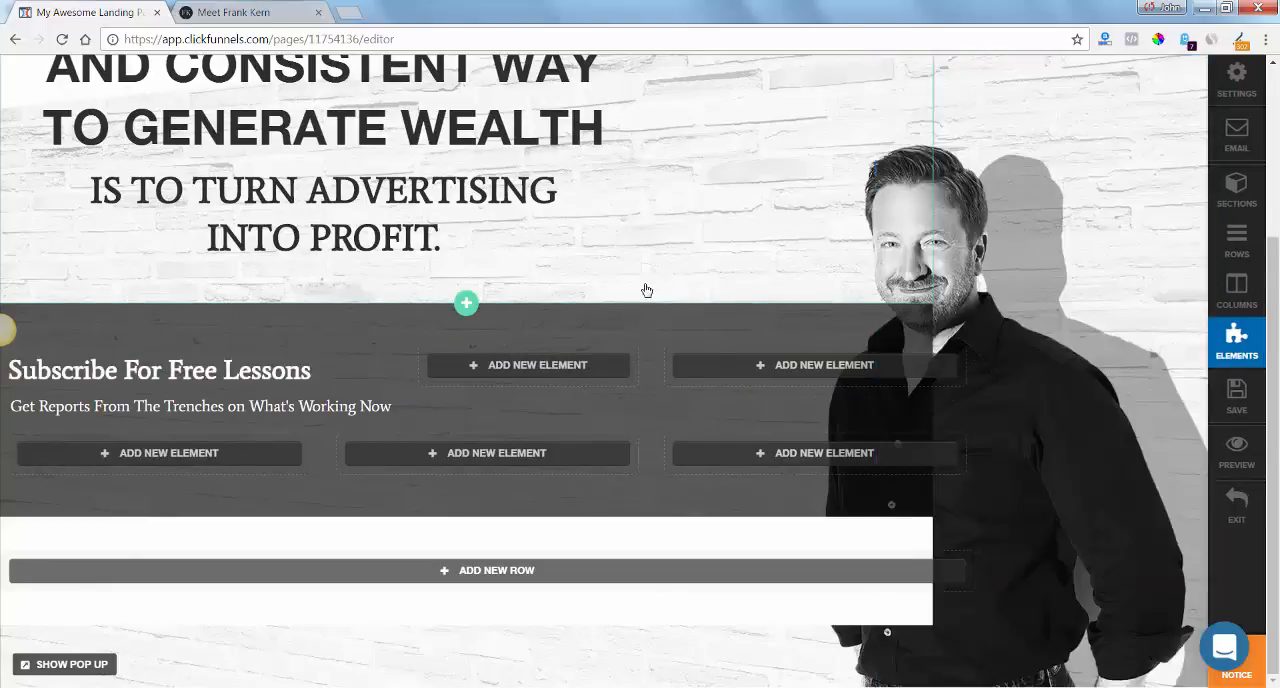
{"action": "left_click", "coordinate": [1237, 395]}
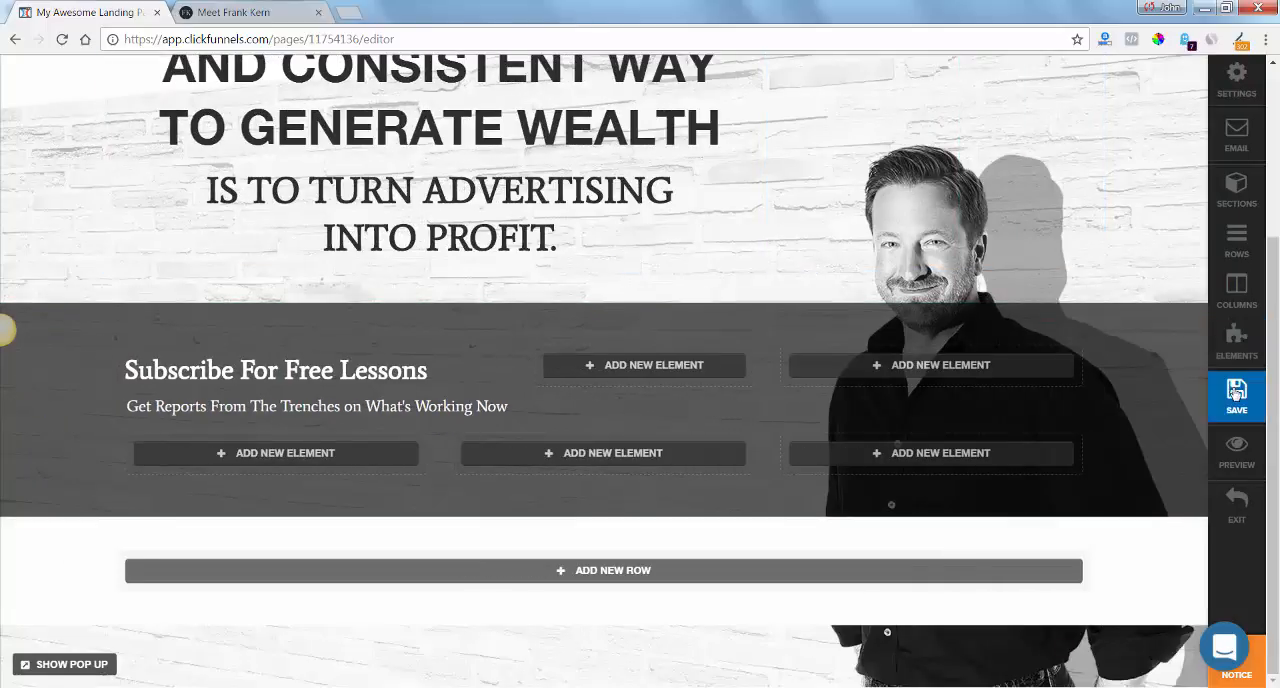
Add an Input Form element to each of the first two columns of the row below the subscribe headlines.
{"action": "left_click", "coordinate": [322, 455]}
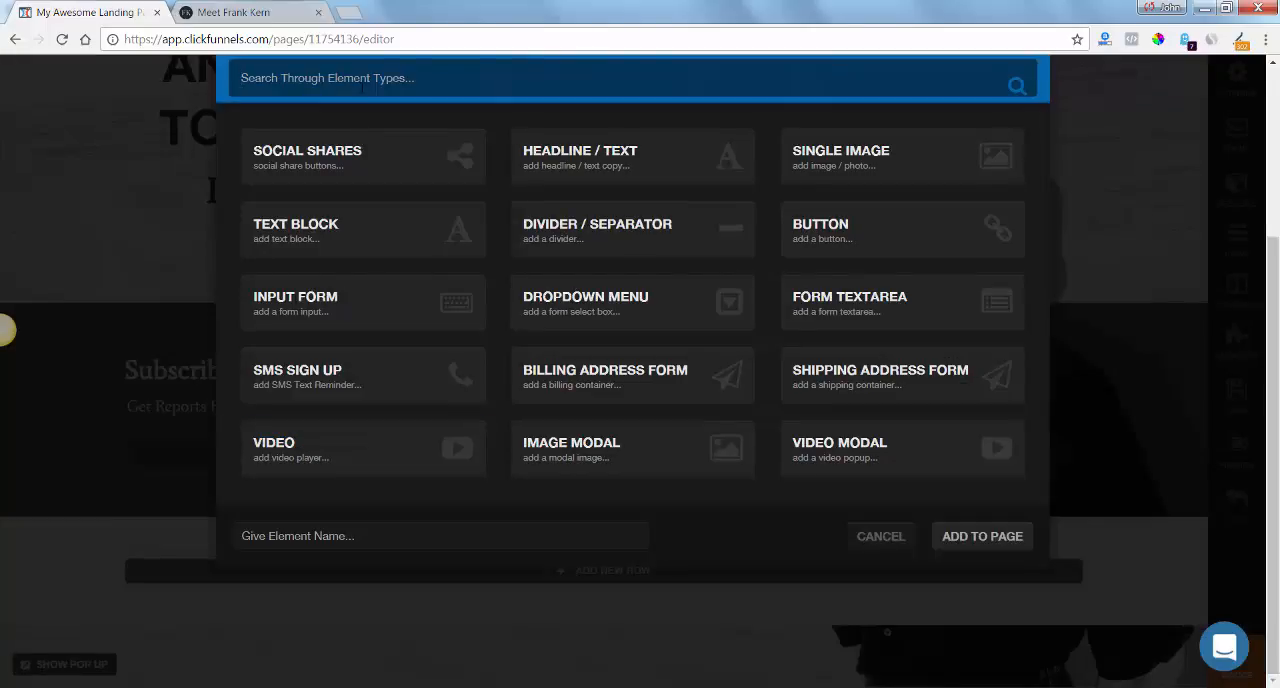
{"action": "type", "text": "FOR"}
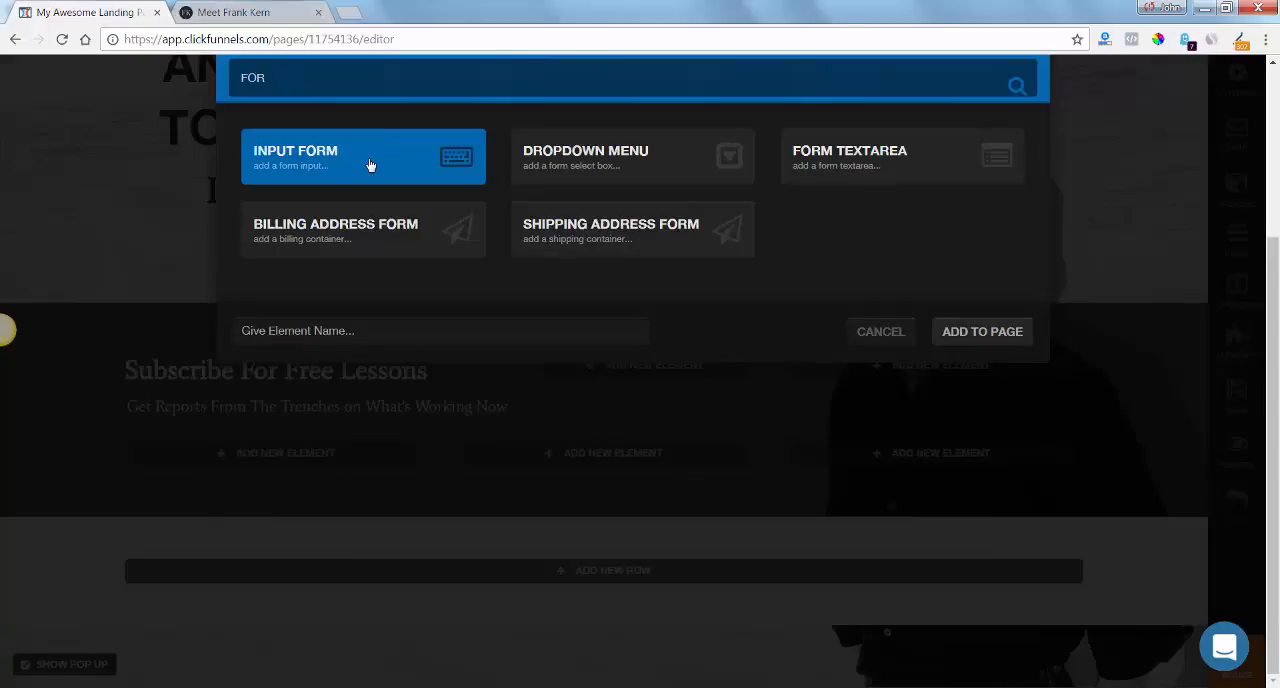
{"action": "left_click", "coordinate": [990, 332]}
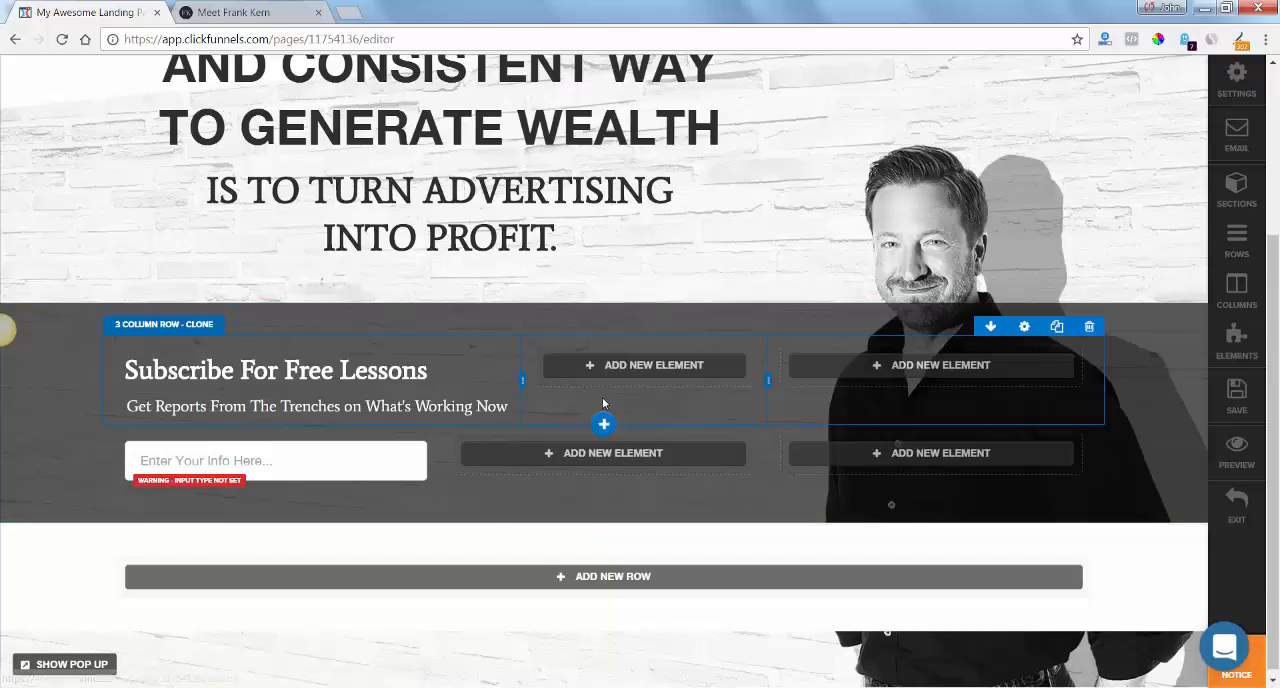
{"action": "left_click", "coordinate": [563, 456]}
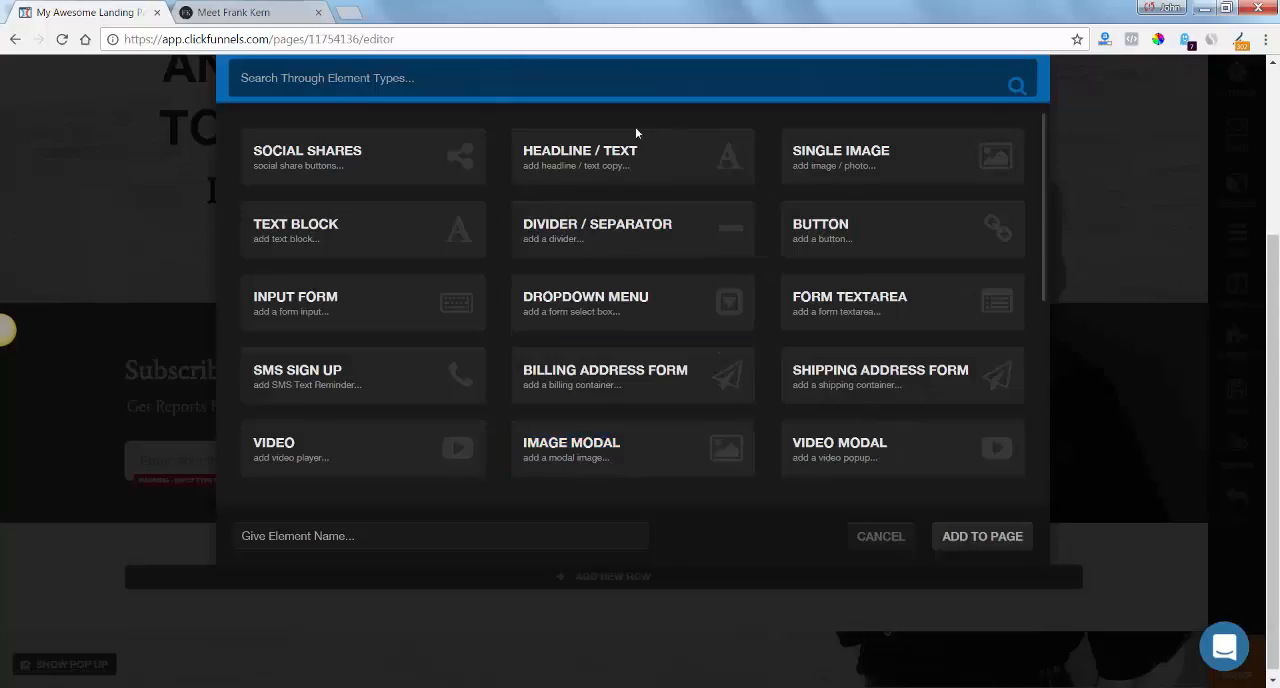
{"action": "type", "text": "FO"}
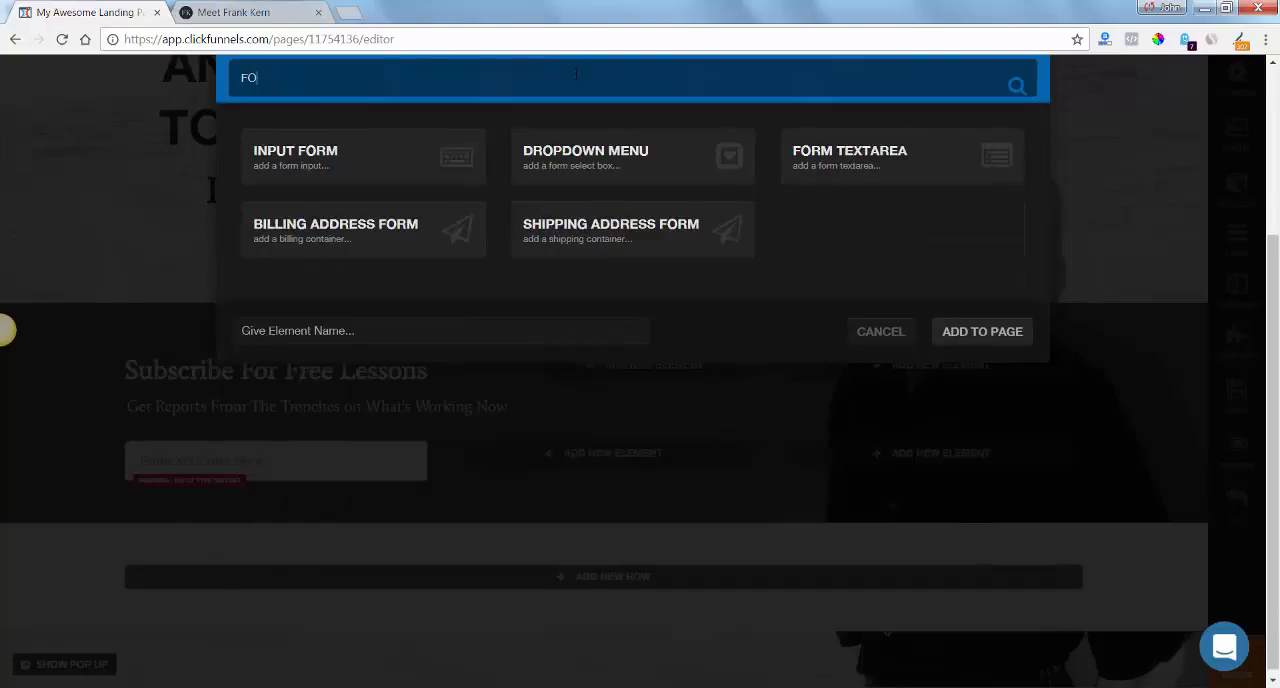
{"action": "left_click", "coordinate": [1012, 337]}
Add a Button element to the third column, beside the two input fields.
{"action": "left_click", "coordinate": [943, 451]}
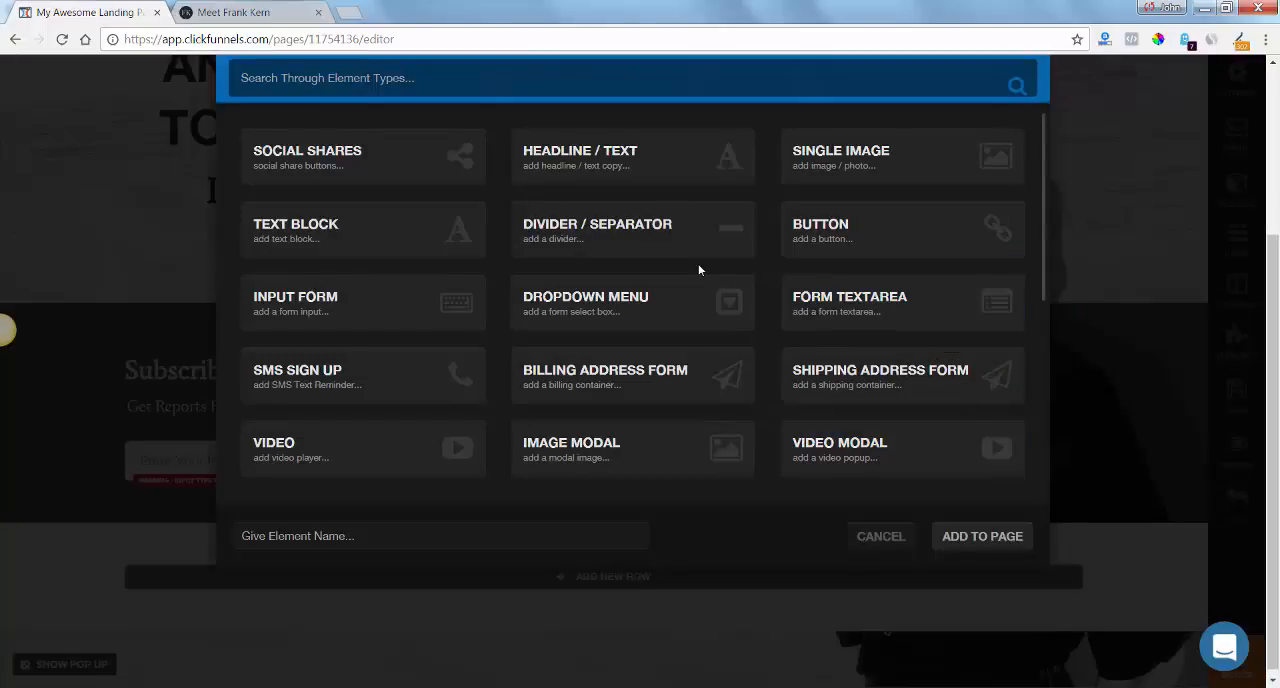
{"action": "type", "text": "BUTT"}
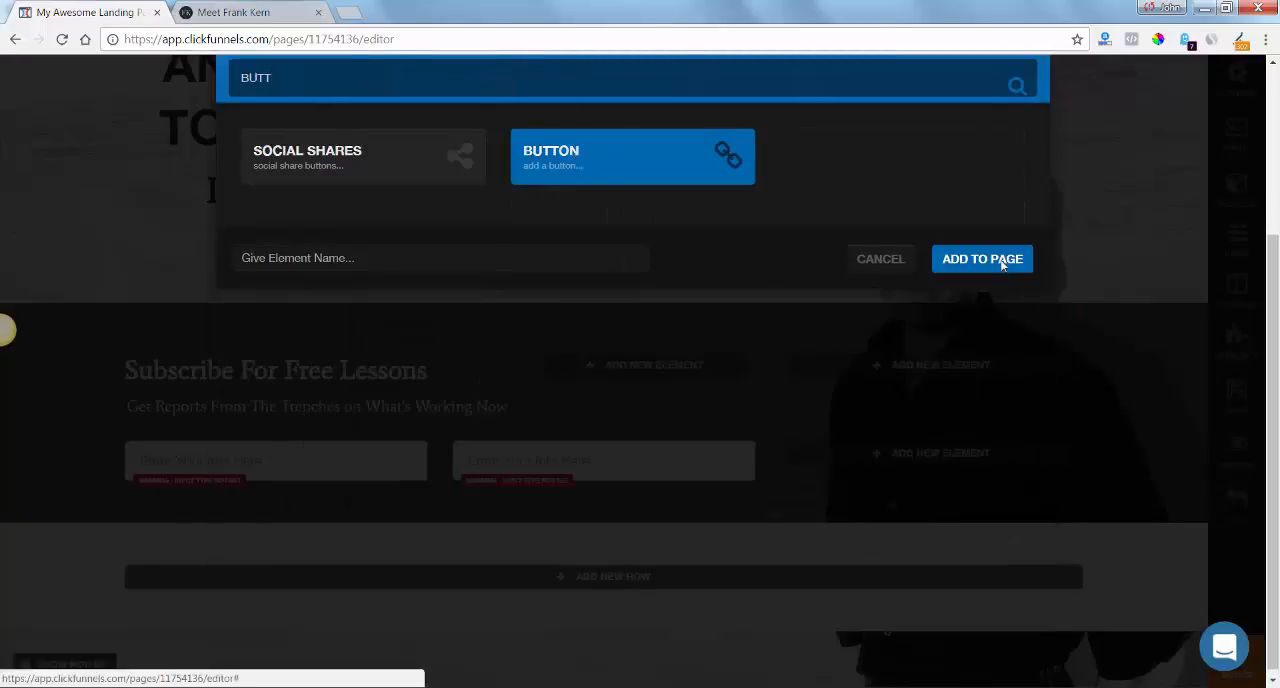
{"action": "left_click", "coordinate": [1008, 262]}
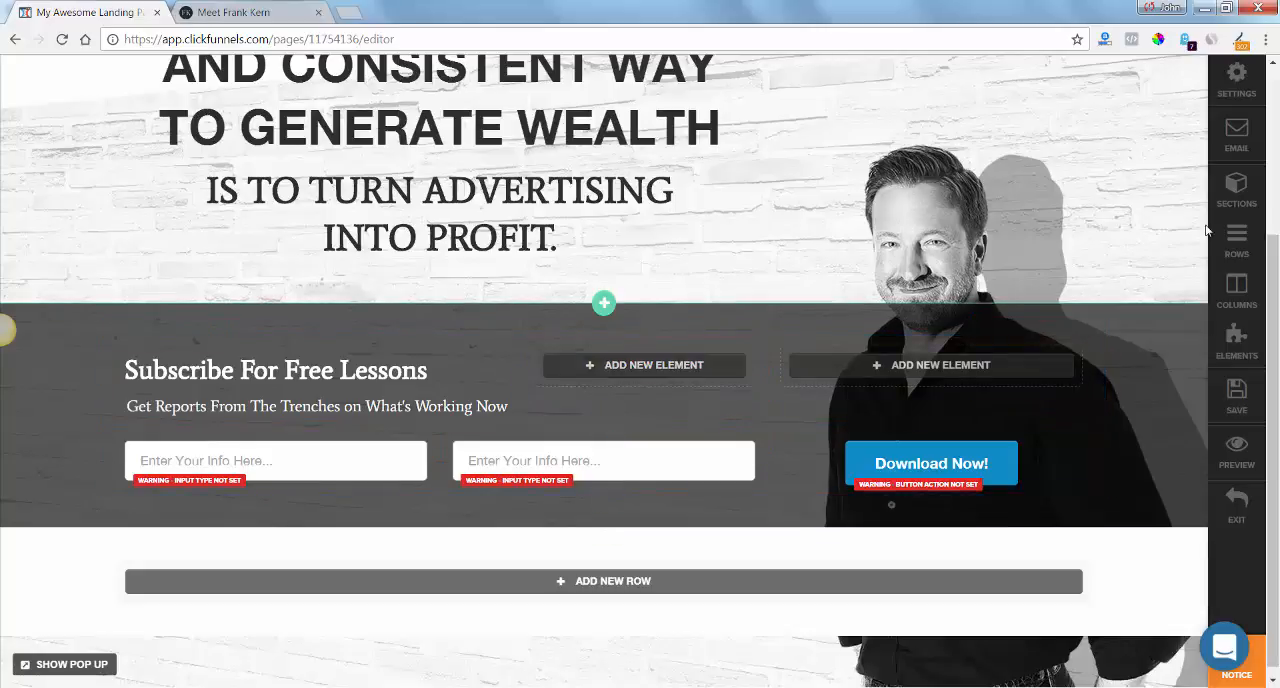
Save the page and check the subscribe form's fields on frankkern.com.
{"action": "left_click", "coordinate": [1232, 393]}
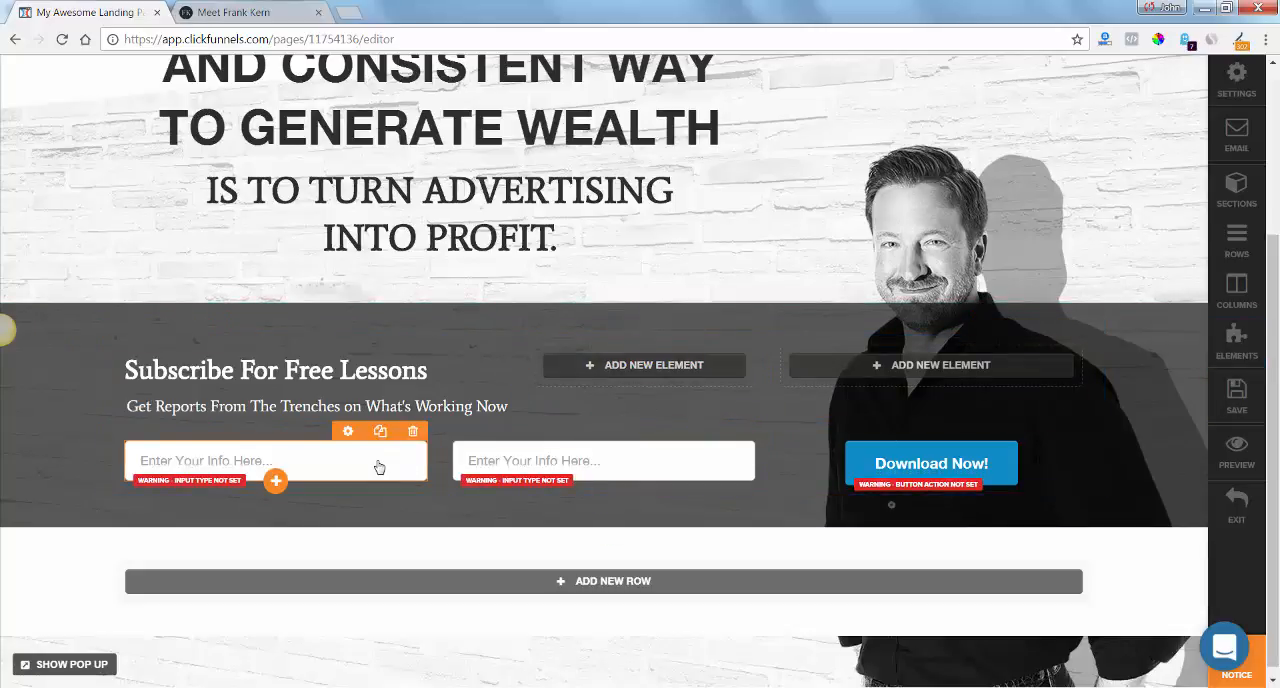
{"action": "left_click", "coordinate": [224, 10]}
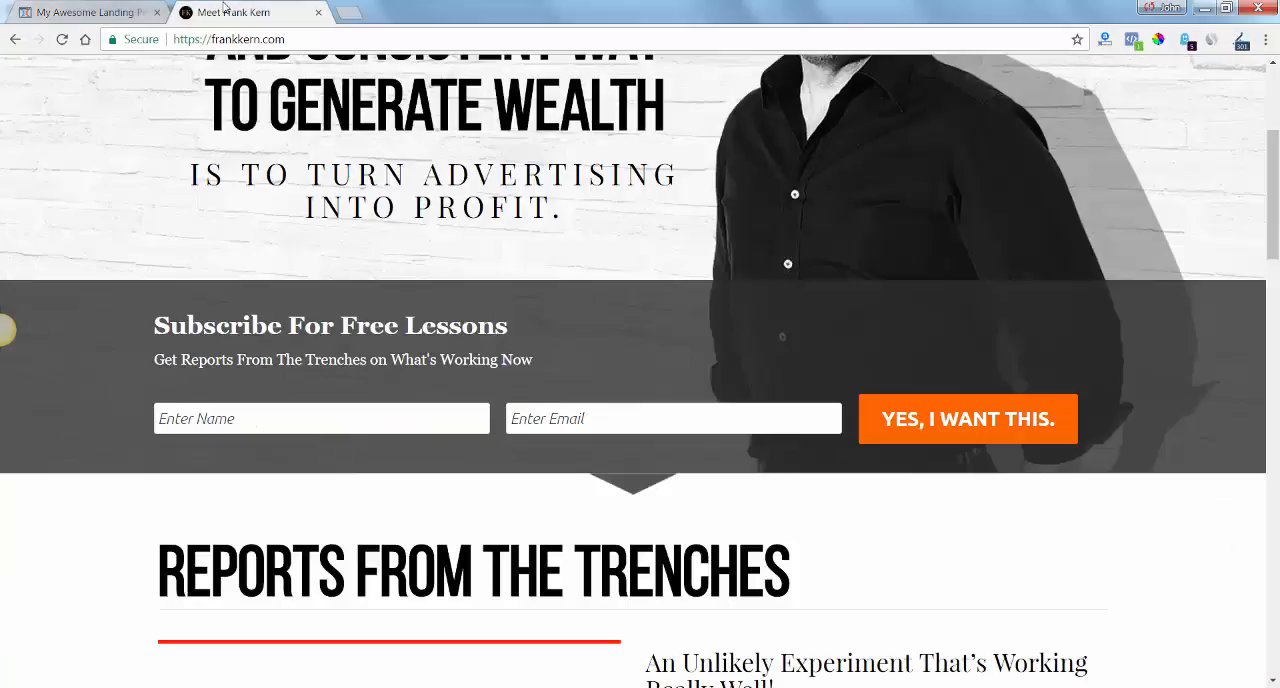
{"action": "left_click", "coordinate": [88, 14]}
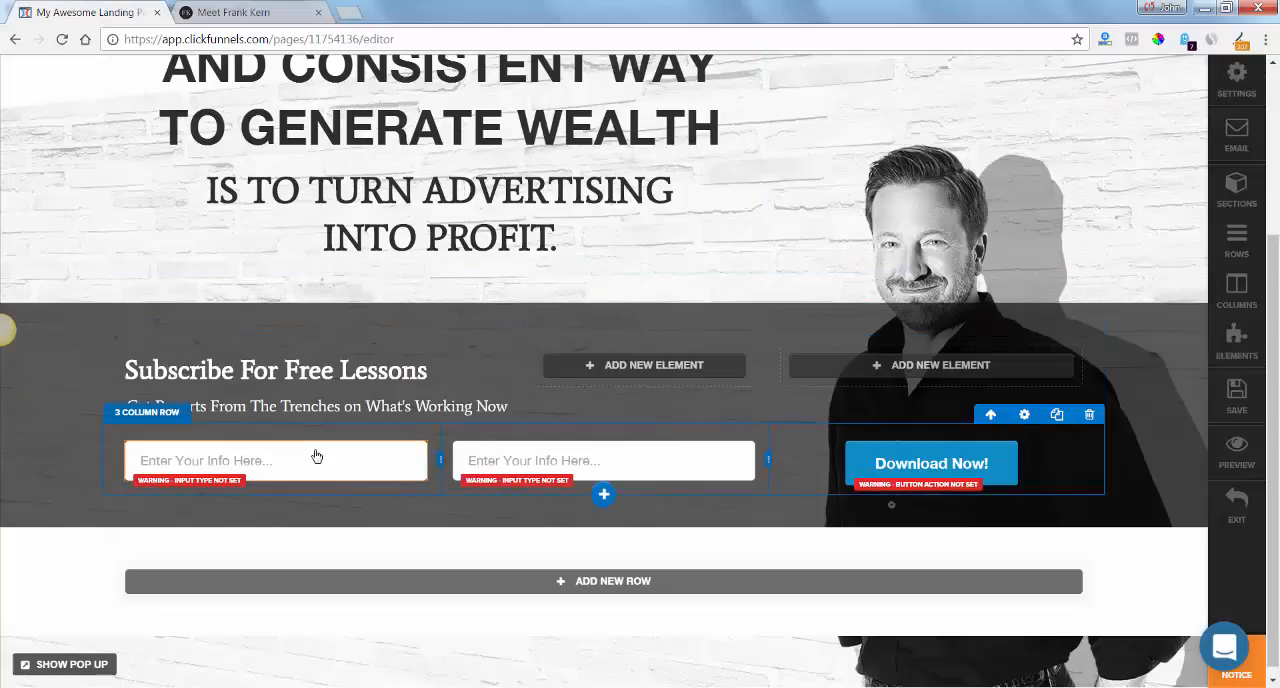
Set the first input field's placeholder text to "Enter Name", matching the form on frankkern.com.
{"action": "left_click", "coordinate": [319, 467]}
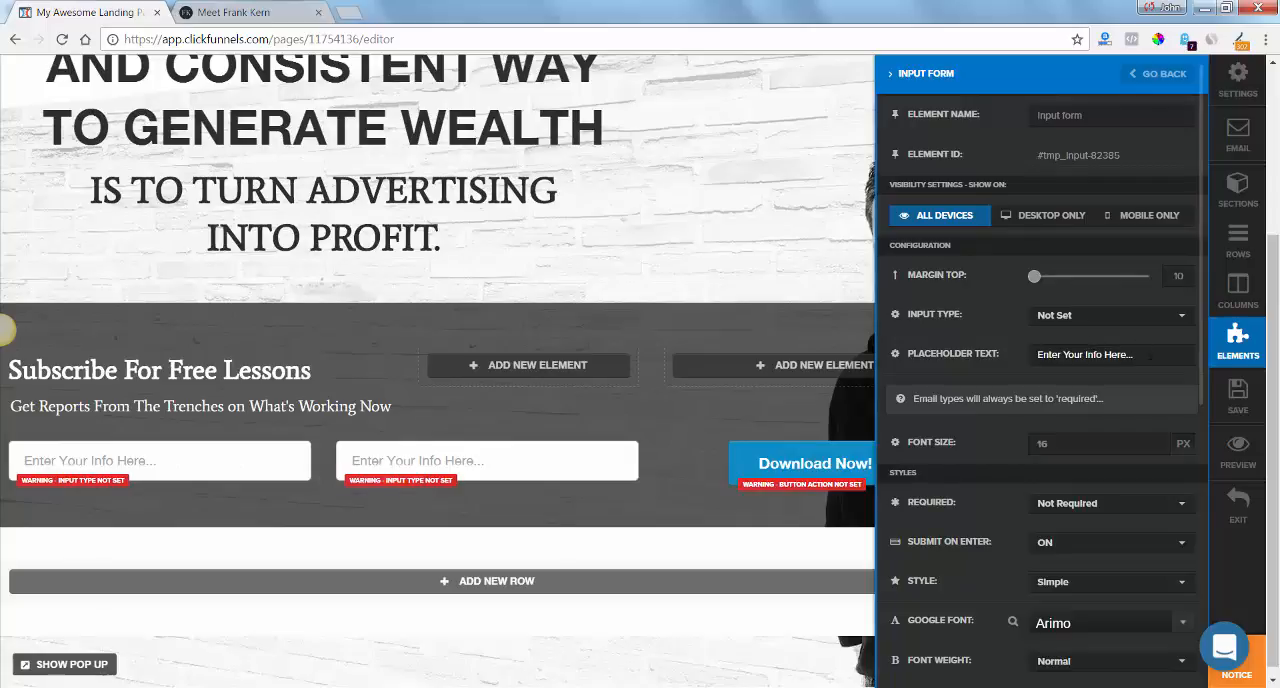
{"action": "left_click", "coordinate": [1131, 354]}
{"action": "left_click_drag", "start_coordinate": [1132, 355], "coordinate": [937, 348]}
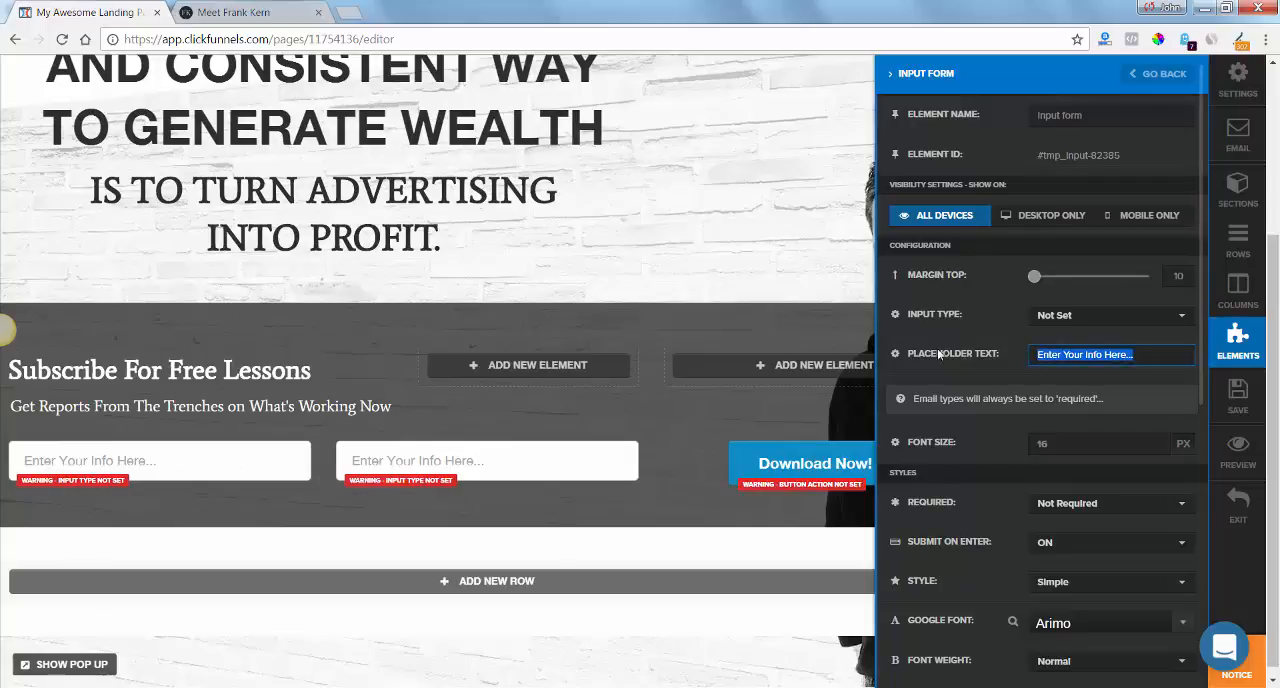
{"action": "left_click", "coordinate": [242, 12]}
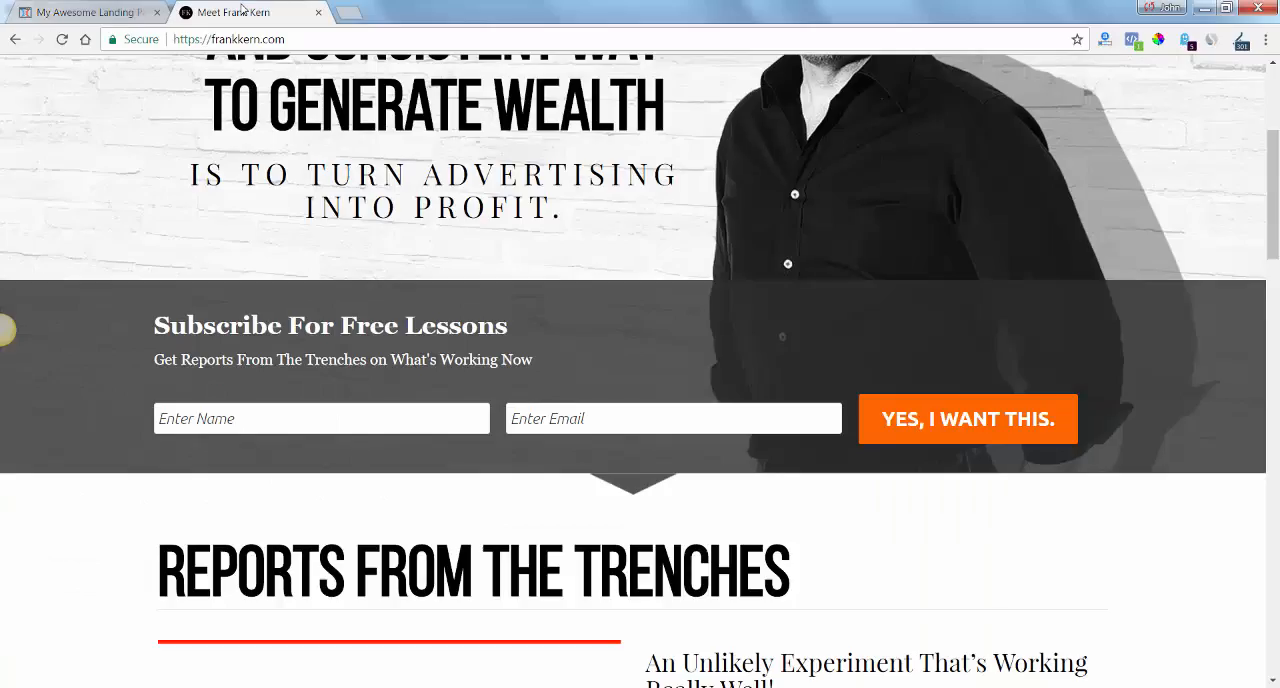
{"action": "left_click", "coordinate": [99, 12]}
{"action": "type", "text": "eN"}
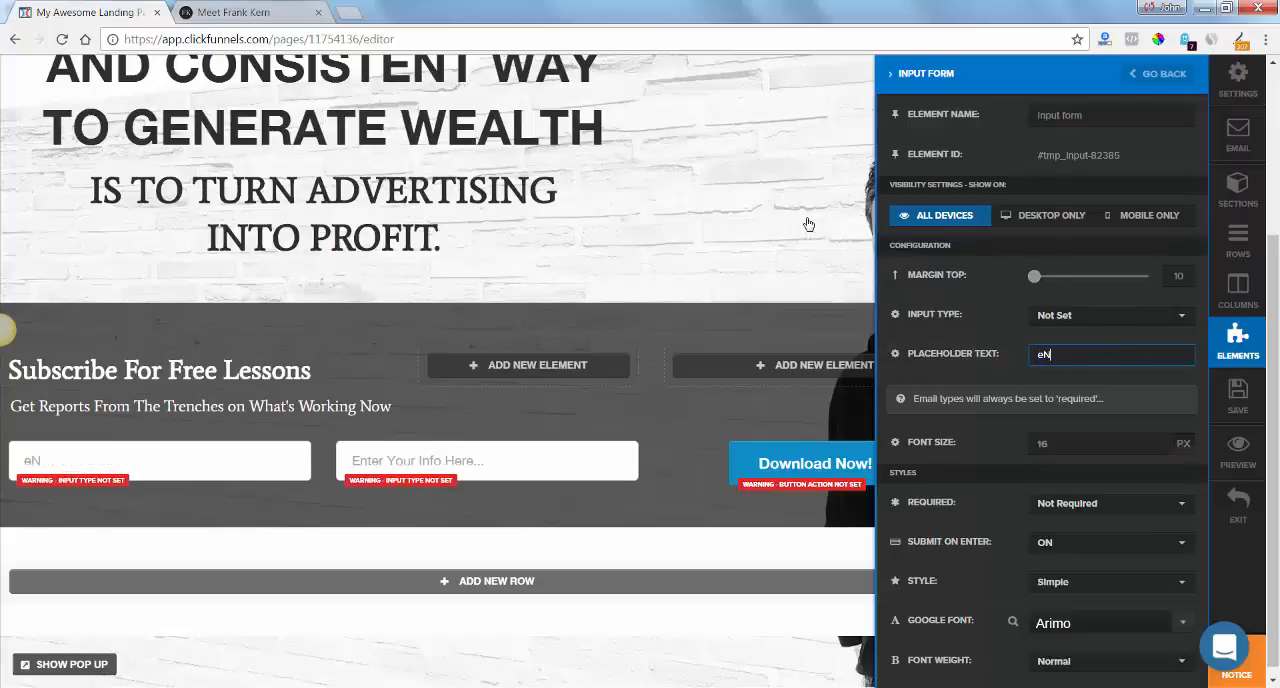
{"action": "key", "text": "BackSpace"}
{"action": "key", "text": "BackSpace"}
{"action": "key", "text": "BackSpace"}
{"action": "type", "text": "Enter Name"}
{"action": "left_click", "coordinate": [493, 449]}
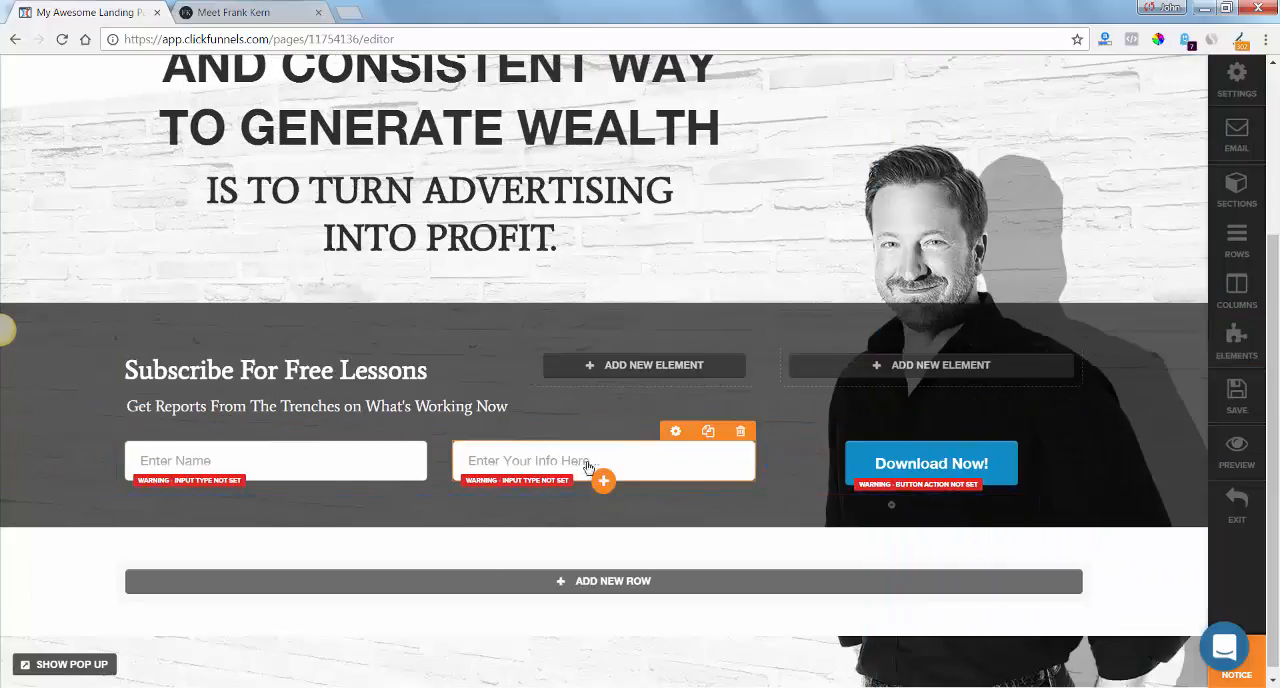
Set the second input field's placeholder text to "Enter Email".
{"action": "left_click", "coordinate": [588, 468]}
{"action": "left_click", "coordinate": [1110, 354]}
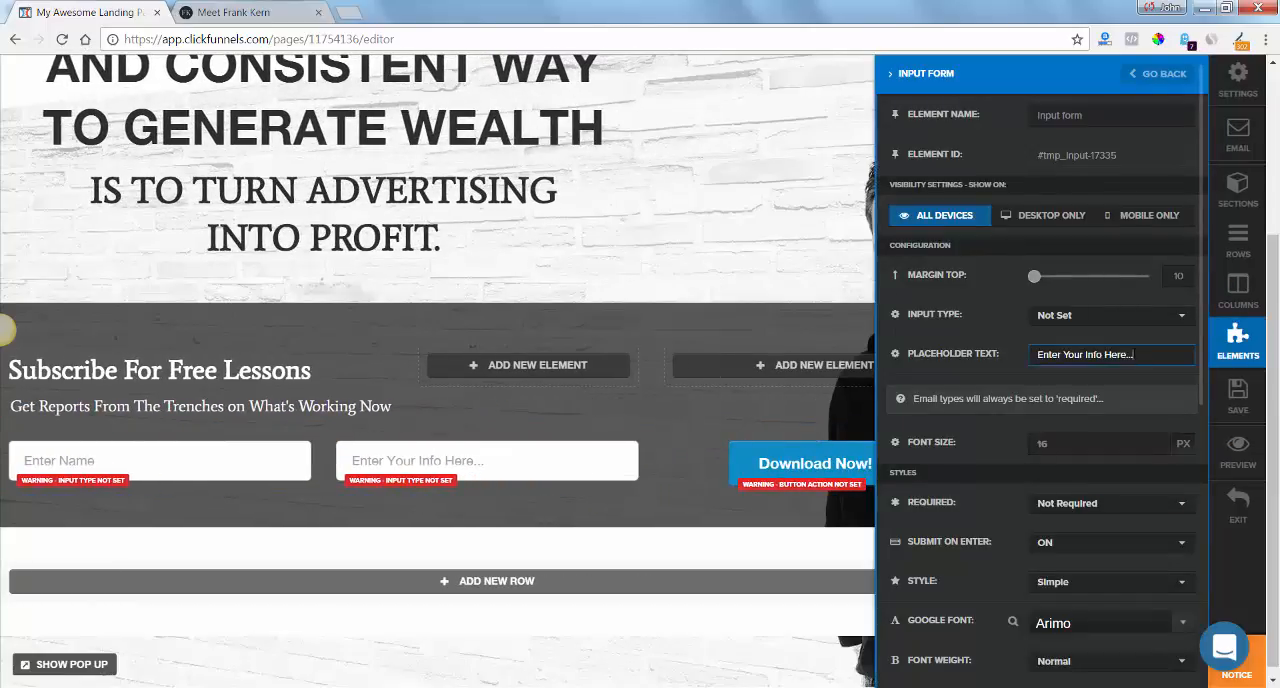
{"action": "left_click_drag", "start_coordinate": [1173, 354], "coordinate": [1022, 358]}
{"action": "type", "text": "E"}
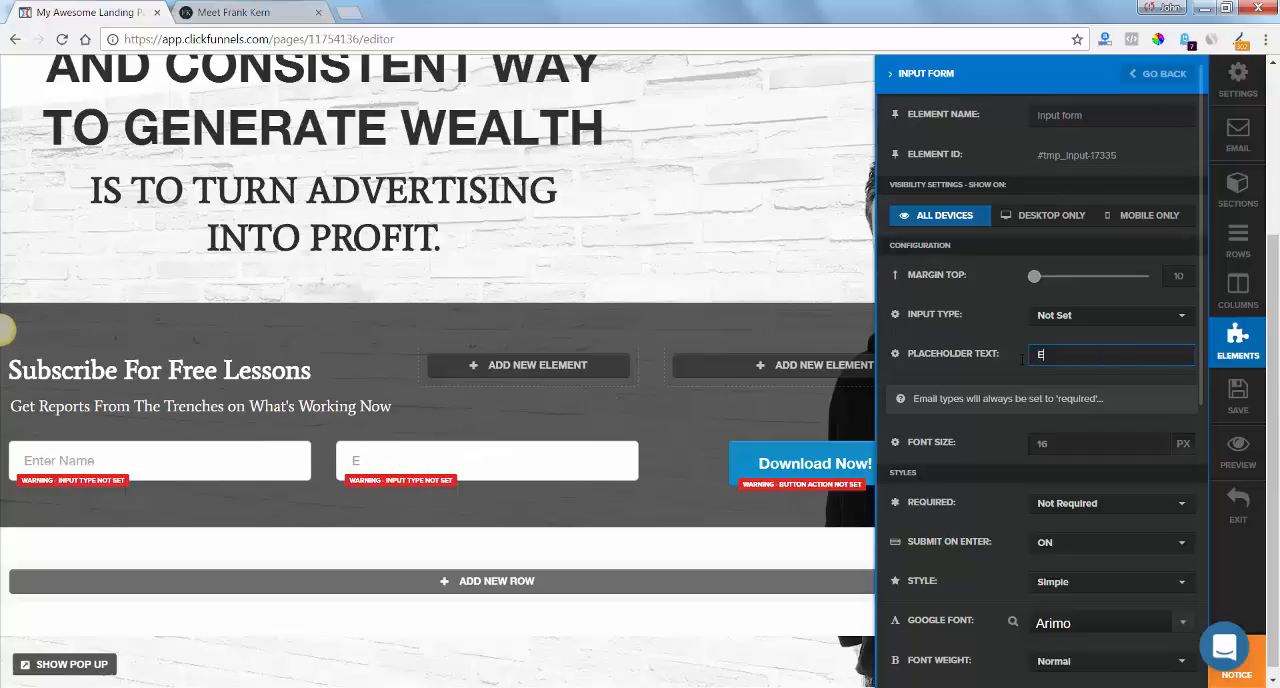
{"action": "type", "text": "nter Email"}
{"action": "left_click", "coordinate": [720, 216]}
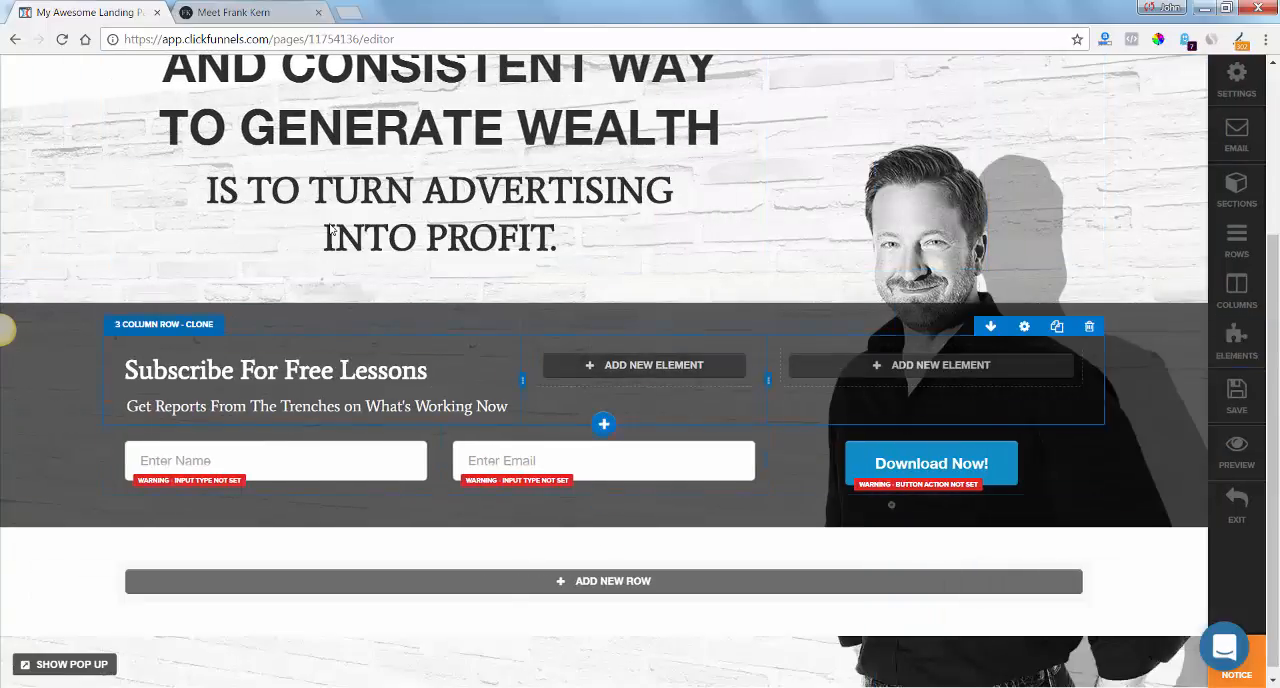
Set the "Enter Name" field's input type to First Name and make the field Required.
{"action": "left_click", "coordinate": [215, 20]}
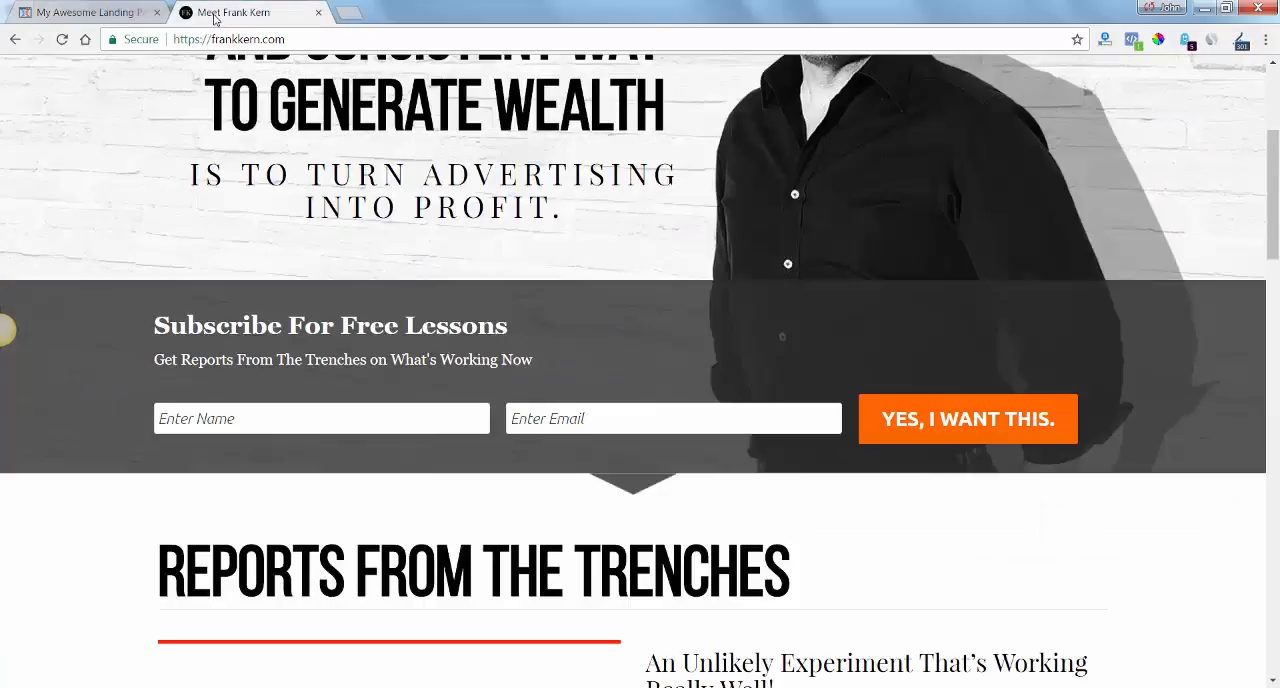
{"action": "left_click", "coordinate": [120, 14]}
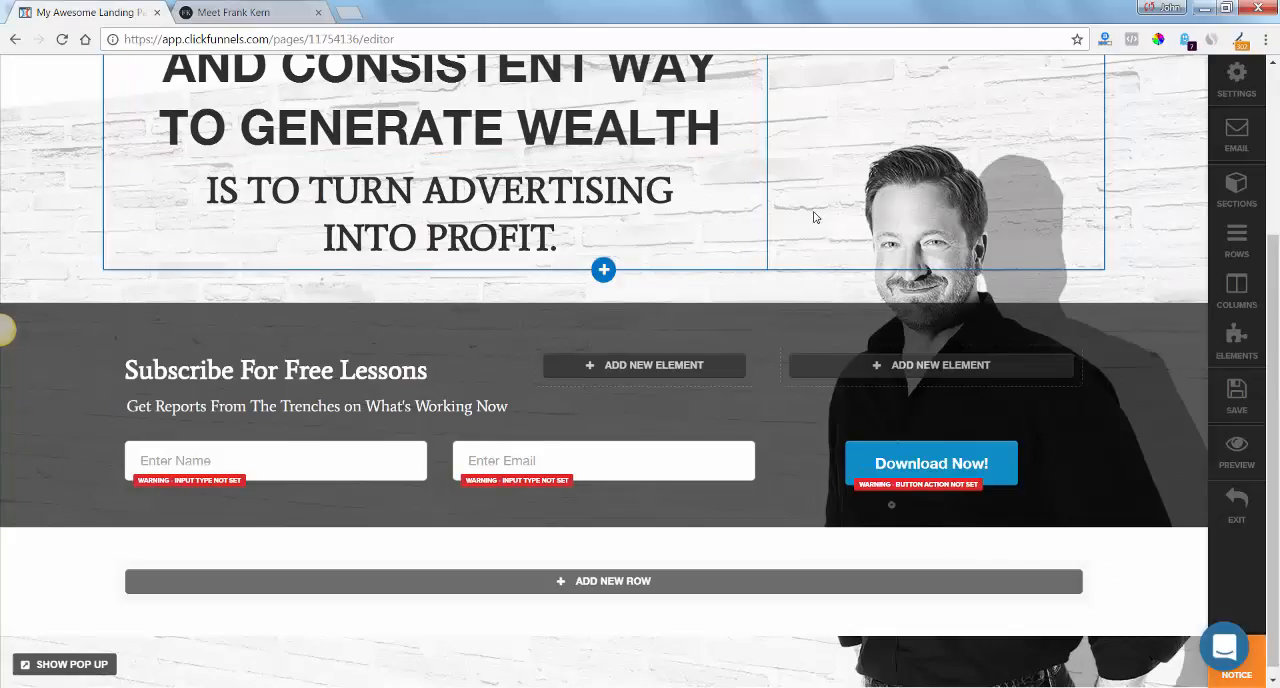
{"action": "left_click", "coordinate": [286, 466]}
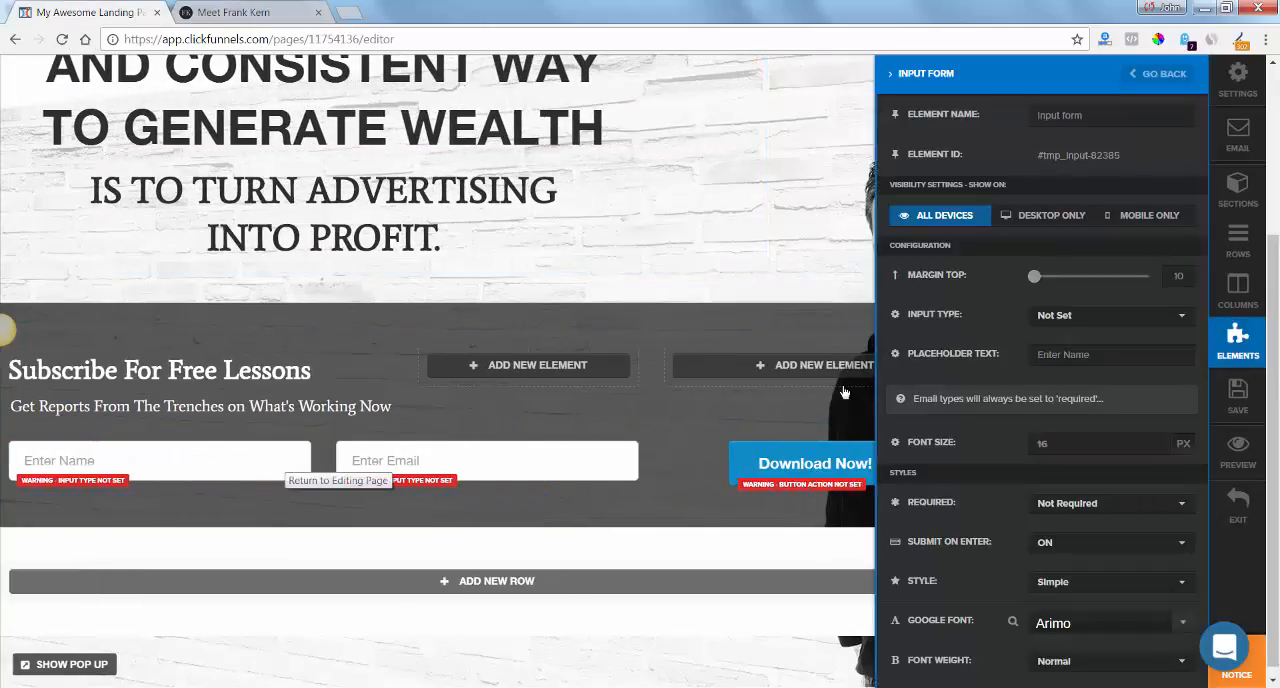
{"action": "left_click", "coordinate": [1105, 320]}
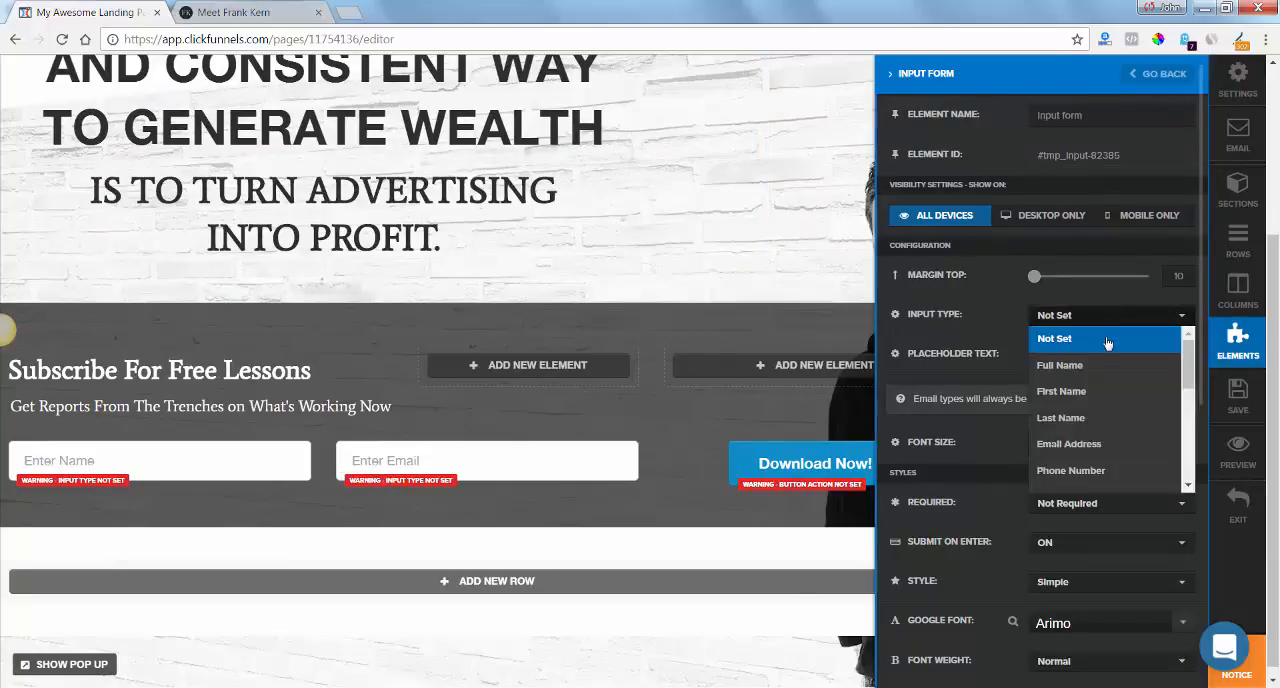
{"action": "left_click", "coordinate": [1107, 398]}
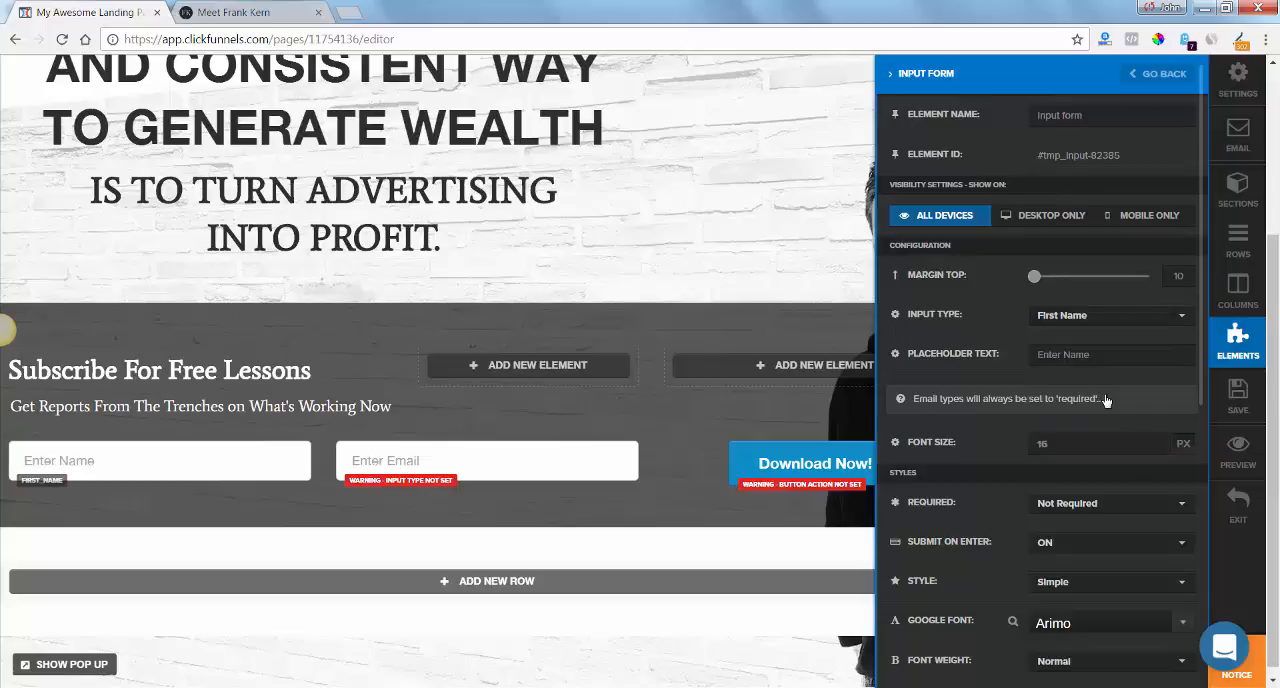
{"action": "left_click", "coordinate": [1134, 510]}
{"action": "left_click", "coordinate": [1120, 552]}
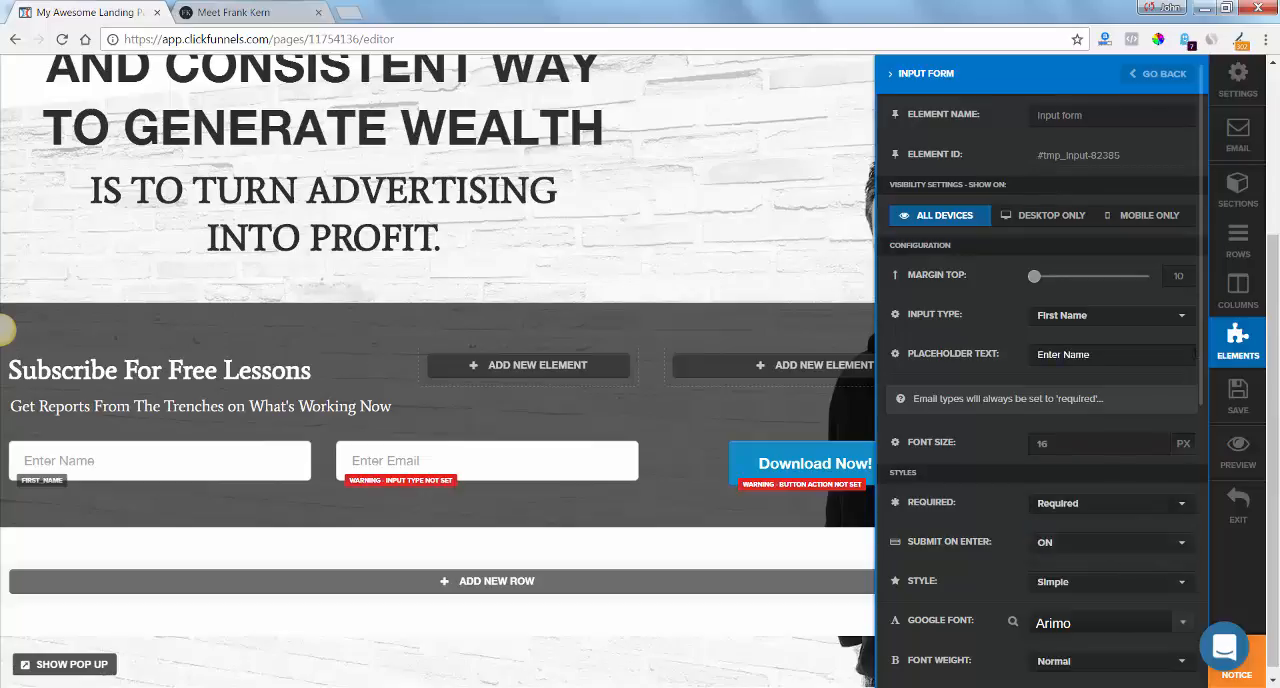
{"action": "left_click_drag", "start_coordinate": [1201, 357], "coordinate": [1214, 448]}
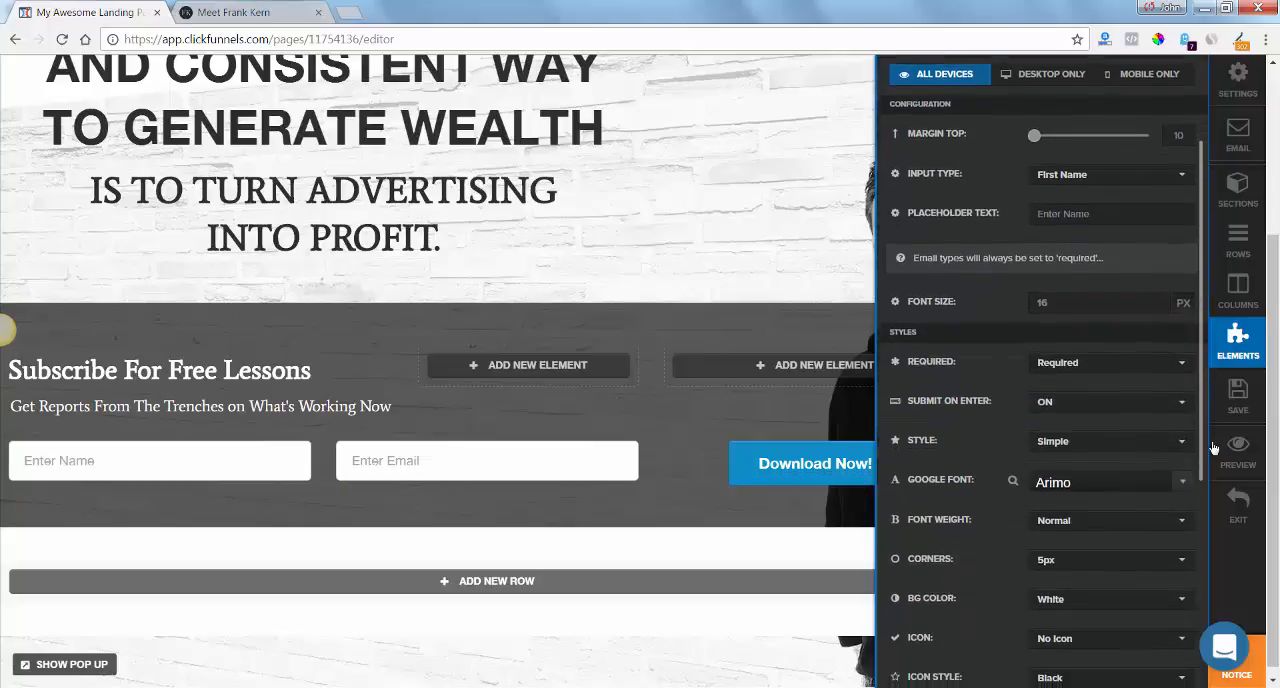
{"action": "left_click", "coordinate": [1150, 396]}
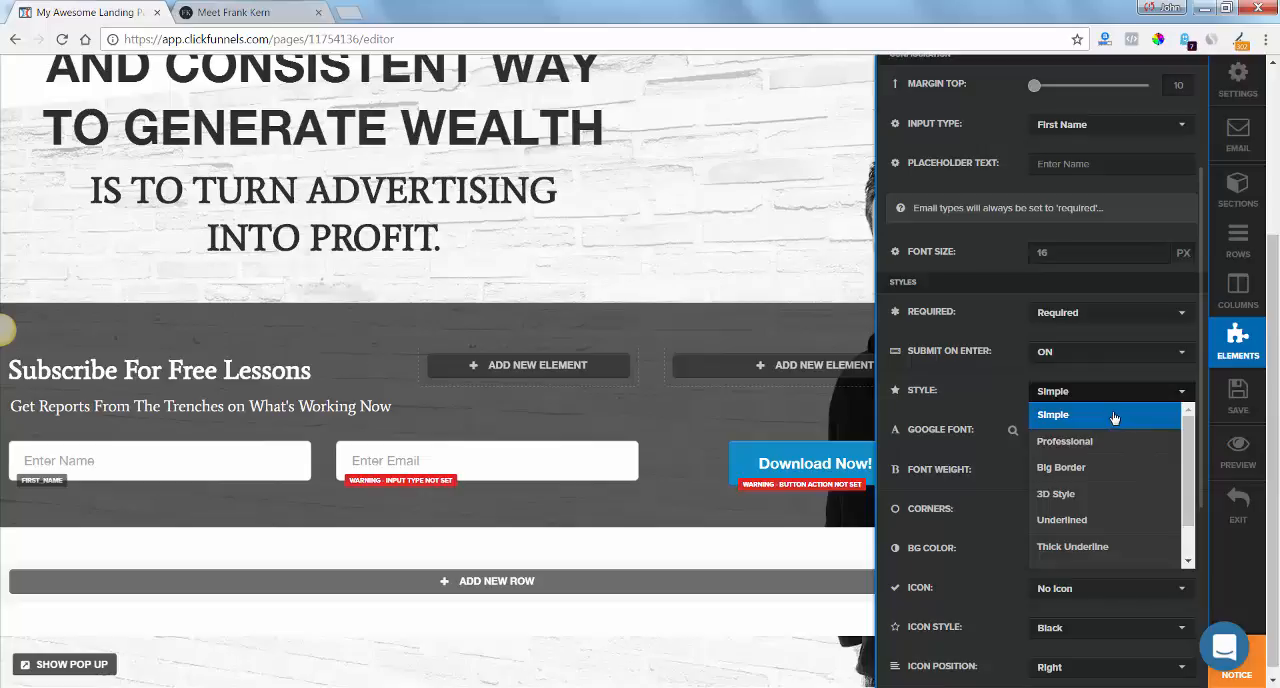
{"action": "left_click", "coordinate": [1015, 389]}
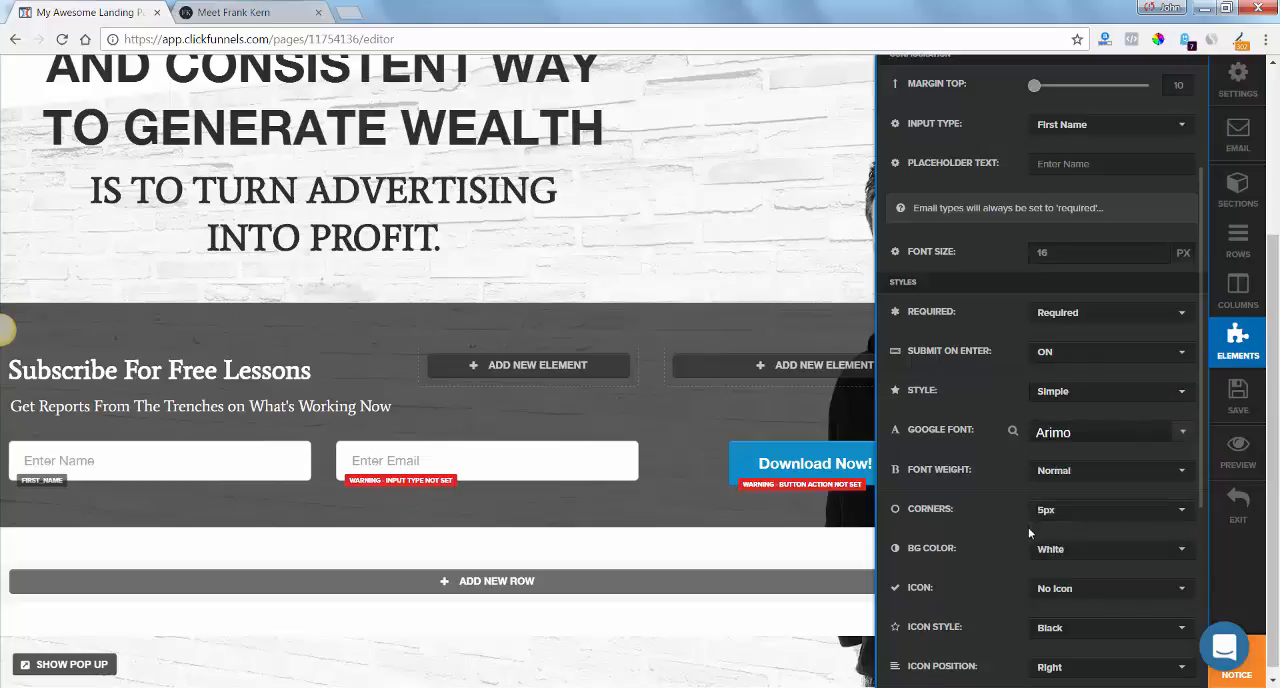
{"action": "left_click_drag", "start_coordinate": [1200, 344], "coordinate": [1207, 411]}
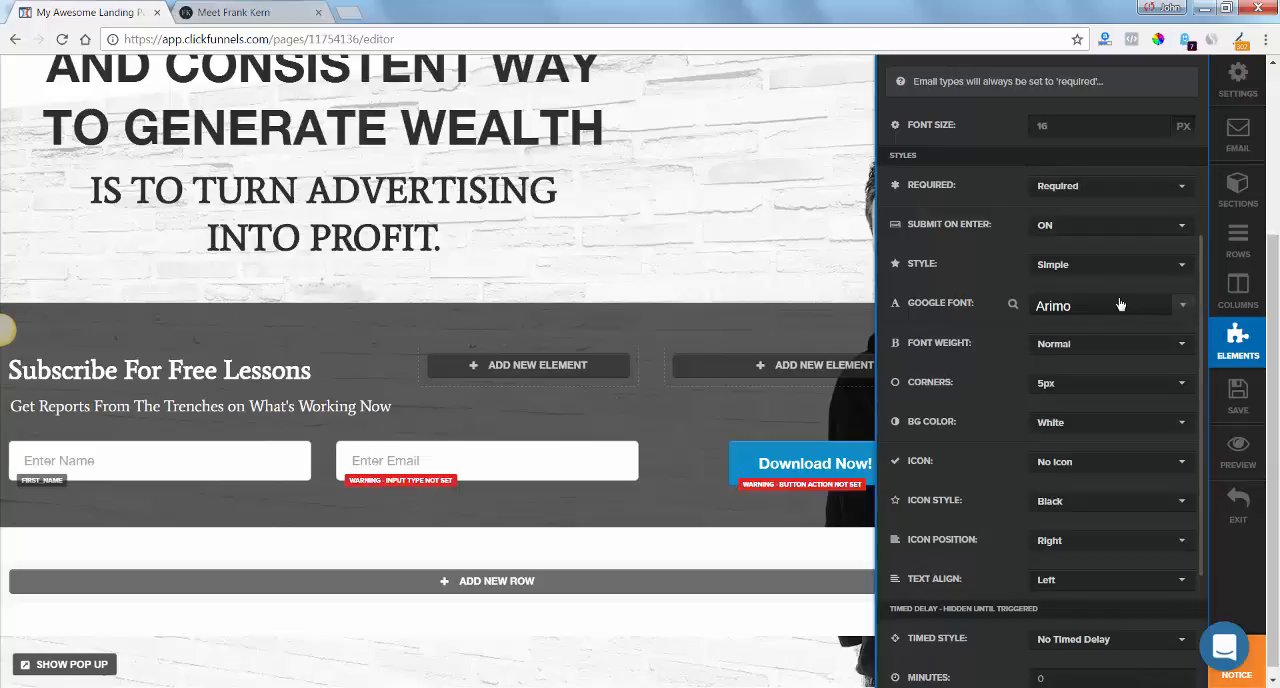
Set the "Enter Email" field's input type to Email Address and recheck the name field's settings.
{"action": "left_click", "coordinate": [553, 468]}
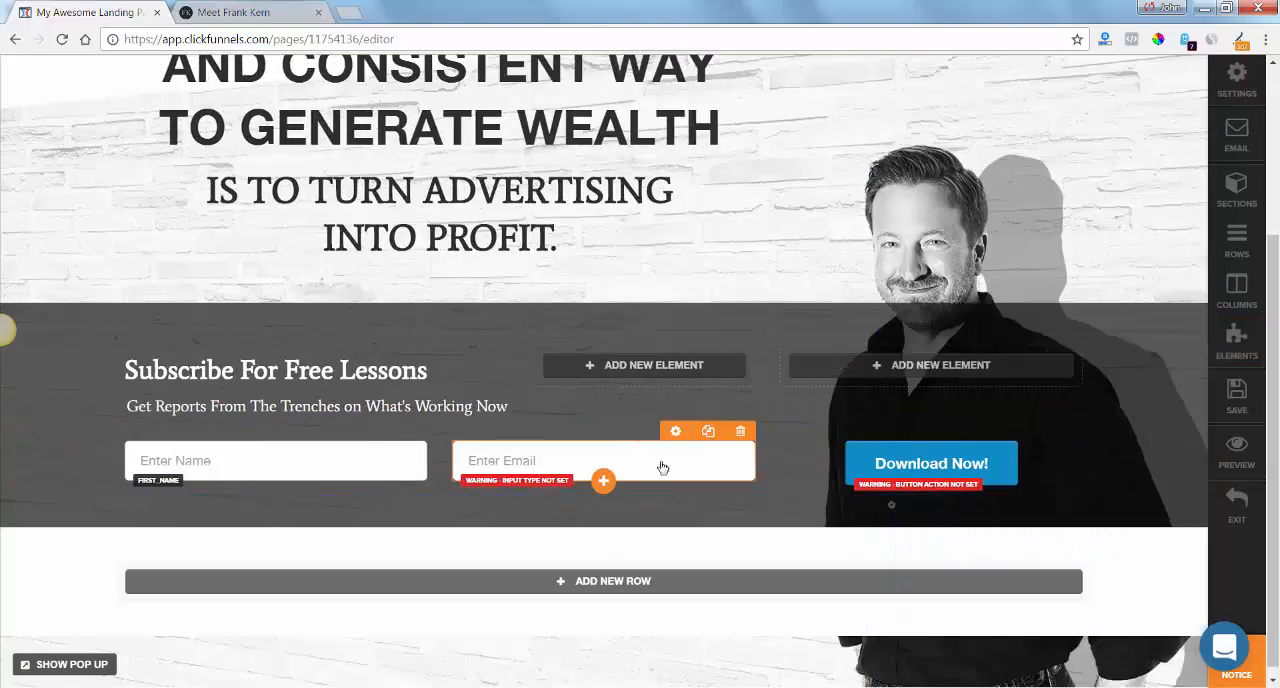
{"action": "left_click", "coordinate": [690, 467]}
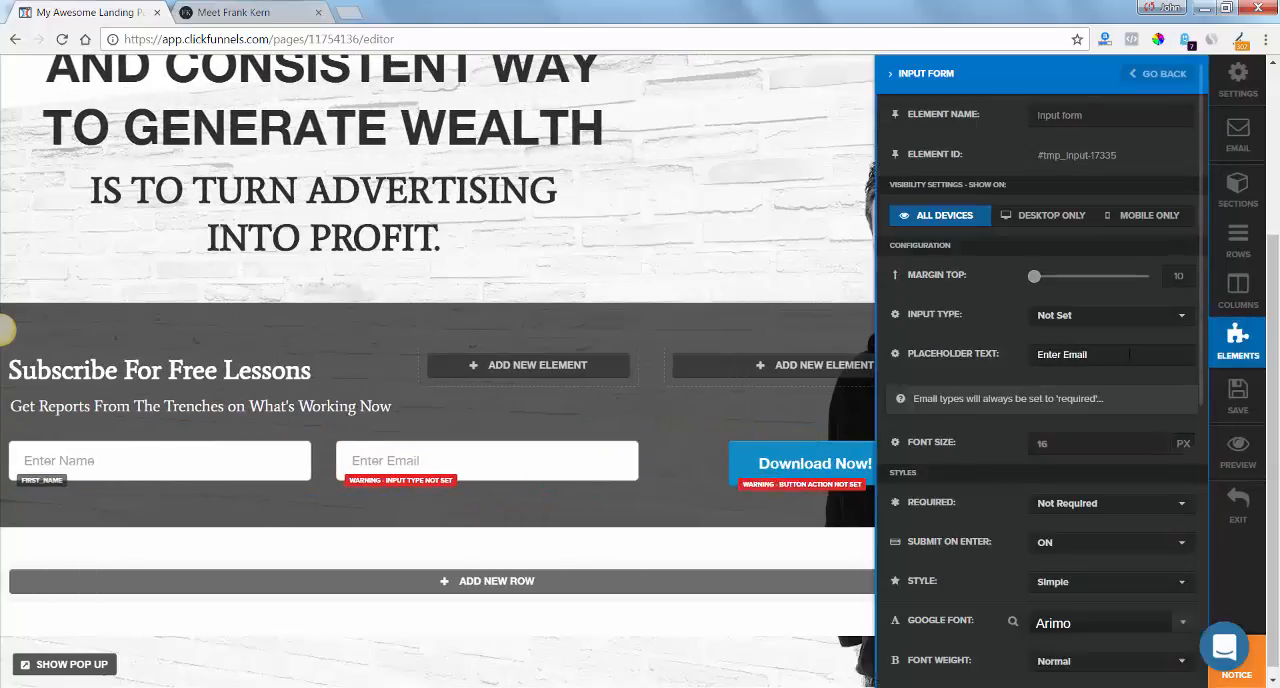
{"action": "left_click", "coordinate": [1110, 317]}
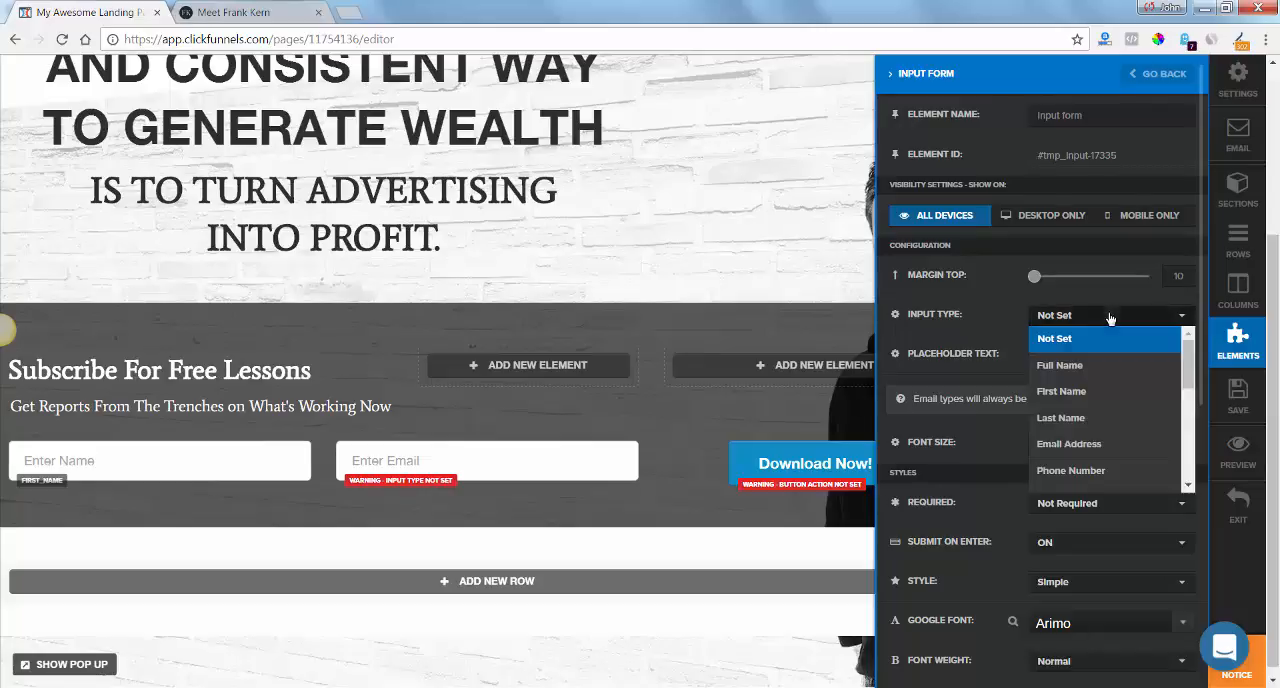
{"action": "left_click", "coordinate": [1100, 444]}
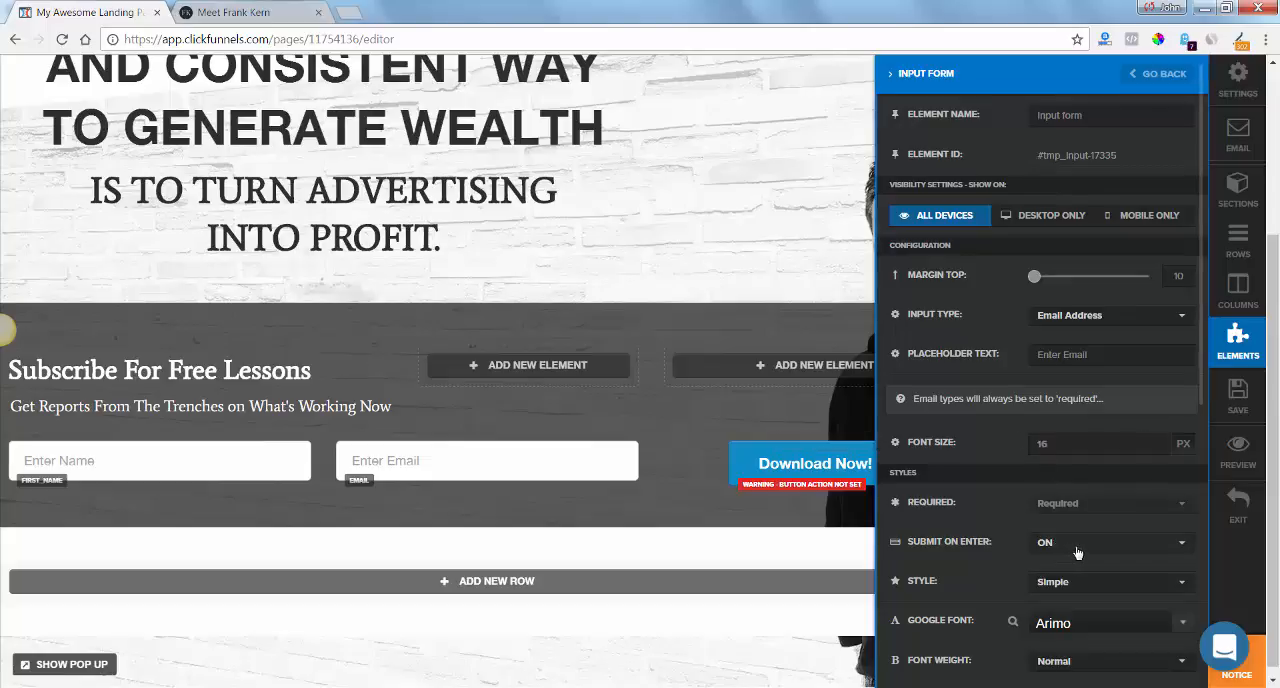
{"action": "left_click", "coordinate": [258, 471]}
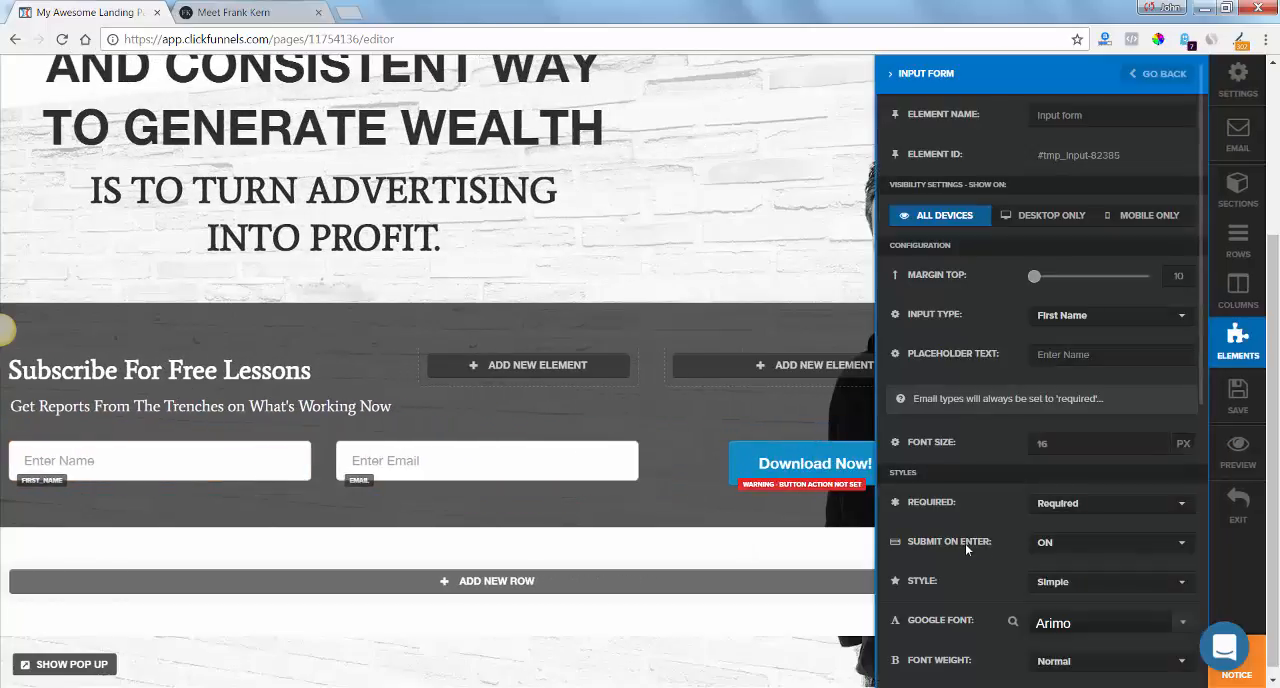
{"action": "left_click", "coordinate": [600, 516]}
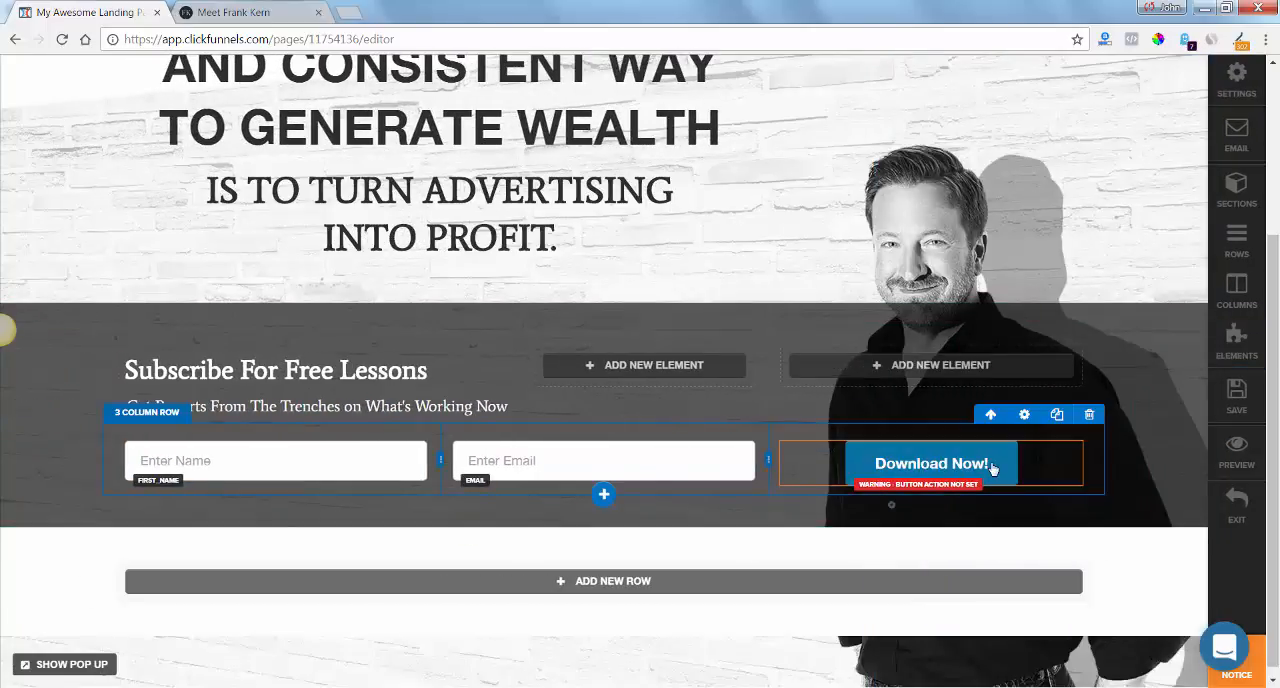
Change the subscribe button's text to "YES, I WANT THIS." as on frankkern.com.
{"action": "left_click", "coordinate": [253, 10]}
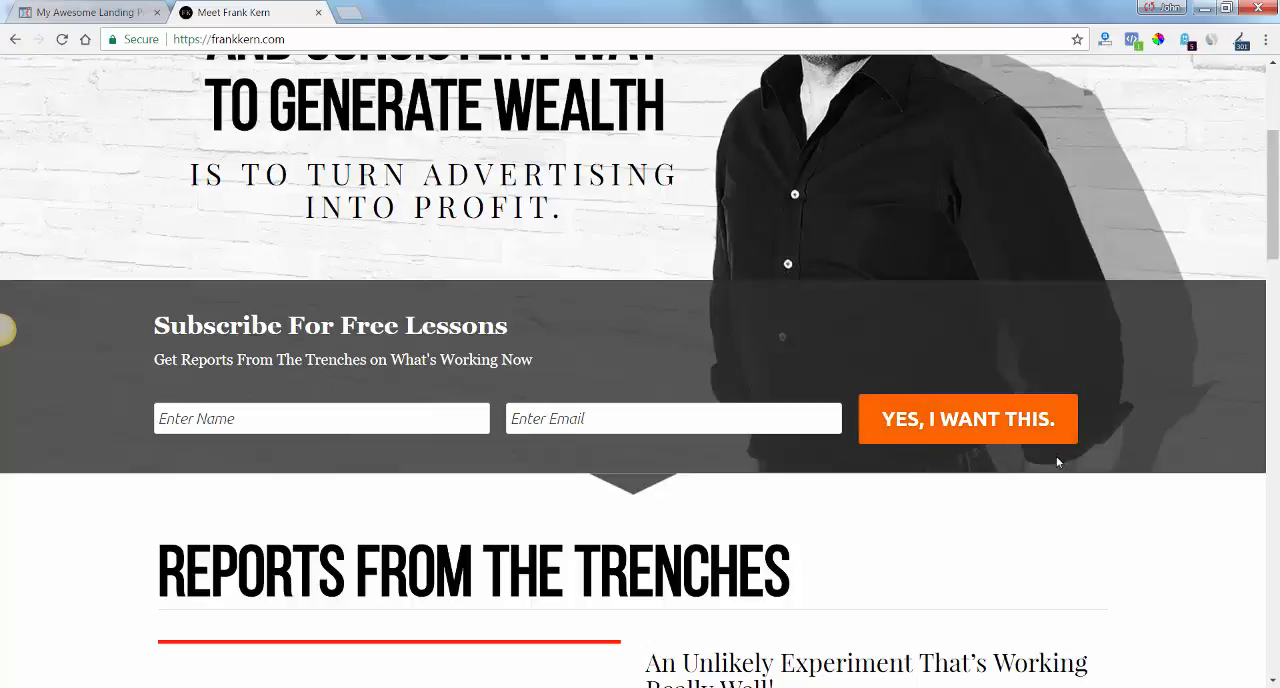
{"action": "left_click", "coordinate": [102, 13]}
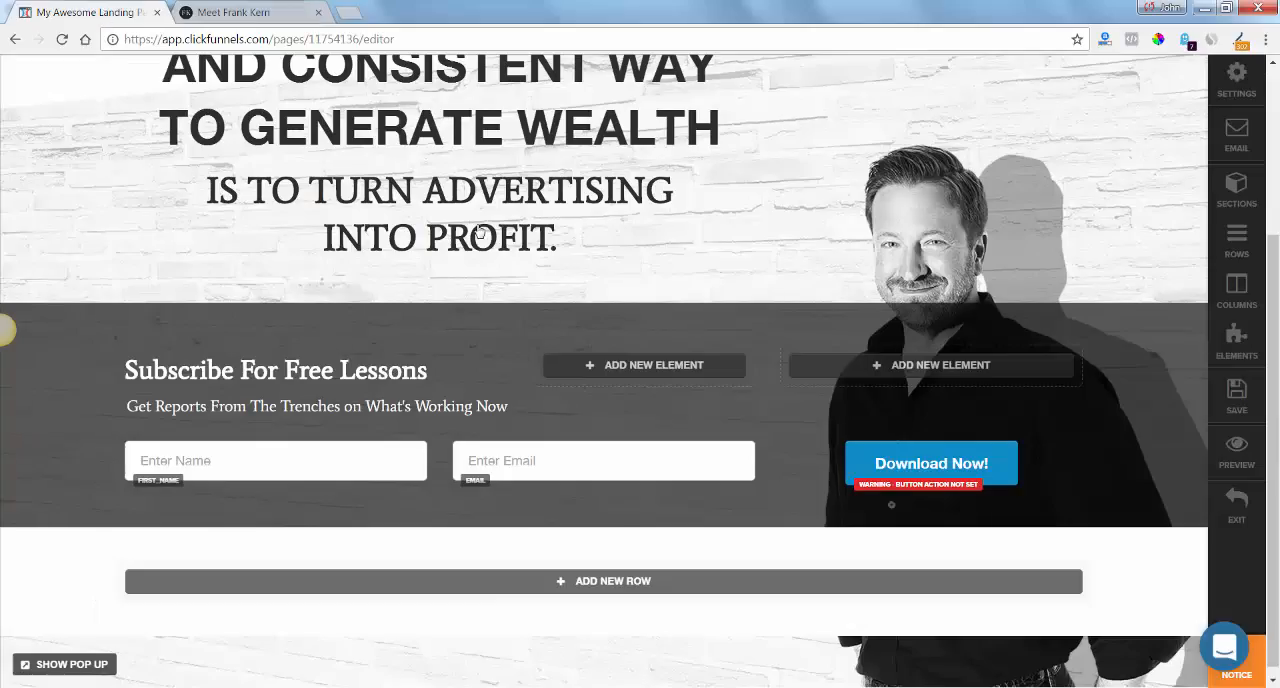
{"action": "left_click", "coordinate": [1002, 471]}
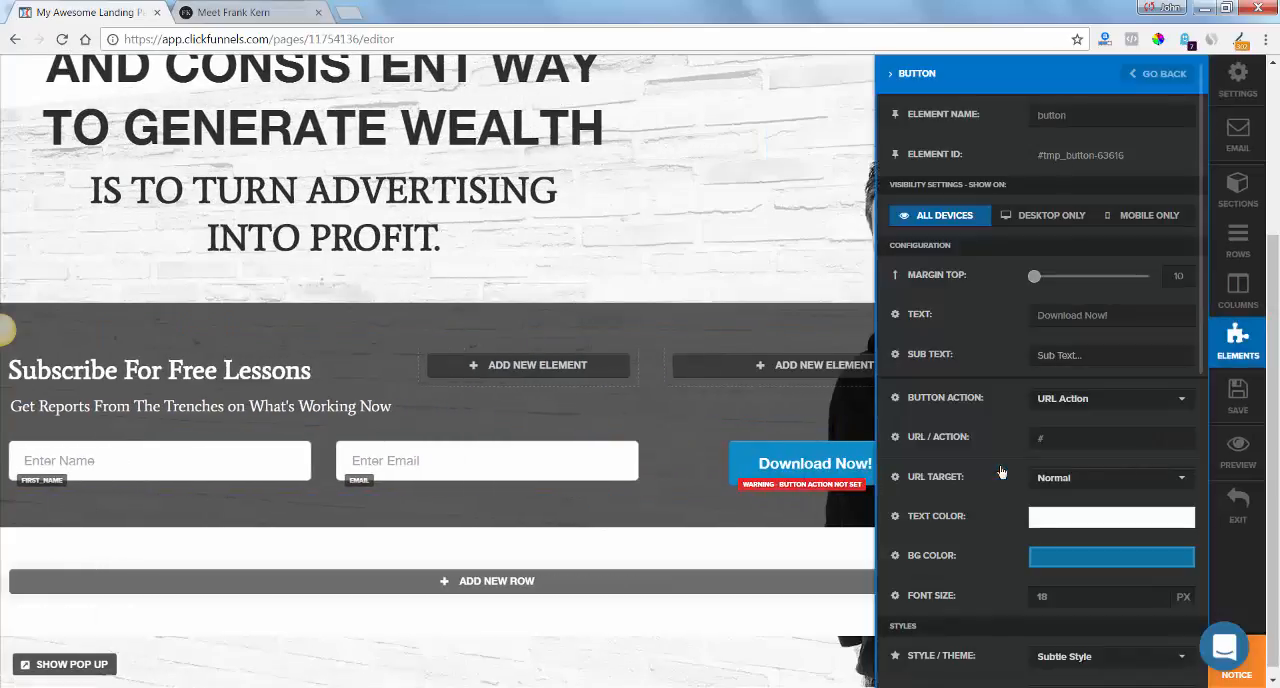
{"action": "left_click", "coordinate": [256, 12]}
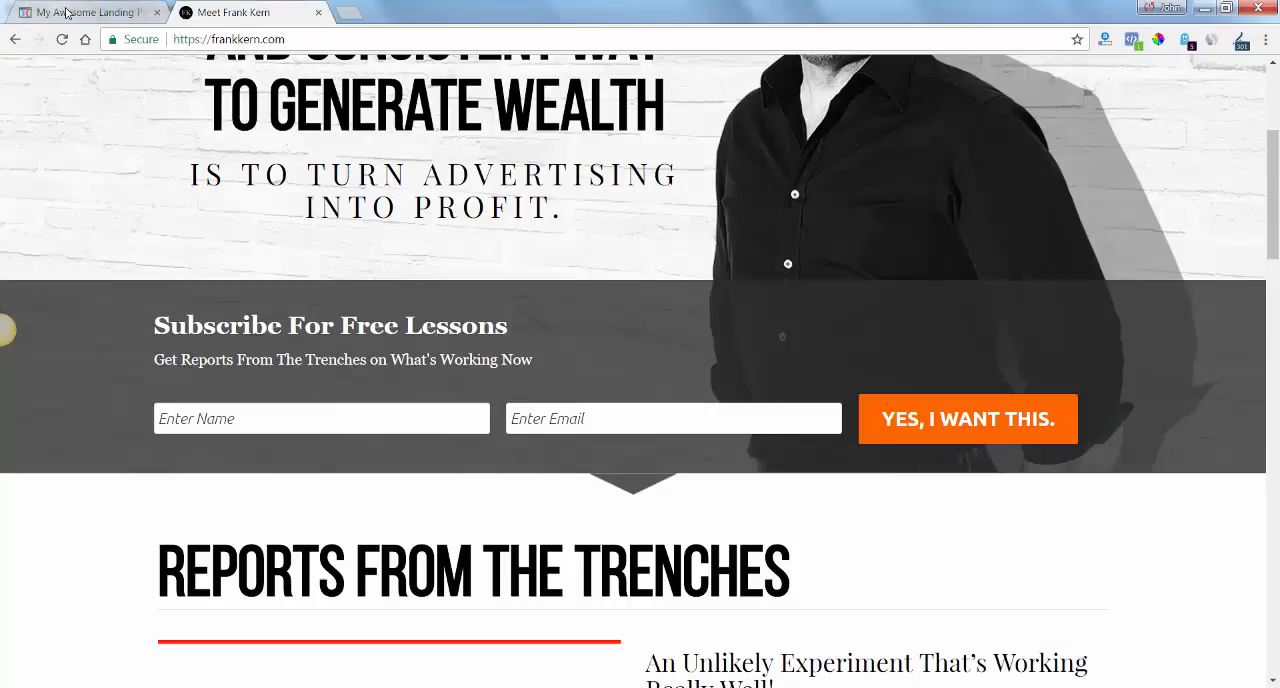
{"action": "left_click", "coordinate": [115, 10]}
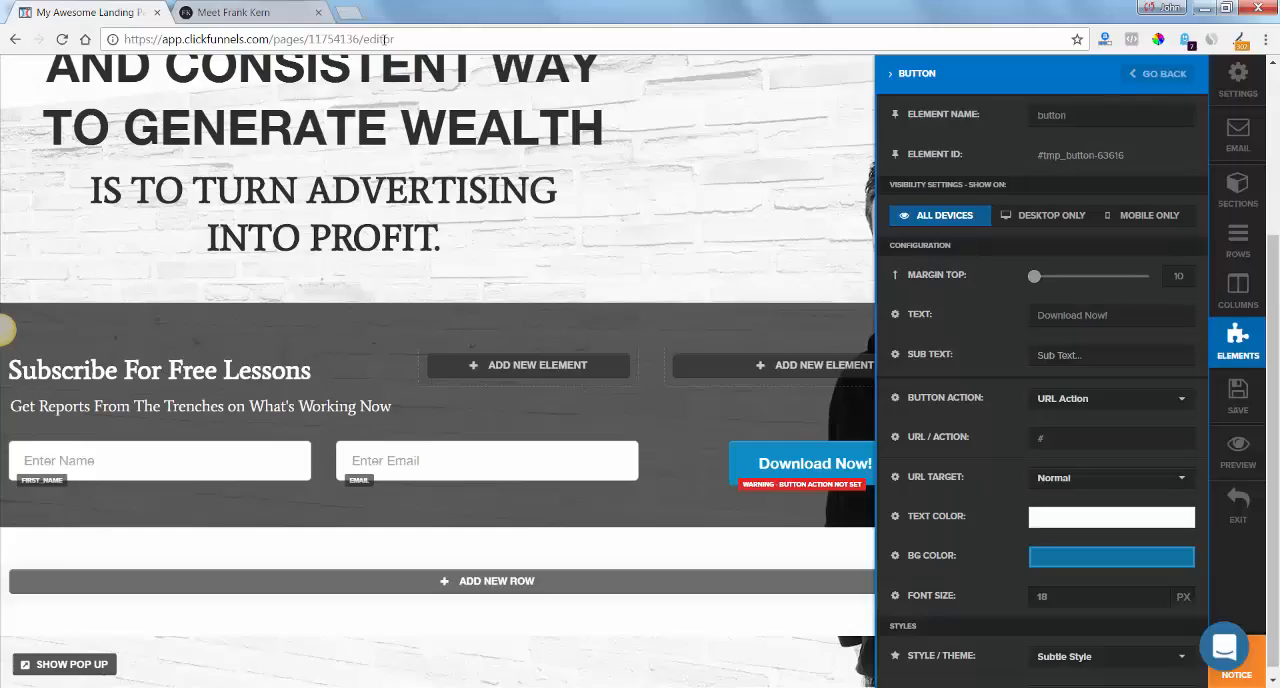
{"action": "triple_click", "coordinate": [1149, 314]}
{"action": "type", "text": "YES"}
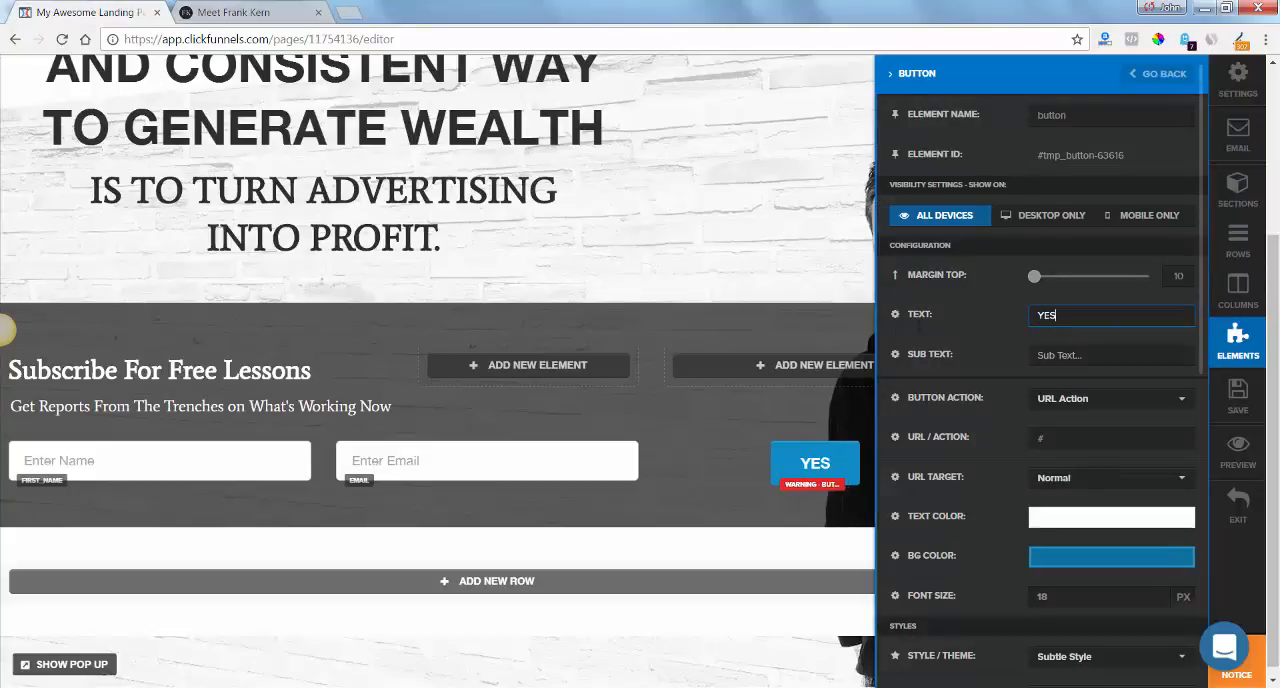
{"action": "type", "text": ", IWAN"}
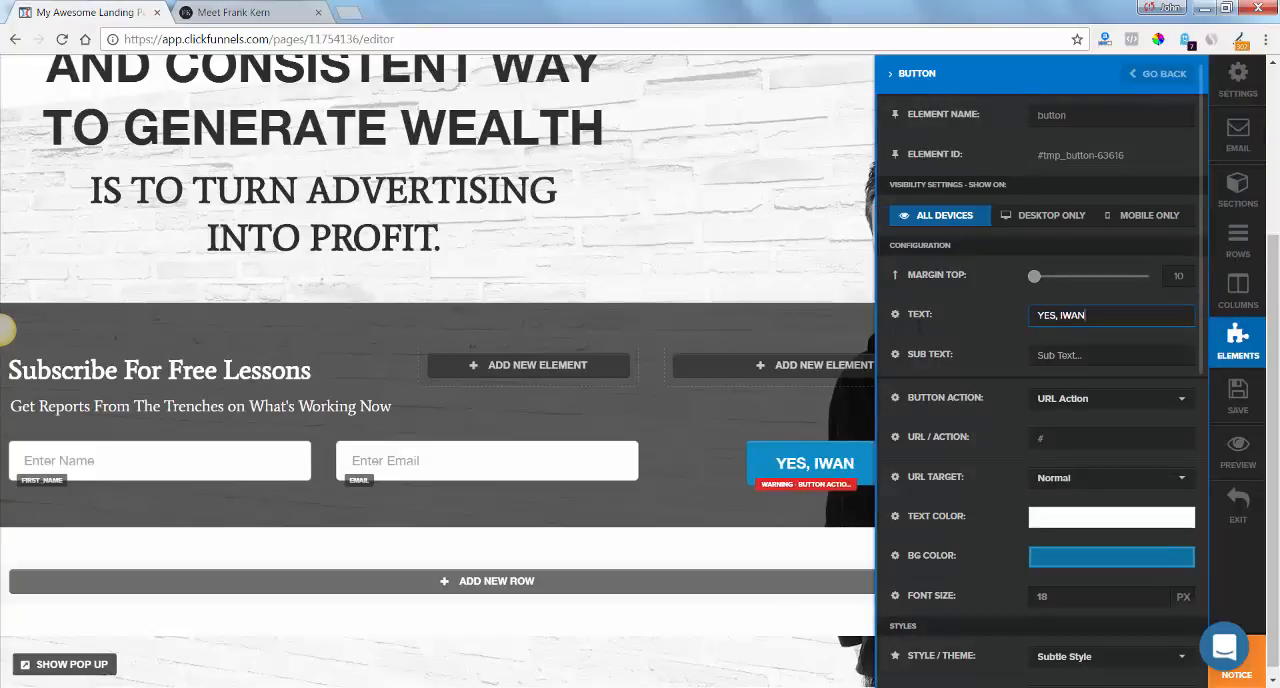
{"action": "key", "text": "BackSpace"}
{"action": "key", "text": "BackSpace"}
{"action": "key", "text": "BackSpace"}
{"action": "type", "text": "WANT THIS."}
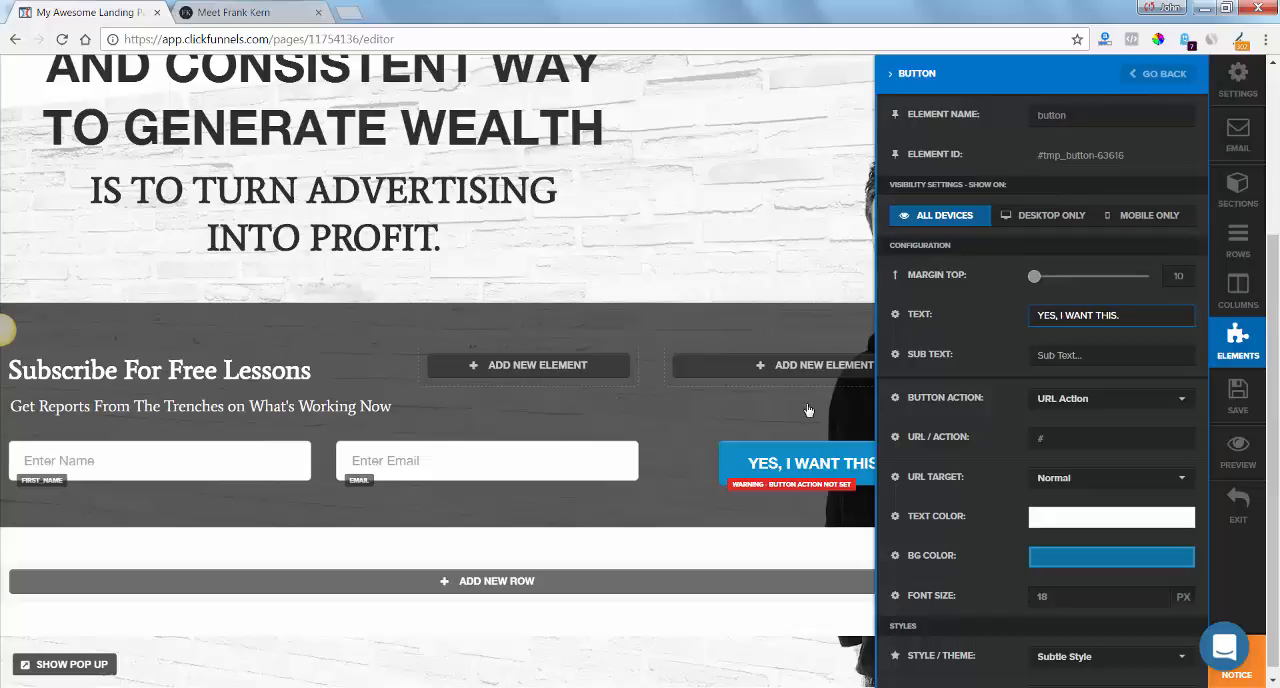
Set the subscribe button to a URL Action that submits the form using #submit-form.
{"action": "left_click", "coordinate": [1112, 402]}
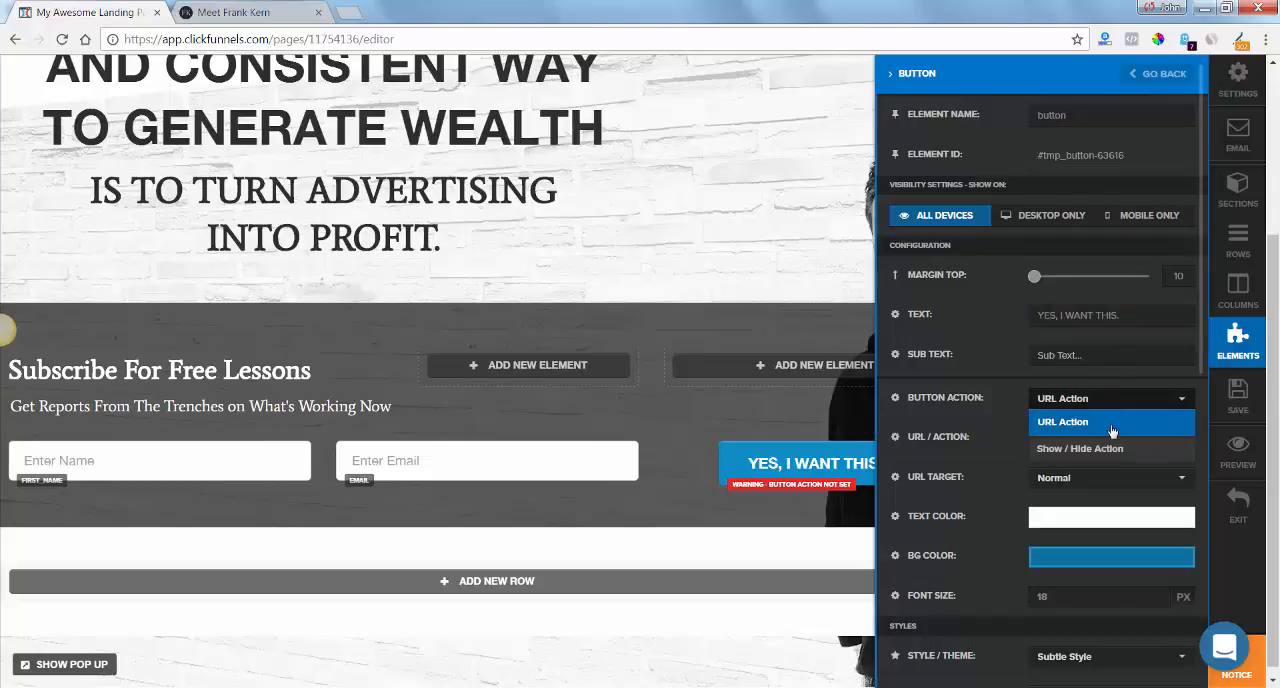
{"action": "left_click", "coordinate": [1113, 422]}
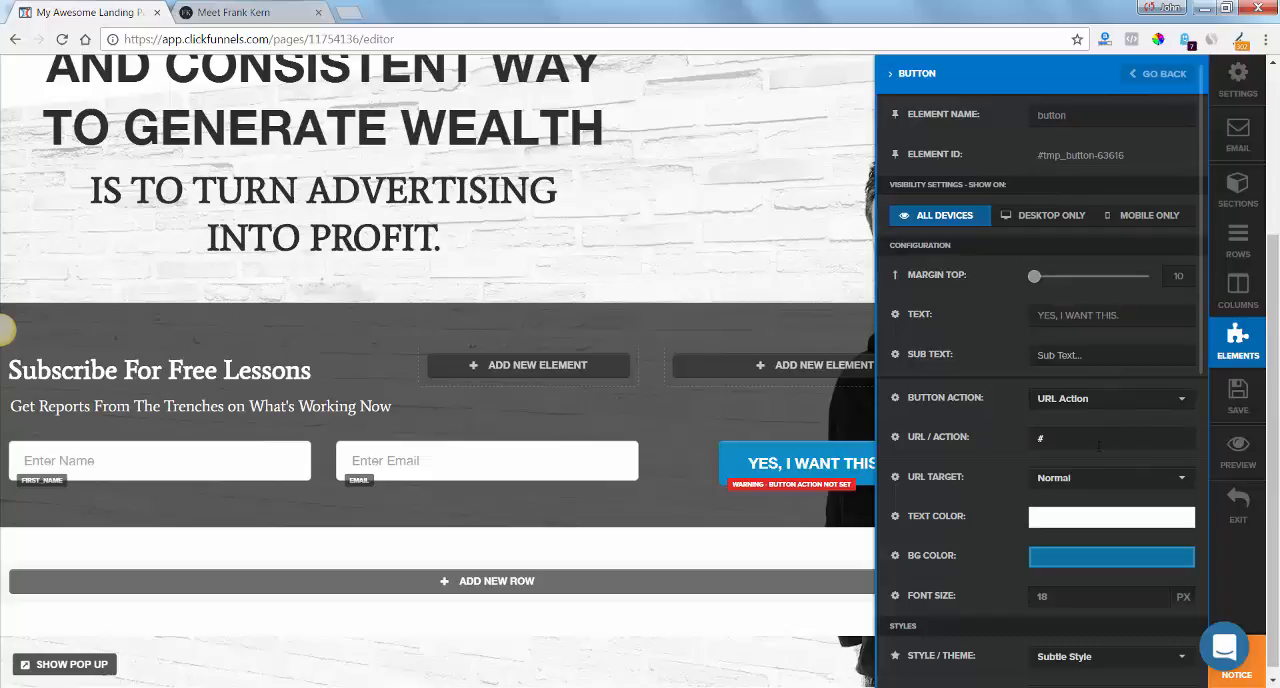
{"action": "left_click", "coordinate": [1099, 444]}
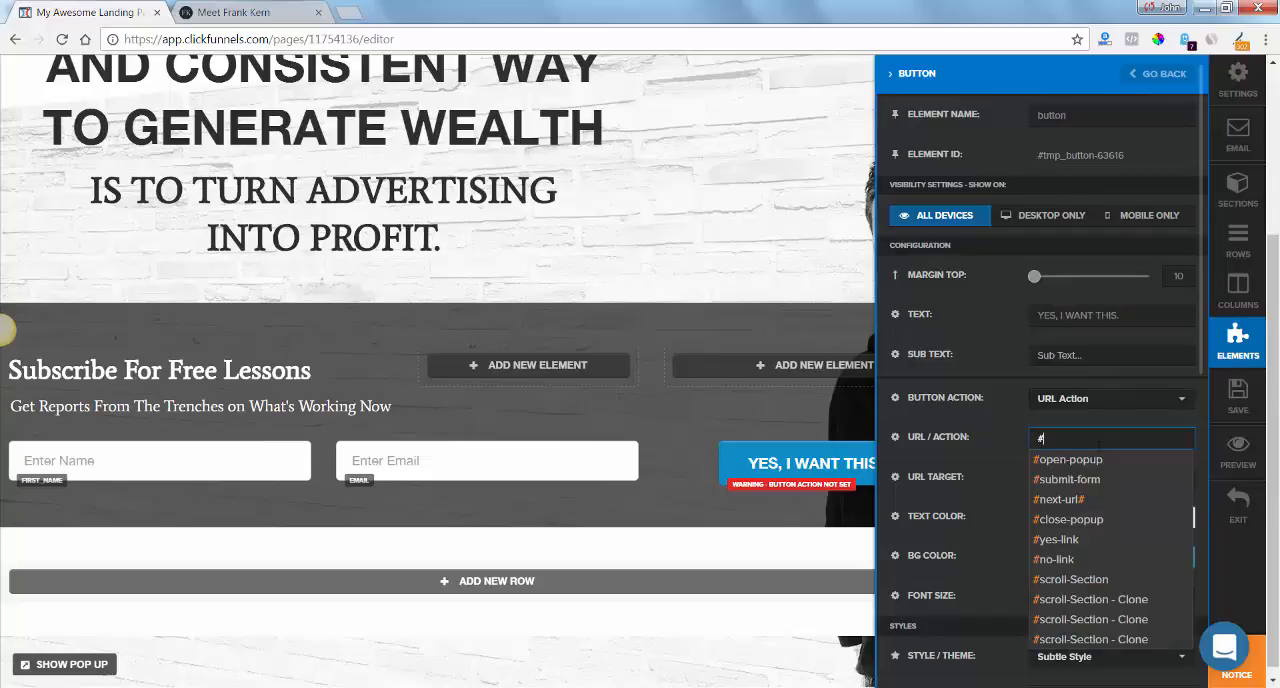
{"action": "left_click", "coordinate": [1099, 479]}
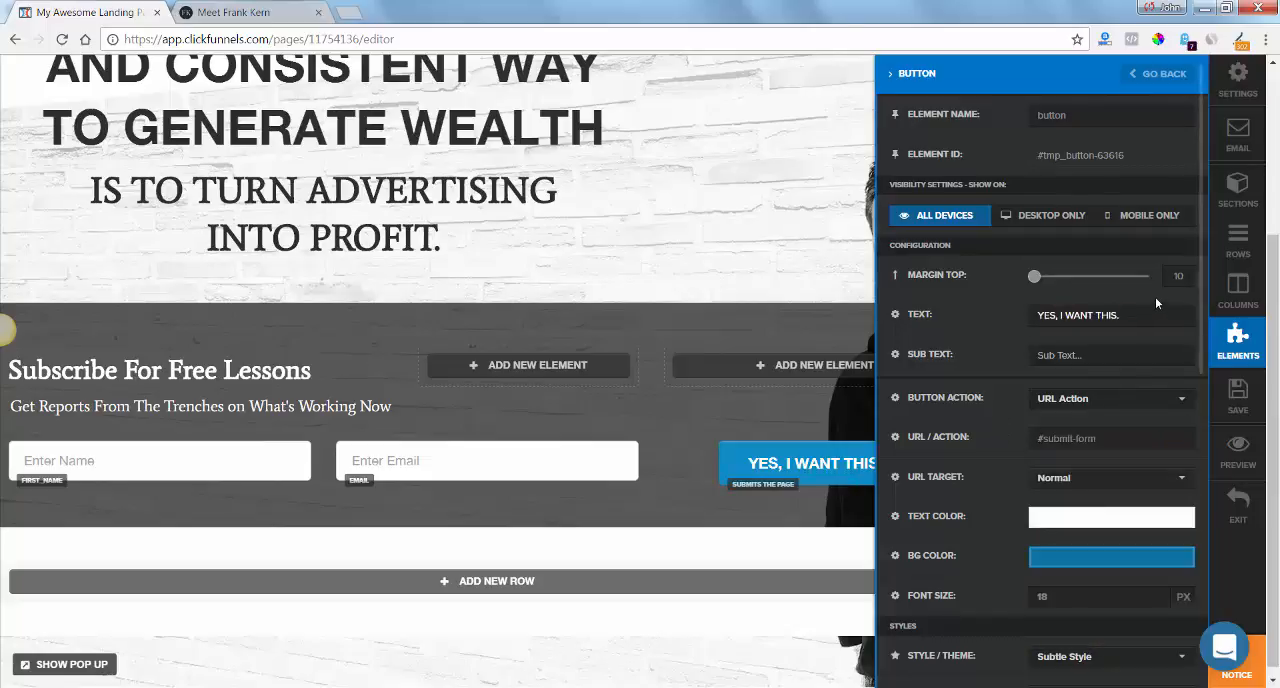
Change the subscribe button's style from the Square Button option to Flat Color.
{"action": "left_click_drag", "start_coordinate": [1203, 303], "coordinate": [1205, 380]}
{"action": "scroll", "coordinate": [1125, 375], "scroll_direction": "down", "scroll_amount": 3}
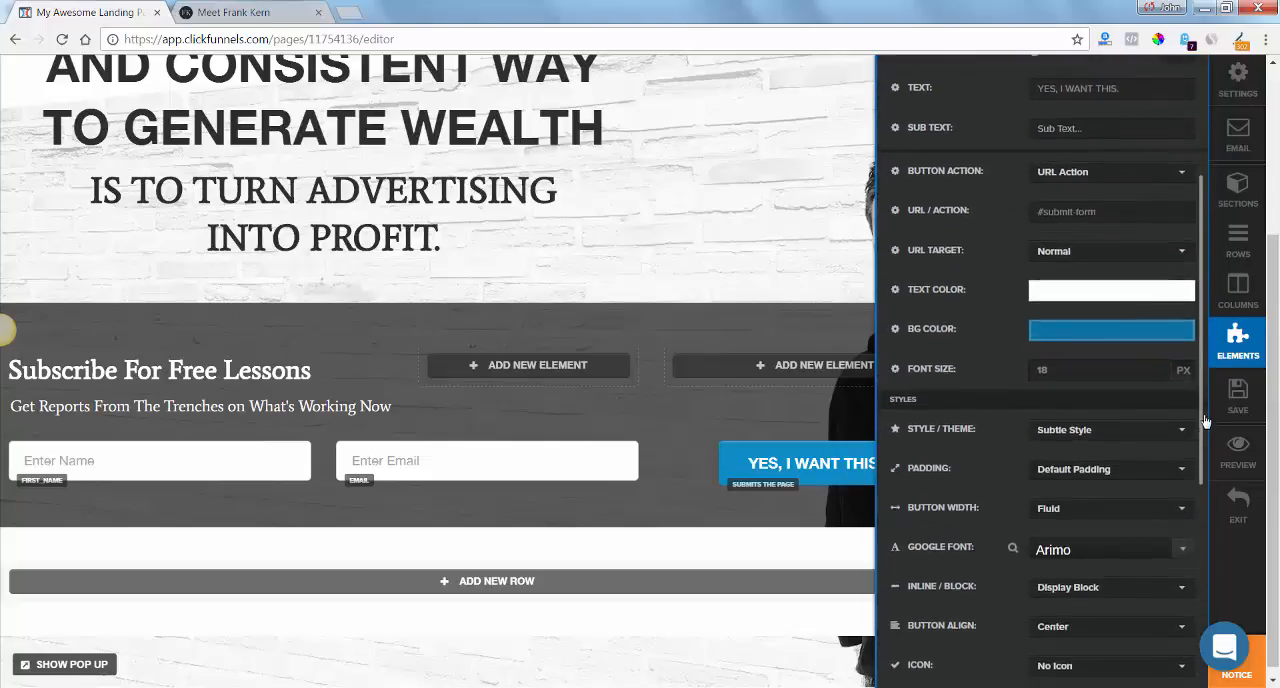
{"action": "left_click", "coordinate": [1123, 371]}
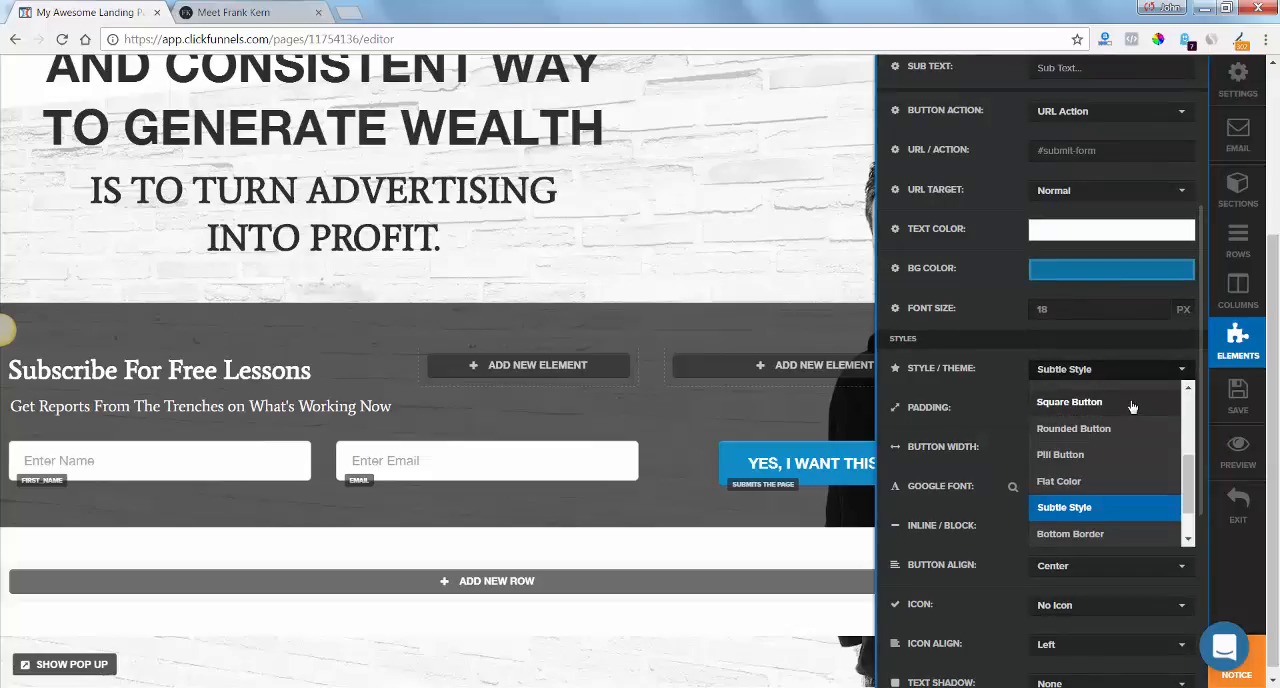
{"action": "left_click", "coordinate": [1132, 403]}
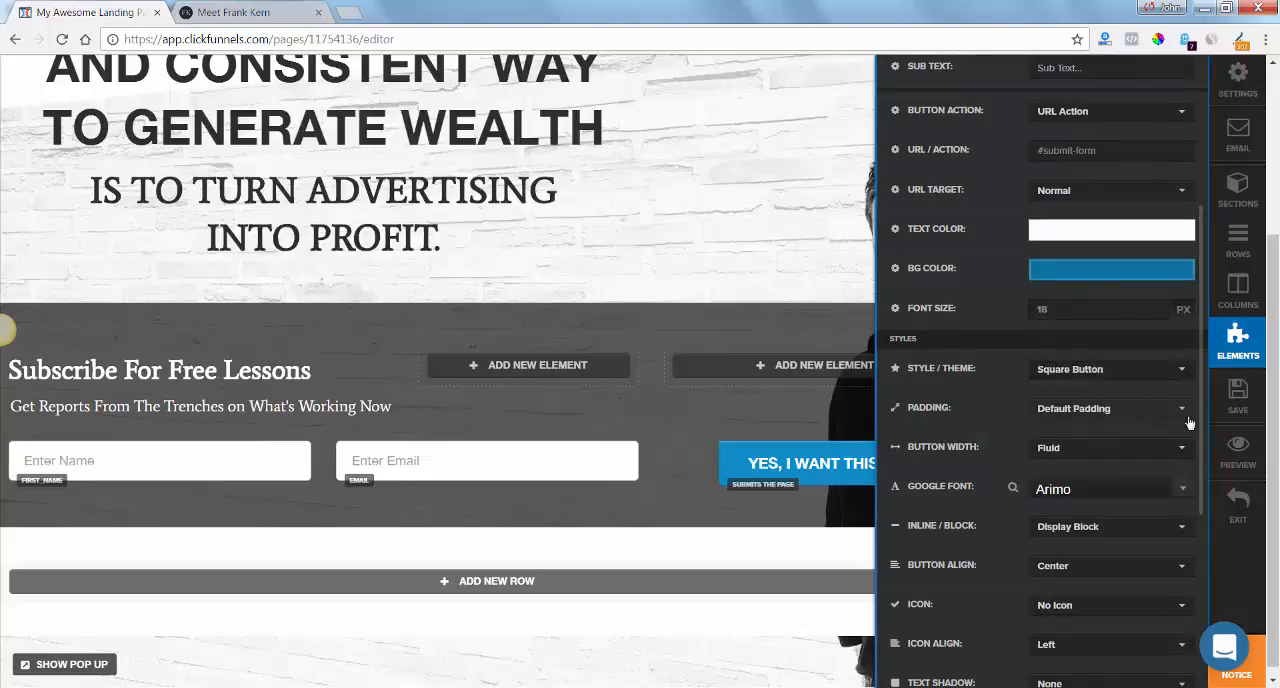
{"action": "left_click", "coordinate": [1143, 381]}
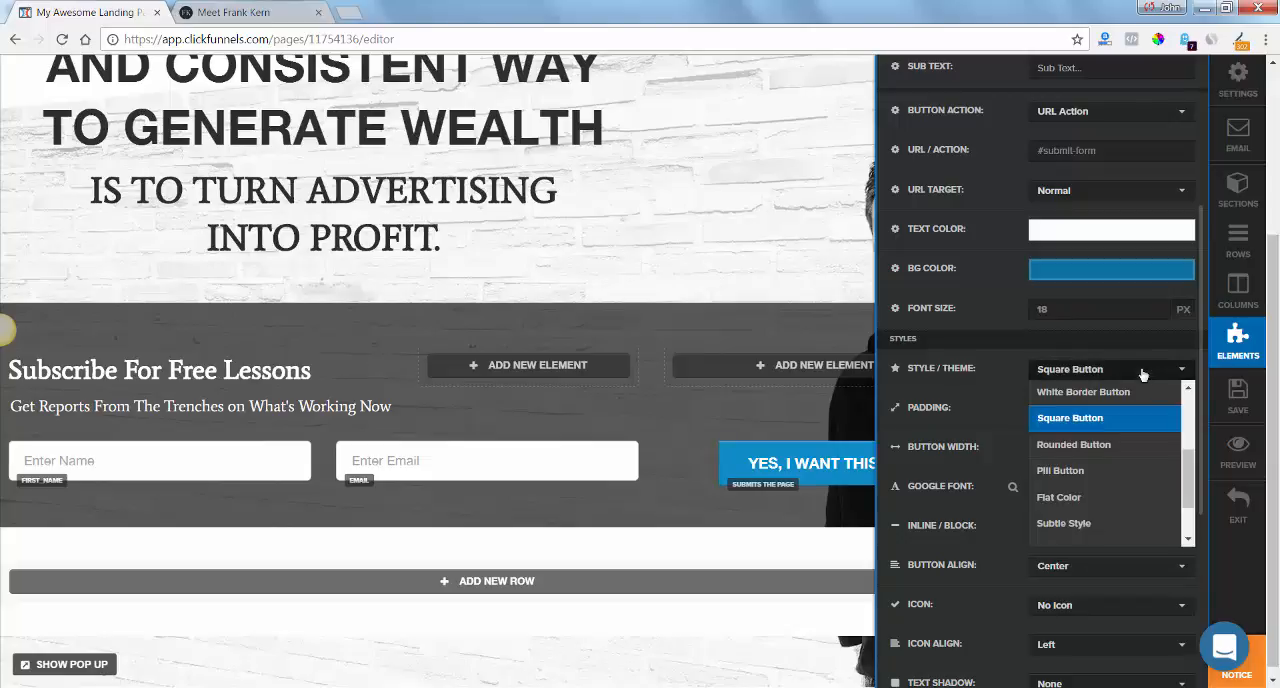
{"action": "scroll", "coordinate": [1192, 485], "scroll_direction": "down", "scroll_amount": 1}
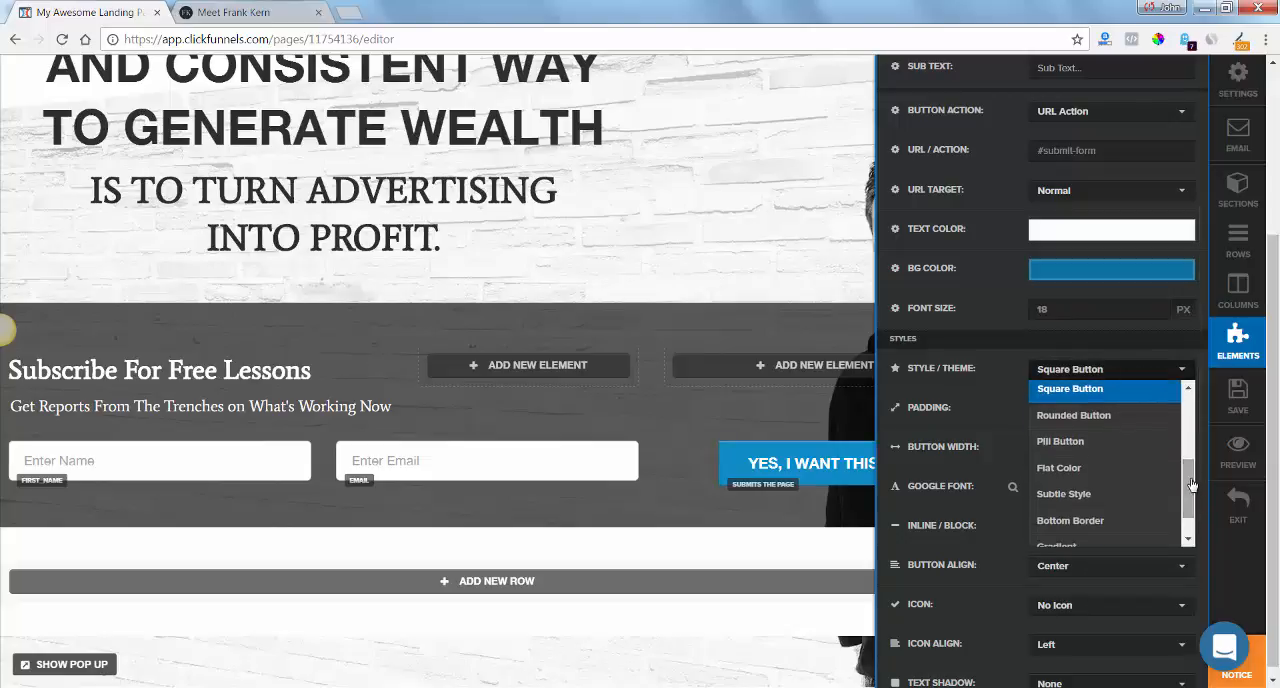
{"action": "left_click", "coordinate": [1128, 470]}
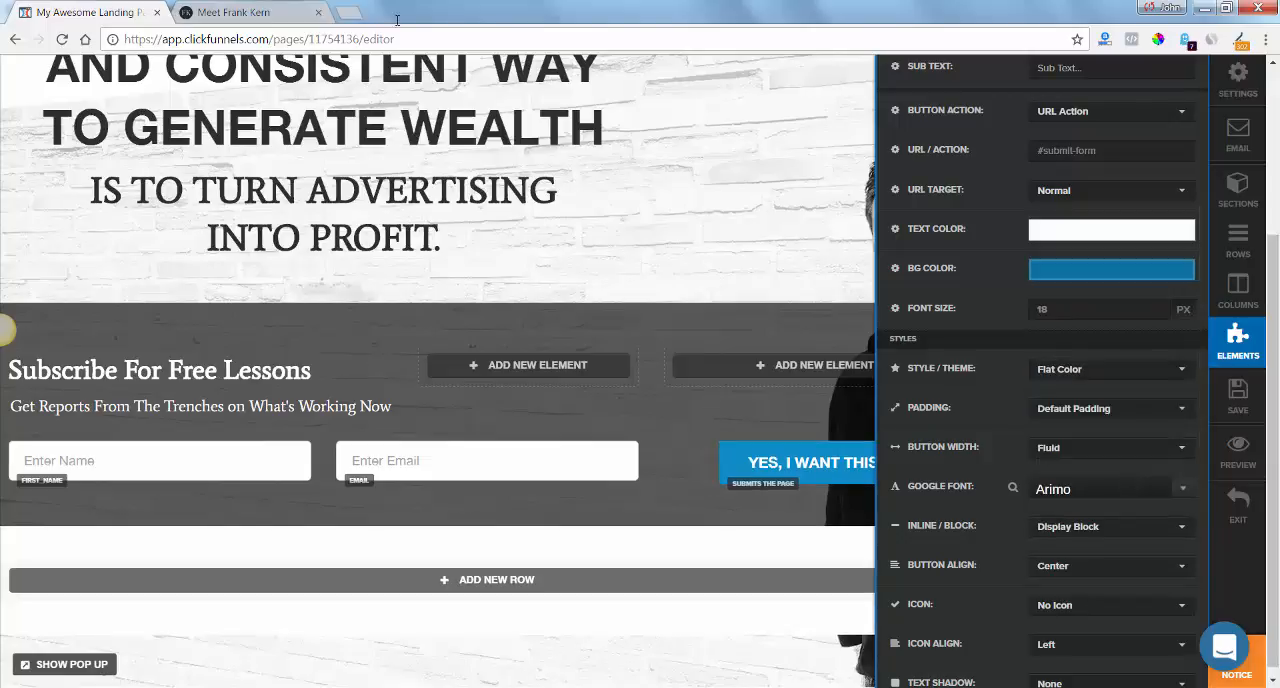
Compare the button with the original on frankkern.com and set its alignment to Left.
{"action": "left_click", "coordinate": [246, 11]}
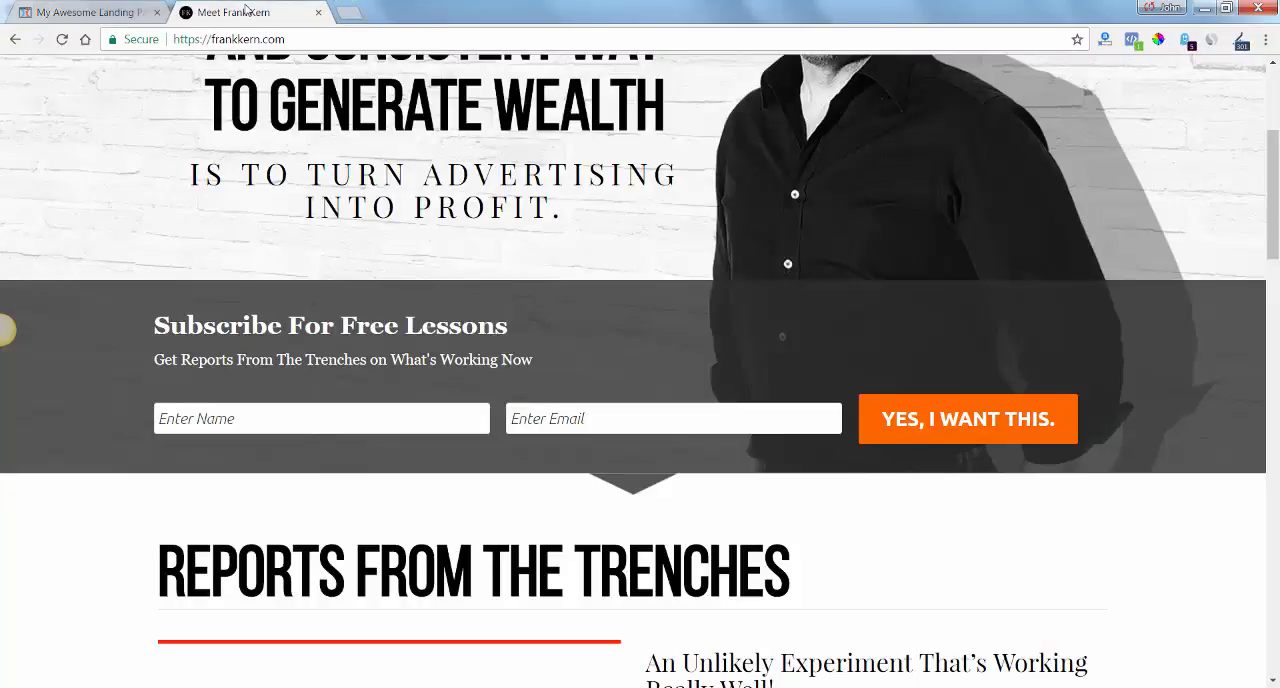
{"action": "left_click", "coordinate": [112, 11]}
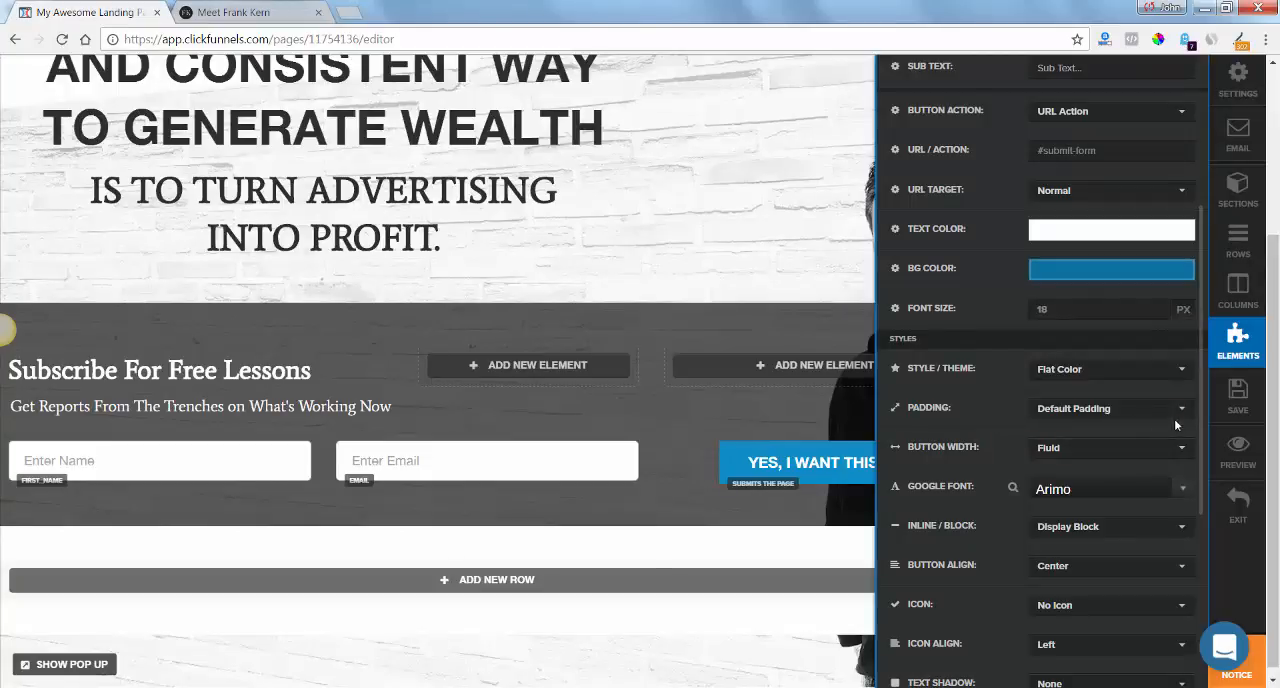
{"action": "left_click", "coordinate": [1112, 569]}
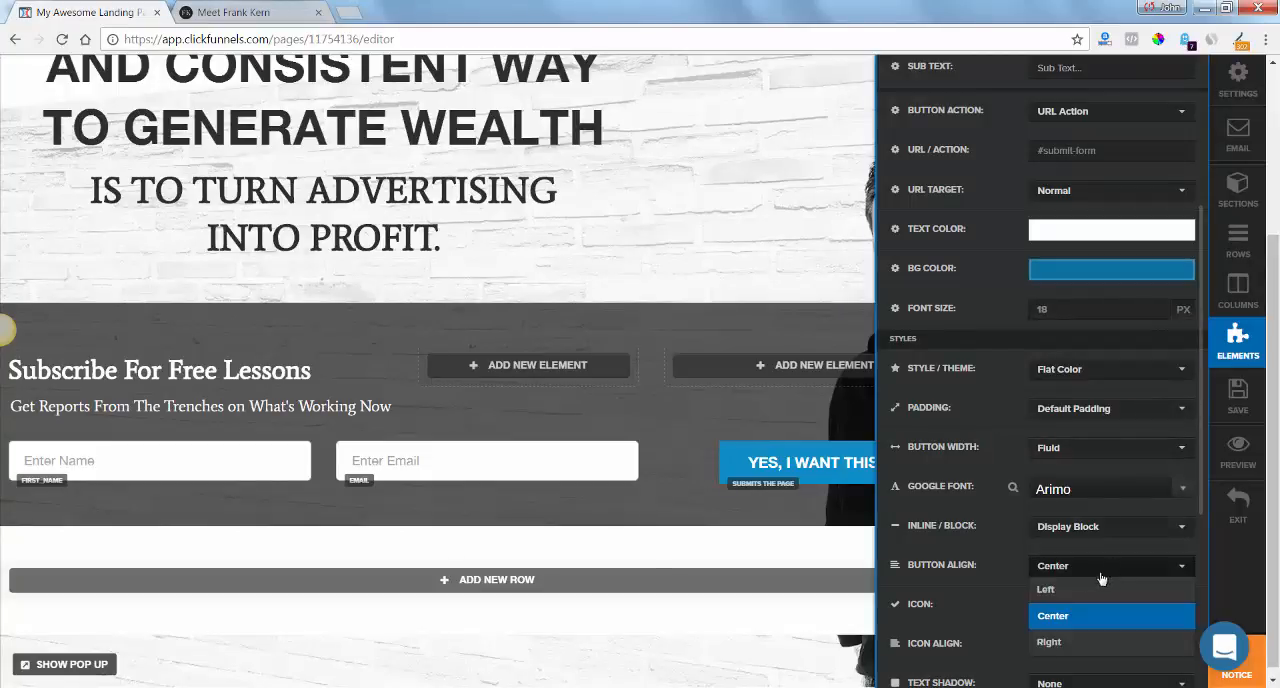
{"action": "left_click", "coordinate": [1087, 591]}
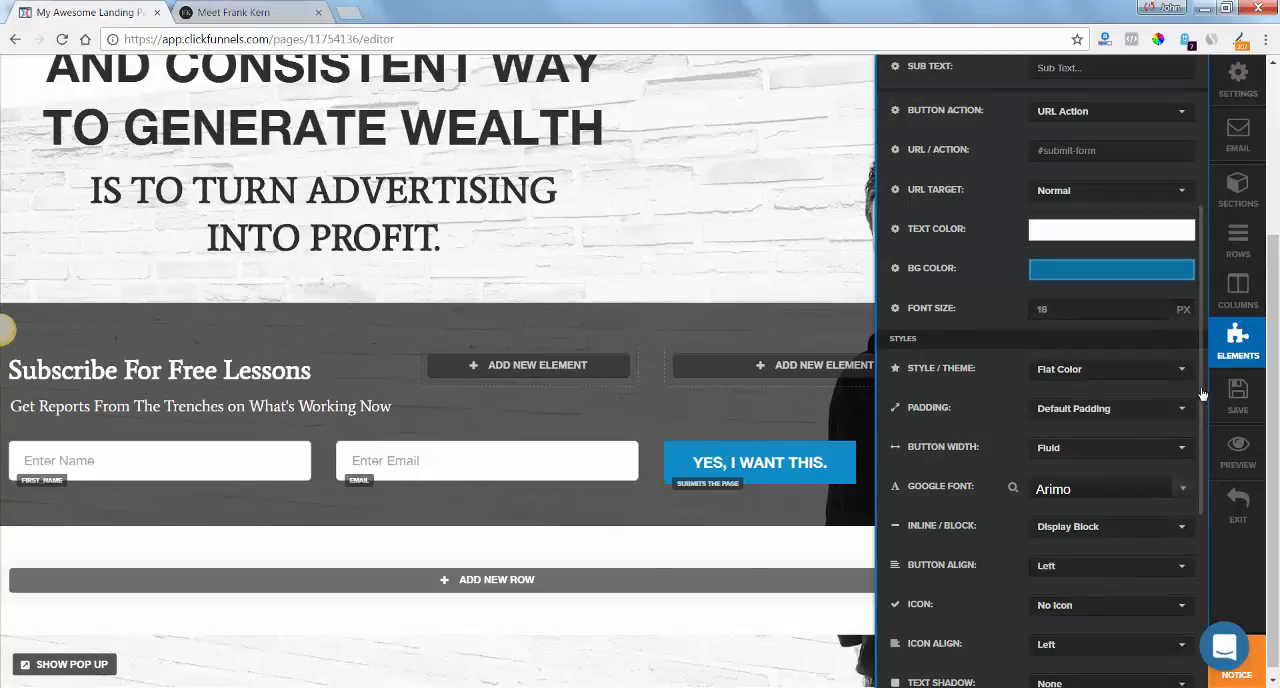
Check the original button's text on frankkern.com and set the subscribe button's font size to 22 px.
{"action": "left_click_drag", "start_coordinate": [1204, 396], "coordinate": [1212, 490]}
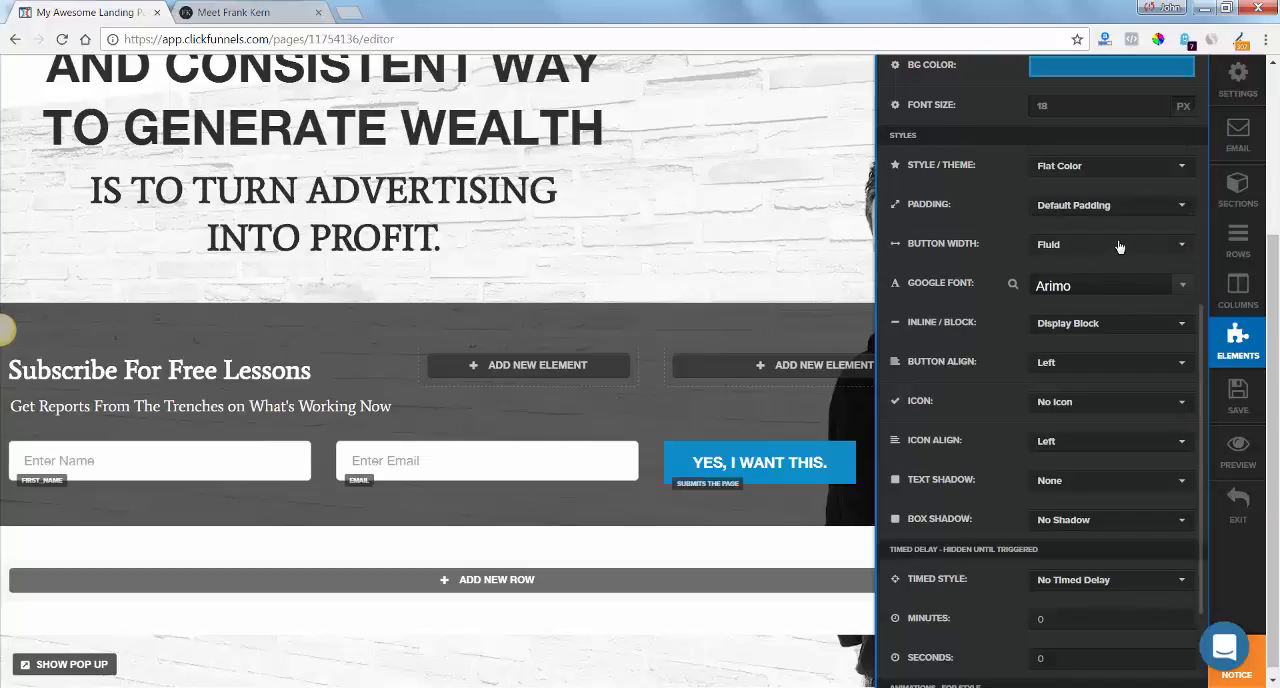
{"action": "left_click", "coordinate": [262, 12]}
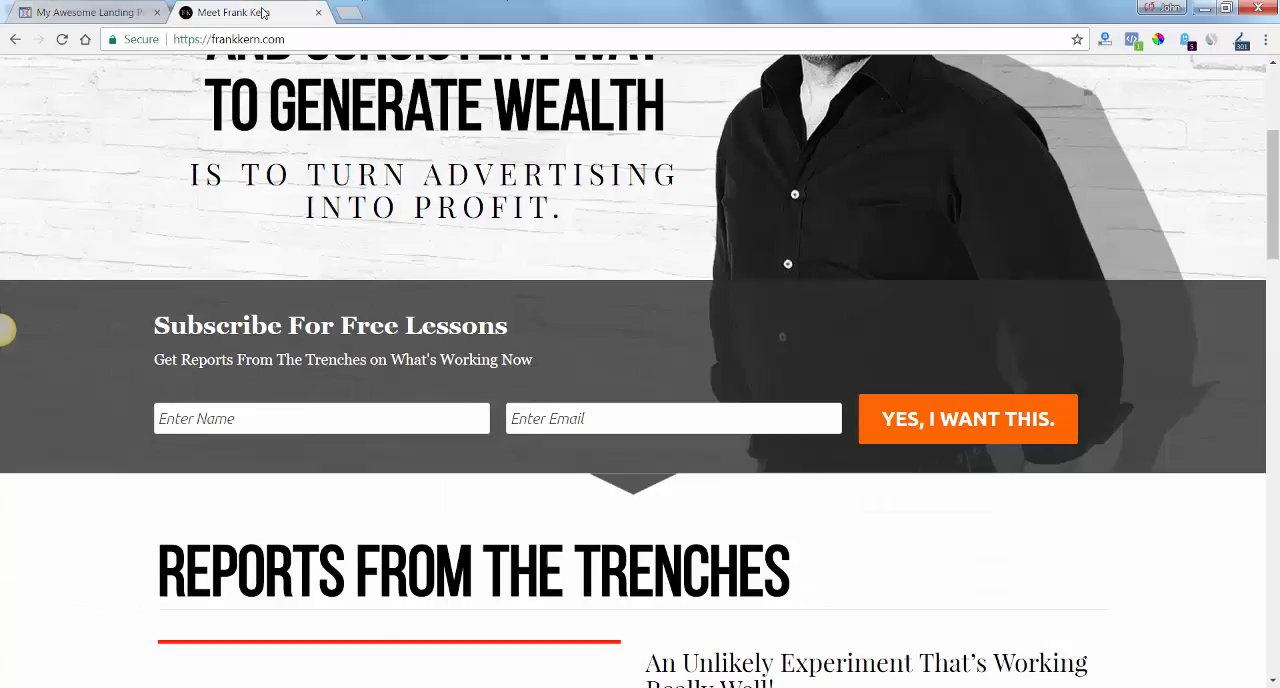
{"action": "left_click", "coordinate": [120, 12]}
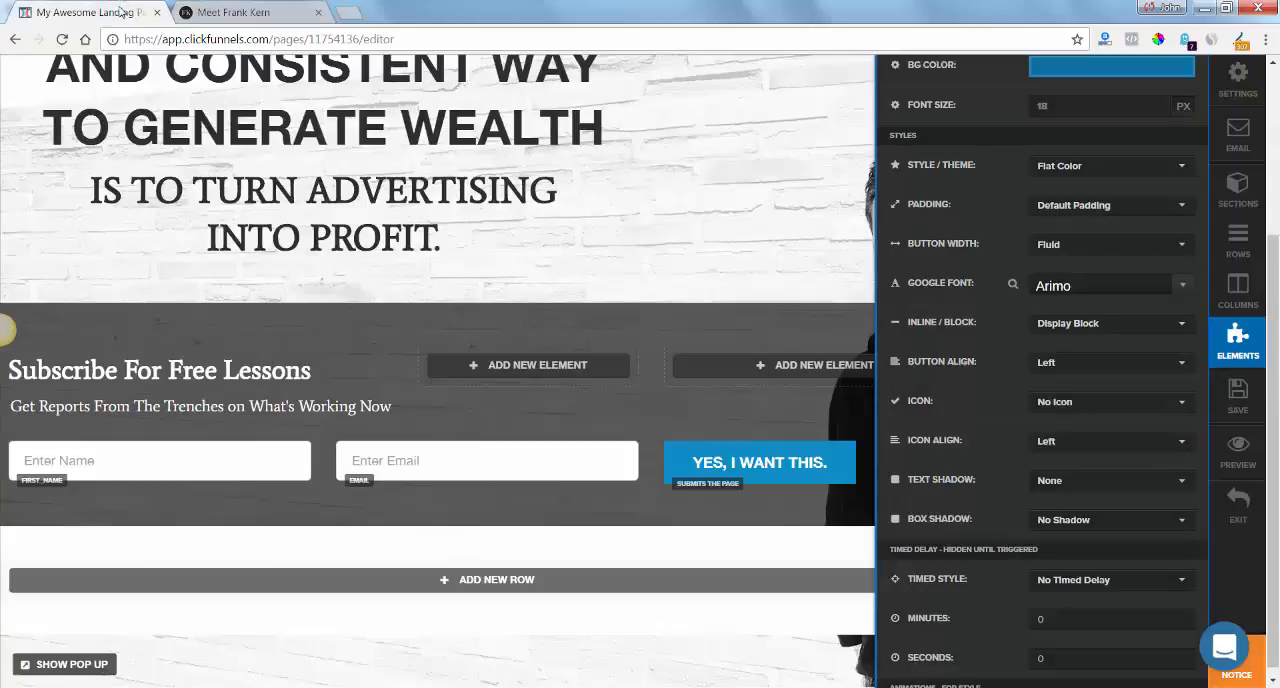
{"action": "left_click", "coordinate": [1155, 102]}
{"action": "left_click", "coordinate": [1155, 102]}
{"action": "left_click", "coordinate": [1155, 102]}
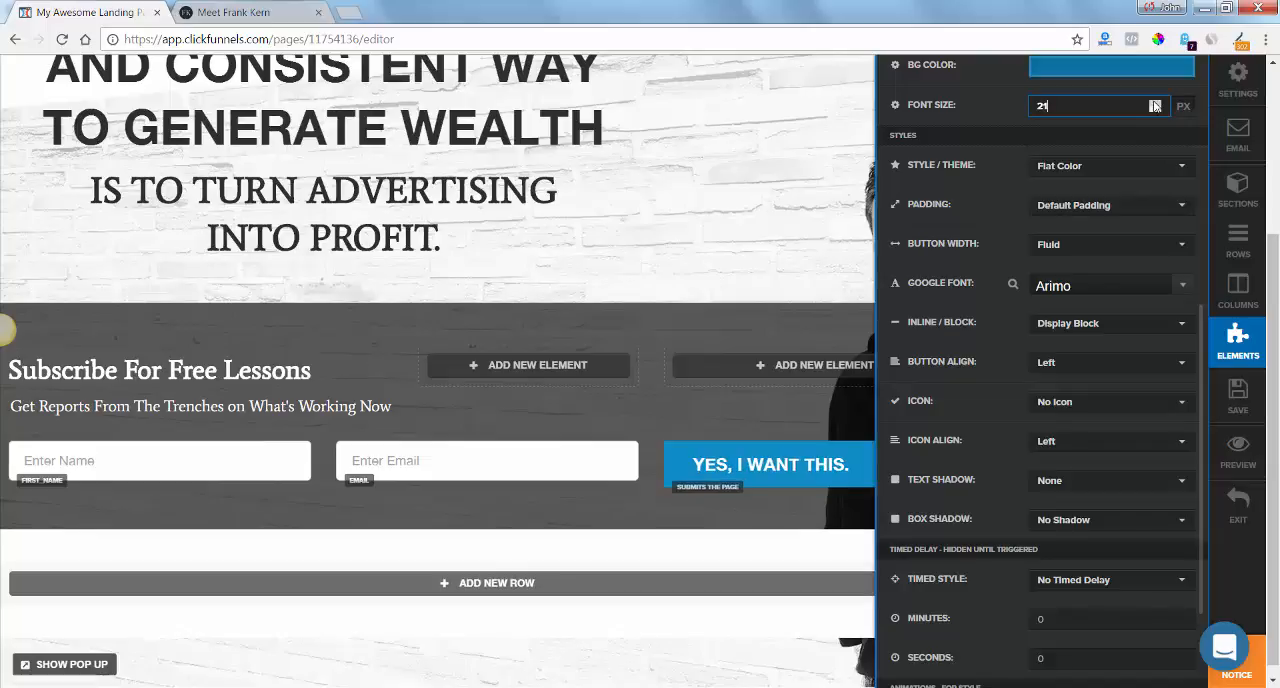
{"action": "left_click", "coordinate": [1155, 102]}
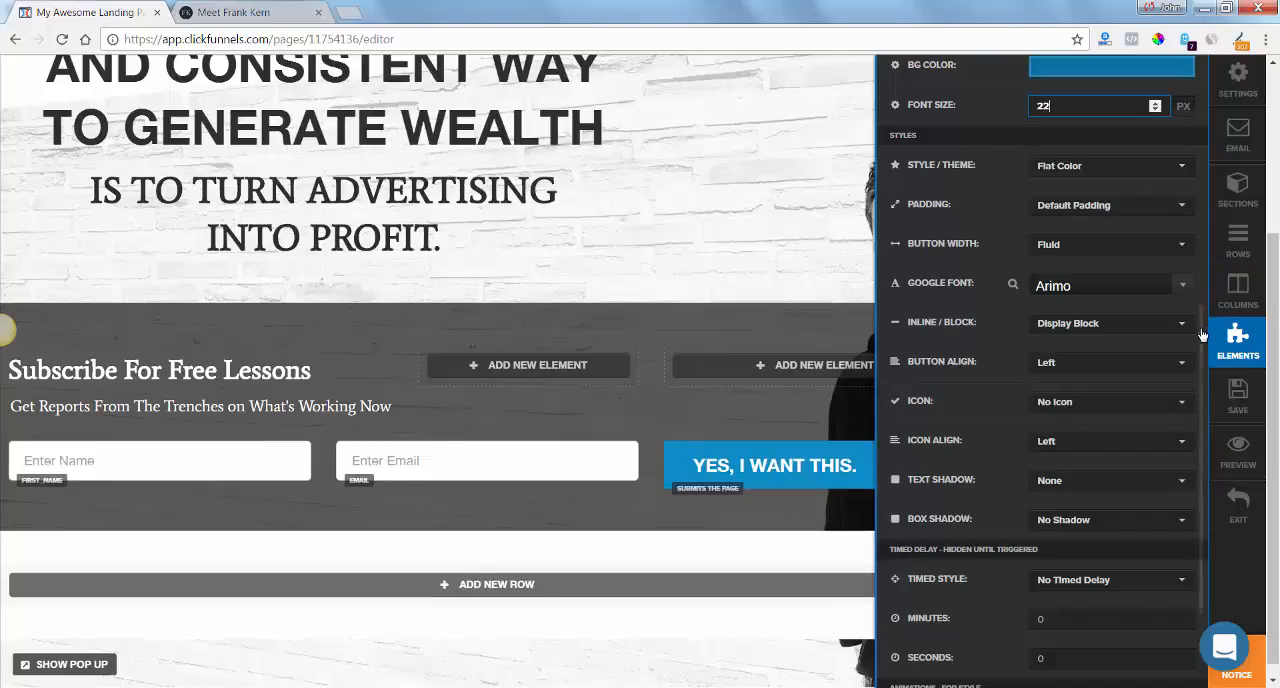
Set the subscribe button's top margin to 5 and save the page.
{"action": "scroll", "coordinate": [1203, 279], "scroll_direction": "up", "scroll_amount": 2}
{"action": "left_click_drag", "start_coordinate": [1203, 279], "coordinate": [1196, 148]}
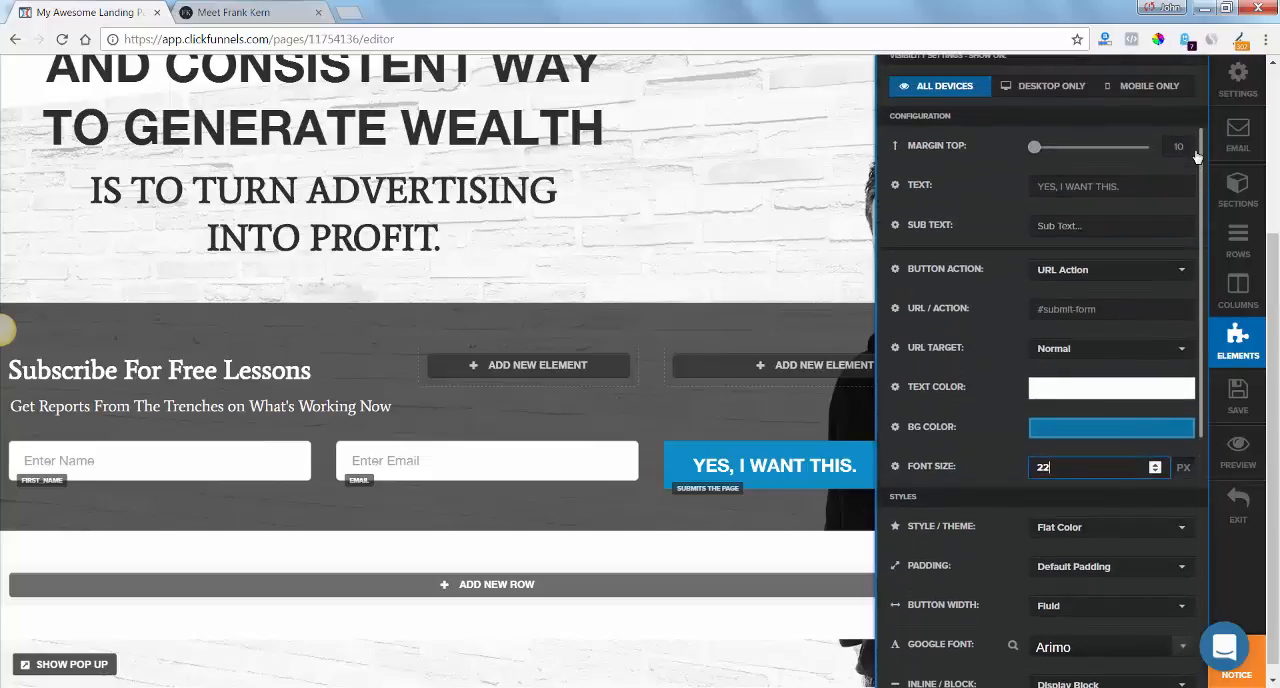
{"action": "left_click_drag", "start_coordinate": [1037, 148], "coordinate": [1033, 149]}
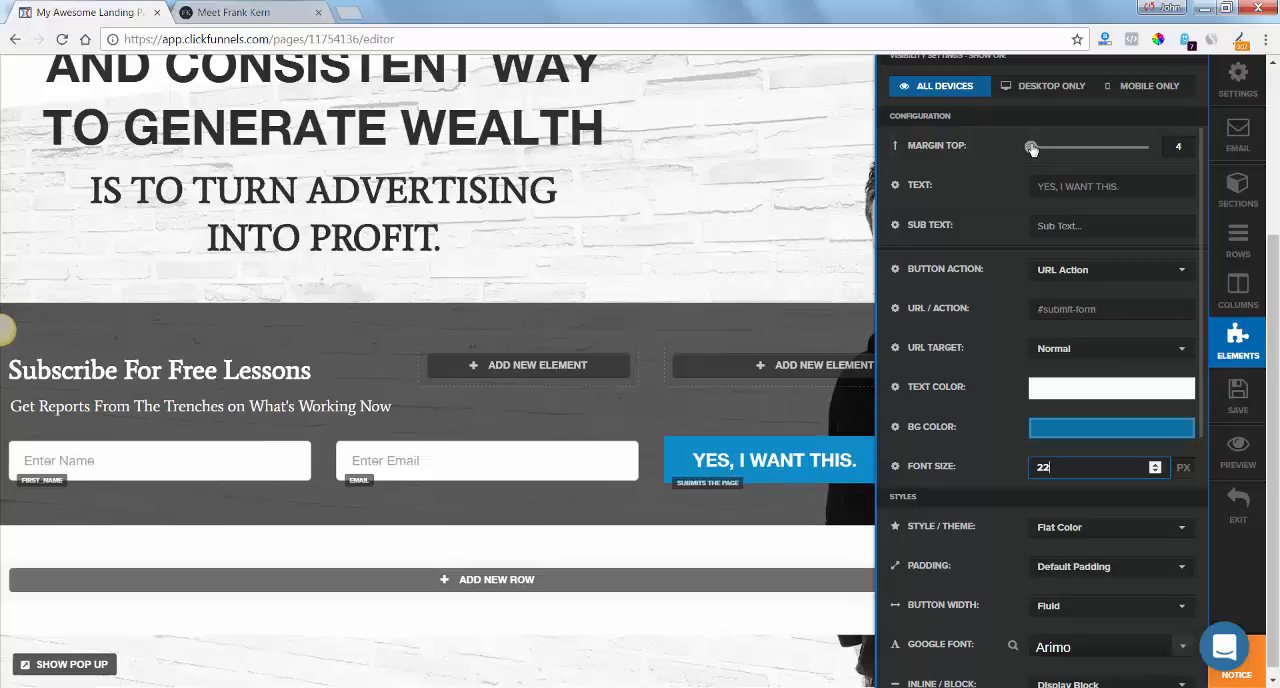
{"action": "double_click", "coordinate": [1160, 148]}
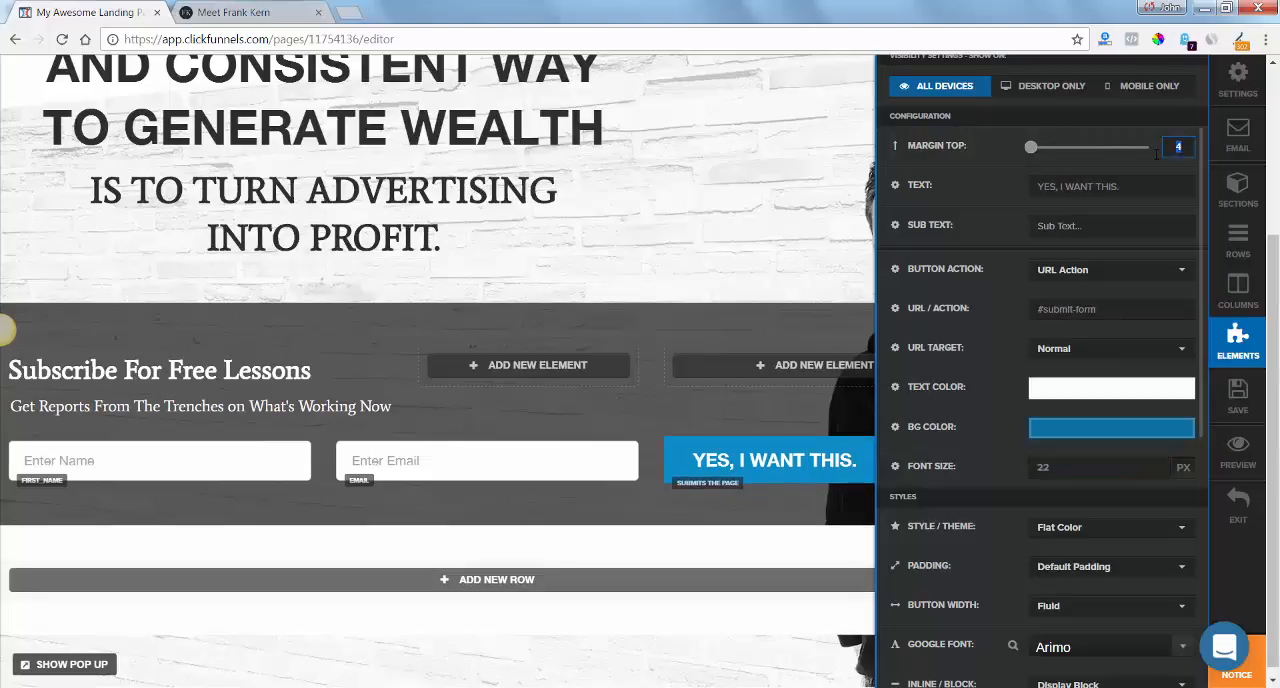
{"action": "type", "text": "5"}
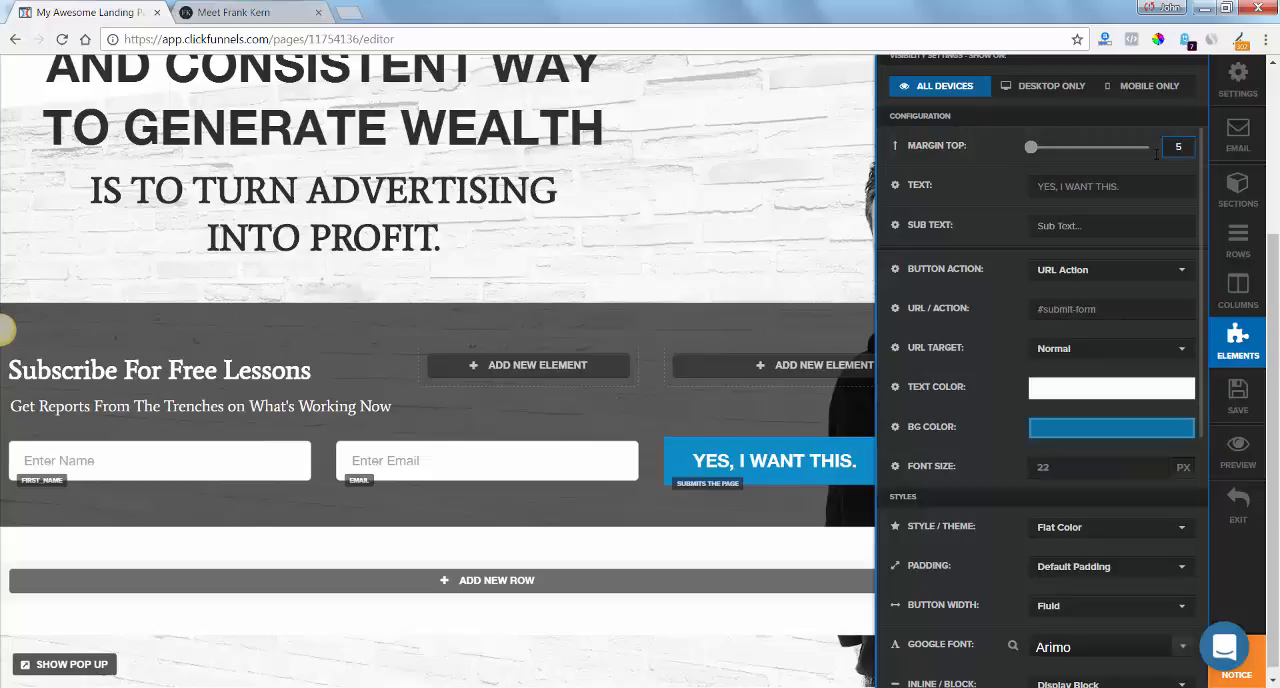
{"action": "left_click", "coordinate": [800, 410]}
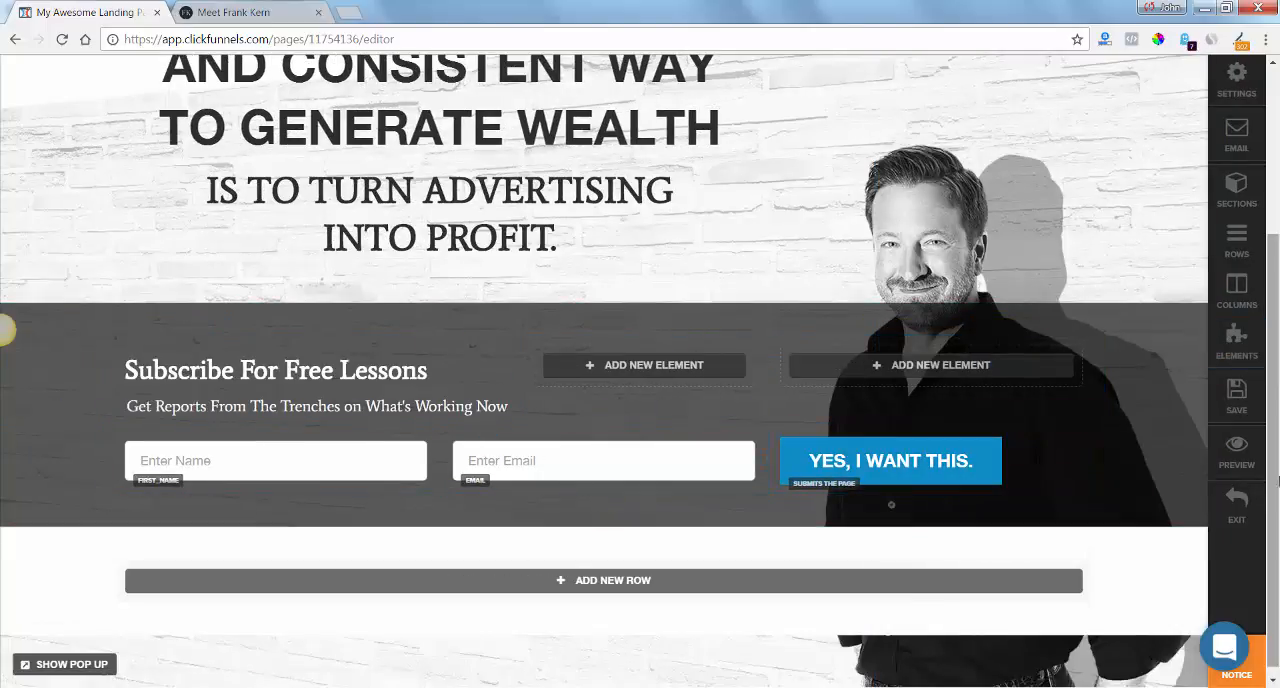
{"action": "scroll", "coordinate": [1272, 496], "scroll_direction": "down", "scroll_amount": 1}
{"action": "left_click", "coordinate": [1230, 405]}
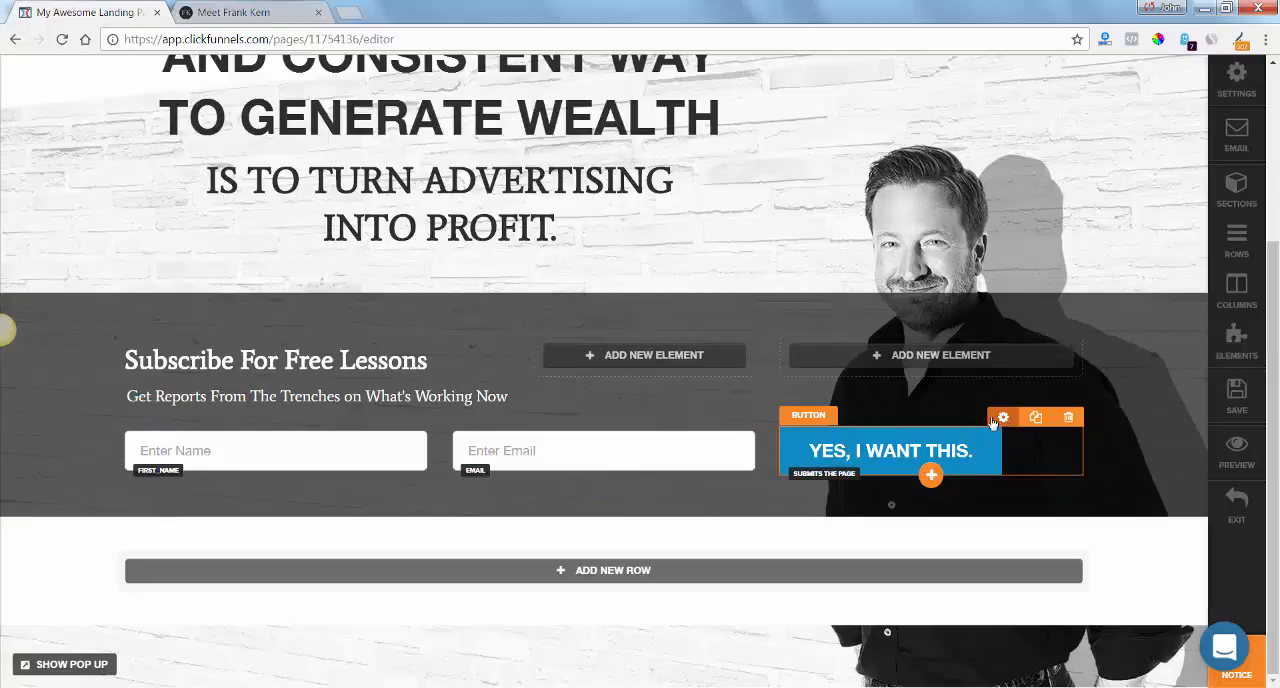
Sample the orange background color of the "YES, I WANT THIS." button on frankkern.com and return to the page editor.
{"action": "left_click", "coordinate": [238, 13]}
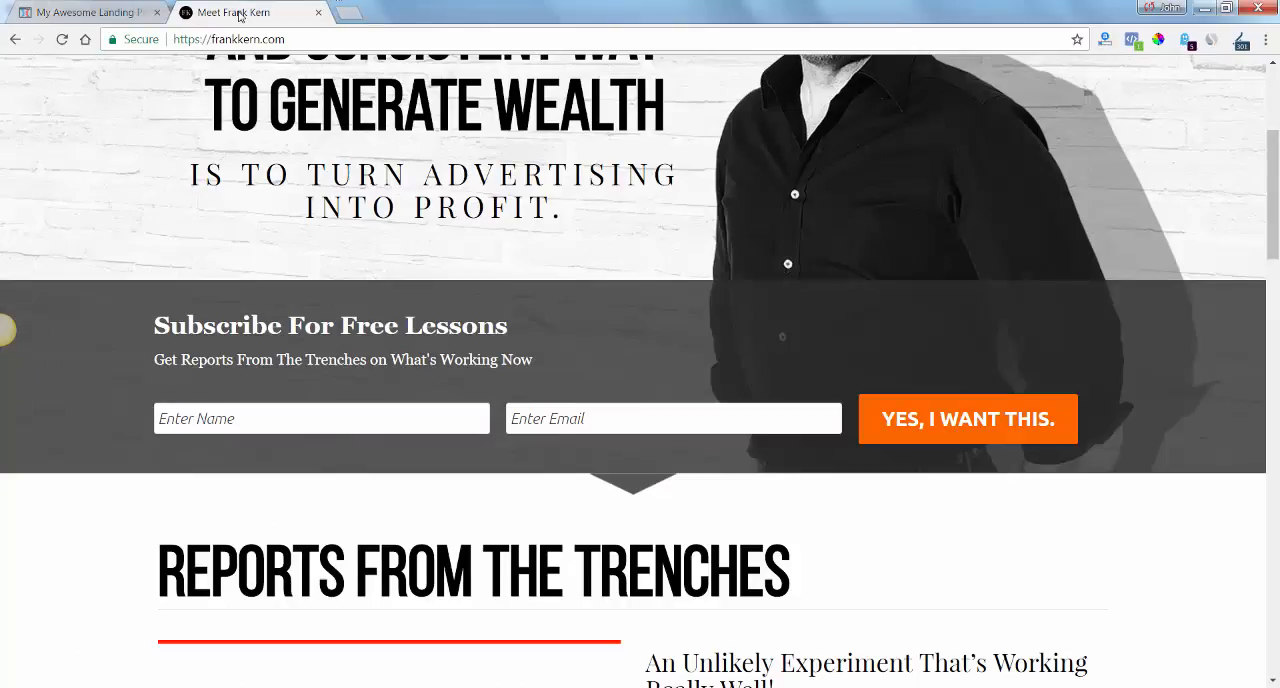
{"action": "left_click", "coordinate": [1157, 40]}
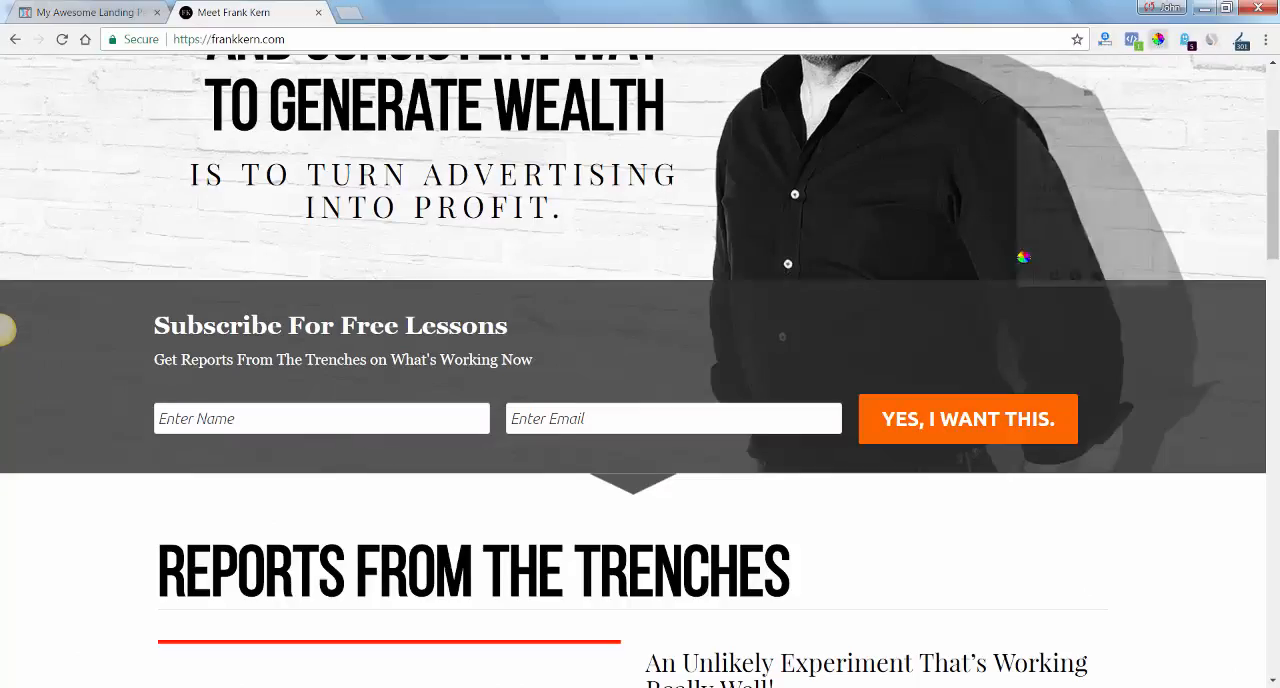
{"action": "left_click", "coordinate": [971, 398]}
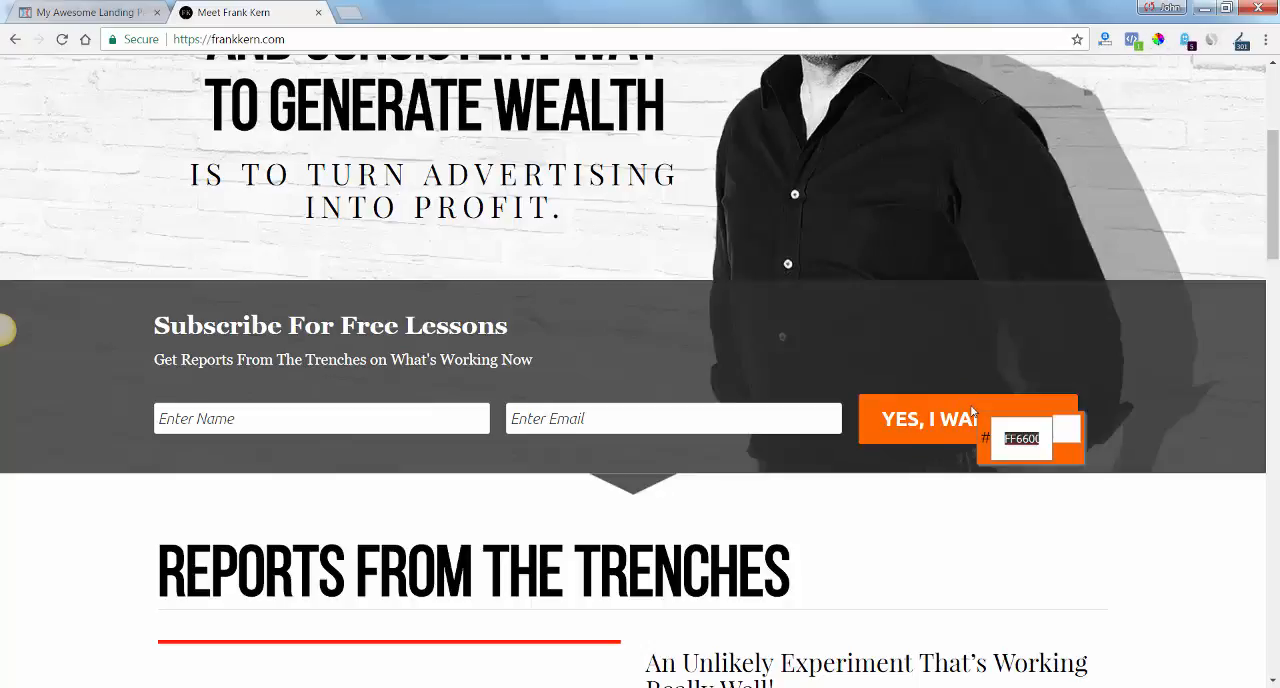
{"action": "left_click", "coordinate": [115, 11]}
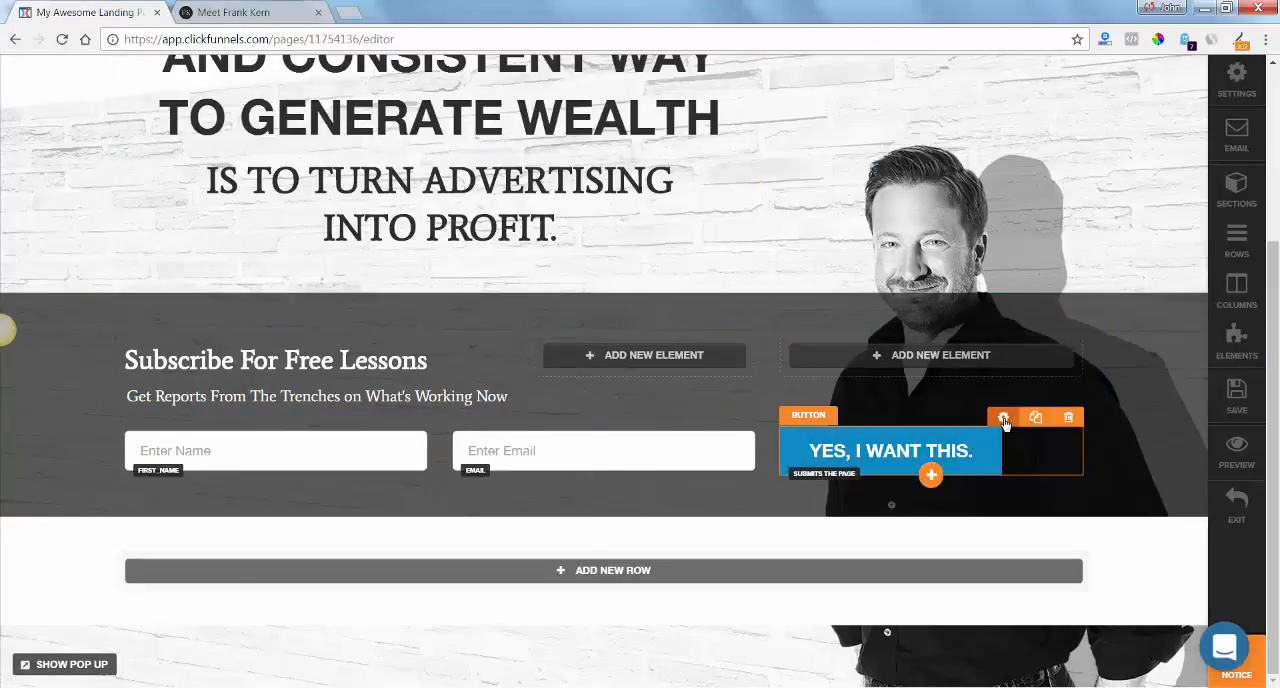
Set the subscribe button's background color to #ff6600 and save the page.
{"action": "left_click", "coordinate": [1004, 419]}
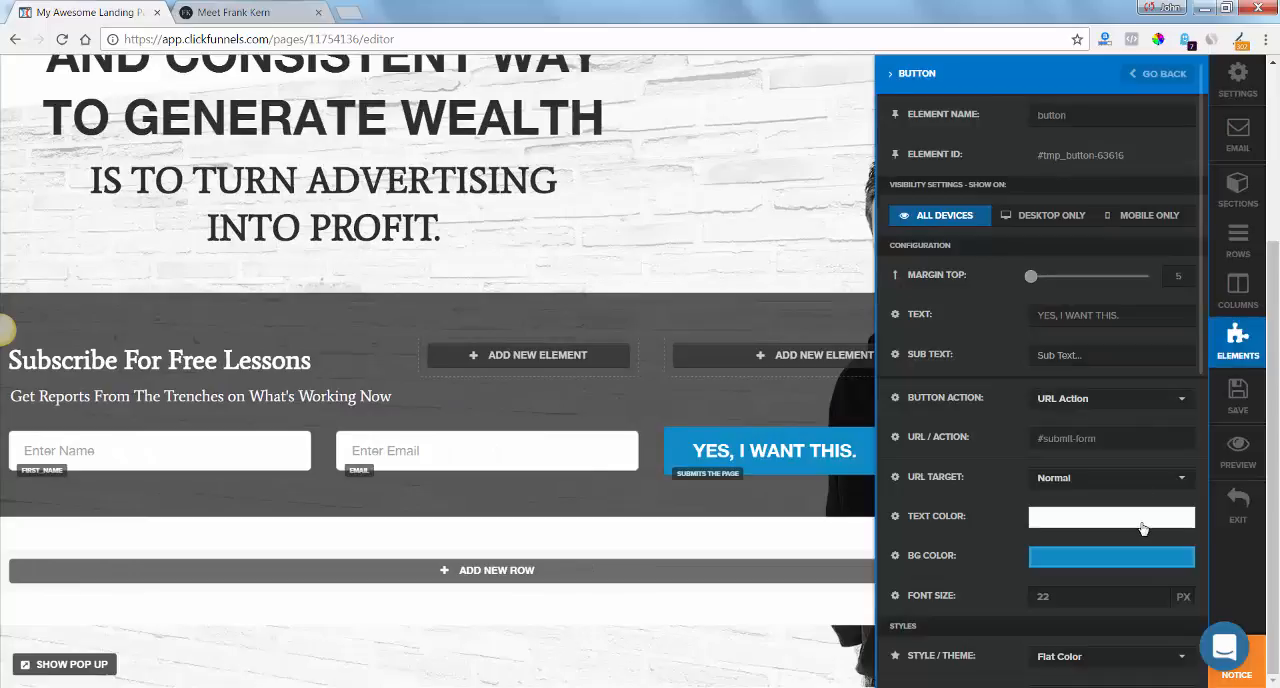
{"action": "left_click", "coordinate": [1138, 567]}
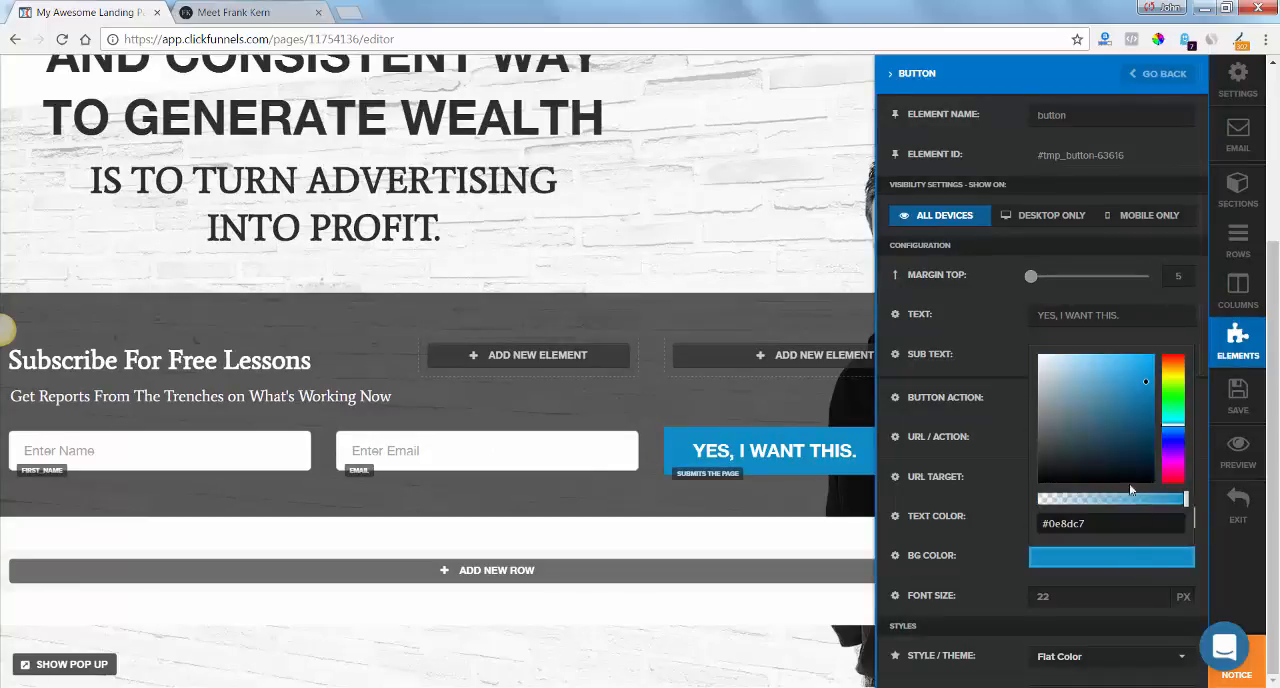
{"action": "left_click_drag", "start_coordinate": [1092, 524], "coordinate": [1026, 531]}
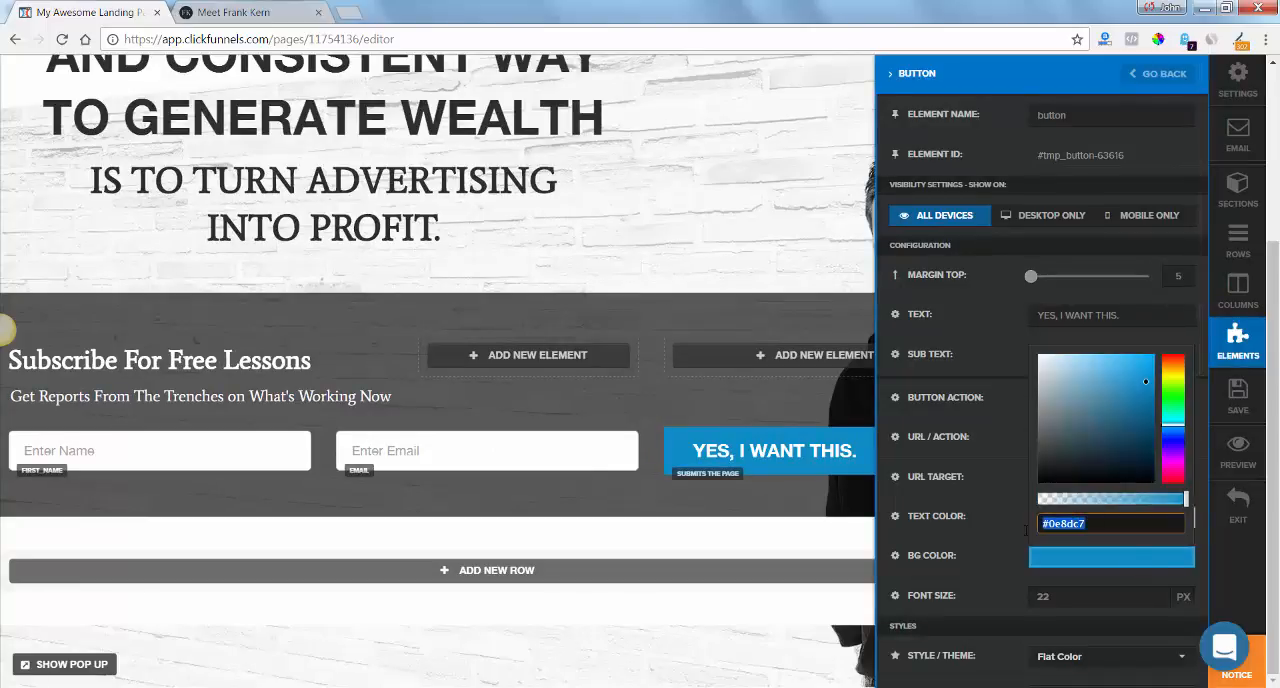
{"action": "type", "text": "#ff6600"}
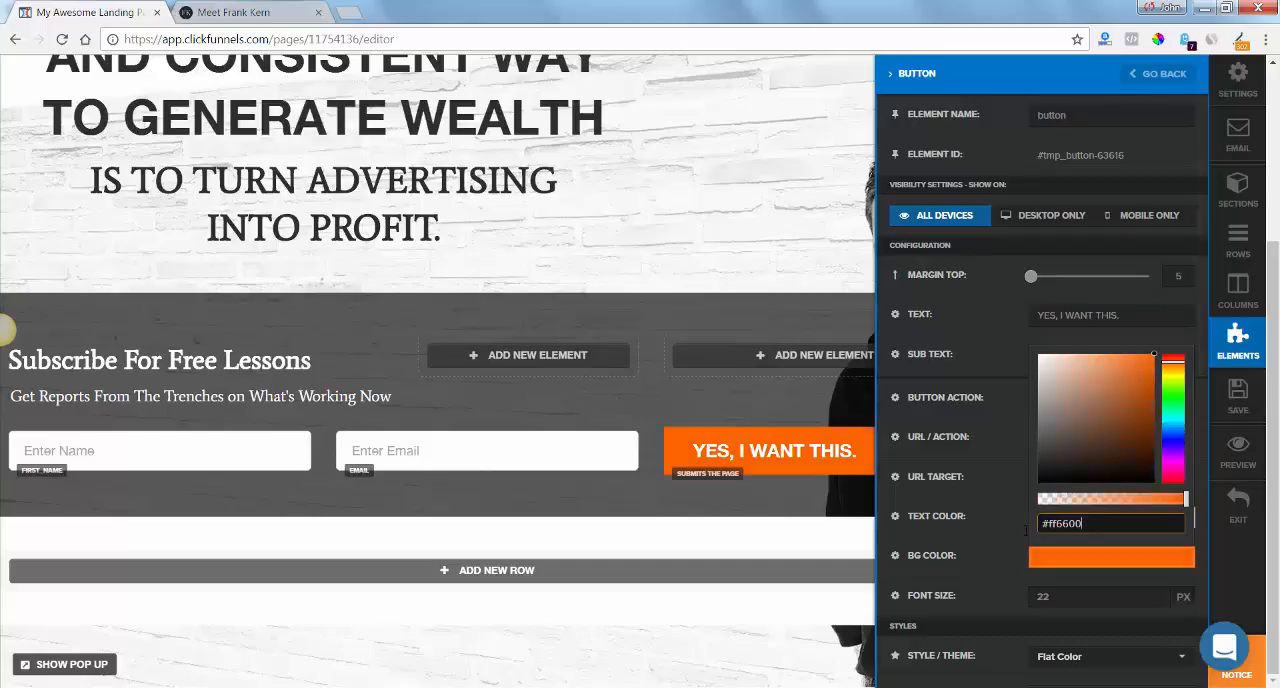
{"action": "left_click", "coordinate": [788, 404]}
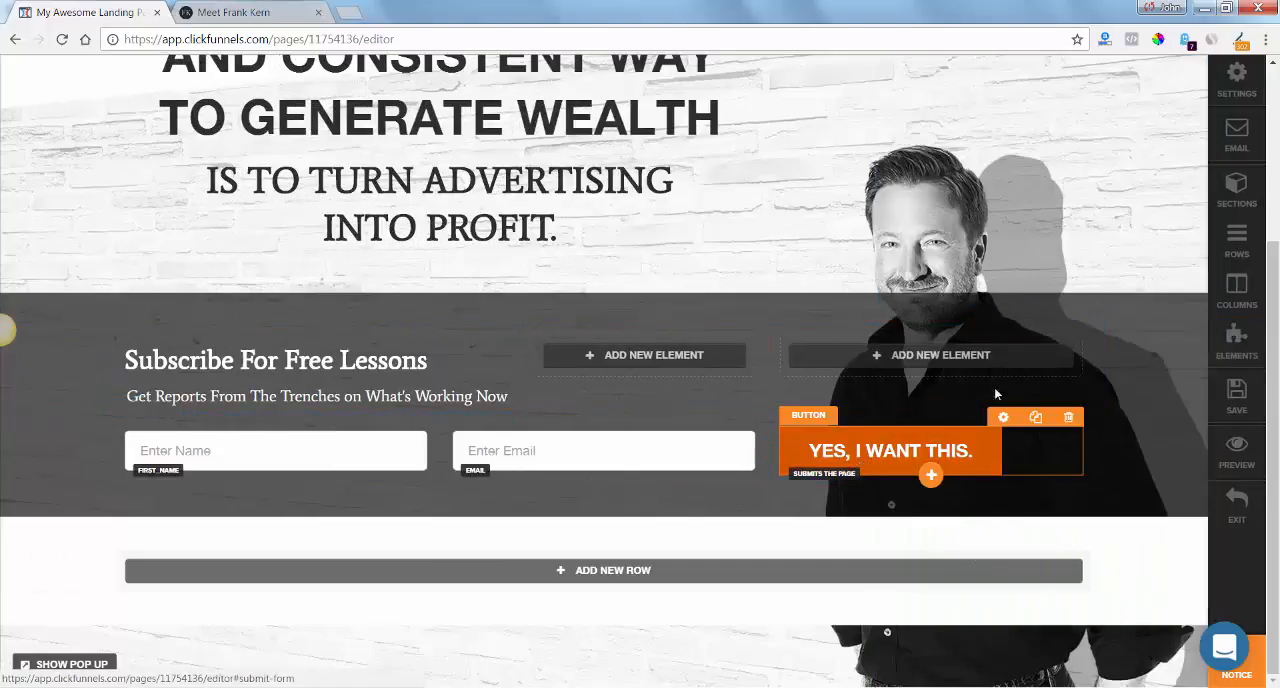
{"action": "left_click", "coordinate": [1237, 395]}
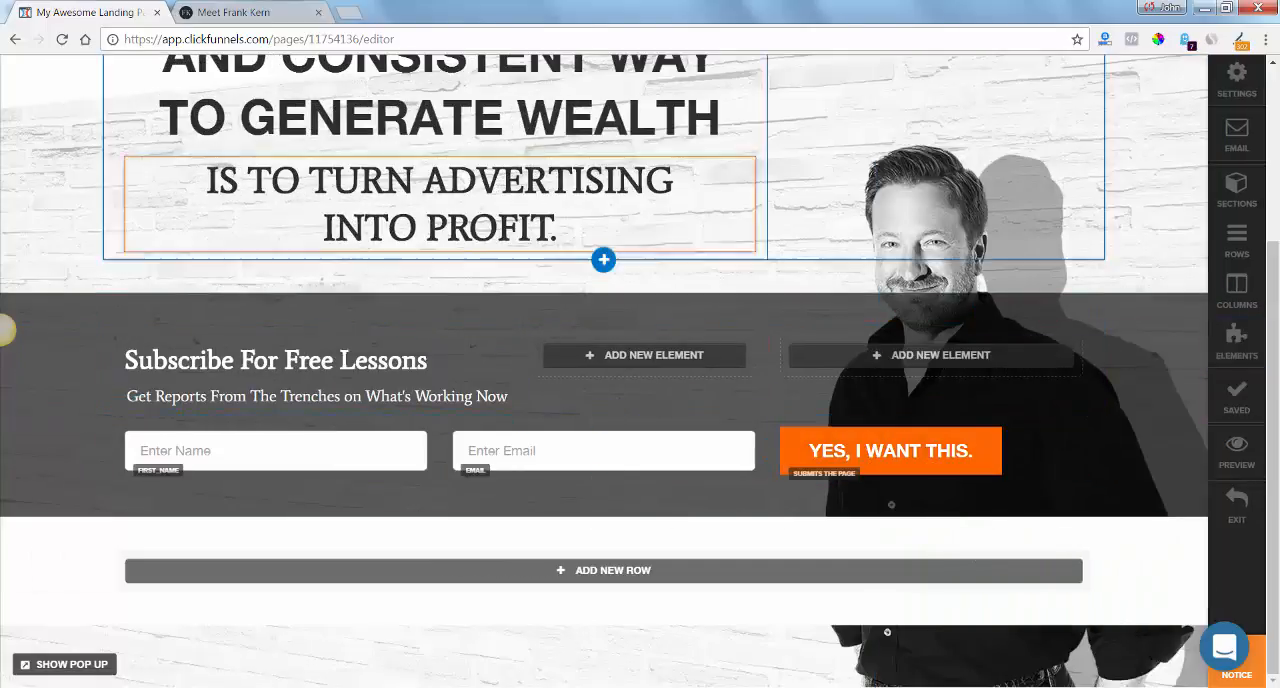
Close the color picker on frankkern.com, check the original submit button's hover color and return to the page editor.
{"action": "left_click", "coordinate": [233, 12]}
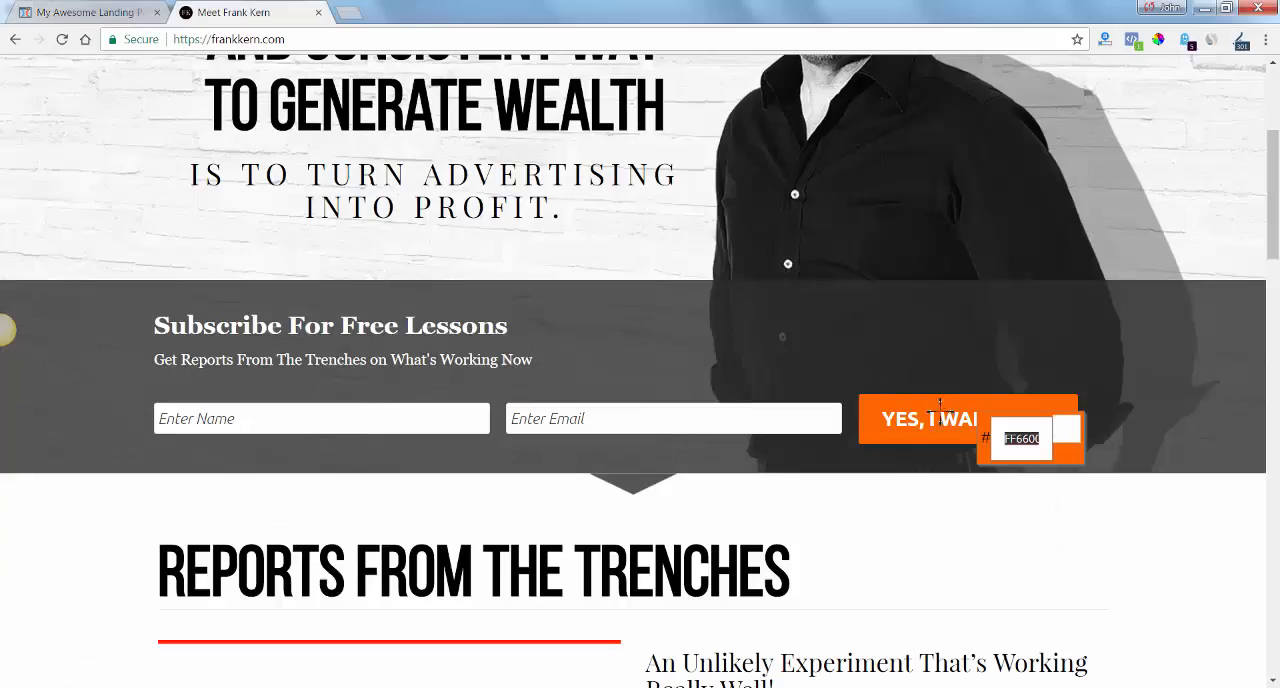
{"action": "left_click", "coordinate": [1160, 42]}
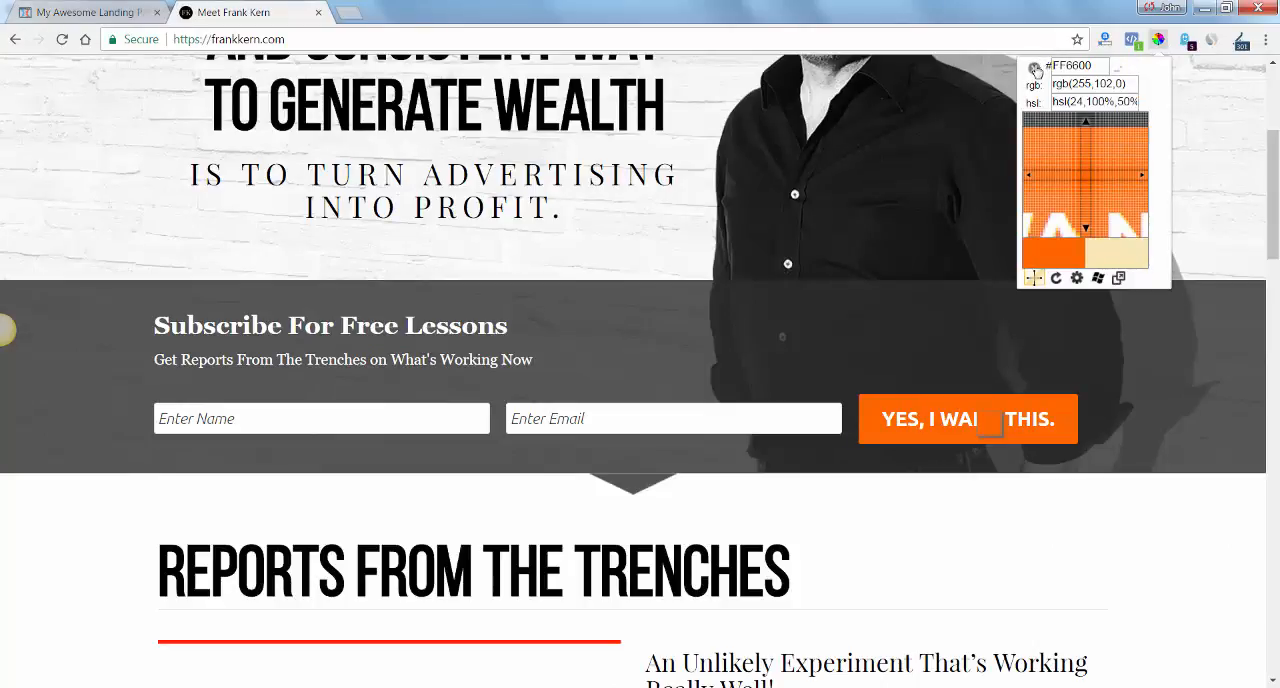
{"action": "left_click", "coordinate": [1035, 68]}
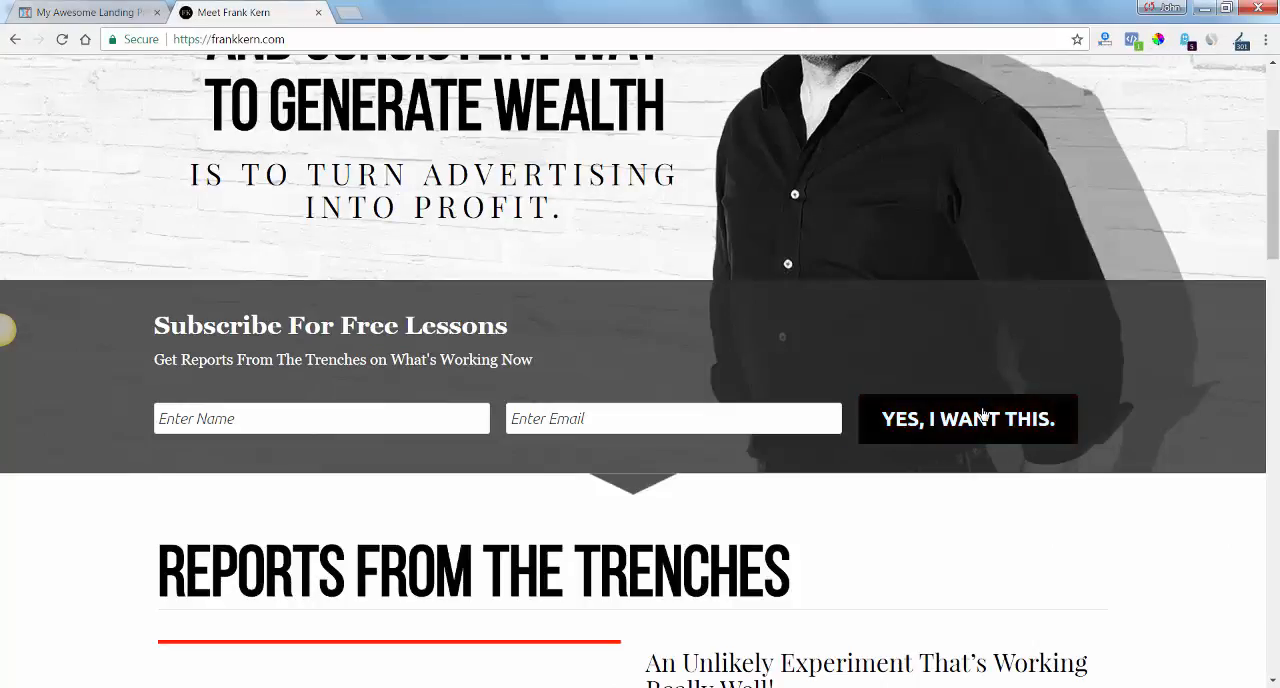
{"action": "left_click", "coordinate": [96, 14]}
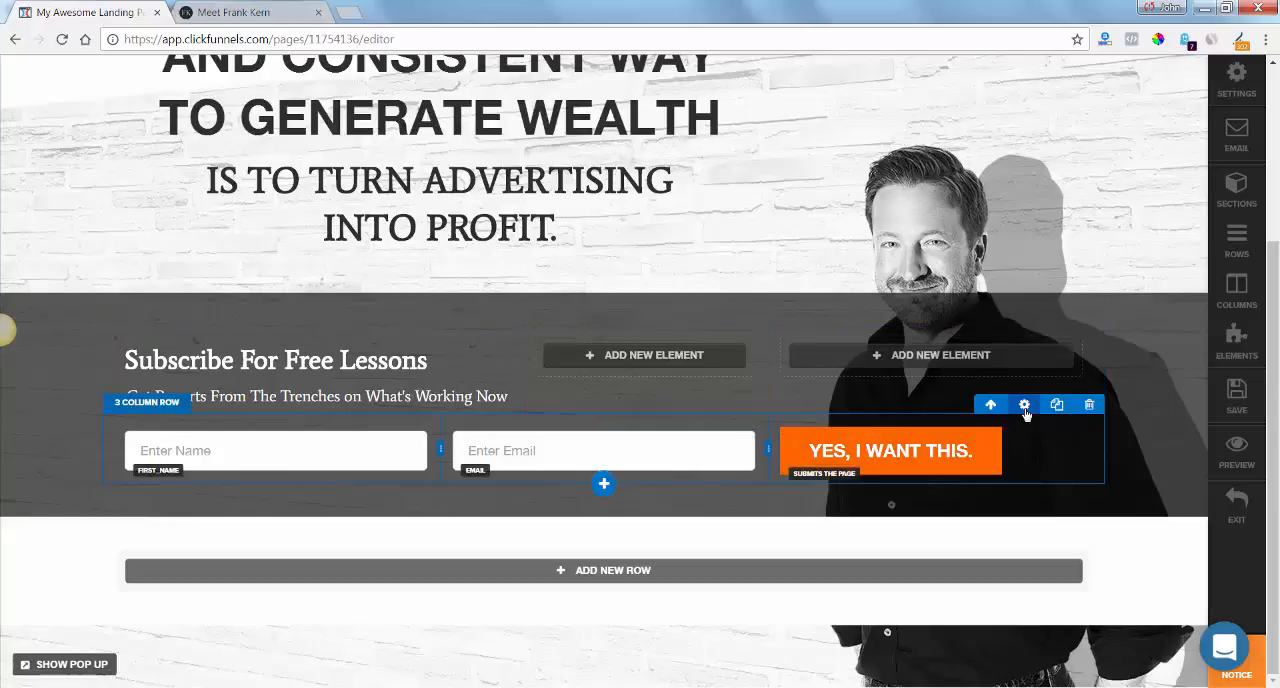
Review the settings of the three-column field row and the subscribe button, leave them as they are and save the page.
{"action": "left_click", "coordinate": [1024, 406]}
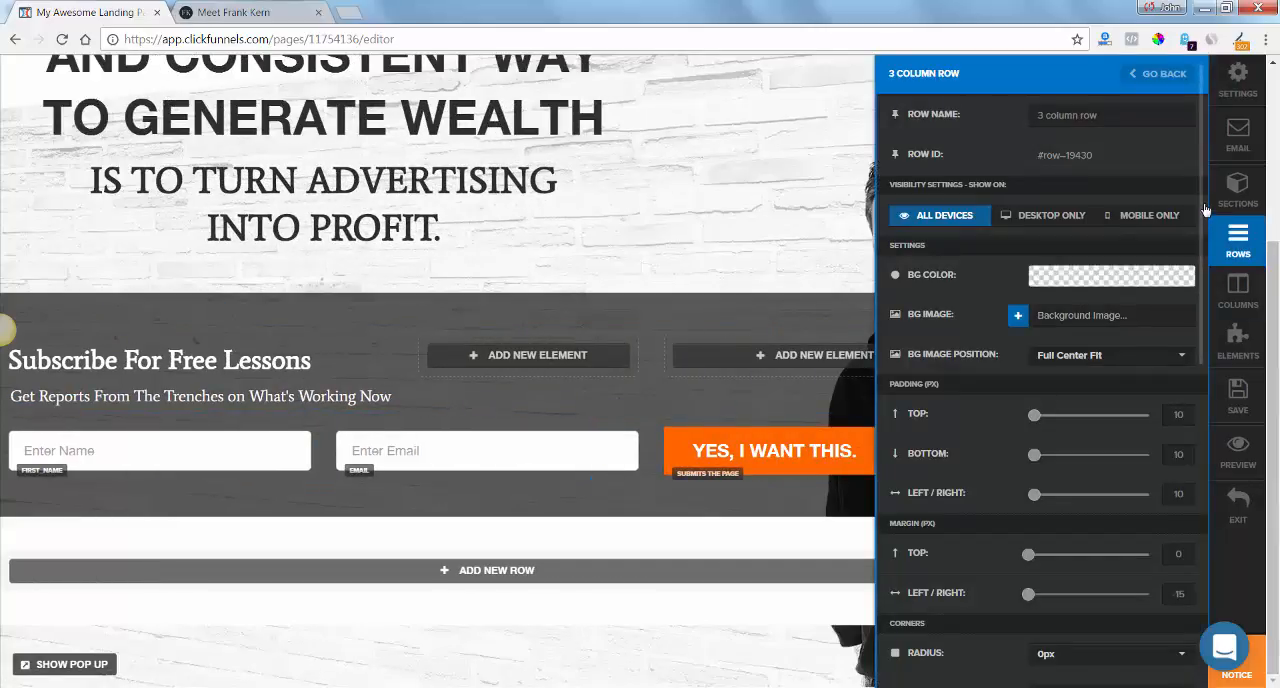
{"action": "scroll", "coordinate": [1200, 261], "scroll_direction": "down", "scroll_amount": 1}
{"action": "left_click_drag", "start_coordinate": [1200, 261], "coordinate": [1214, 399]}
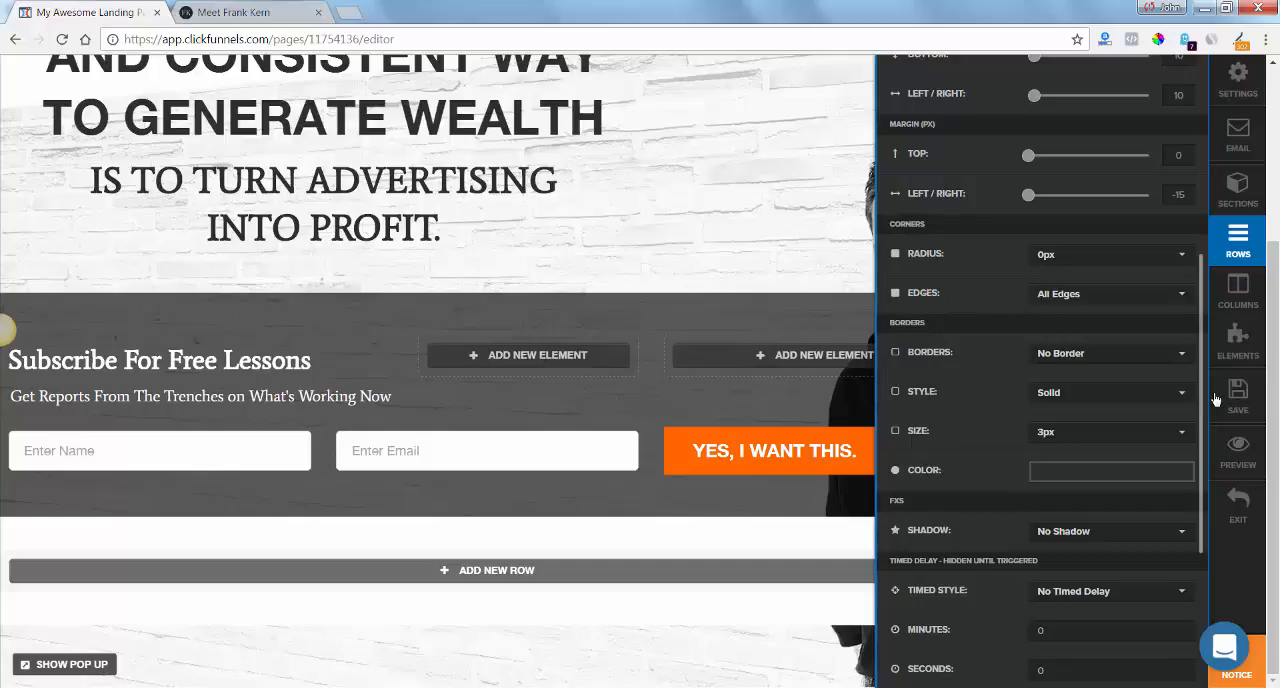
{"action": "left_click_drag", "start_coordinate": [1215, 399], "coordinate": [1229, 460]}
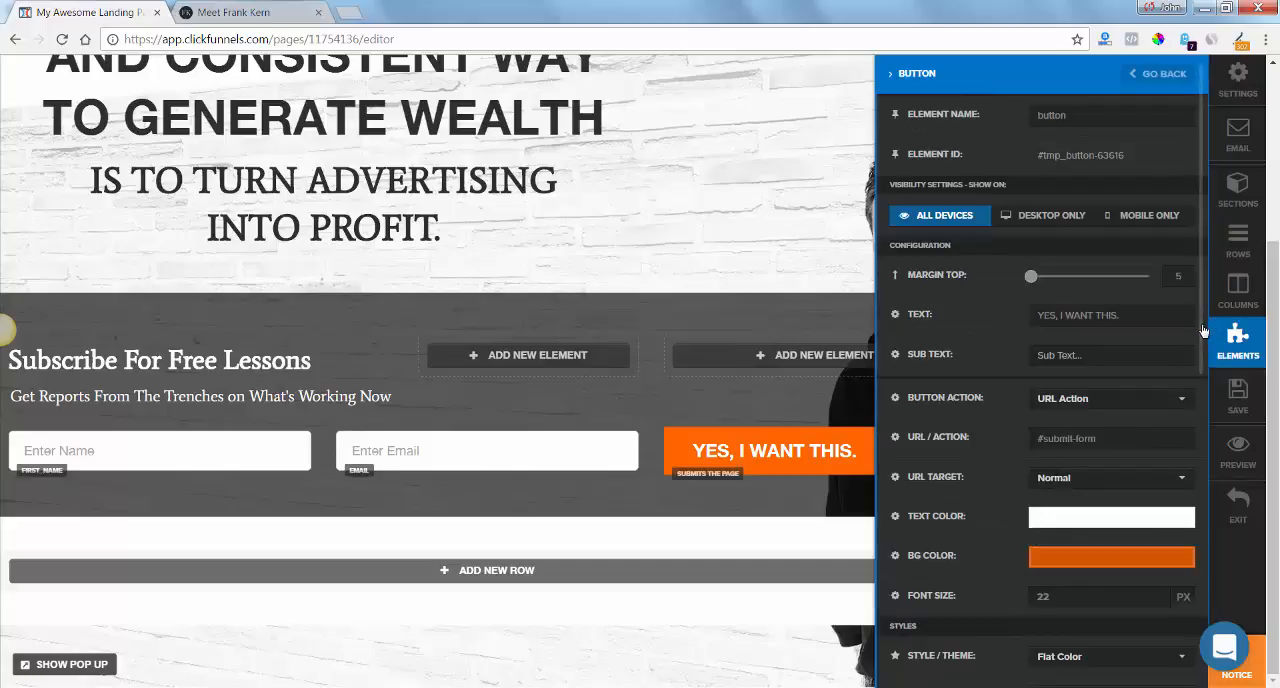
{"action": "left_click_drag", "start_coordinate": [1204, 350], "coordinate": [1218, 458]}
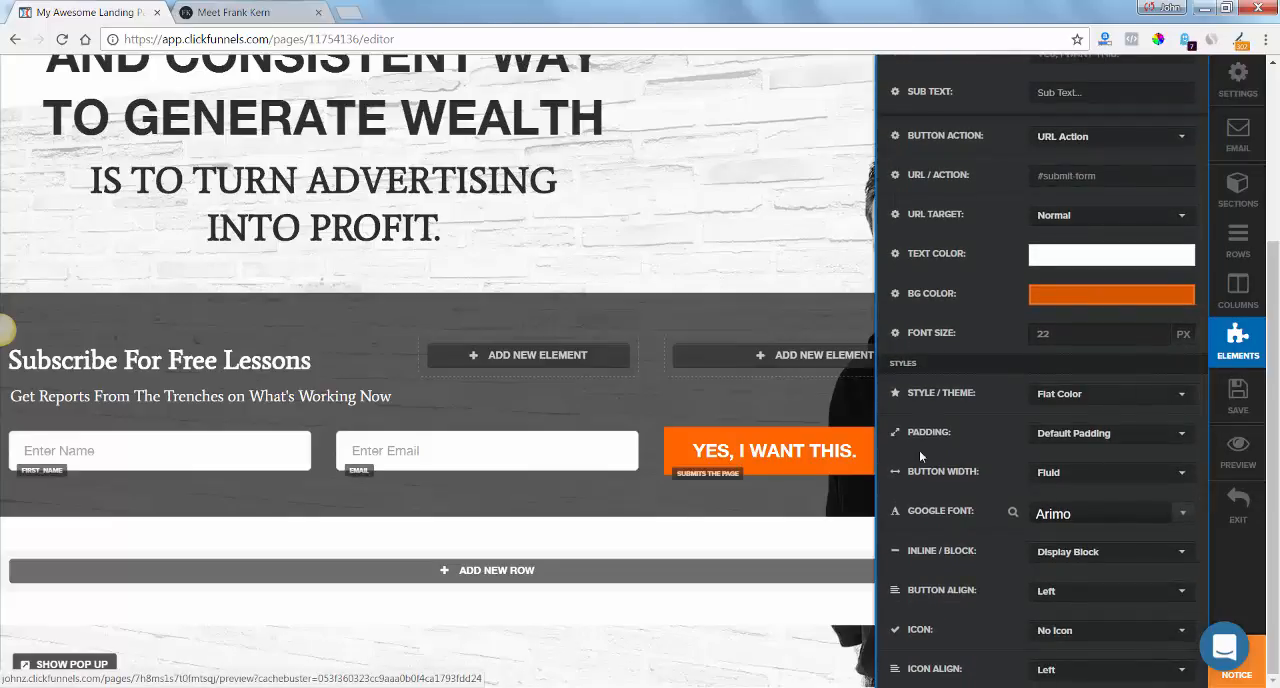
{"action": "left_click", "coordinate": [784, 411]}
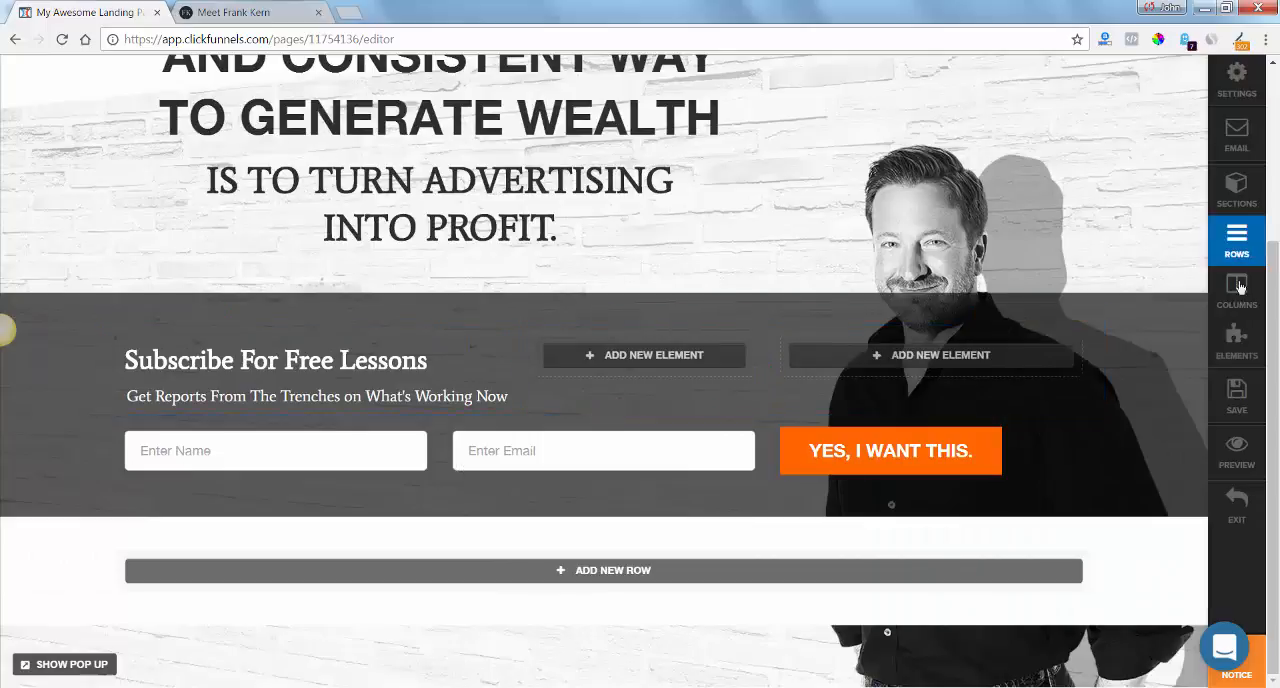
{"action": "left_click", "coordinate": [1237, 395]}
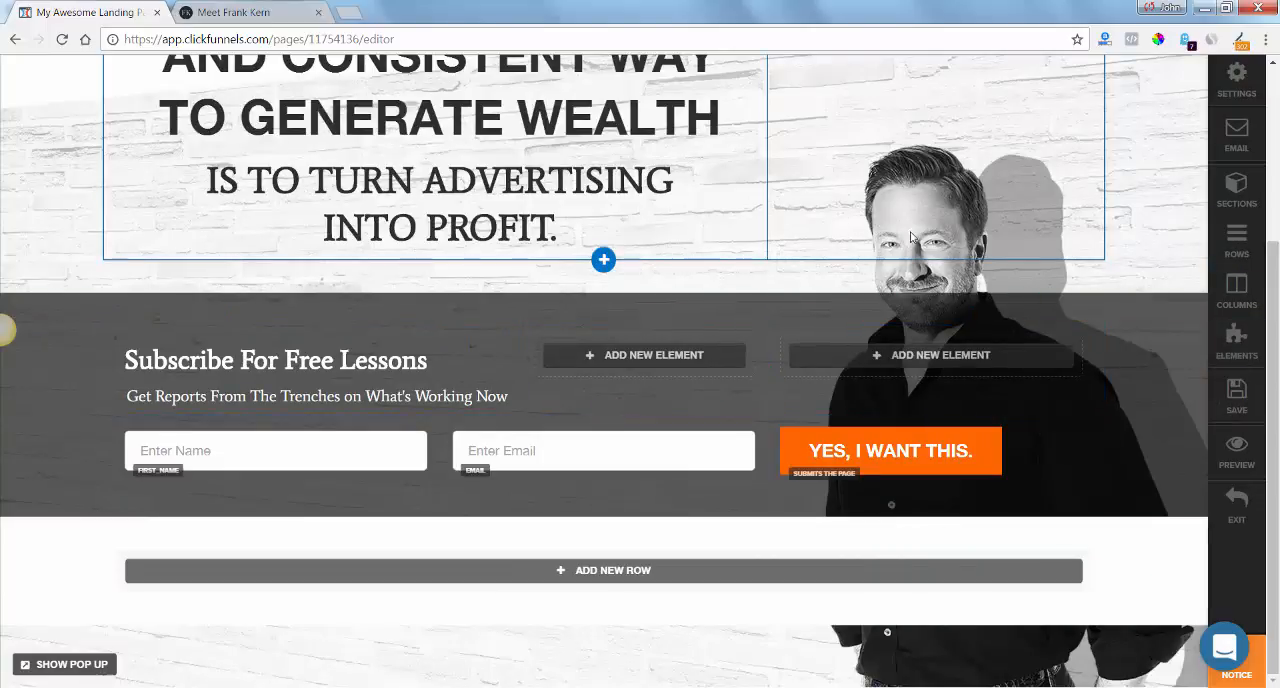
Look over the rest of the original frankkern.com page down to its footer and return to its header.
{"action": "key", "text": "F10"}
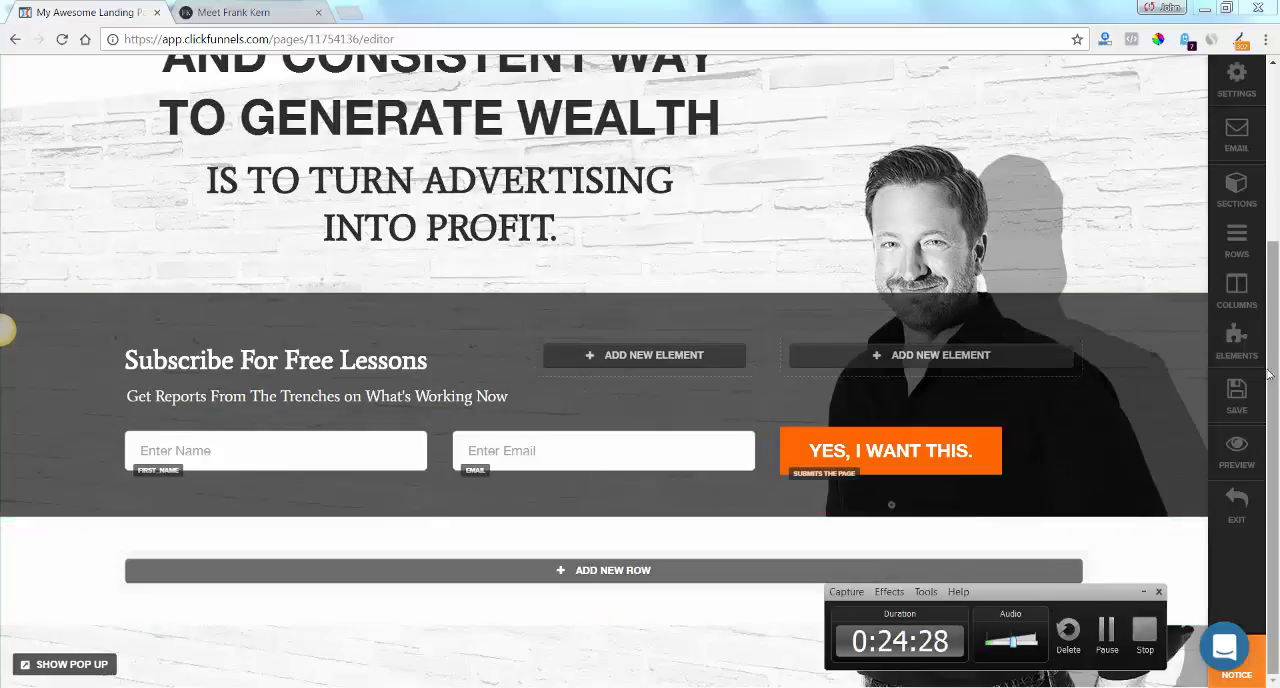
{"action": "left_click", "coordinate": [262, 12]}
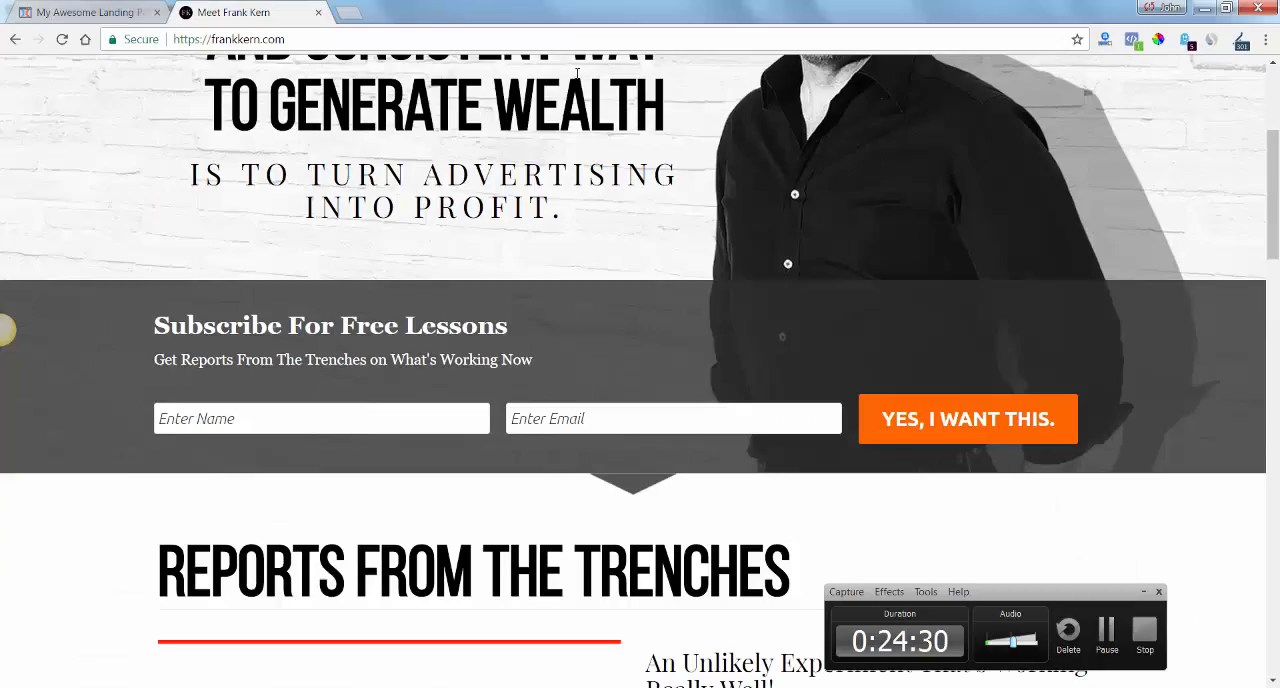
{"action": "left_click_drag", "start_coordinate": [1270, 182], "coordinate": [1273, 595]}
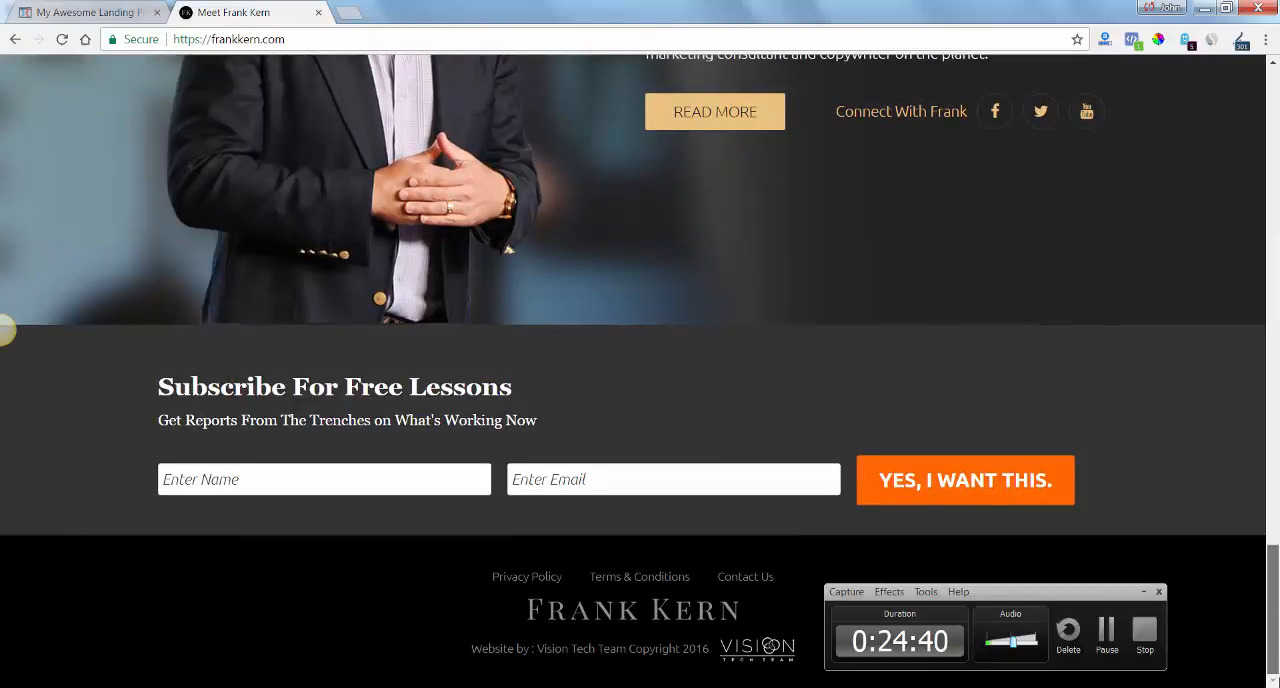
{"action": "scroll", "coordinate": [5, 328], "scroll_direction": "up", "scroll_amount": 15}
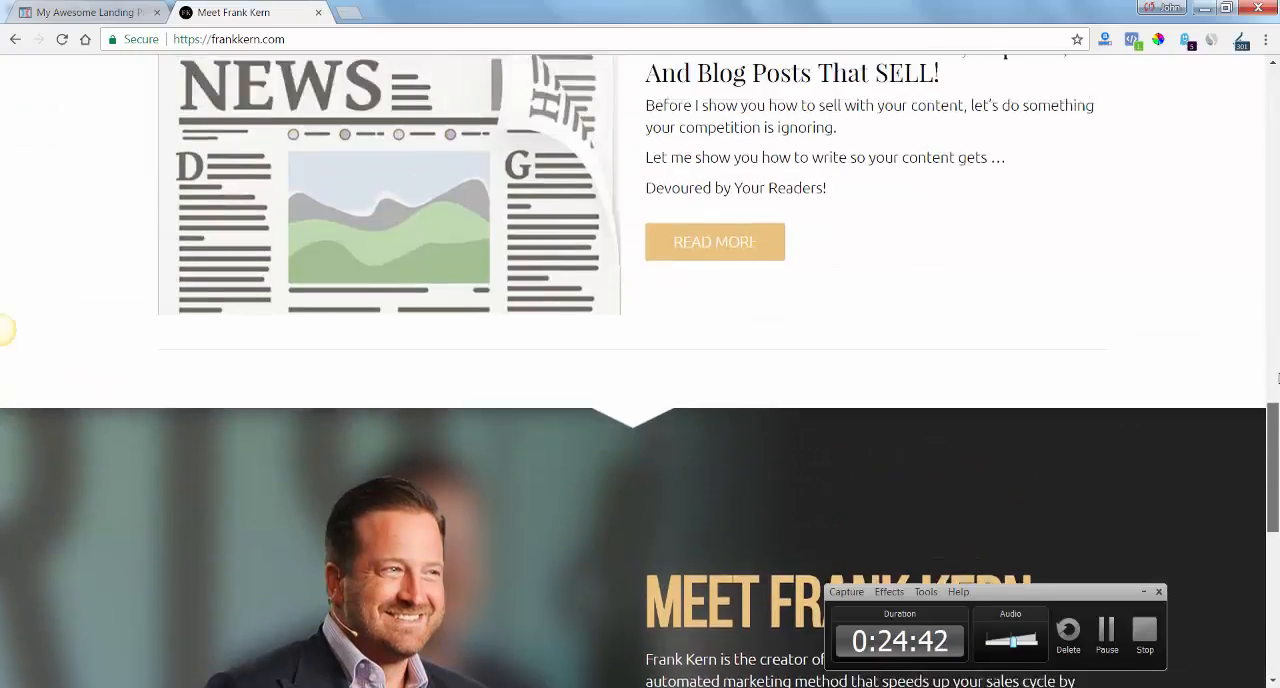
{"action": "scroll", "coordinate": [5, 328], "scroll_direction": "up", "scroll_amount": 10}
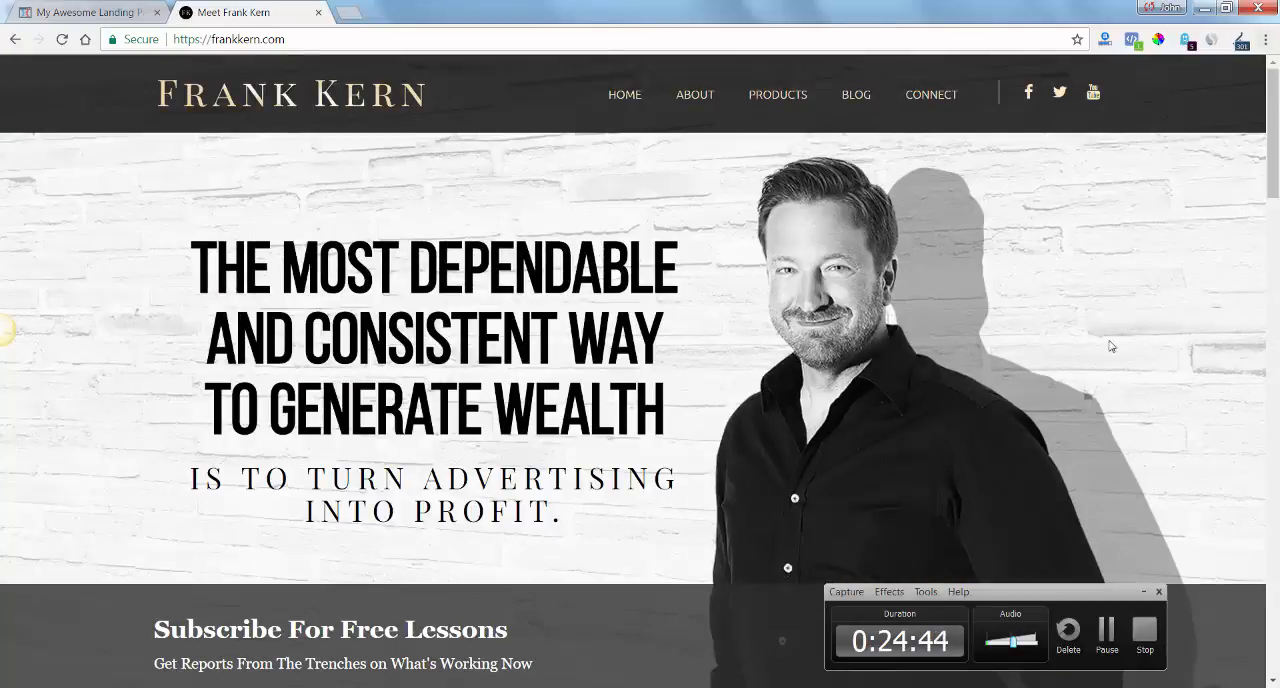